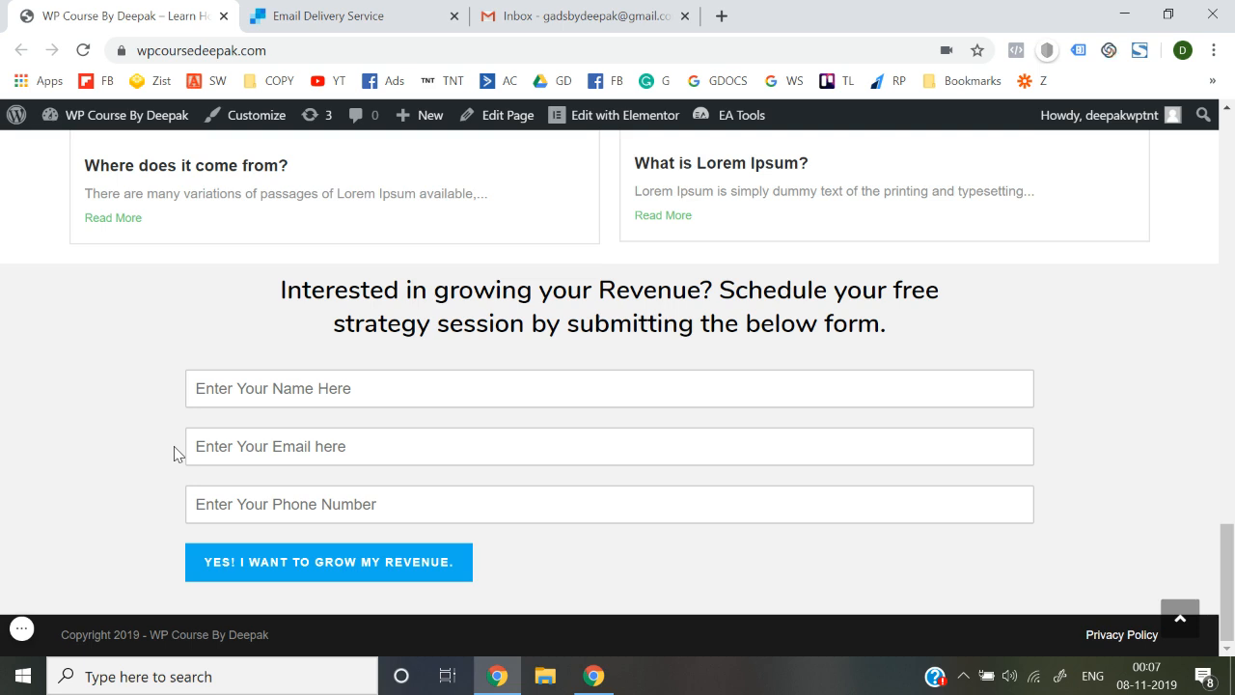
Try the revenue form's Name field, then go to the admin Dashboard via the site-name menu
{"action": "left_click", "coordinate": [310, 384]}
{"action": "left_click", "coordinate": [137, 502]}
{"action": "mouse_move", "coordinate": [141, 124]}
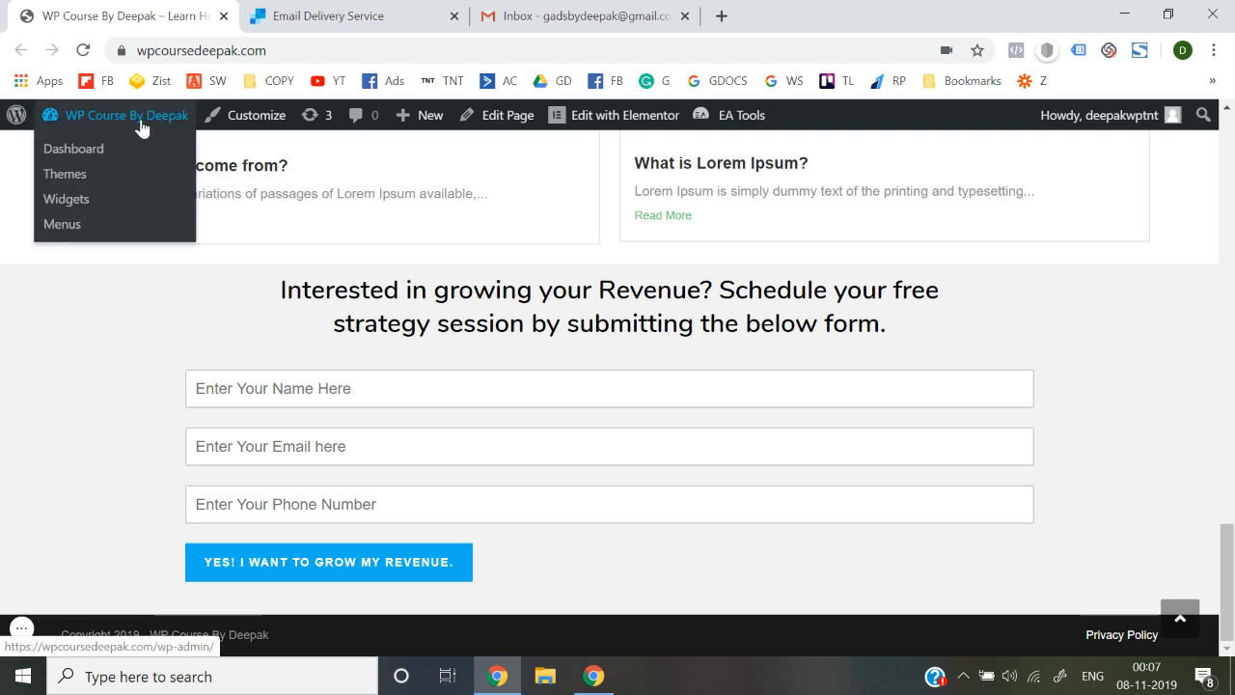
{"action": "left_click", "coordinate": [85, 157]}
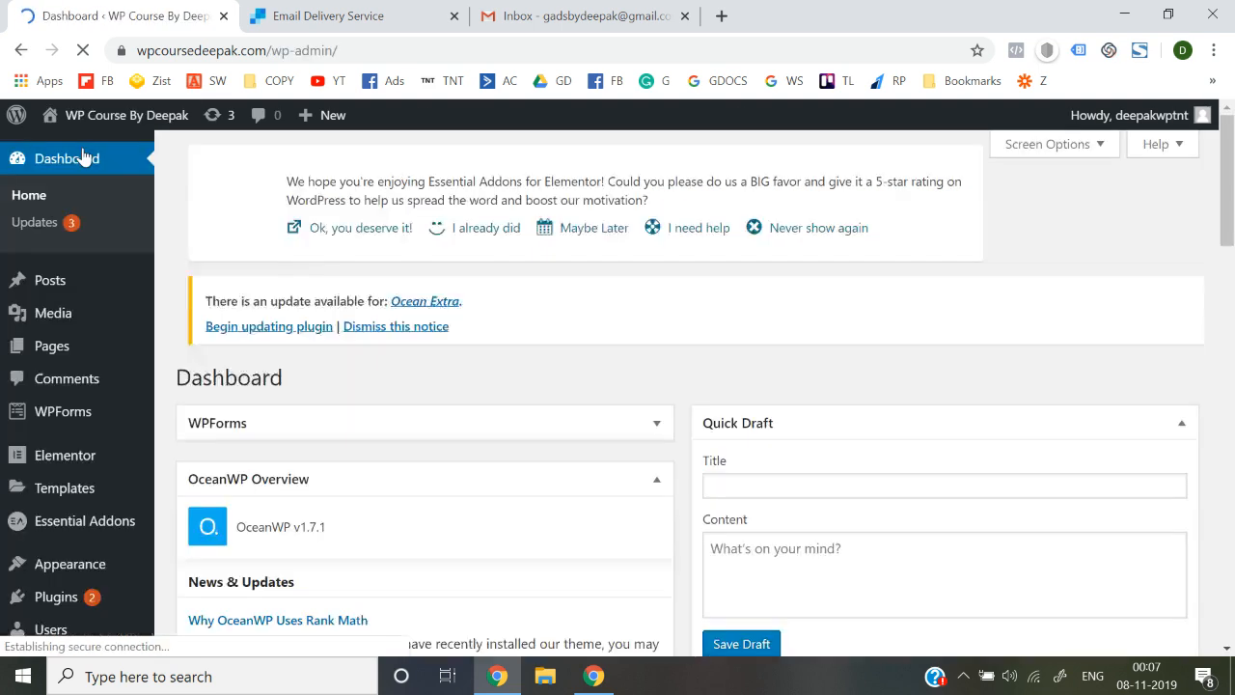
Check WPForms All Forms and Entries, ending on the list showing Test Form - WP Course
{"action": "mouse_move", "coordinate": [88, 413]}
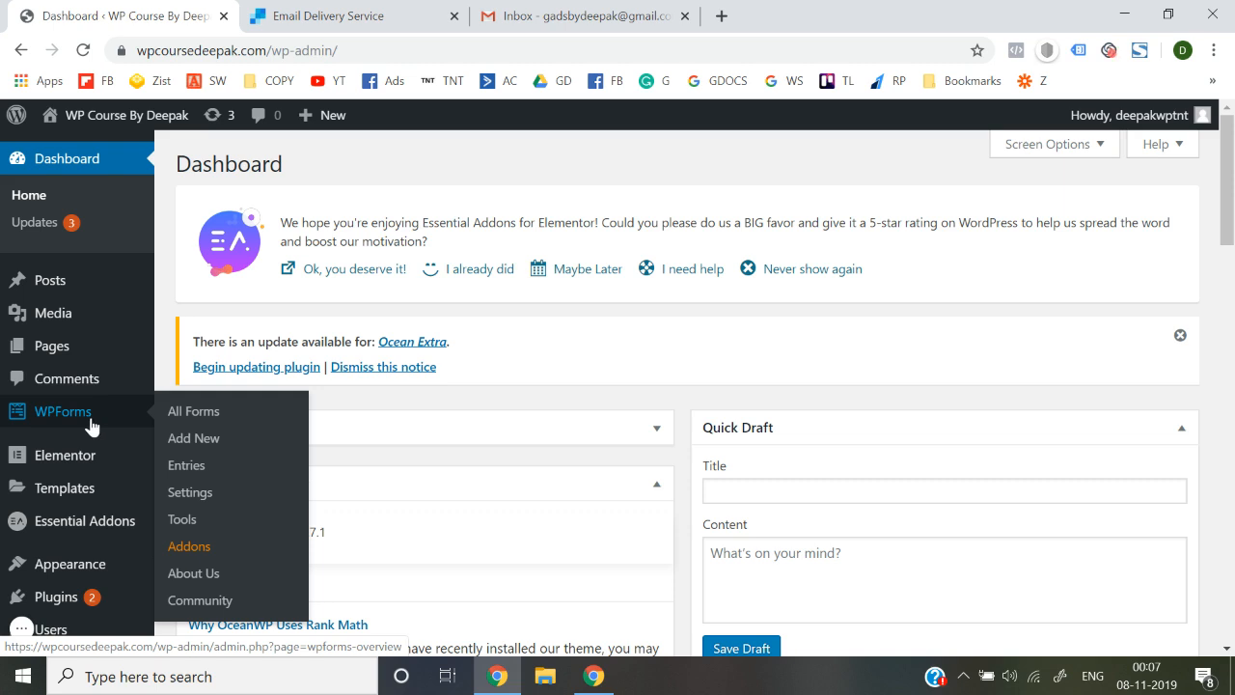
{"action": "left_click", "coordinate": [190, 425]}
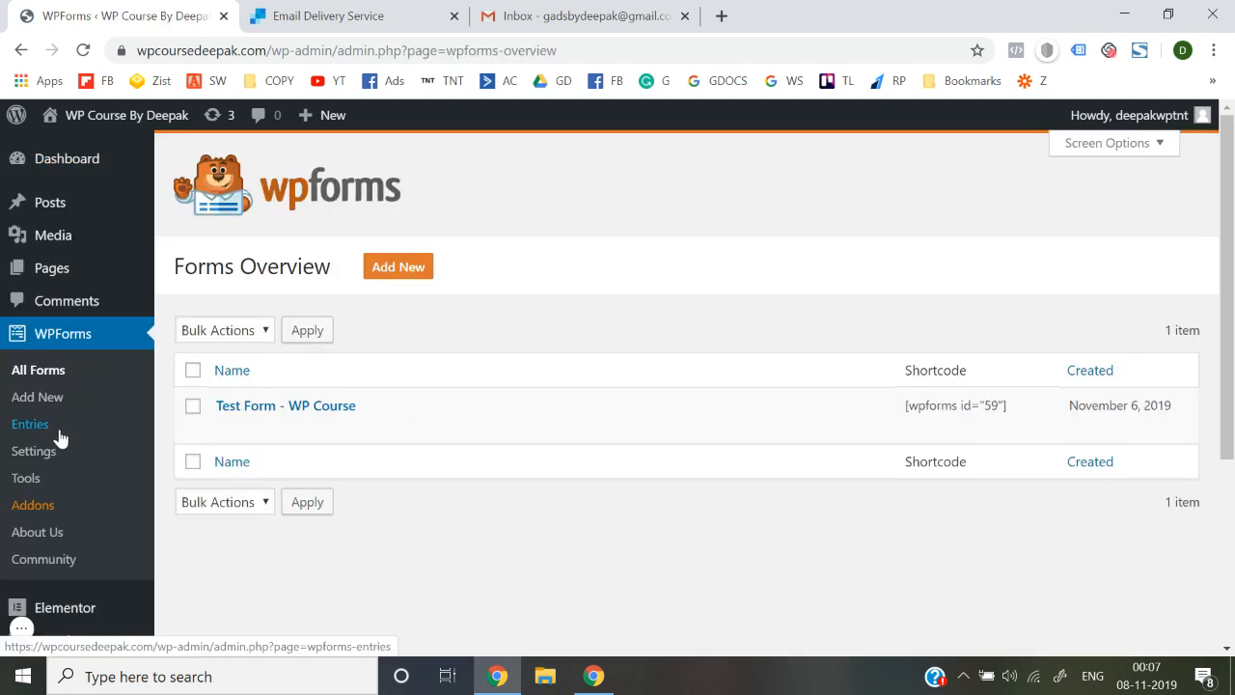
{"action": "left_click", "coordinate": [40, 430]}
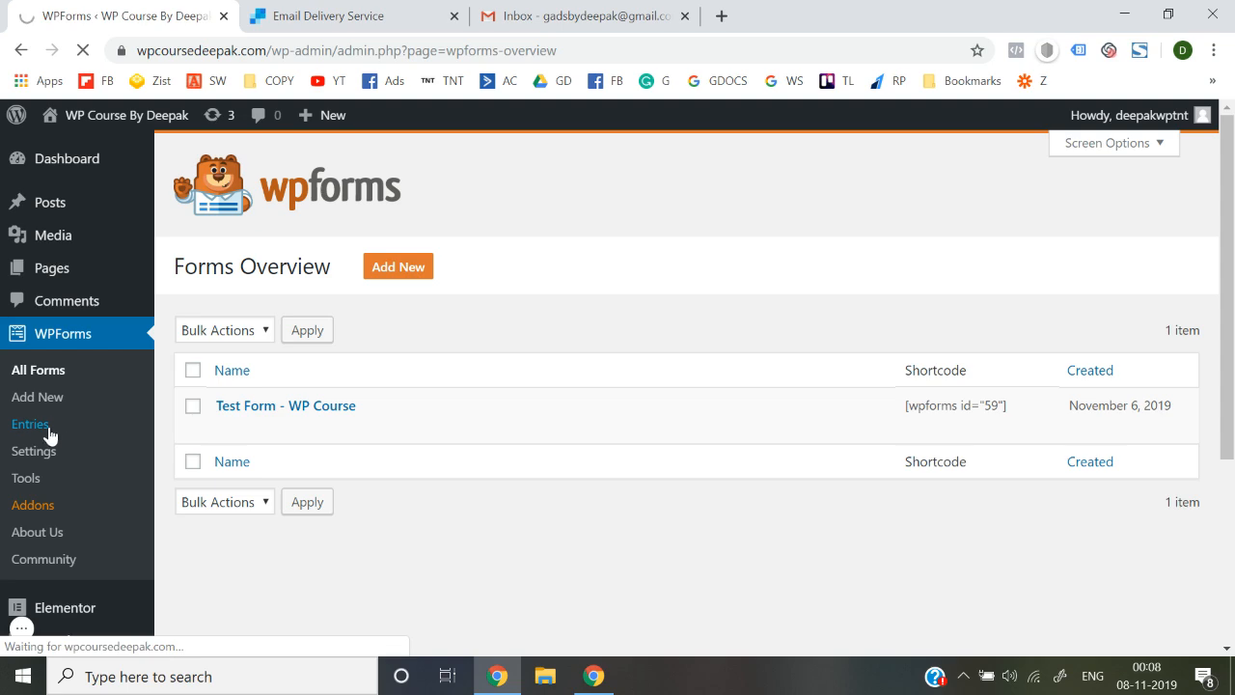
{"action": "scroll", "coordinate": [460, 476], "scroll_direction": "down", "scroll_amount": 6}
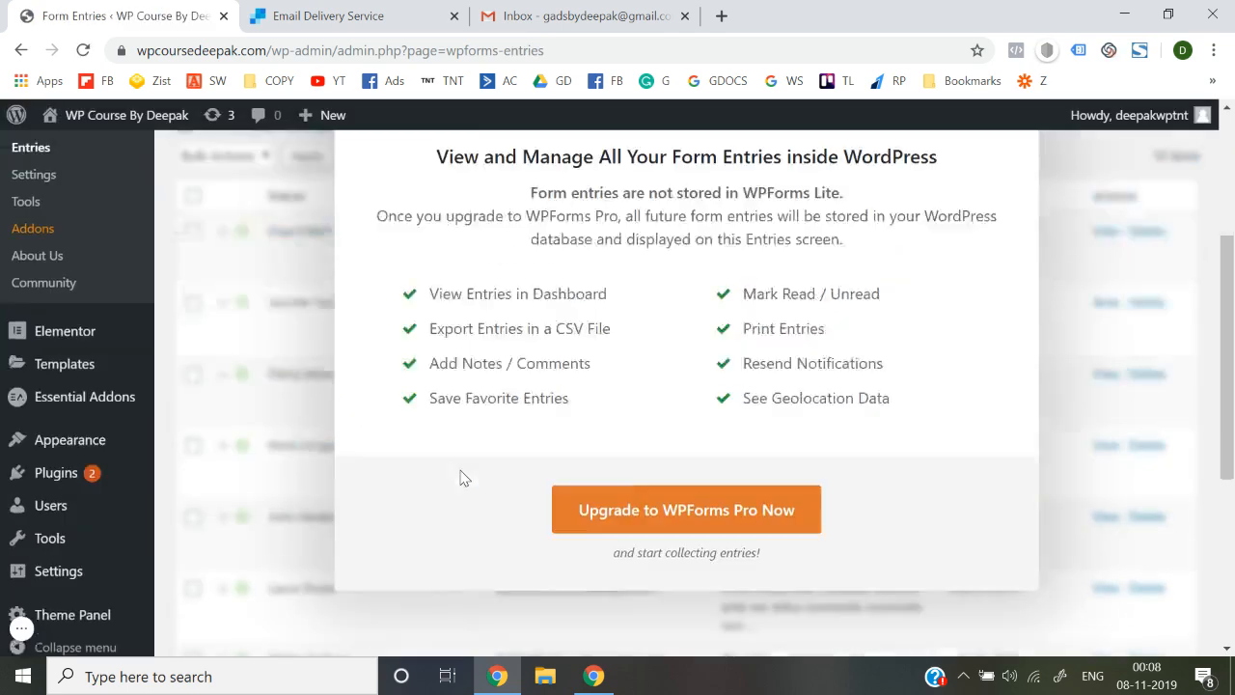
{"action": "scroll", "coordinate": [461, 477], "scroll_direction": "up", "scroll_amount": 6}
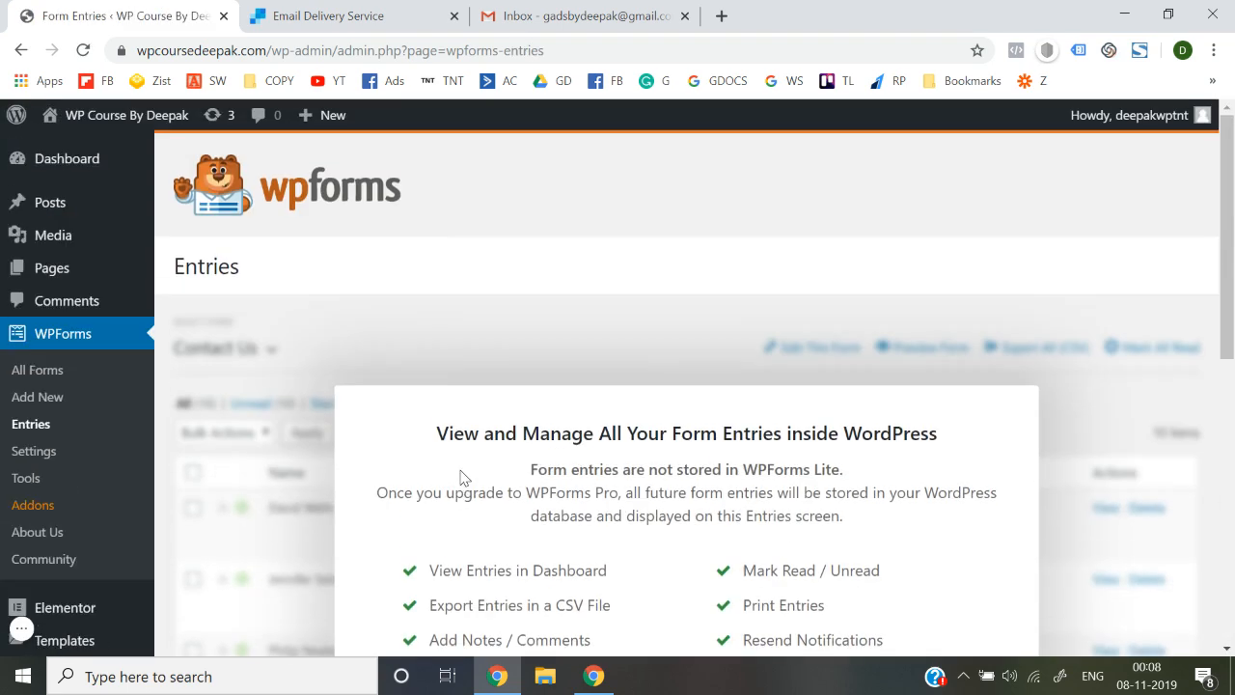
{"action": "left_click", "coordinate": [66, 368]}
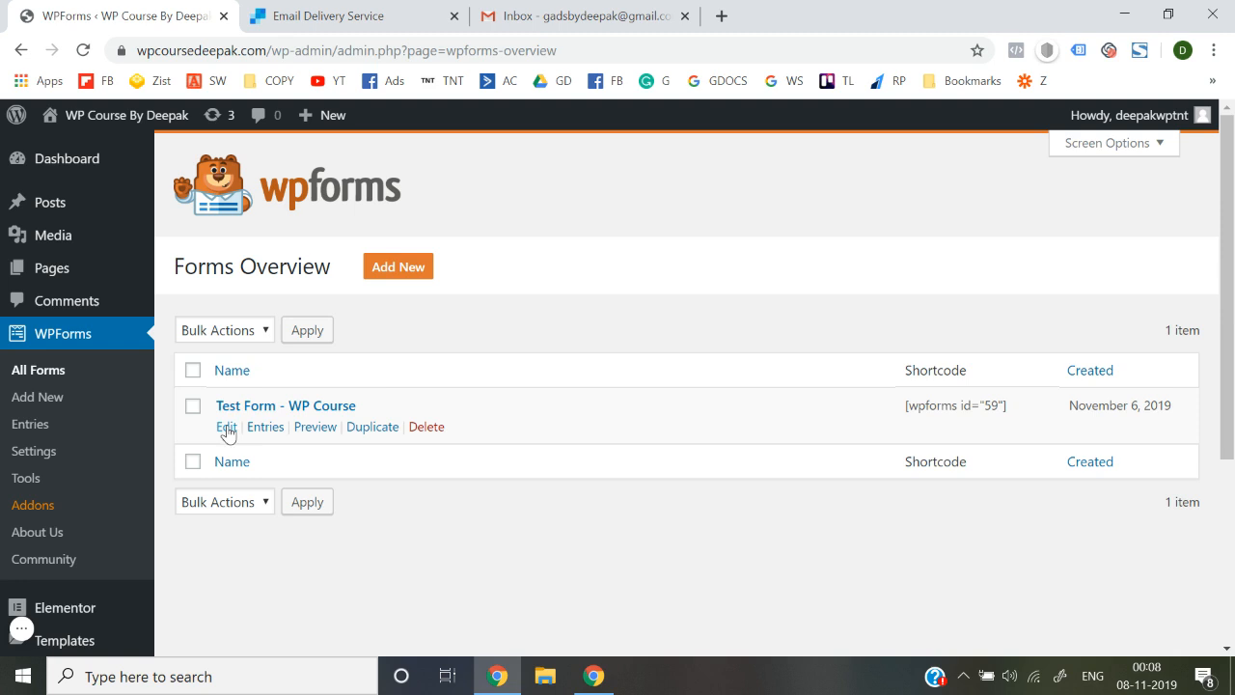
Open Test Form - WP Course in the builder and go to its Notification settings
{"action": "left_click", "coordinate": [227, 427]}
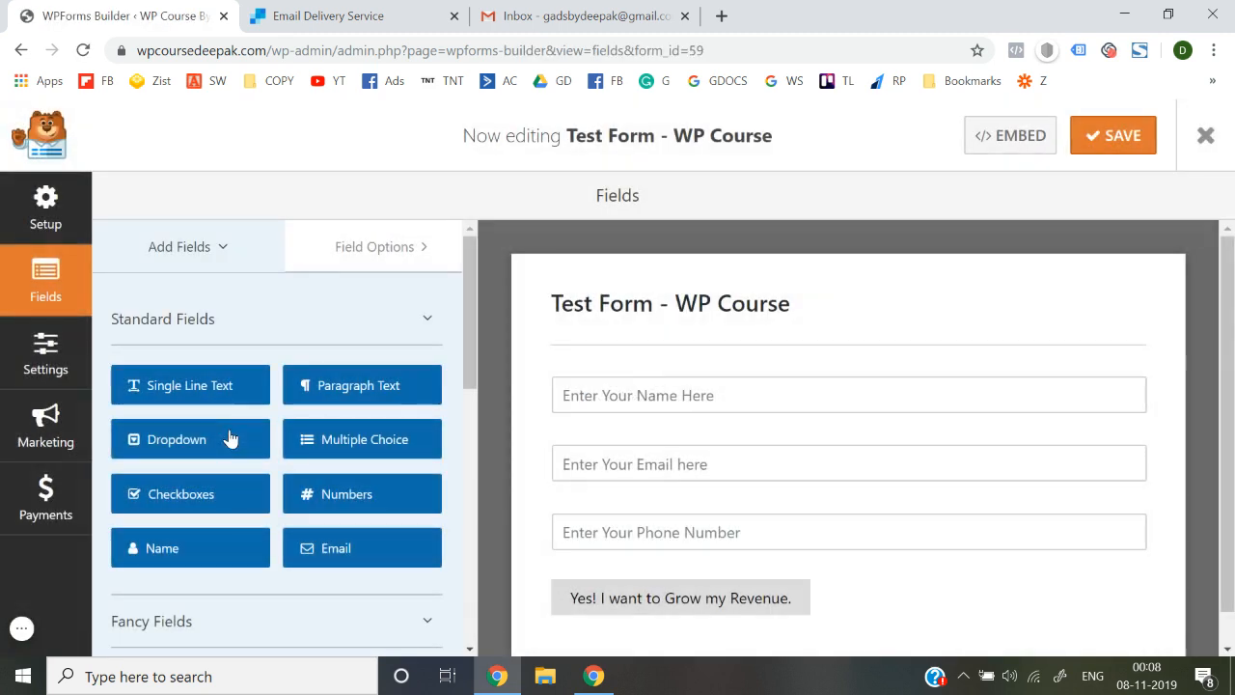
{"action": "left_click", "coordinate": [55, 367]}
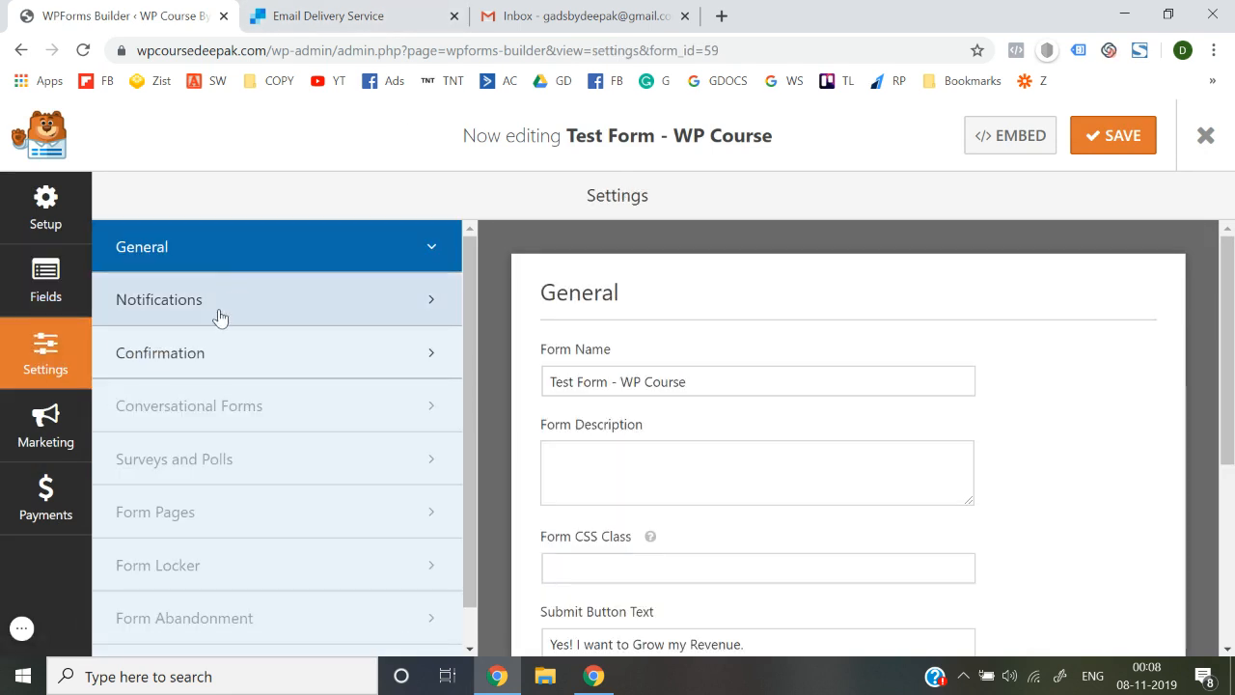
{"action": "left_click", "coordinate": [198, 371]}
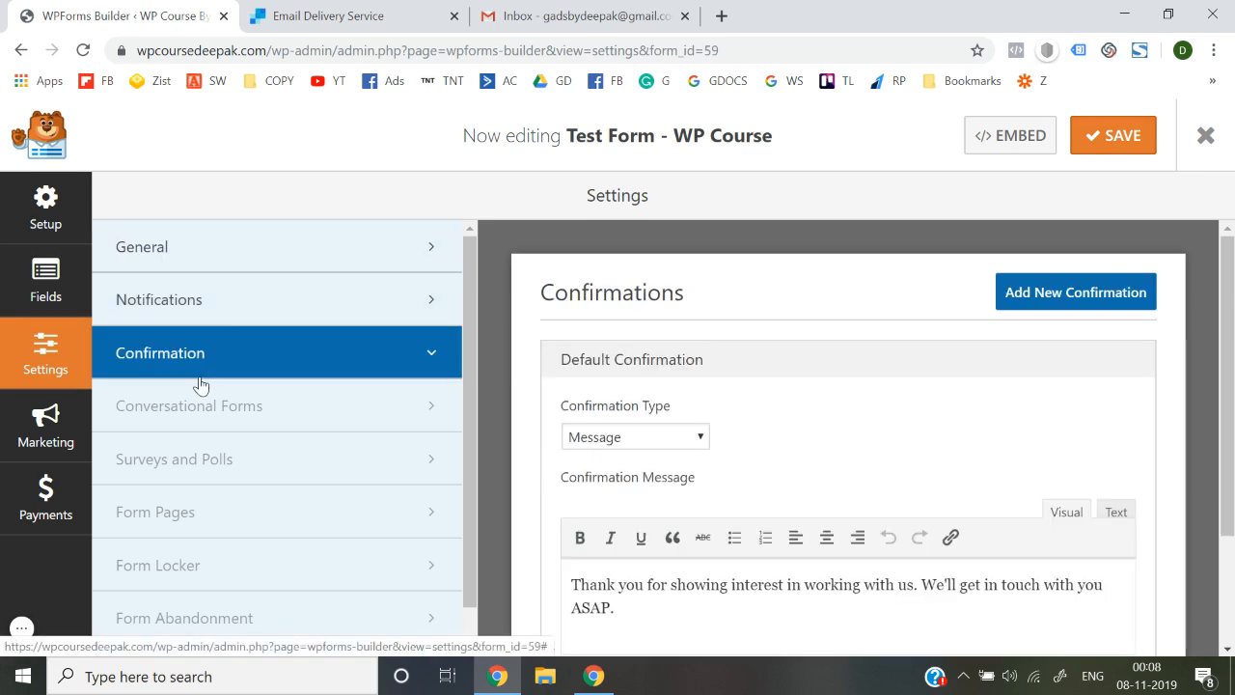
{"action": "left_click", "coordinate": [238, 321]}
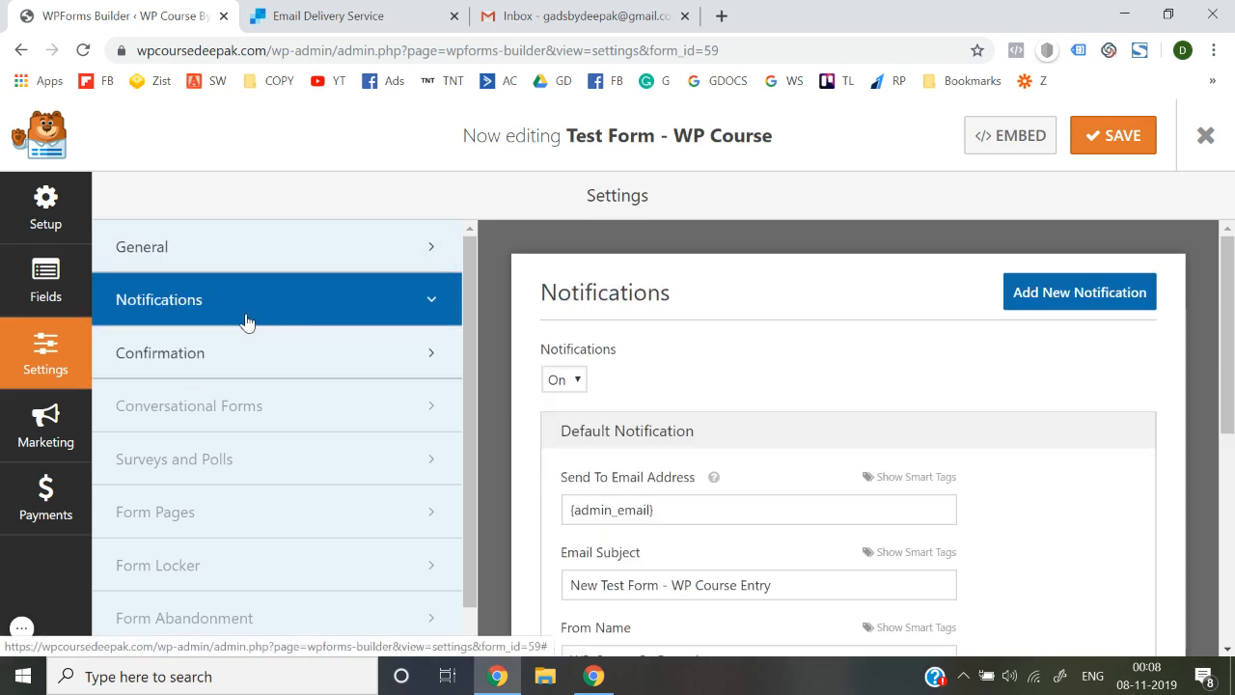
{"action": "scroll", "coordinate": [705, 355], "scroll_direction": "down", "scroll_amount": 2}
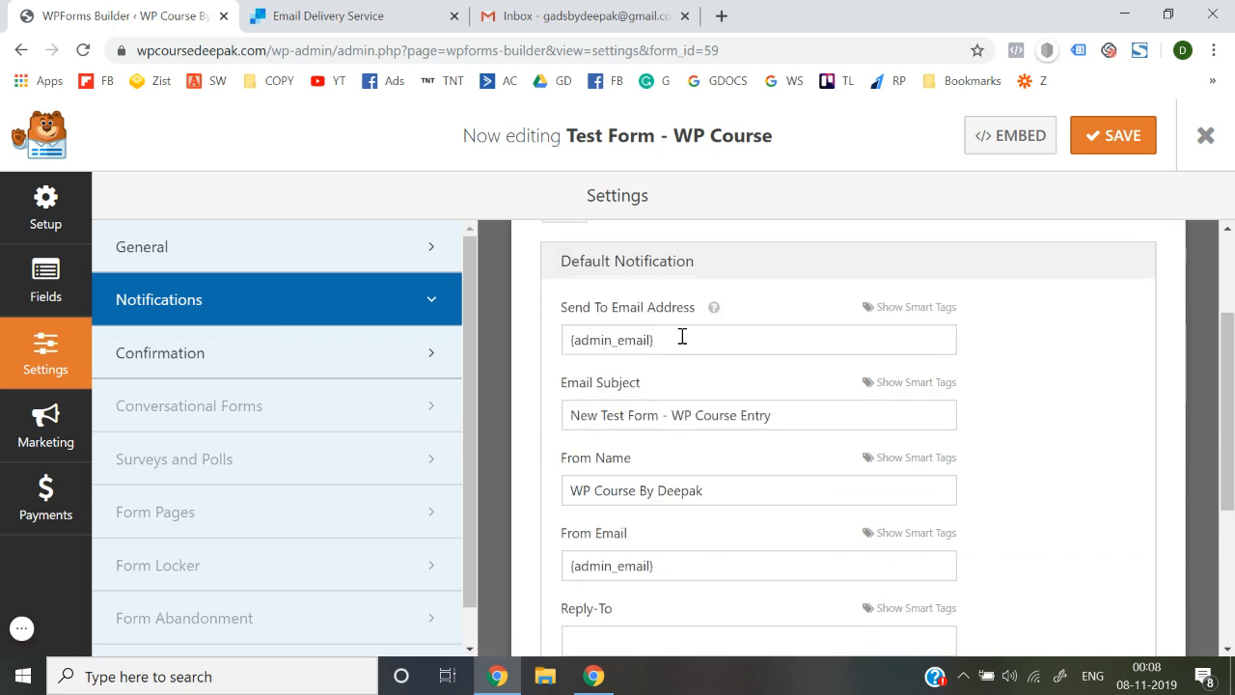
Replace the {admin_email} recipient with the owner's Gmail address, confirmed from the Gmail account
{"action": "left_click_drag", "start_coordinate": [685, 337], "coordinate": [565, 342]}
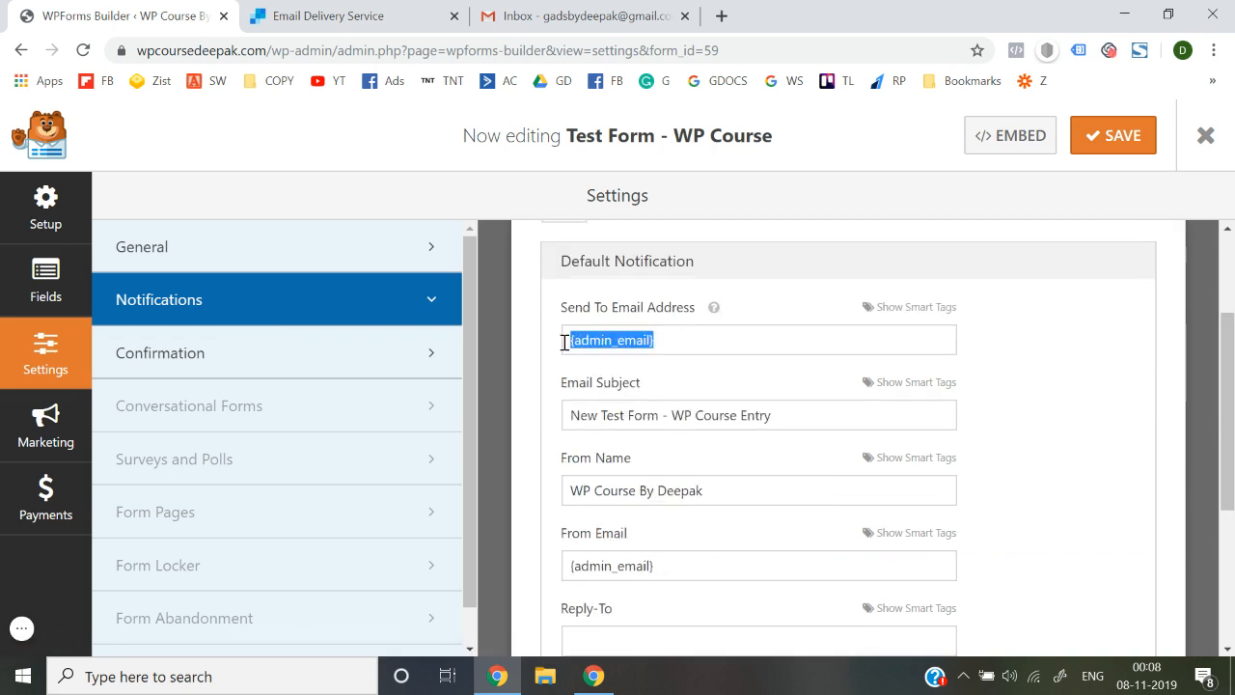
{"action": "key", "text": "BackSpace"}
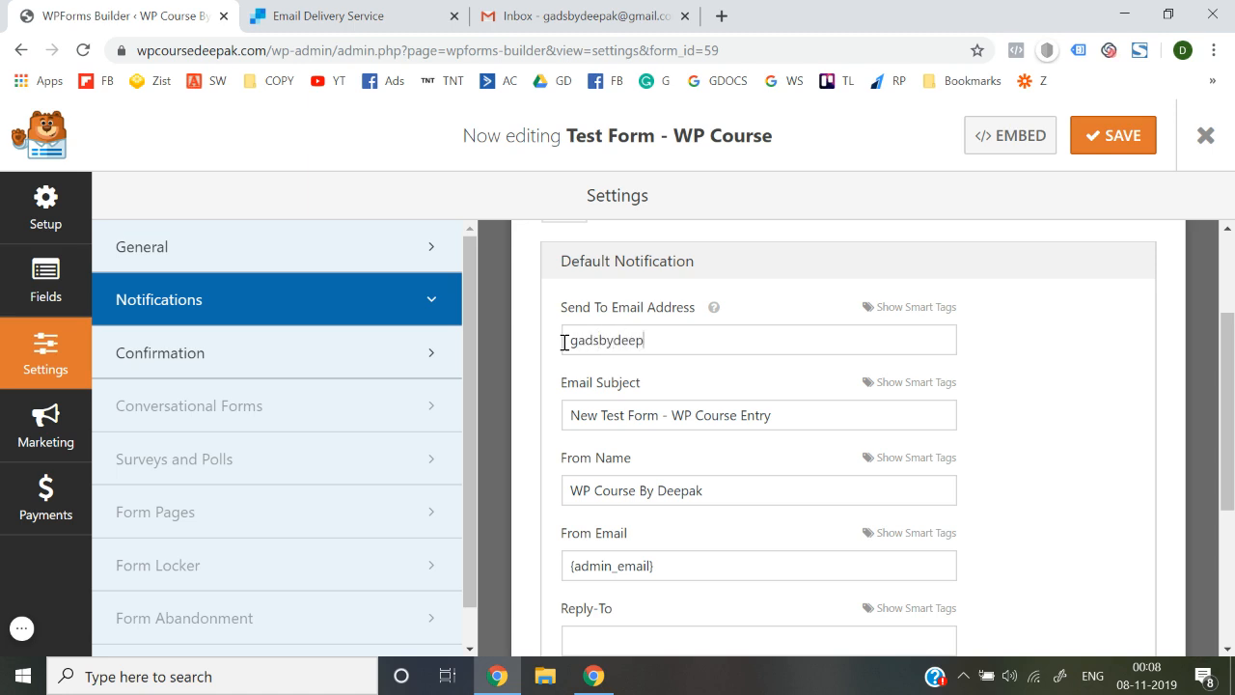
{"action": "type", "text": "@gmail.com"}
{"action": "left_click", "coordinate": [545, 8]}
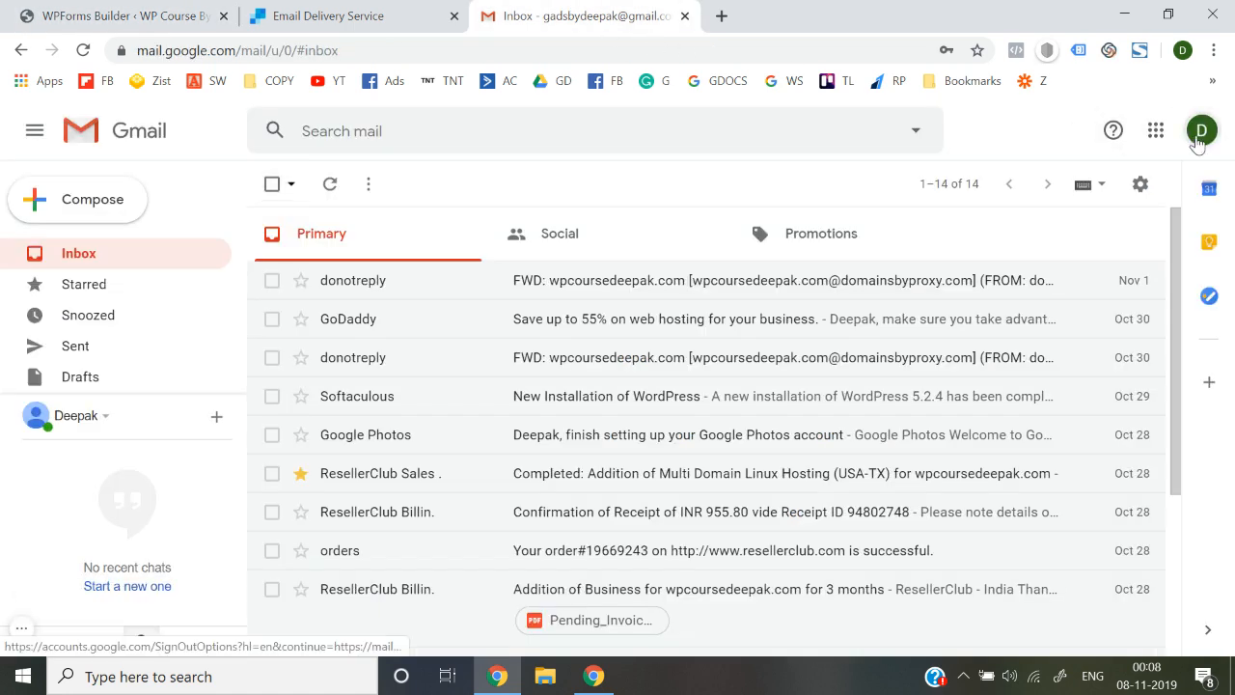
{"action": "left_click", "coordinate": [1200, 135]}
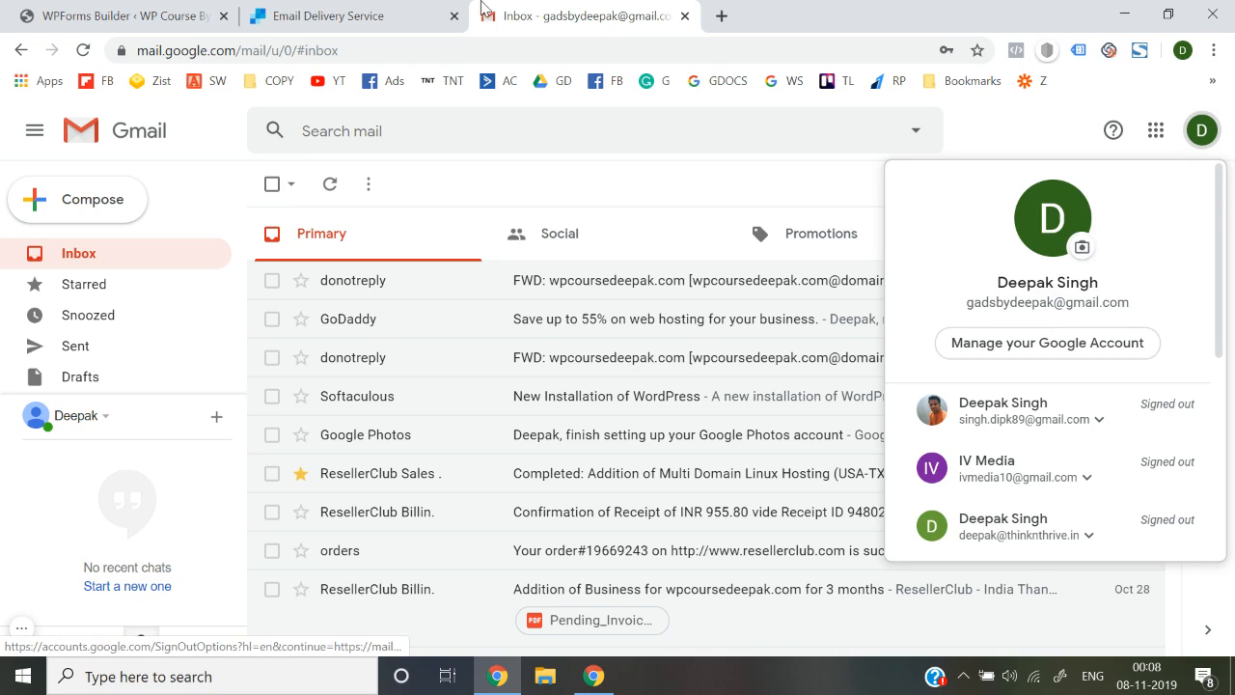
{"action": "left_click", "coordinate": [328, 14]}
{"action": "left_click", "coordinate": [174, 12]}
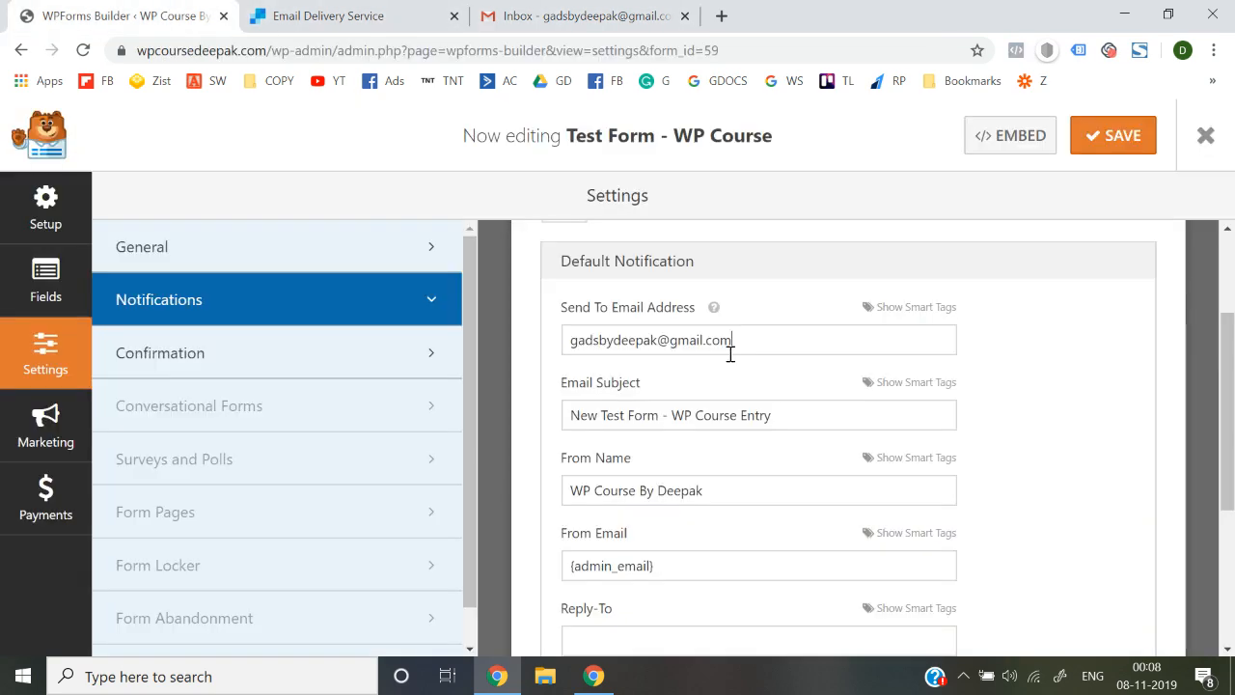
{"action": "triple_click", "coordinate": [782, 352]}
{"action": "key", "text": "ctrl+c"}
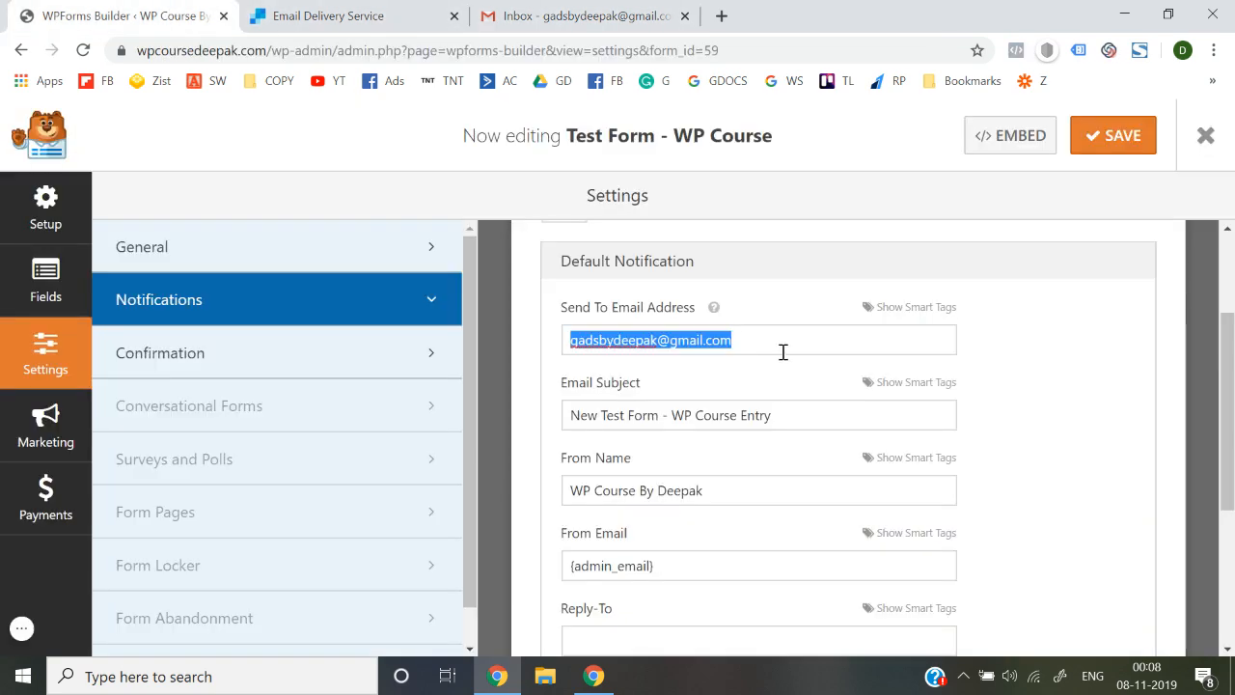
Set the email subject to 'New Lead' and paste the owner's Gmail address as From Email
{"action": "triple_click", "coordinate": [789, 421]}
{"action": "type", "text": "New Lead"}
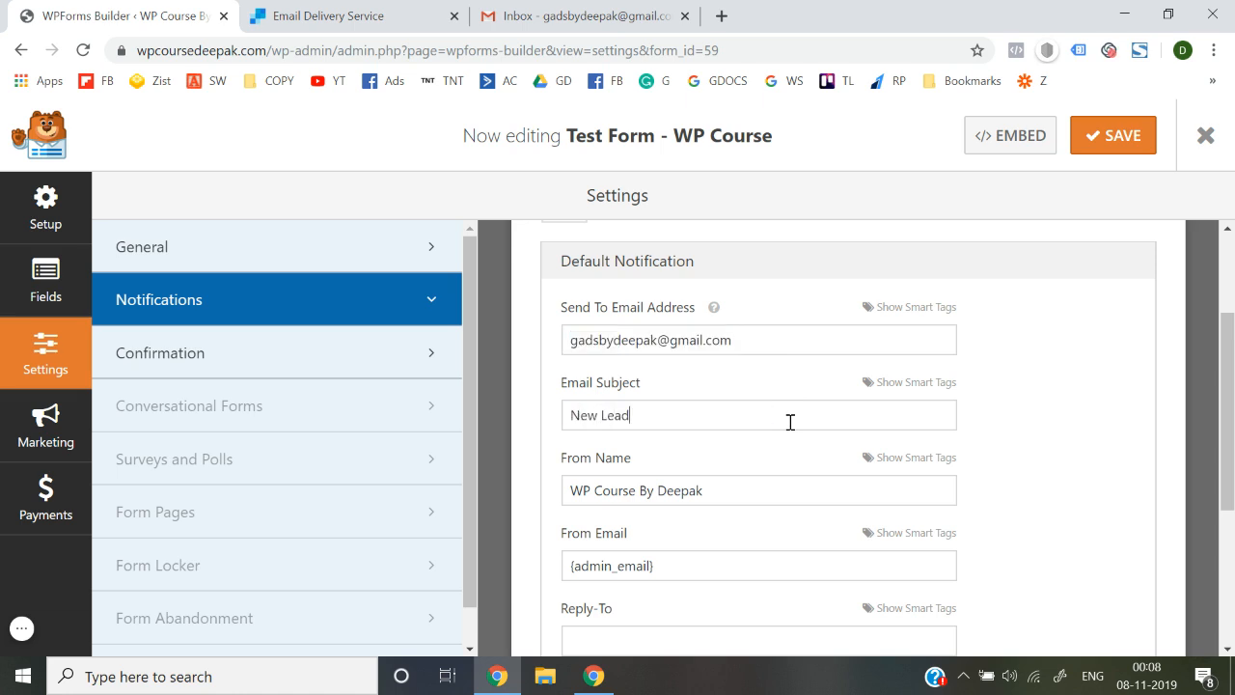
{"action": "scroll", "coordinate": [789, 422], "scroll_direction": "down", "scroll_amount": 1}
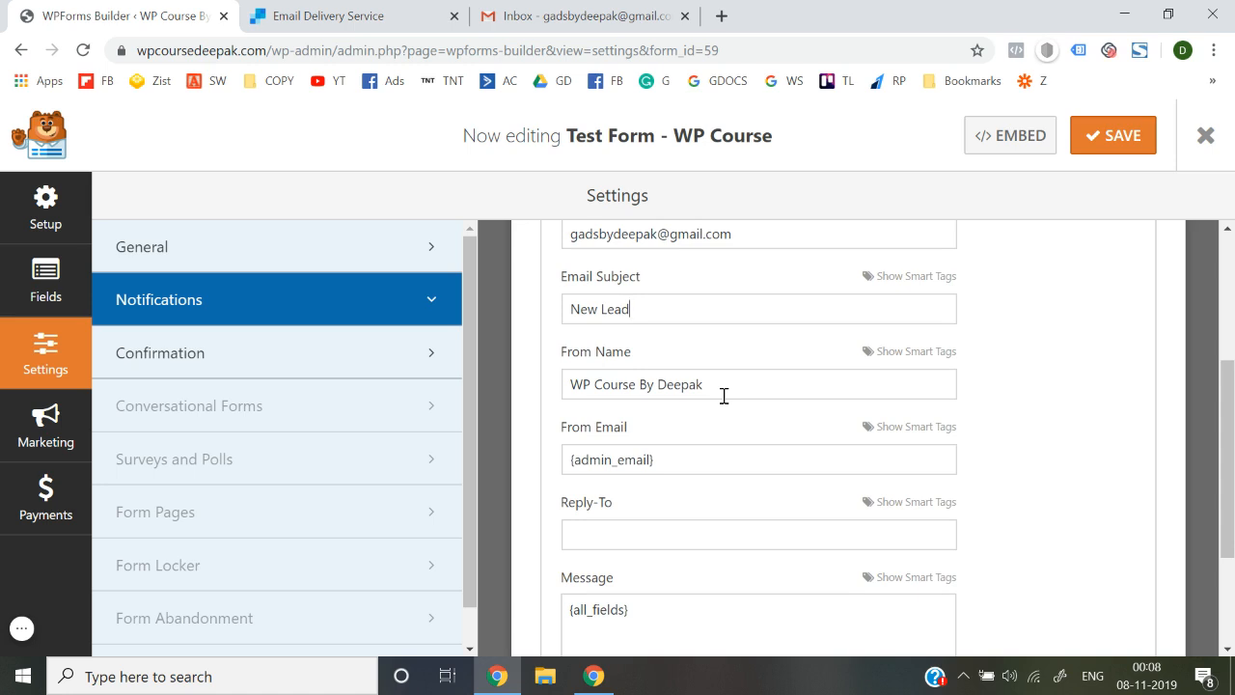
{"action": "triple_click", "coordinate": [689, 460]}
{"action": "key", "text": "ctrl+v"}
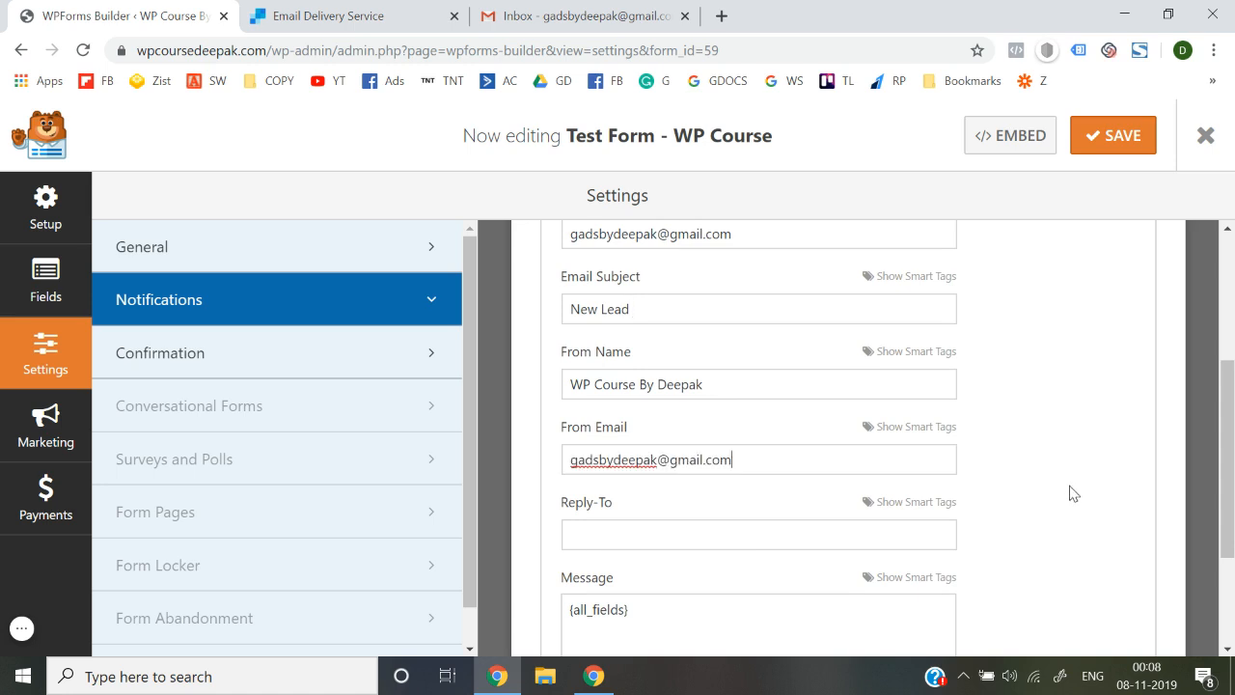
Save the notification settings and exit the form builder
{"action": "scroll", "coordinate": [1073, 493], "scroll_direction": "up", "scroll_amount": 1}
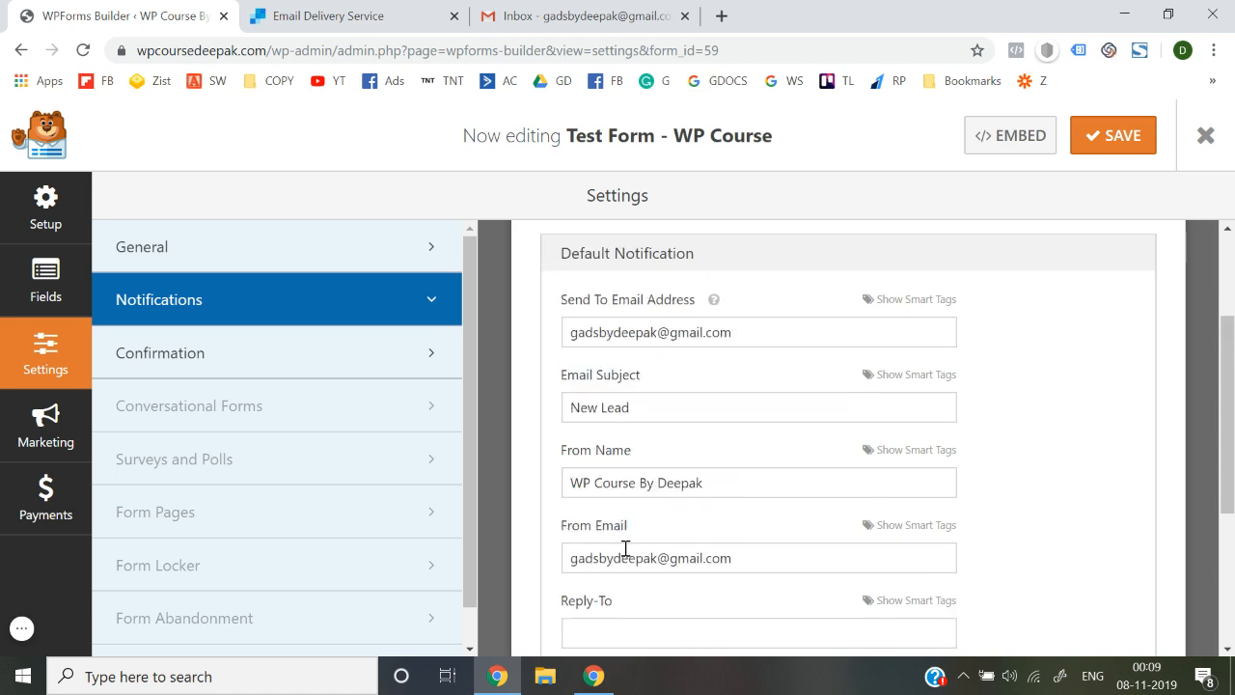
{"action": "scroll", "coordinate": [625, 548], "scroll_direction": "down", "scroll_amount": 3}
{"action": "scroll", "coordinate": [626, 552], "scroll_direction": "up", "scroll_amount": 4}
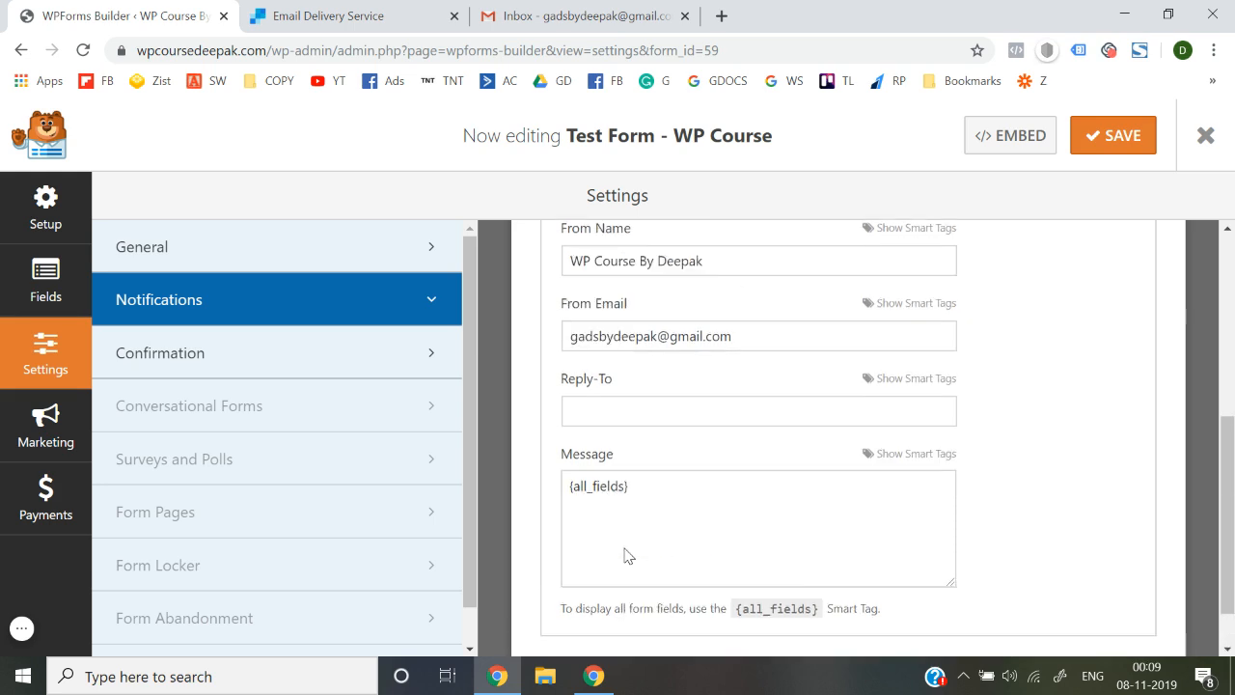
{"action": "left_click", "coordinate": [1110, 136]}
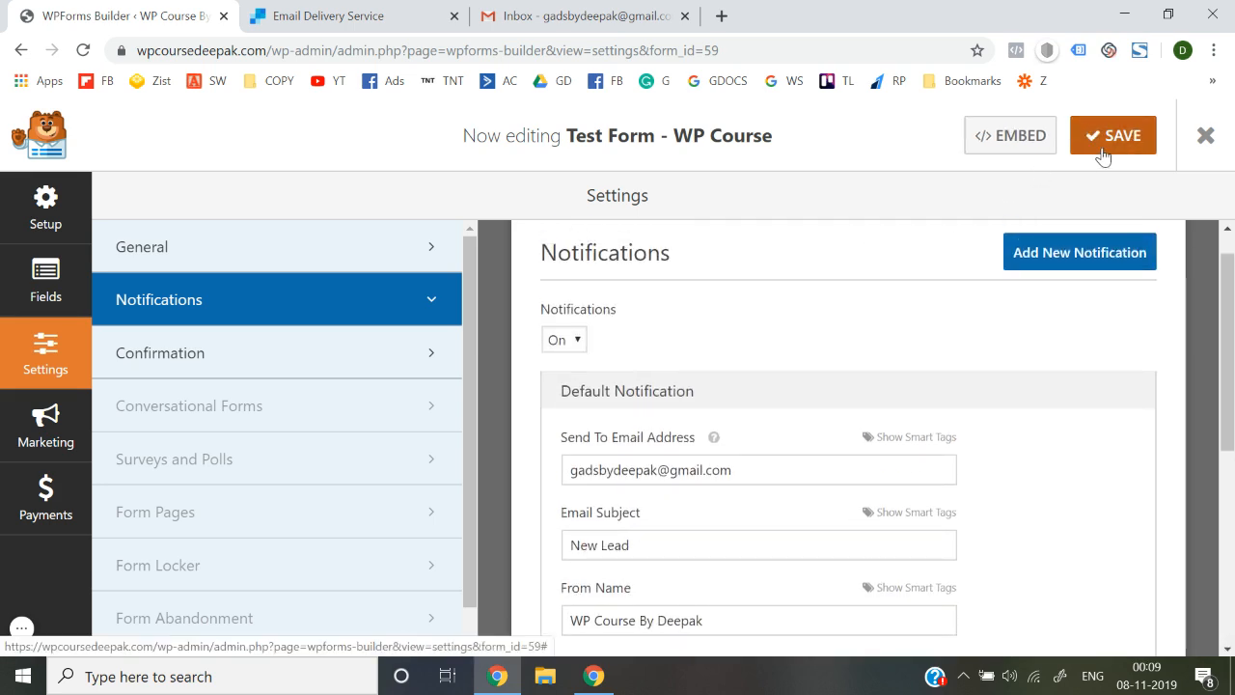
{"action": "left_click", "coordinate": [1108, 152]}
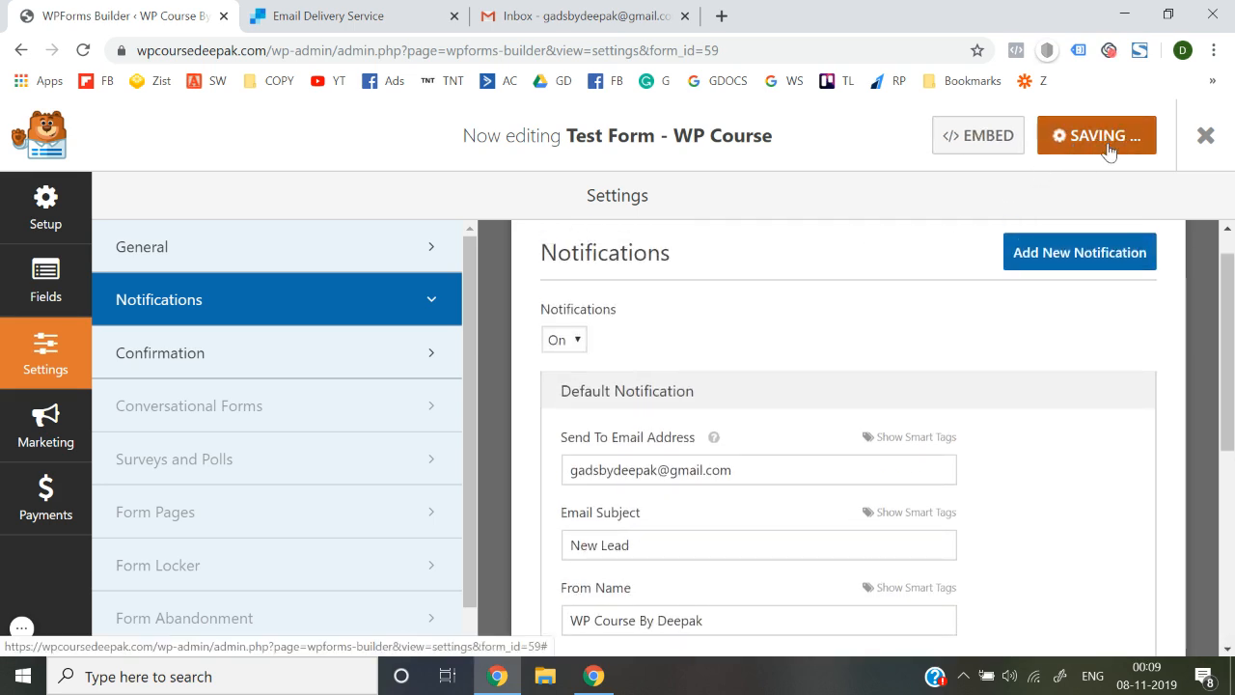
{"action": "left_click", "coordinate": [1206, 138]}
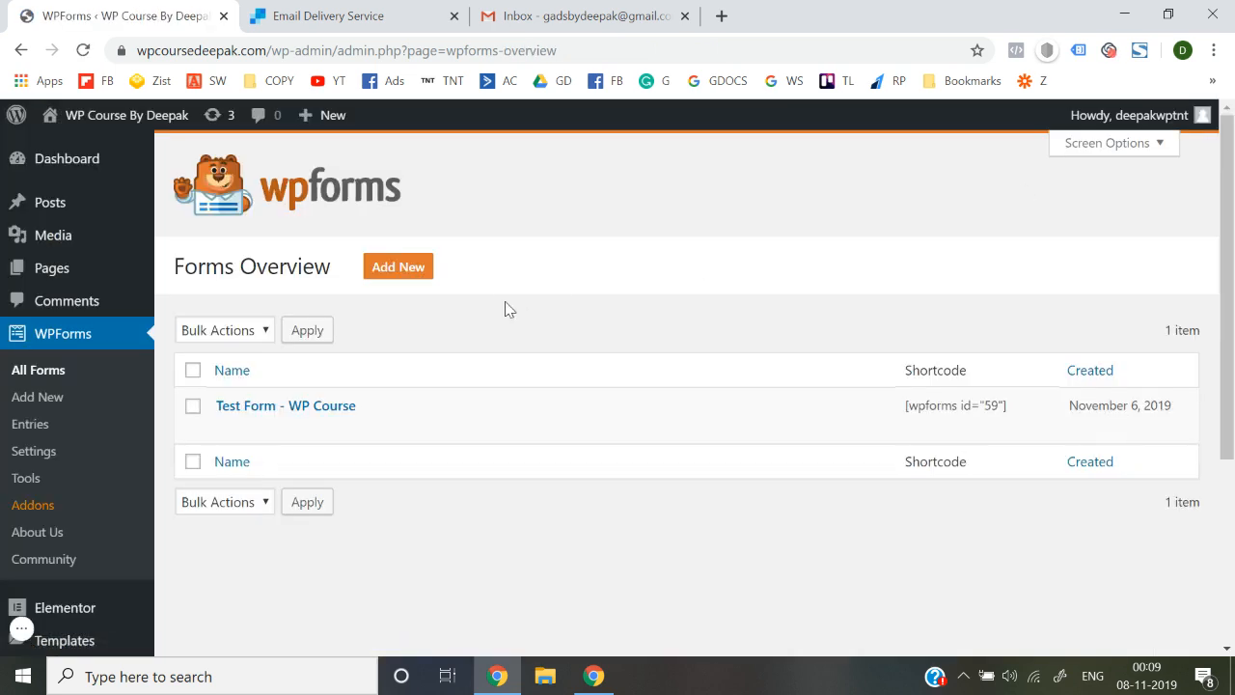
Open the live site in a new tab and scroll down to the strategy session form
{"action": "mouse_move", "coordinate": [130, 123]}
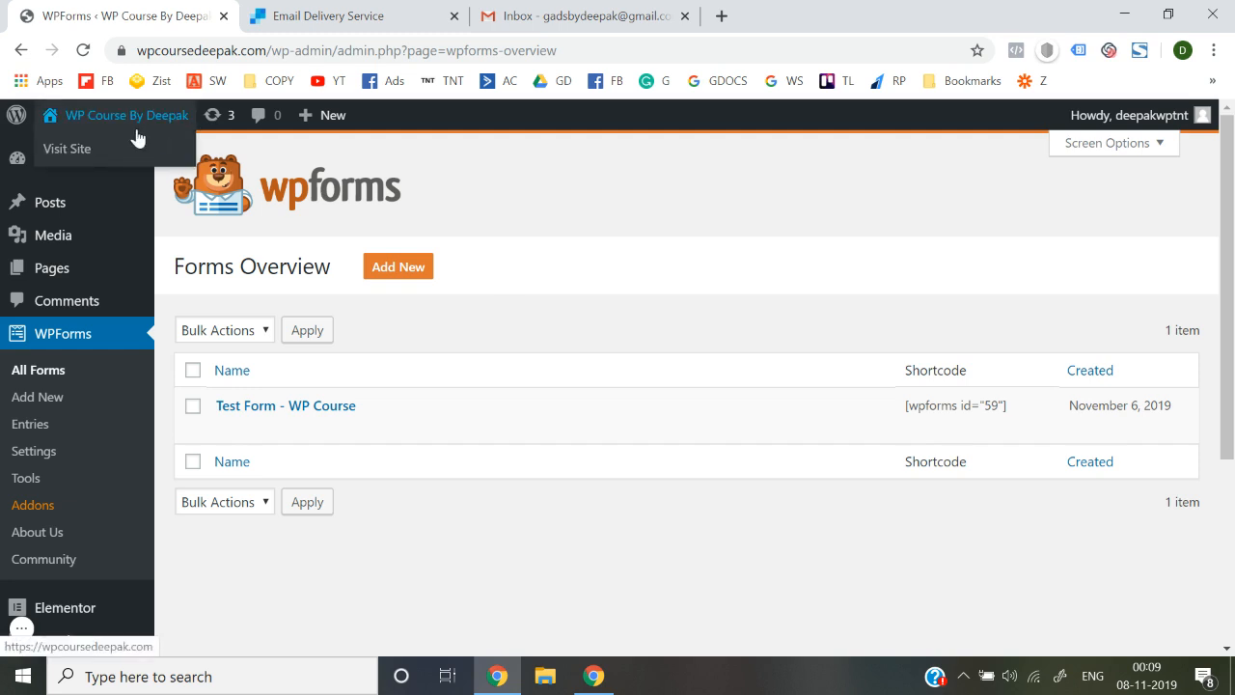
{"action": "right_click", "coordinate": [78, 153]}
{"action": "left_click", "coordinate": [94, 160]}
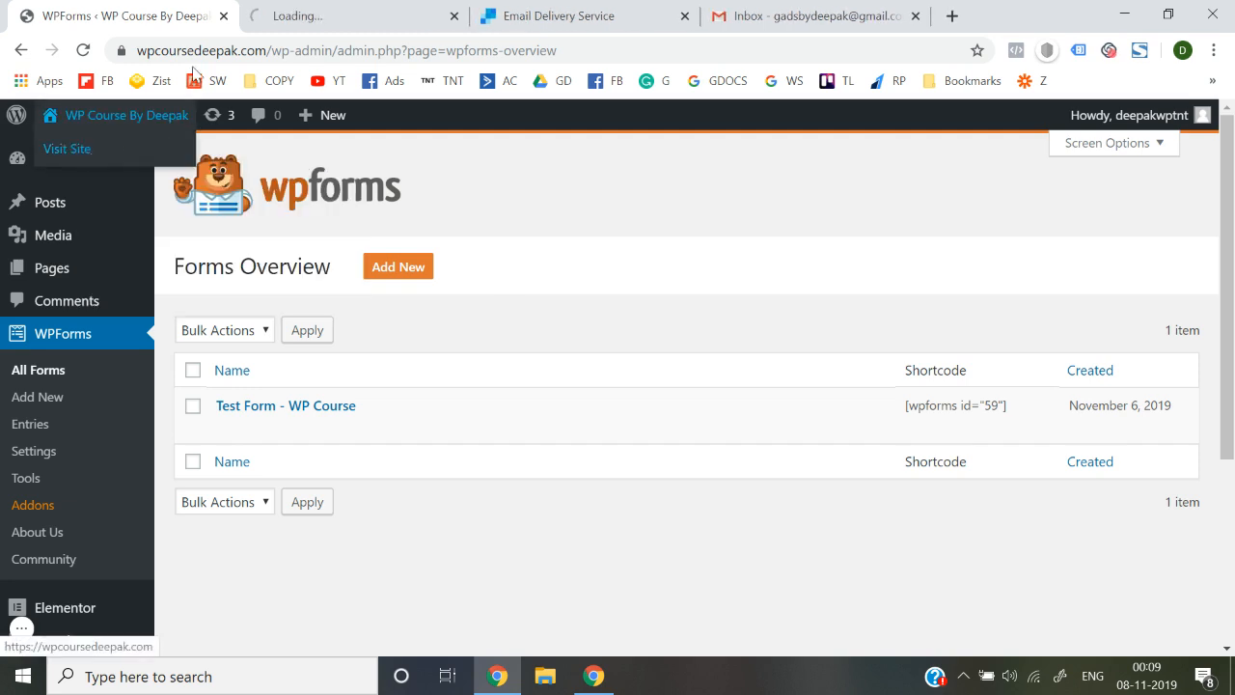
{"action": "left_click", "coordinate": [309, 14]}
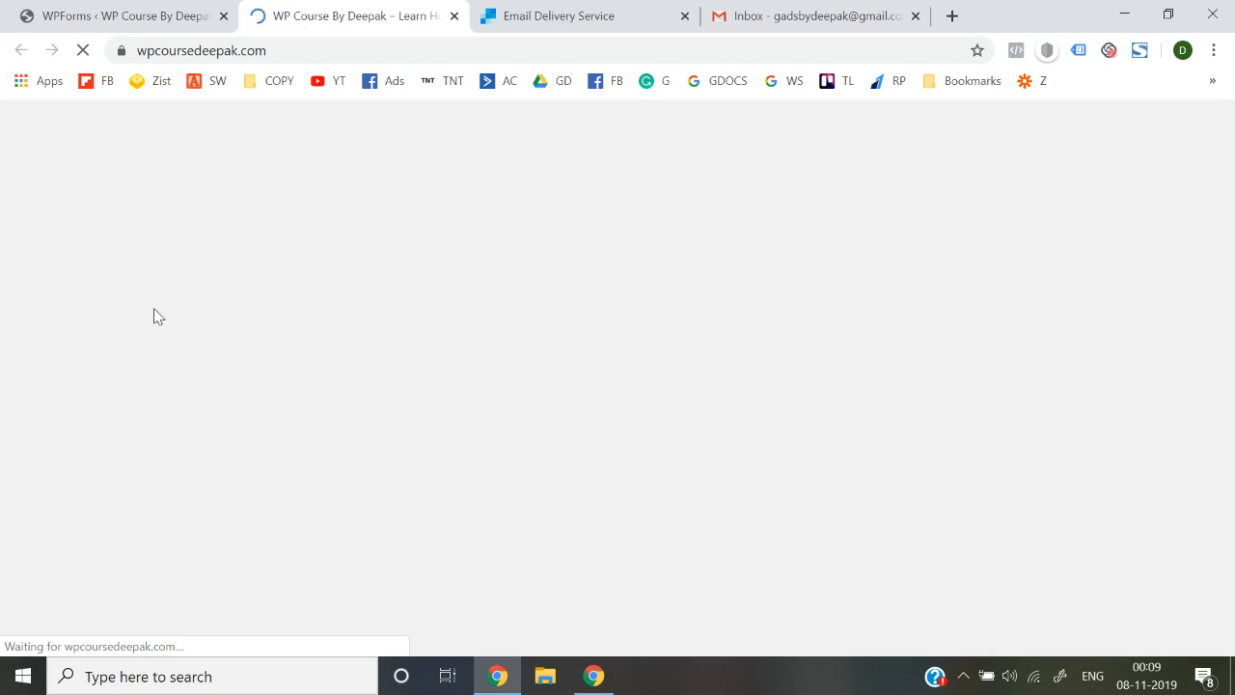
{"action": "scroll", "coordinate": [153, 309], "scroll_direction": "down", "scroll_amount": 6}
{"action": "scroll", "coordinate": [153, 309], "scroll_direction": "down", "scroll_amount": 10}
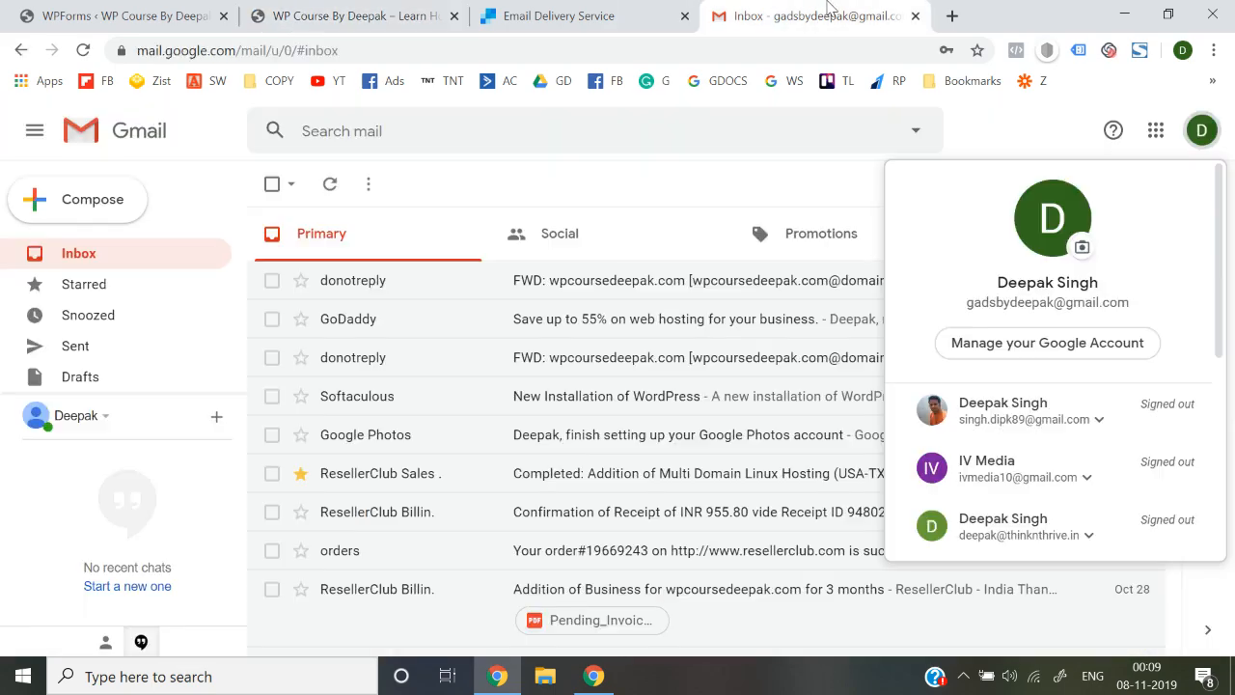
{"action": "left_click", "coordinate": [769, 14]}
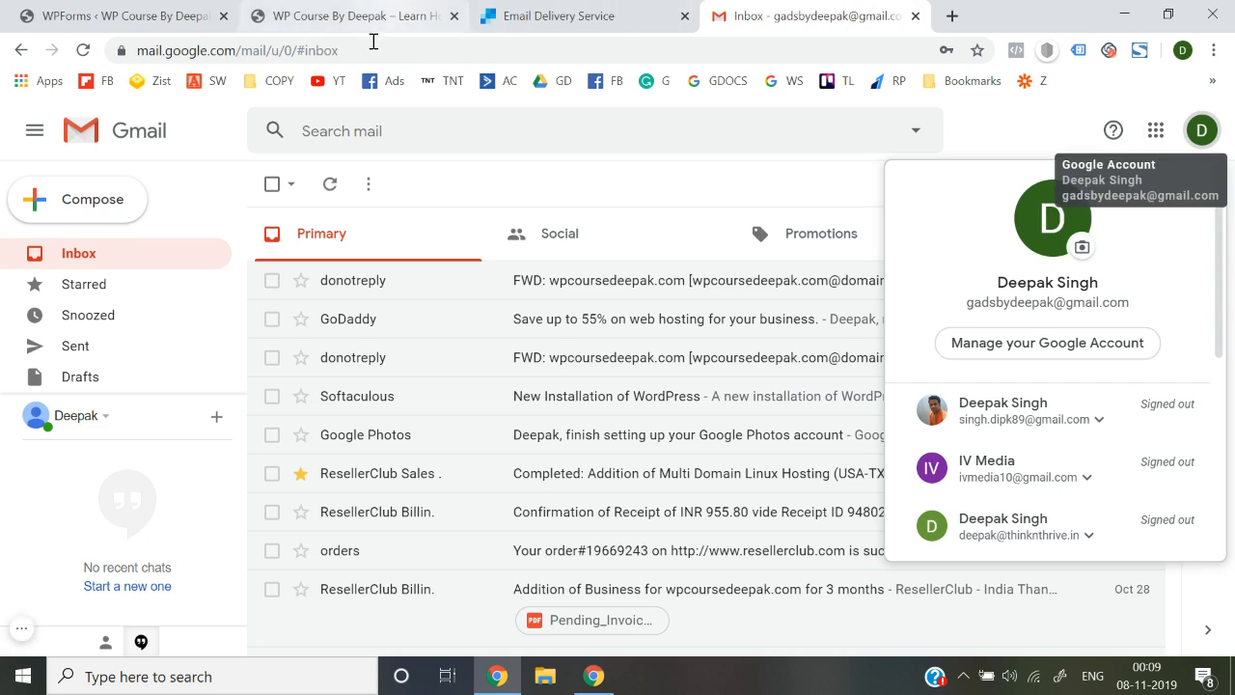
{"action": "left_click", "coordinate": [461, 172]}
{"action": "left_click", "coordinate": [375, 9]}
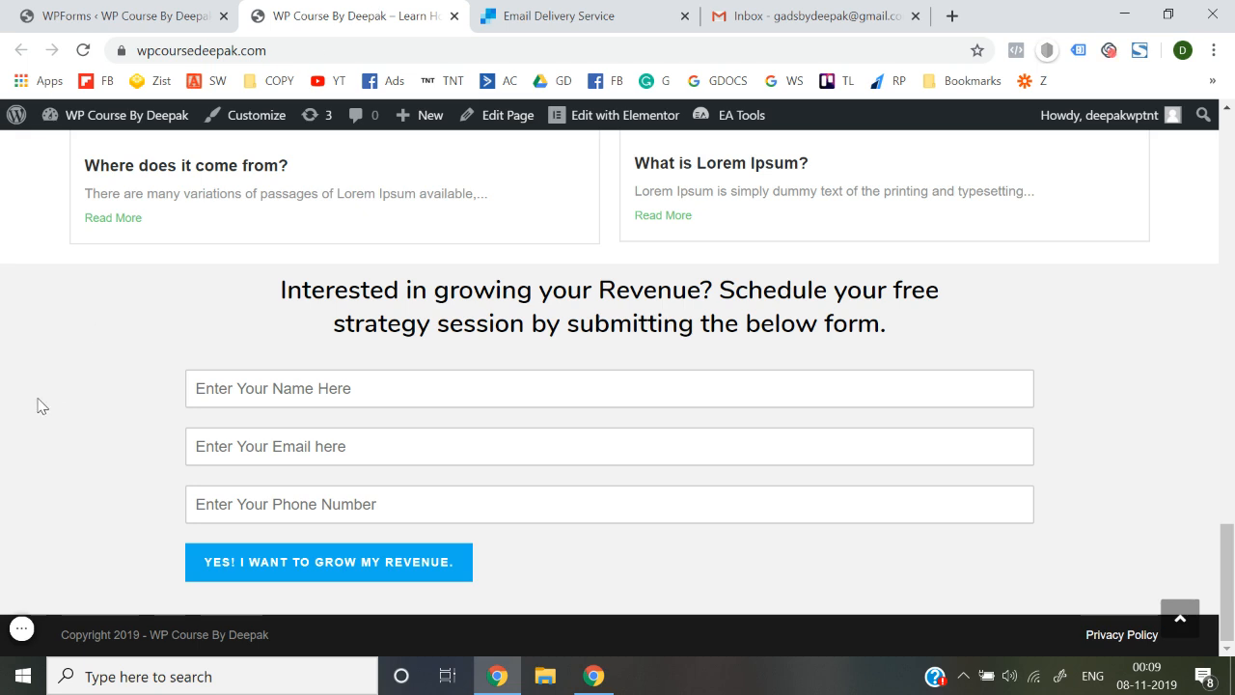
Submit the form with a test name, test email and test phone number
{"action": "left_click", "coordinate": [274, 394]}
{"action": "key", "text": "Down"}
{"action": "key", "text": "Return"}
{"action": "key", "text": "Tab"}
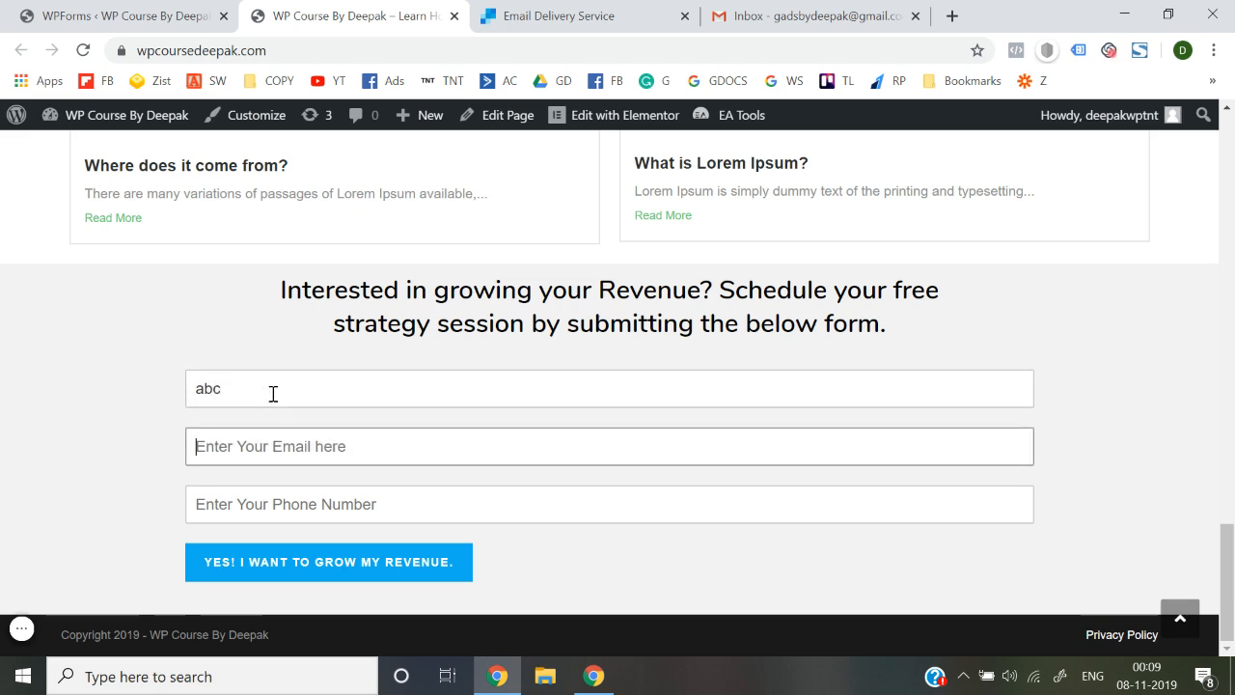
{"action": "type", "text": "abc@gmail.com"}
{"action": "key", "text": "Tab"}
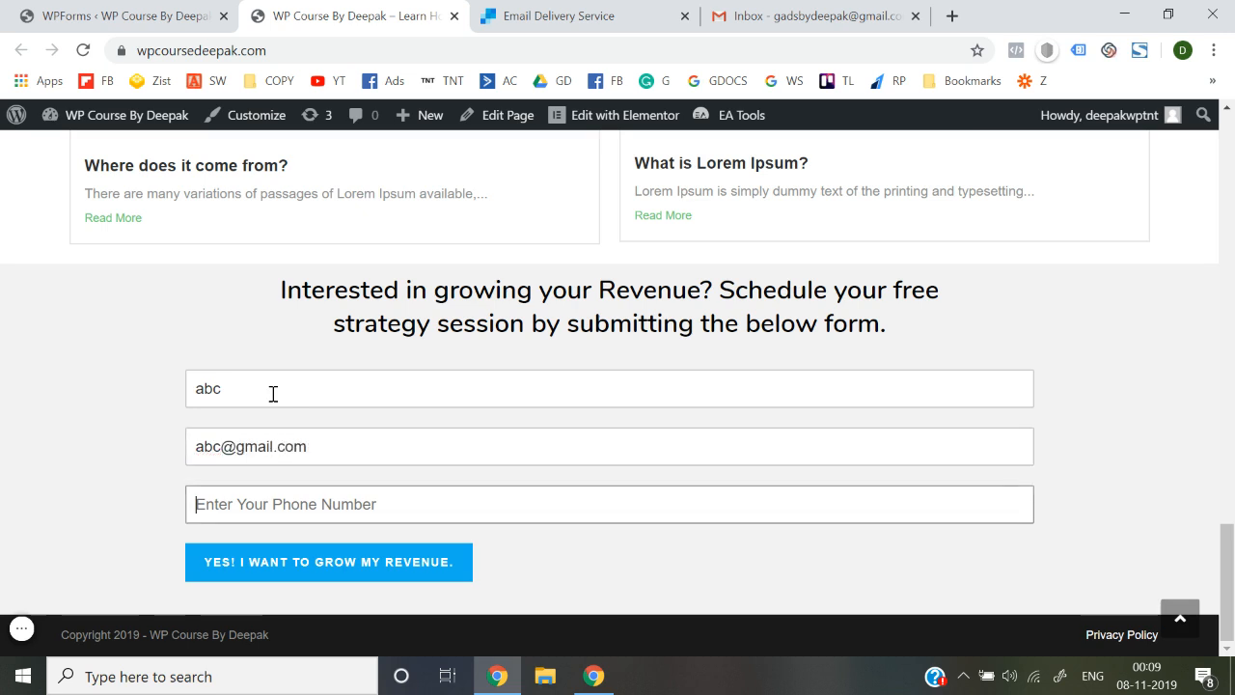
{"action": "type", "text": "1234567890"}
{"action": "left_click", "coordinate": [285, 577]}
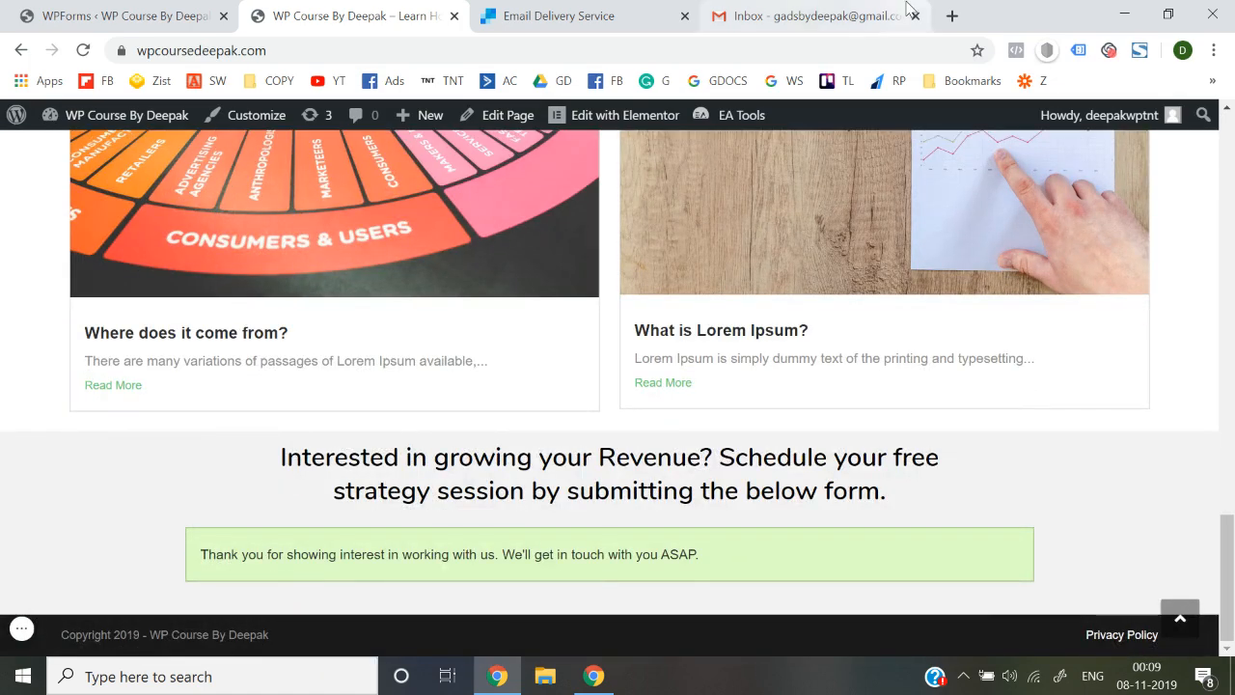
{"action": "left_click", "coordinate": [868, 16]}
Refresh Gmail and open the Spam folder
{"action": "left_click", "coordinate": [83, 49]}
{"action": "left_click", "coordinate": [335, 11]}
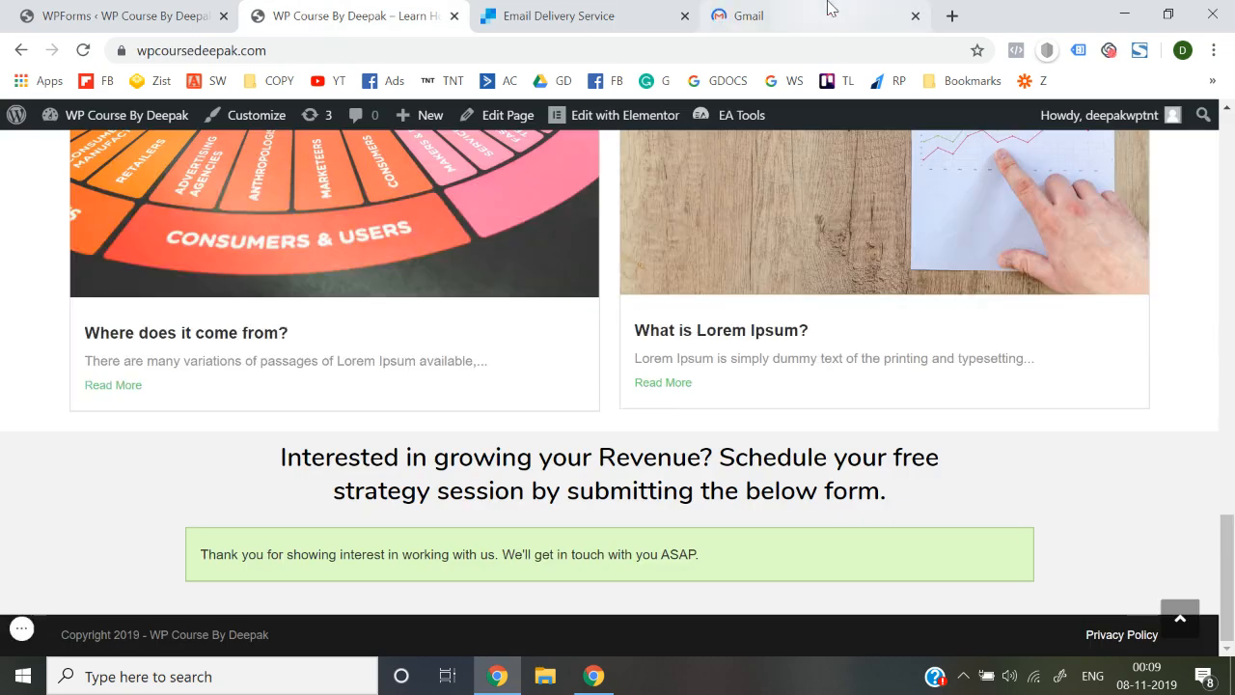
{"action": "left_click", "coordinate": [827, 8]}
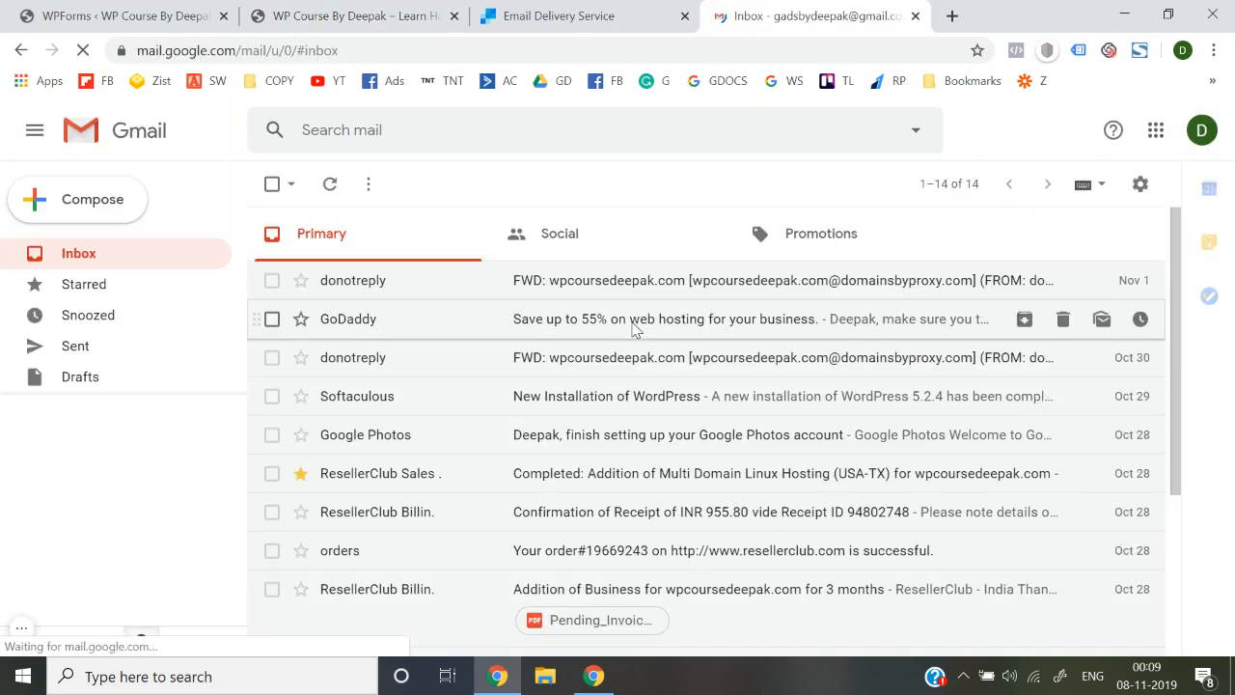
{"action": "scroll", "coordinate": [95, 375], "scroll_direction": "down", "scroll_amount": 1}
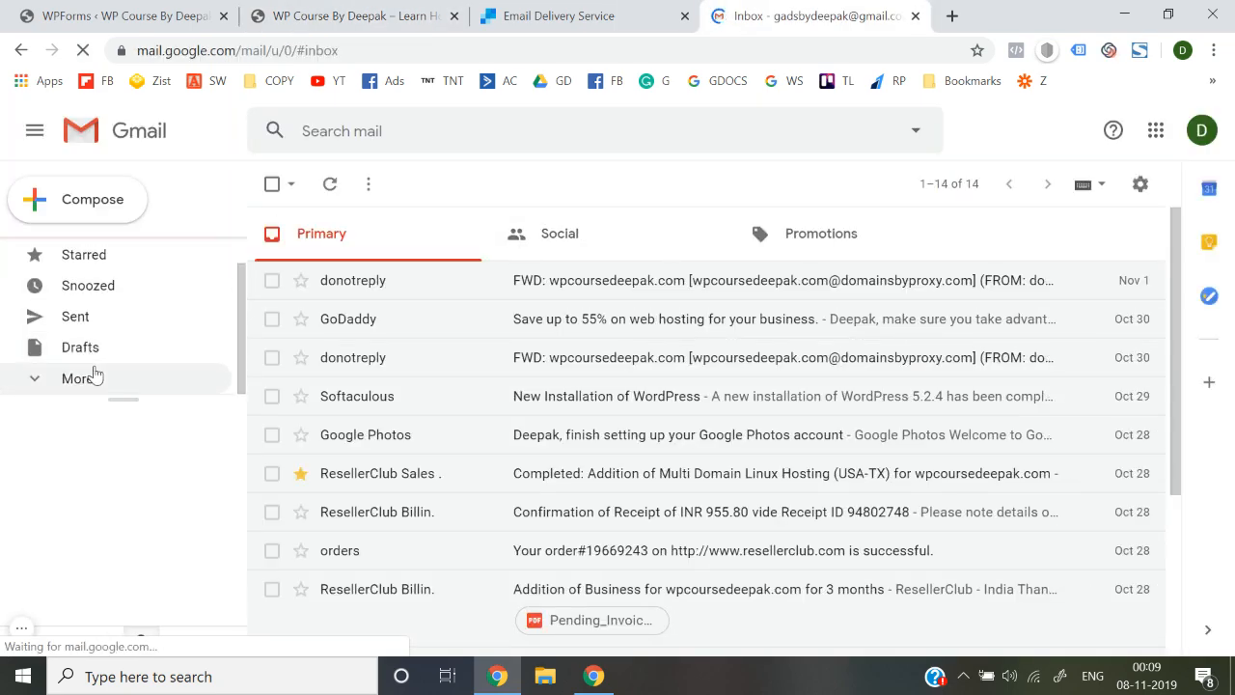
{"action": "left_click", "coordinate": [94, 386]}
{"action": "scroll", "coordinate": [95, 391], "scroll_direction": "down", "scroll_amount": 2}
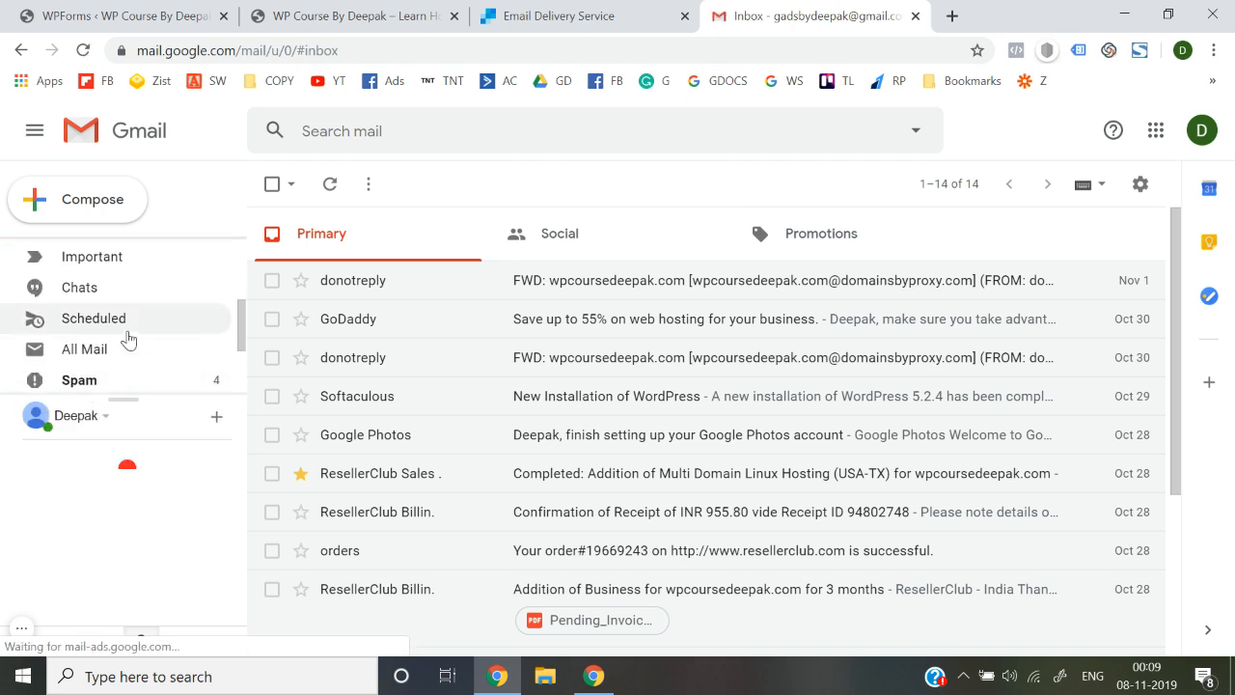
{"action": "left_click", "coordinate": [118, 379]}
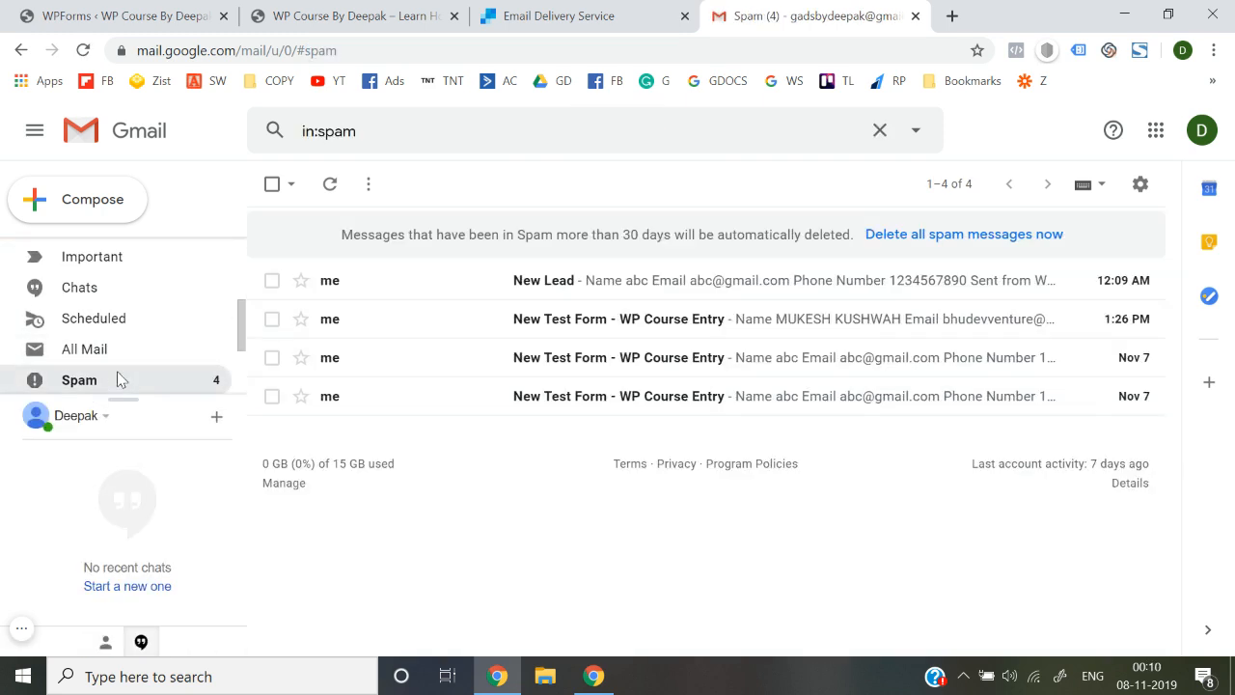
Open the New Lead notification and report it as not spam
{"action": "left_click", "coordinate": [536, 281]}
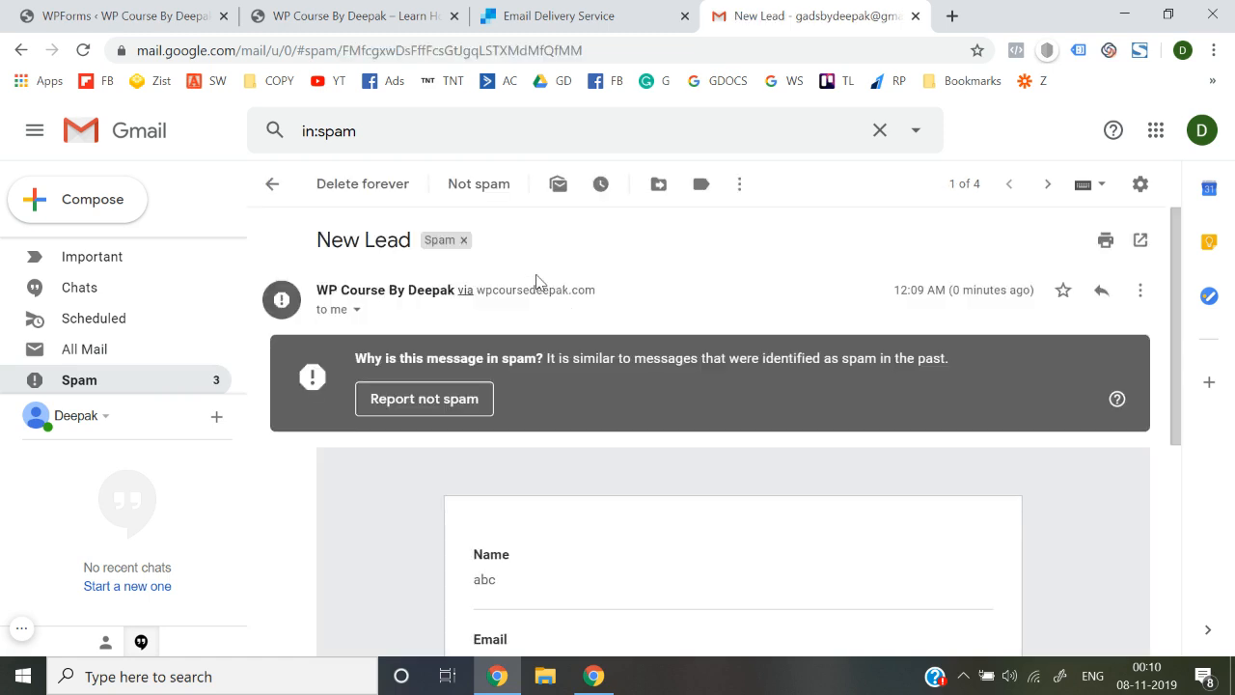
{"action": "scroll", "coordinate": [537, 451], "scroll_direction": "down", "scroll_amount": 4}
{"action": "scroll", "coordinate": [536, 455], "scroll_direction": "up", "scroll_amount": 4}
{"action": "left_click", "coordinate": [445, 412]}
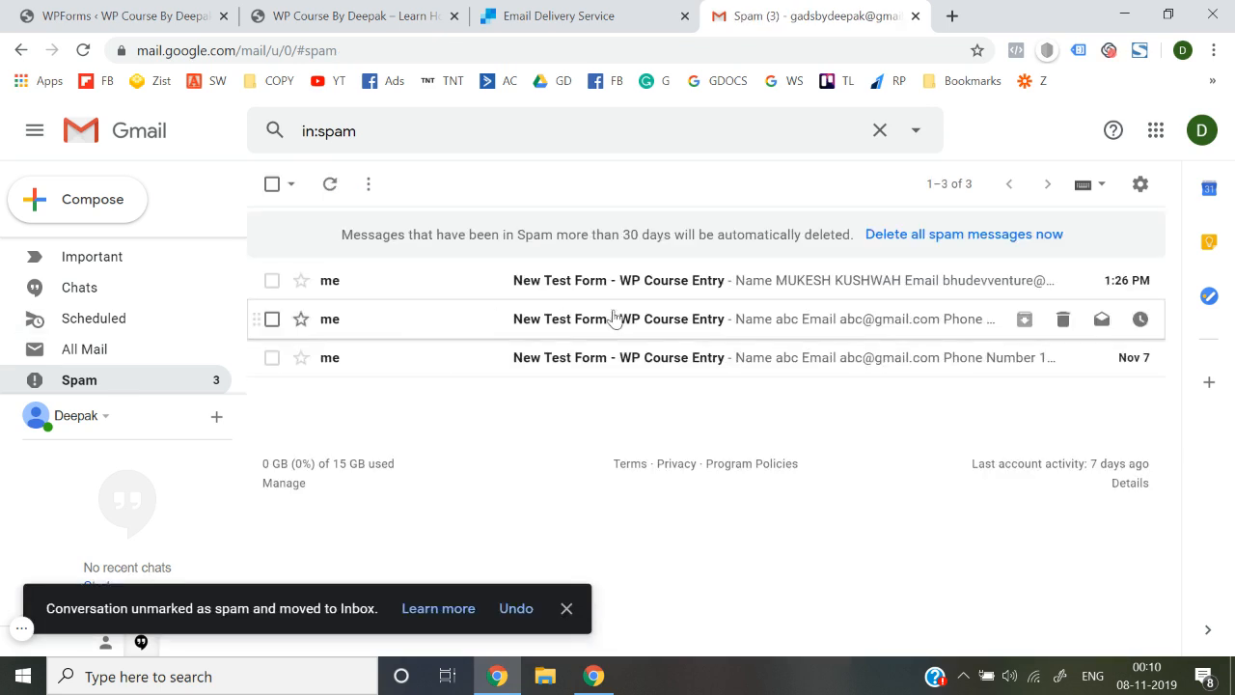
Review the first remaining spam form entry and go back to Spam
{"action": "left_click", "coordinate": [681, 281]}
{"action": "scroll", "coordinate": [681, 459], "scroll_direction": "down", "scroll_amount": 4}
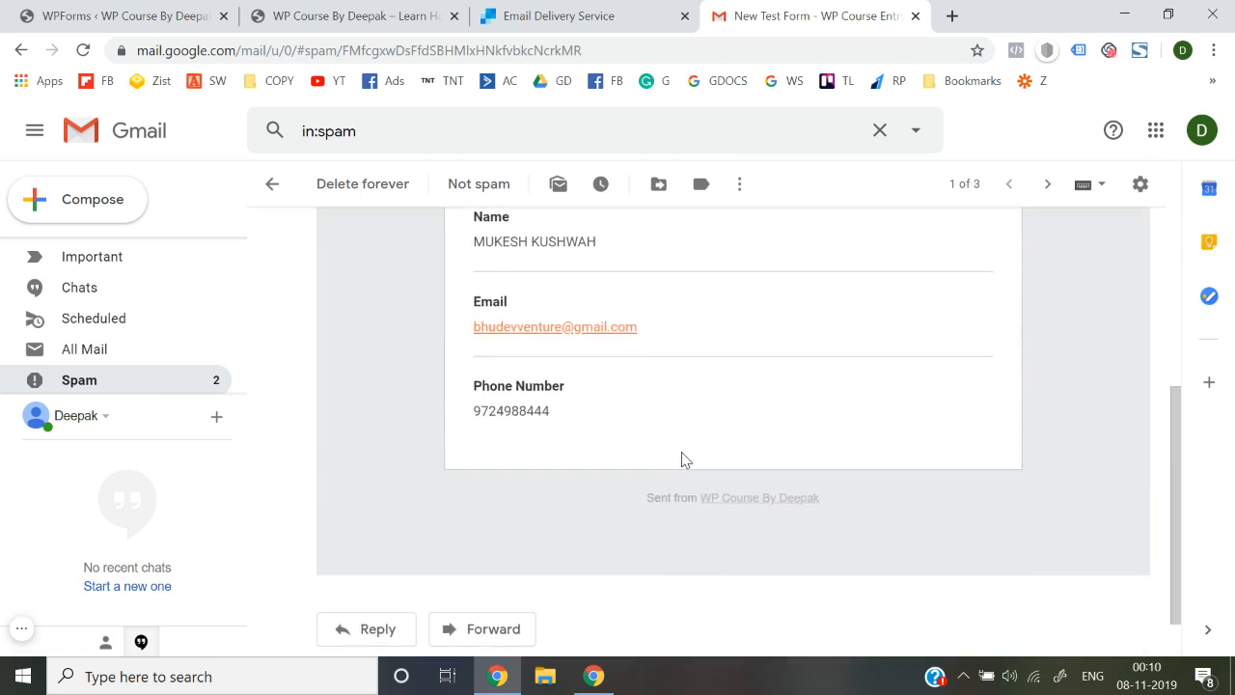
{"action": "scroll", "coordinate": [532, 428], "scroll_direction": "up", "scroll_amount": 4}
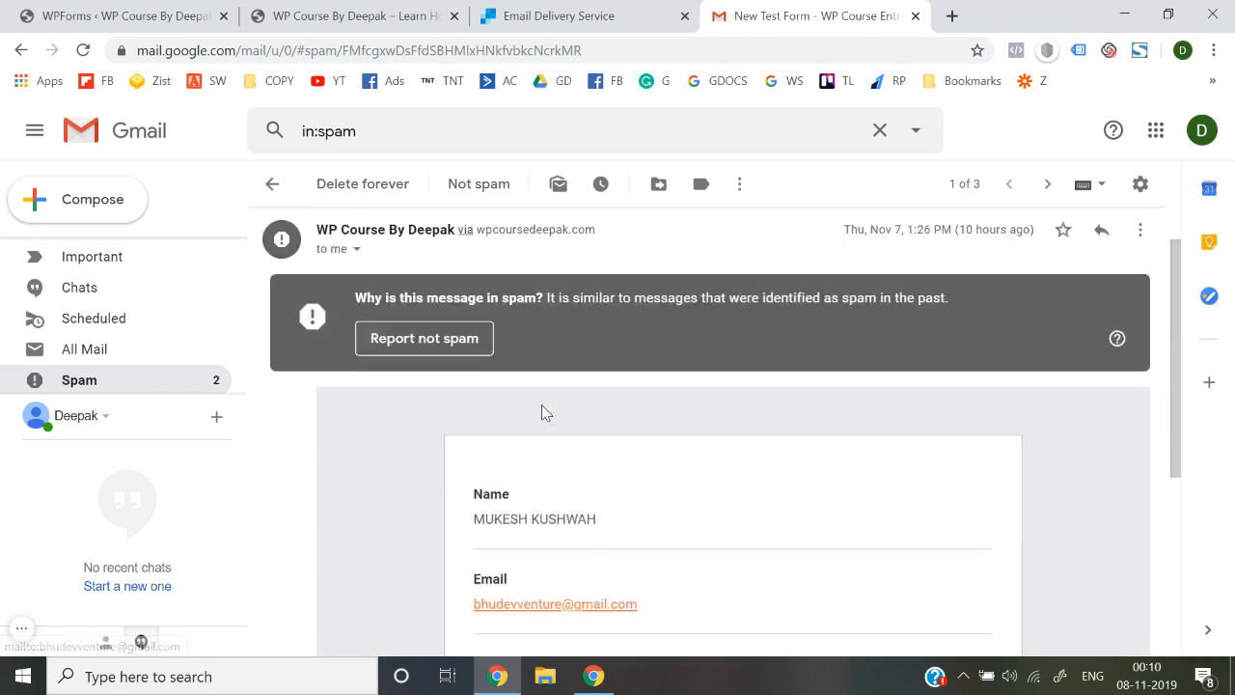
{"action": "scroll", "coordinate": [435, 458], "scroll_direction": "down", "scroll_amount": 3}
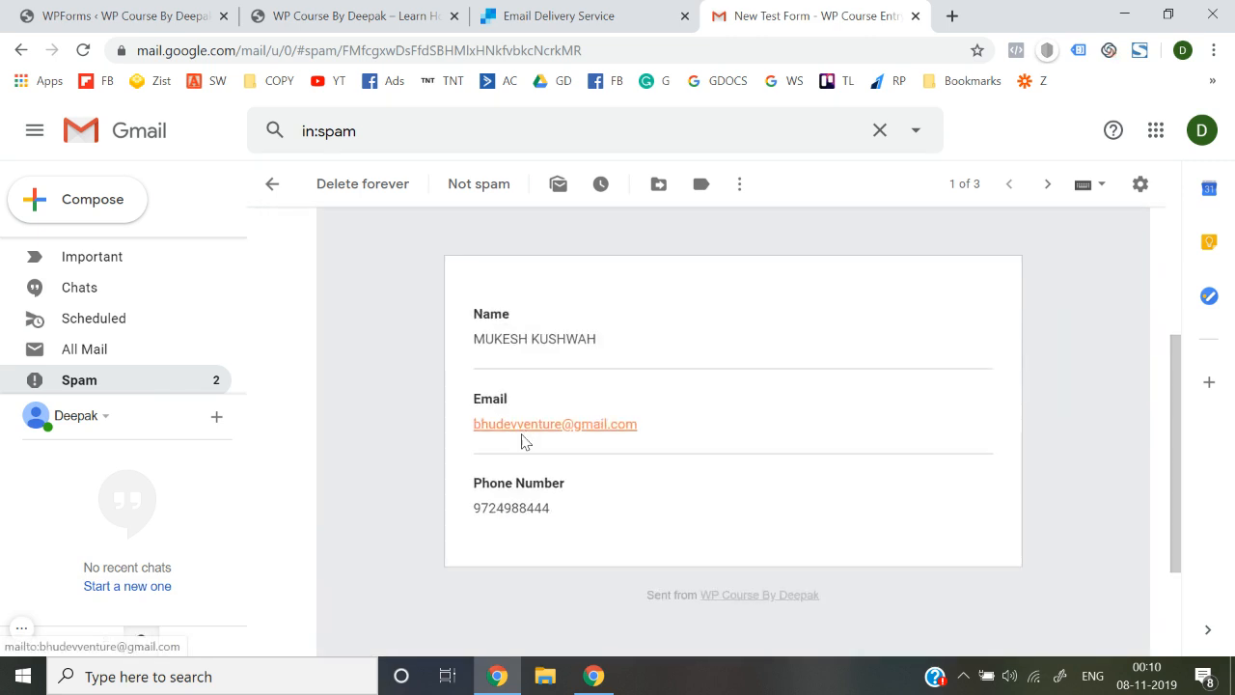
{"action": "scroll", "coordinate": [521, 437], "scroll_direction": "up", "scroll_amount": 1}
{"action": "scroll", "coordinate": [521, 439], "scroll_direction": "up", "scroll_amount": 3}
{"action": "left_click", "coordinate": [274, 188]}
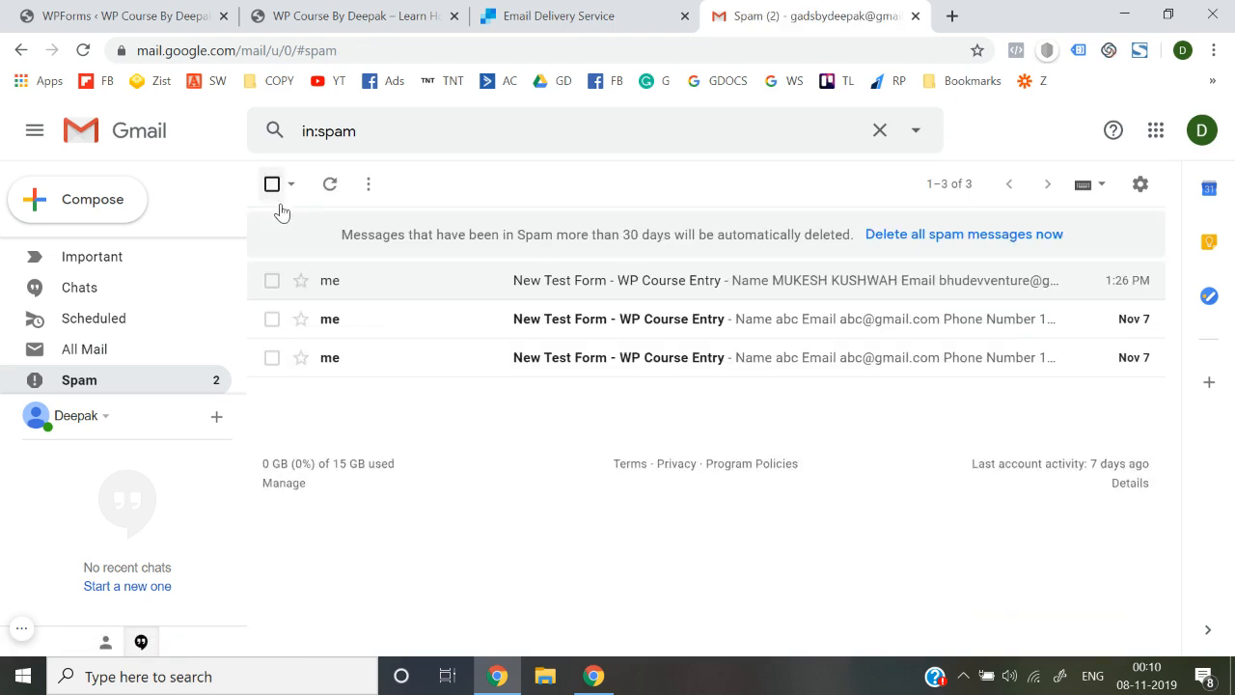
Review the second and third spam form entries, then return to the Inbox
{"action": "left_click", "coordinate": [478, 324]}
{"action": "scroll", "coordinate": [453, 463], "scroll_direction": "down", "scroll_amount": 5}
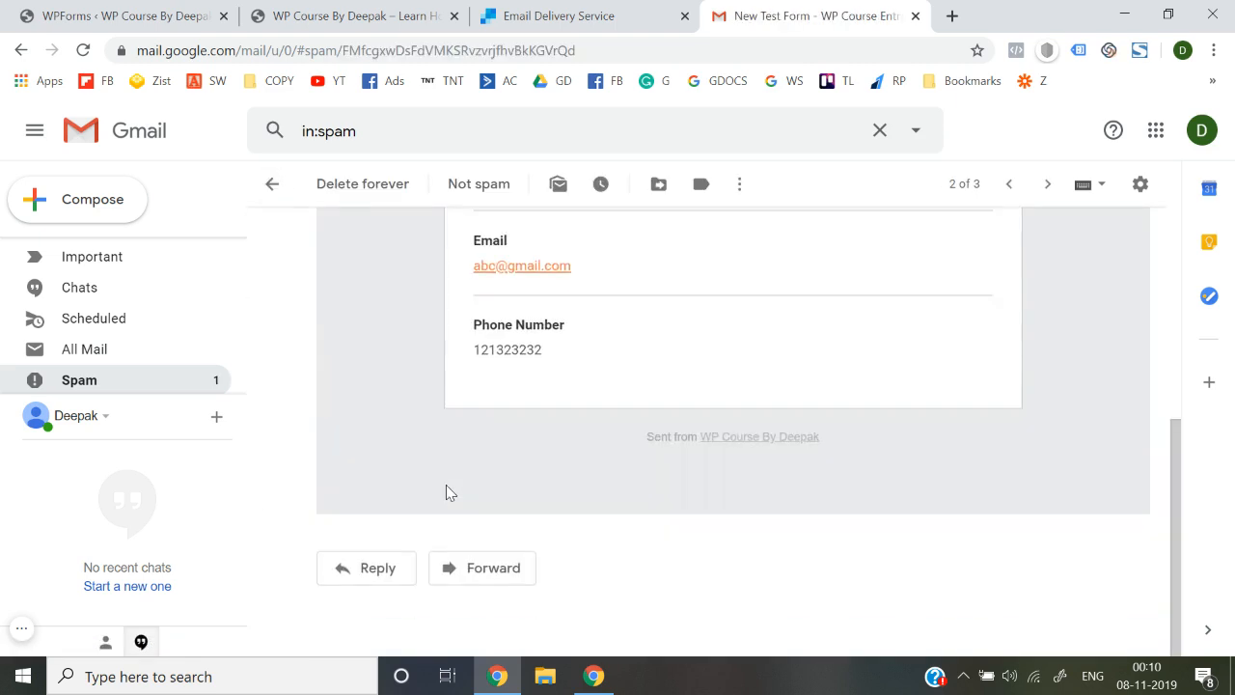
{"action": "left_click", "coordinate": [276, 188]}
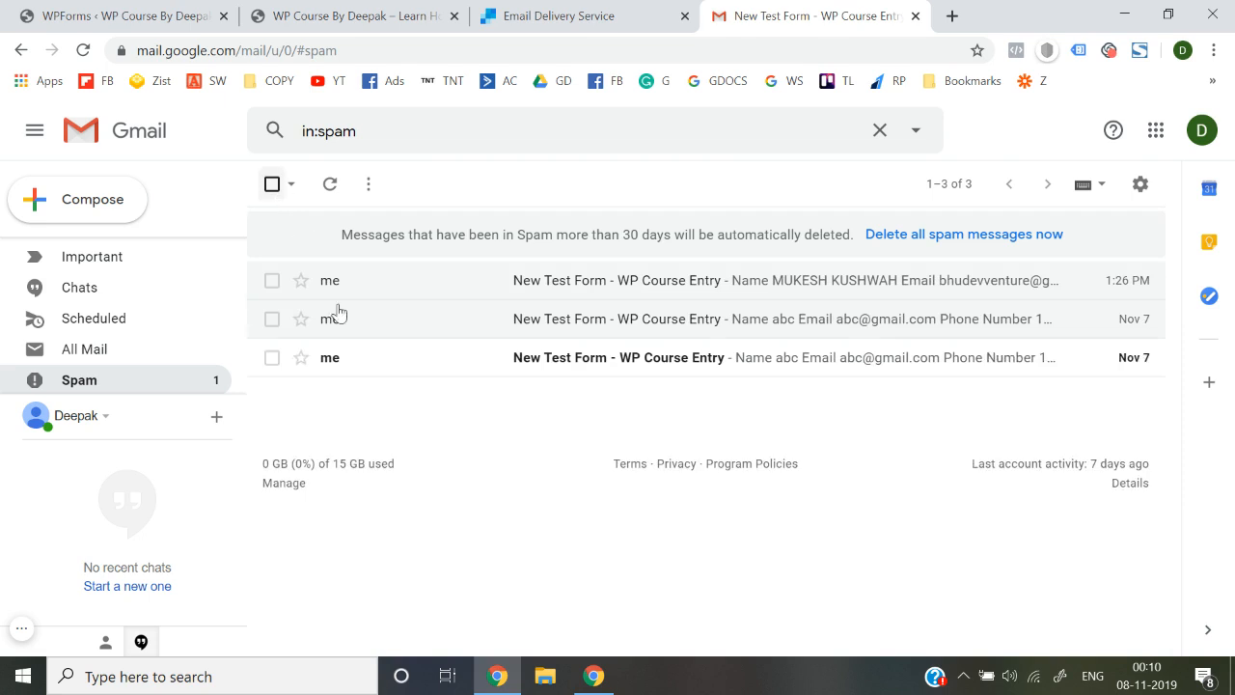
{"action": "left_click", "coordinate": [459, 372]}
{"action": "scroll", "coordinate": [507, 462], "scroll_direction": "down", "scroll_amount": 5}
{"action": "scroll", "coordinate": [508, 456], "scroll_direction": "up", "scroll_amount": 5}
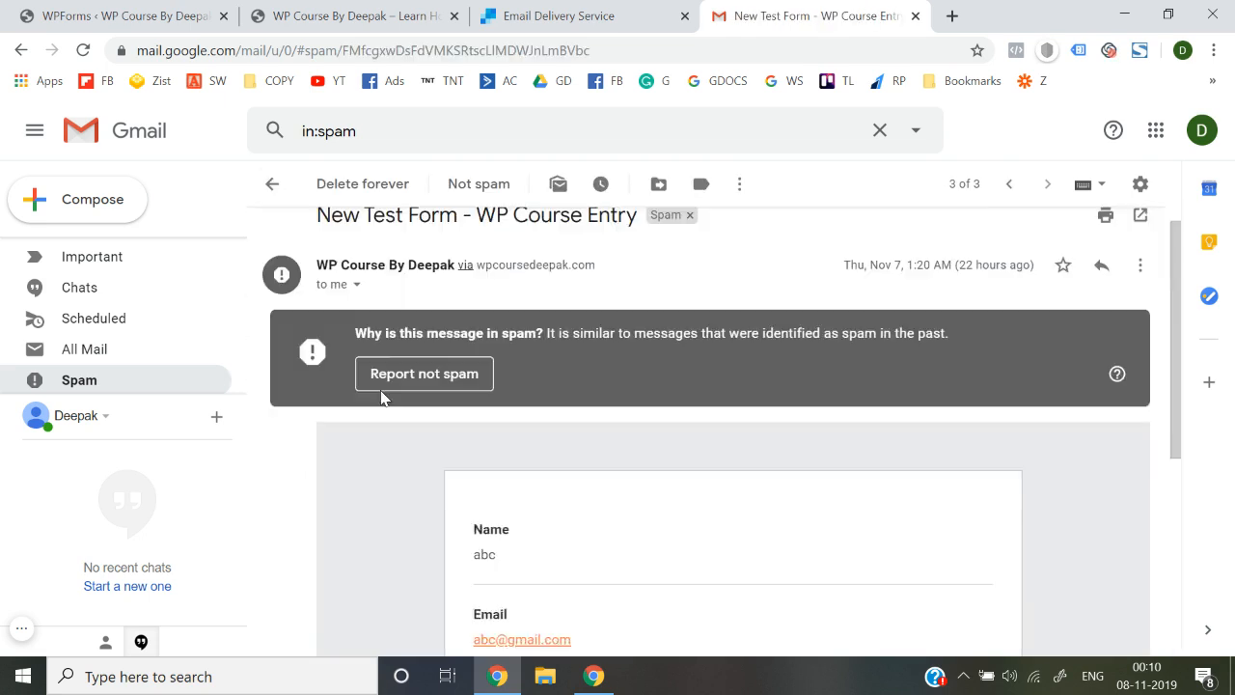
{"action": "left_click", "coordinate": [273, 185]}
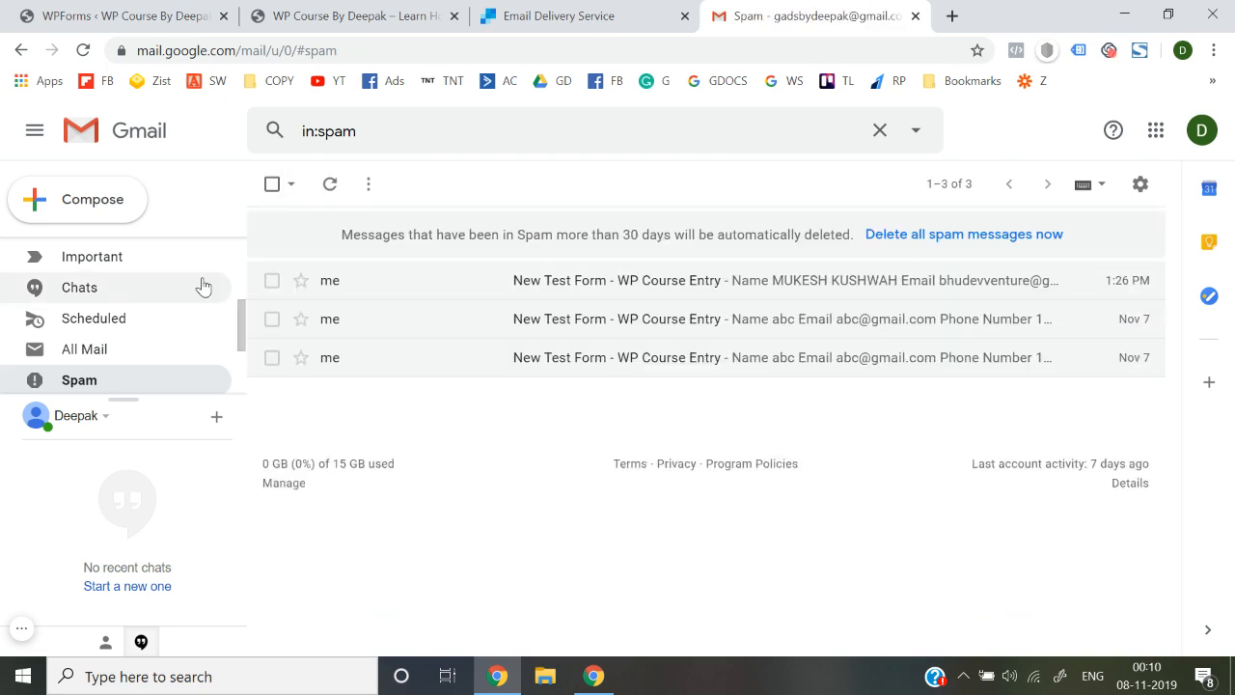
{"action": "scroll", "coordinate": [202, 284], "scroll_direction": "up", "scroll_amount": 5}
{"action": "left_click", "coordinate": [150, 257]}
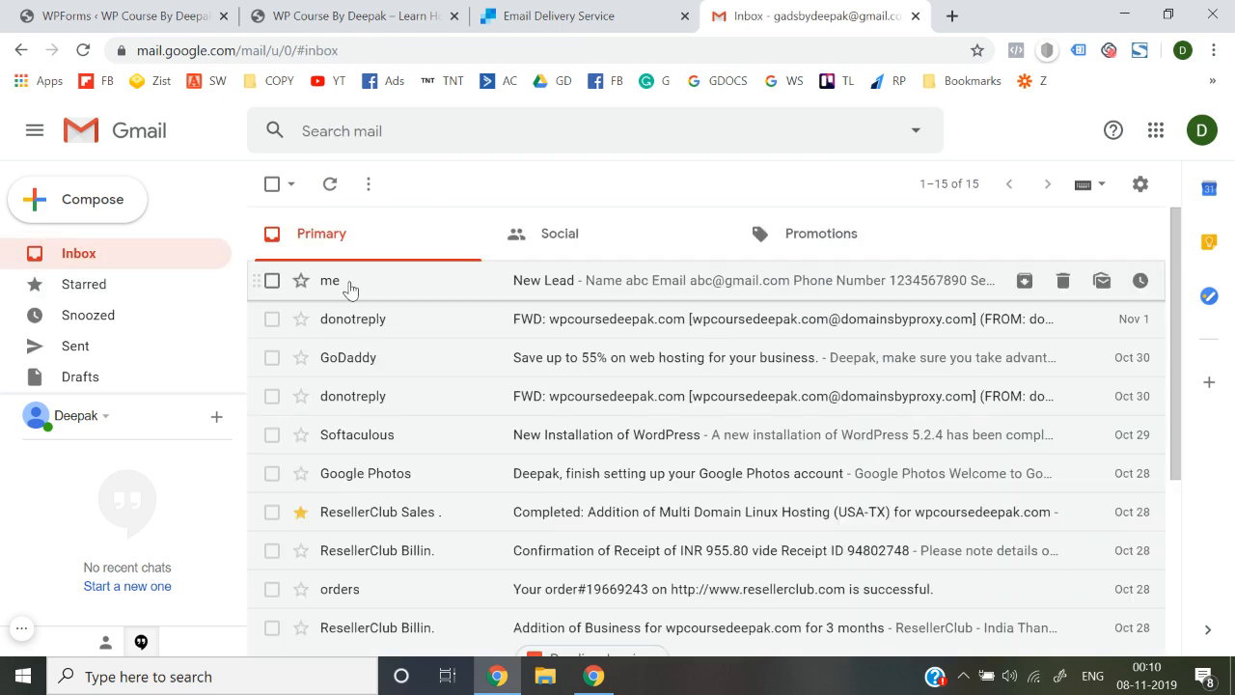
Look over the live site, WPForms overview and SendGrid site, ending on the live homepage
{"action": "left_click", "coordinate": [434, 8]}
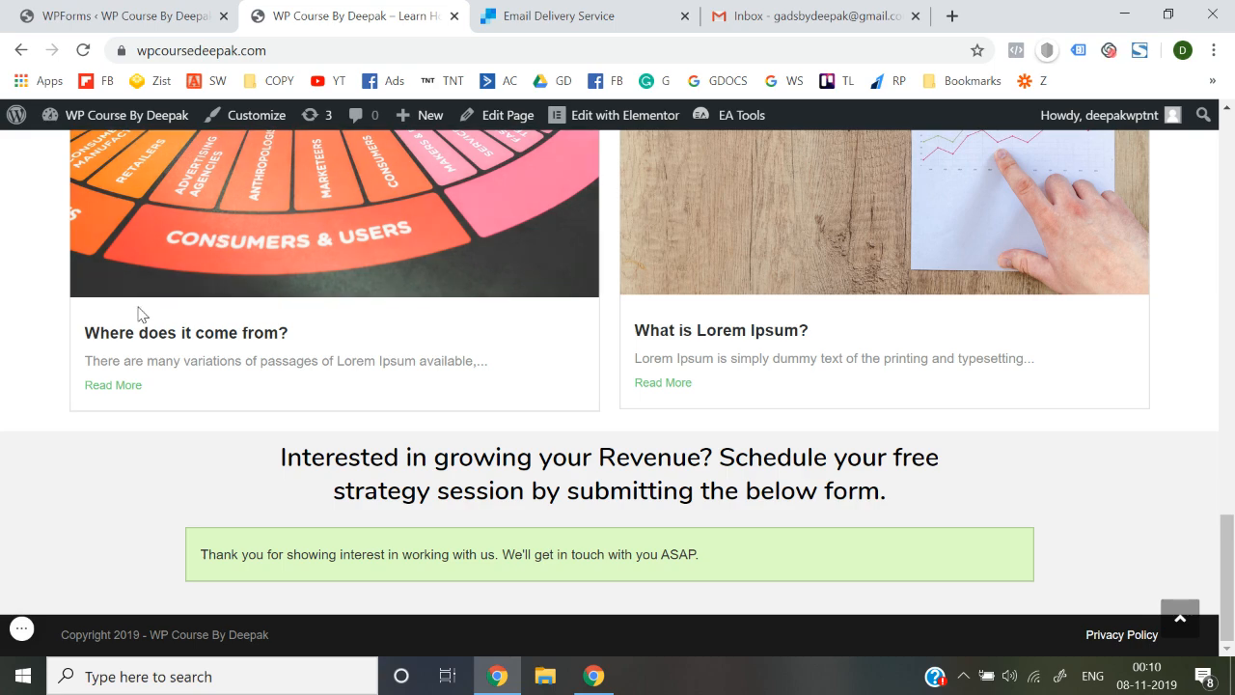
{"action": "scroll", "coordinate": [31, 314], "scroll_direction": "up", "scroll_amount": 15}
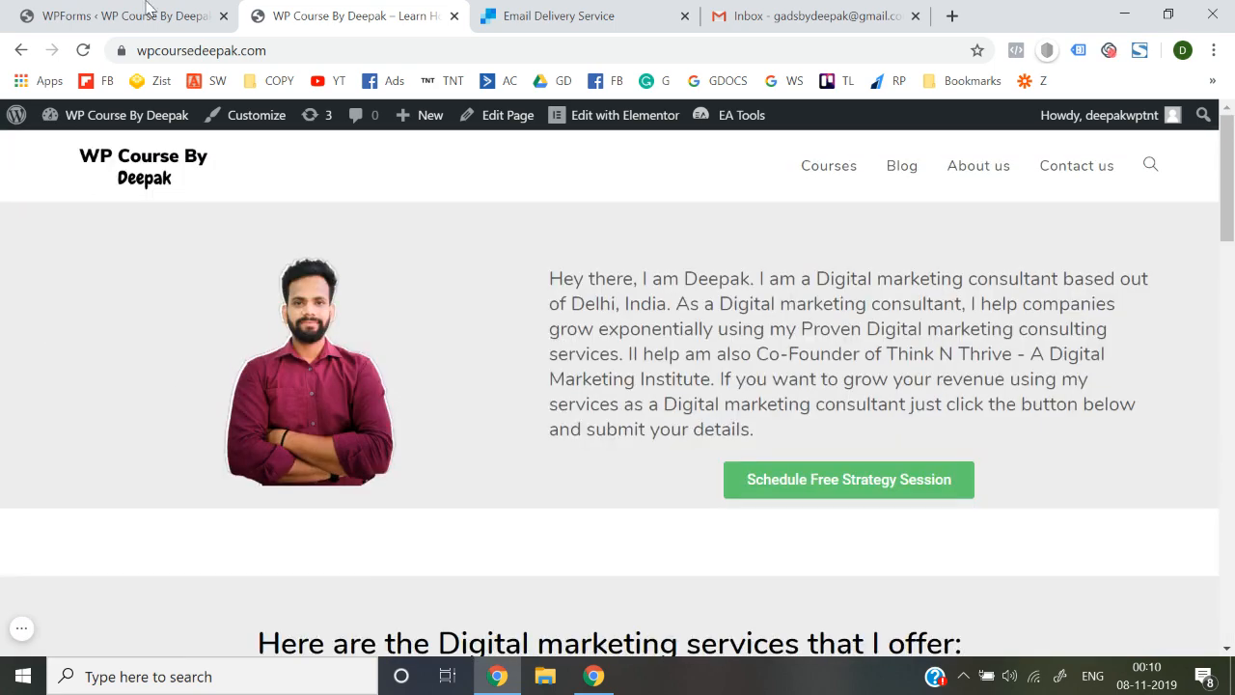
{"action": "left_click", "coordinate": [150, 10]}
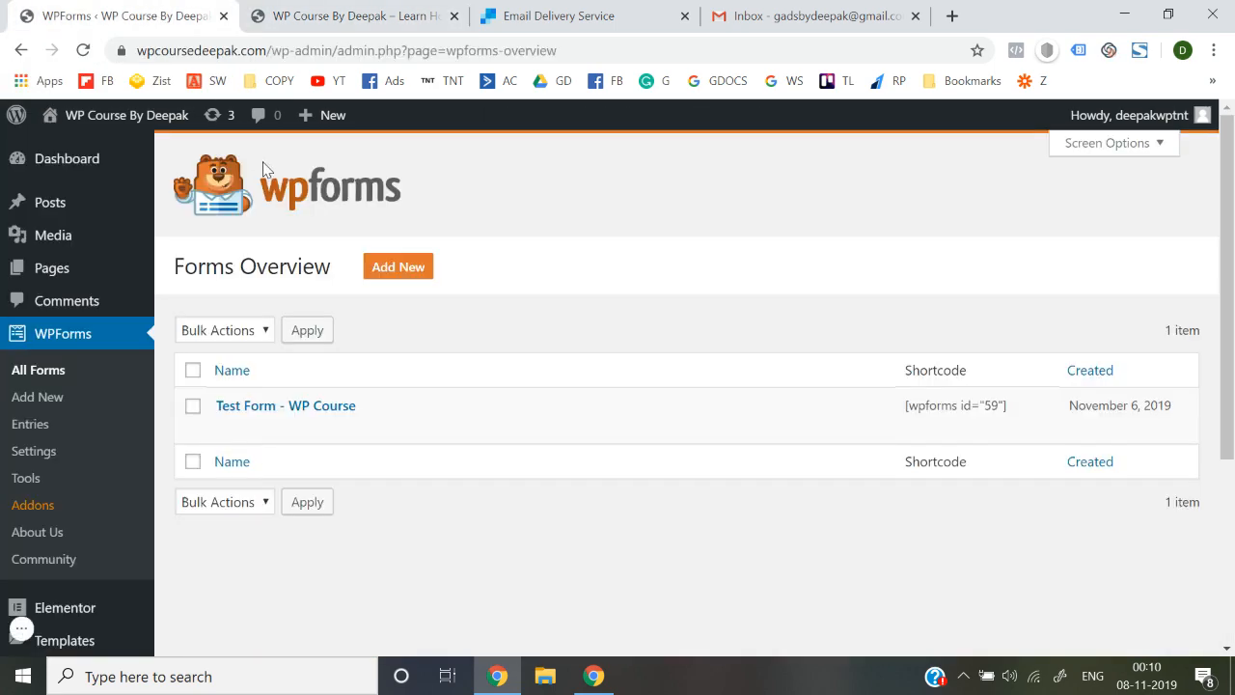
{"action": "left_click", "coordinate": [623, 11]}
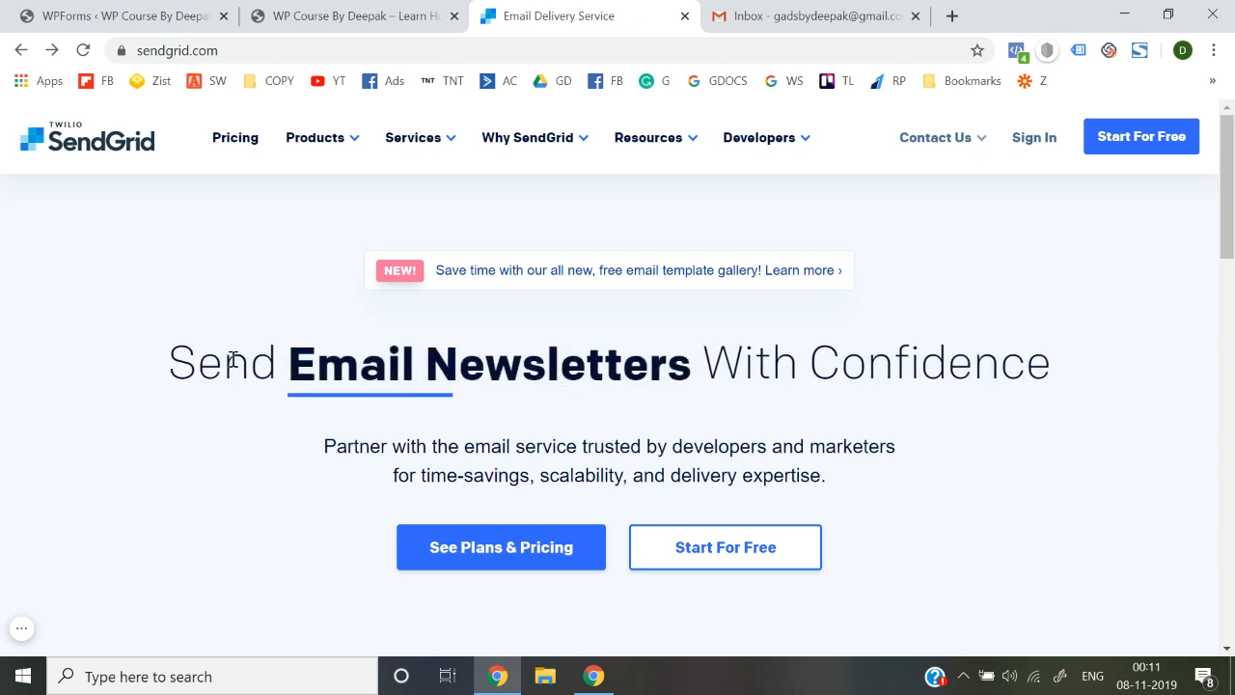
{"action": "left_click", "coordinate": [359, 13]}
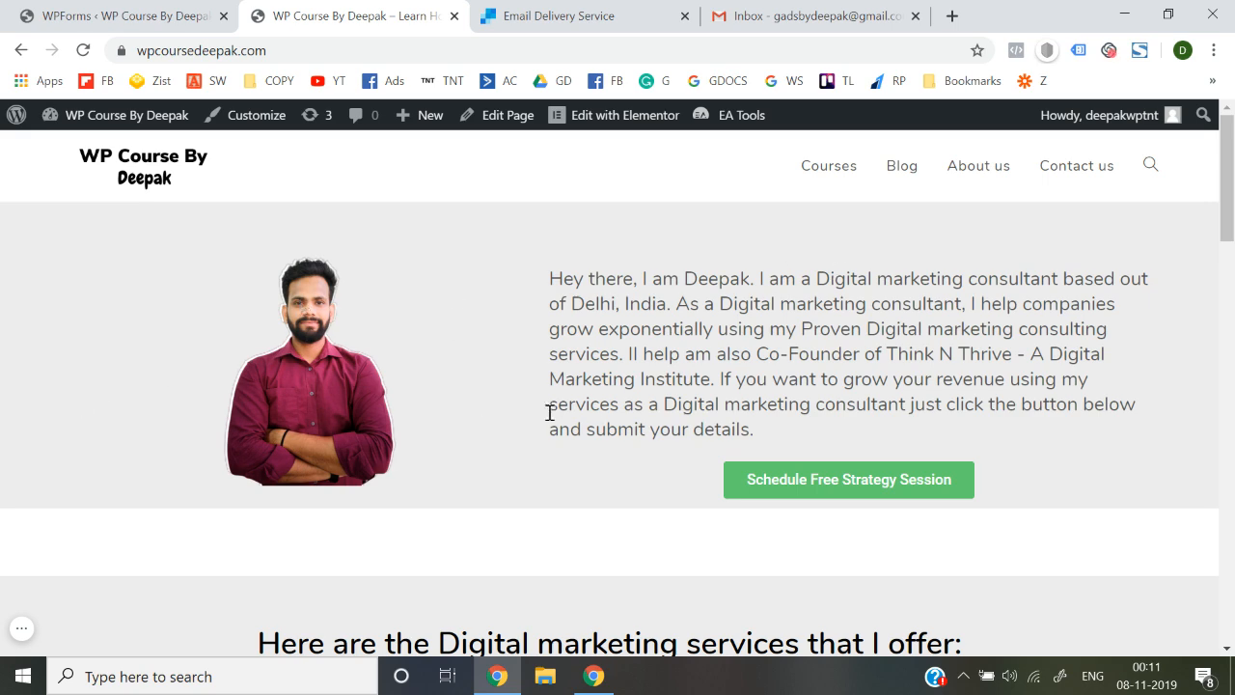
Scroll down to the strategy session form on the homepage and reload the page
{"action": "scroll", "coordinate": [546, 394], "scroll_direction": "down", "scroll_amount": 4}
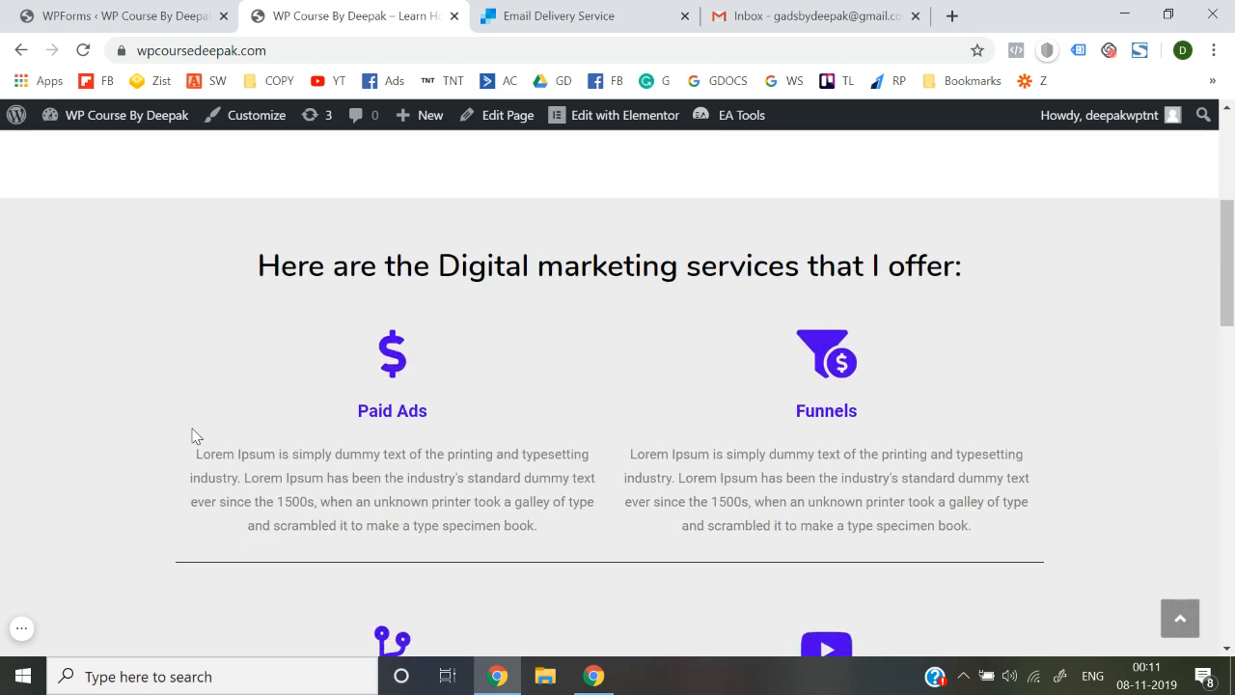
{"action": "scroll", "coordinate": [230, 452], "scroll_direction": "down", "scroll_amount": 3}
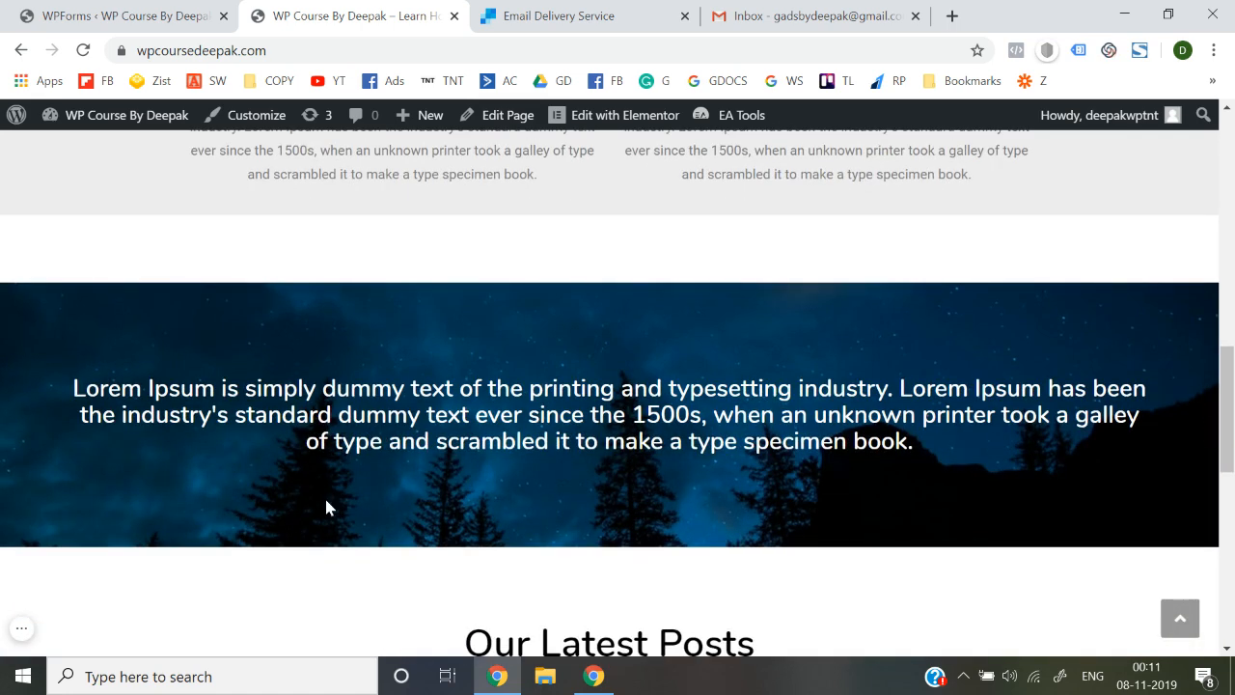
{"action": "scroll", "coordinate": [325, 507], "scroll_direction": "down", "scroll_amount": 5}
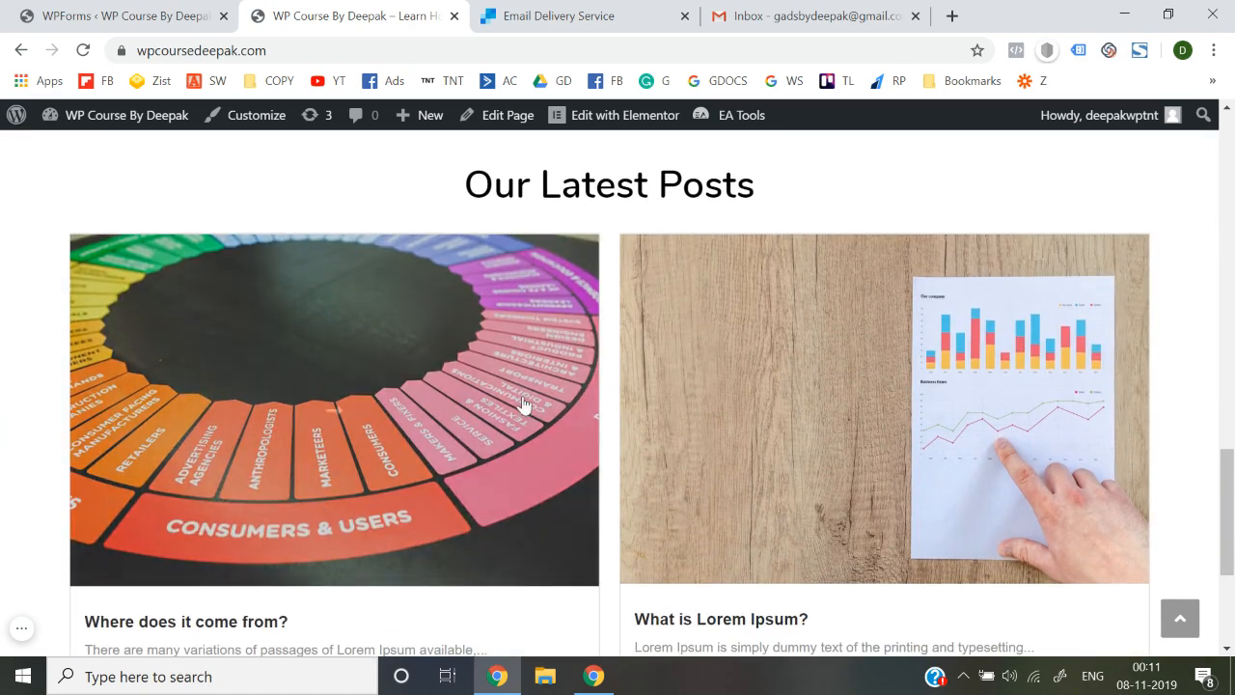
{"action": "scroll", "coordinate": [32, 479], "scroll_direction": "down", "scroll_amount": 2}
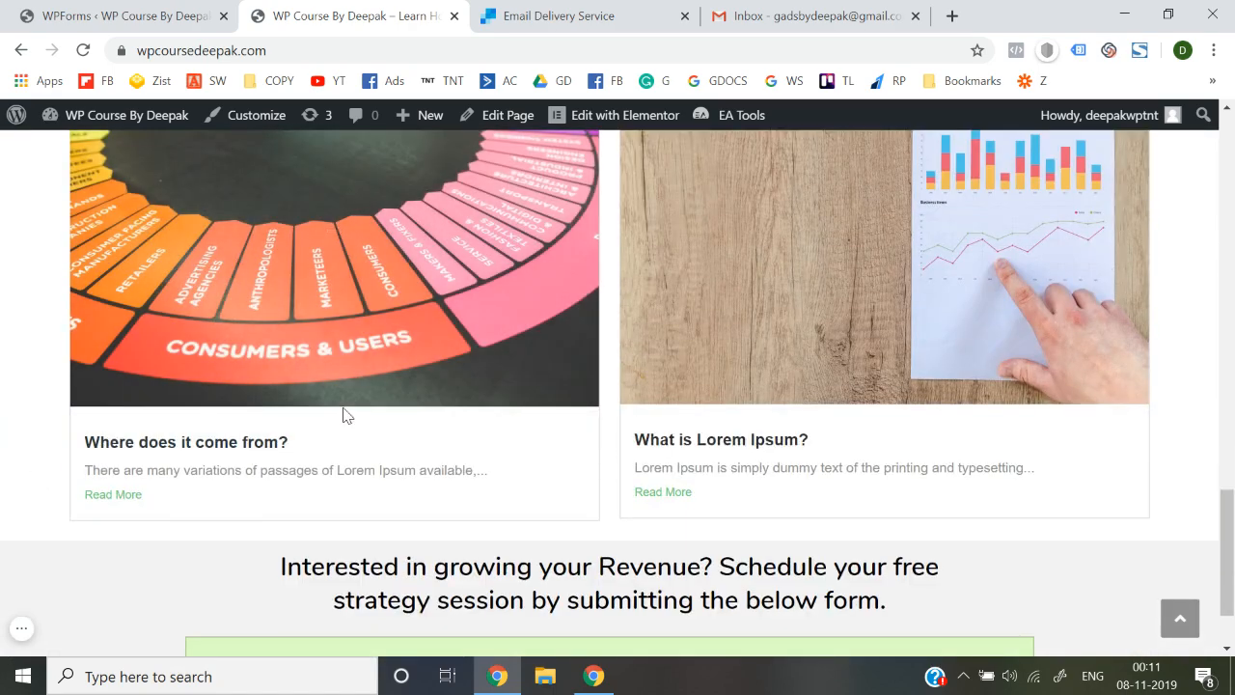
{"action": "scroll", "coordinate": [344, 415], "scroll_direction": "down", "scroll_amount": 1}
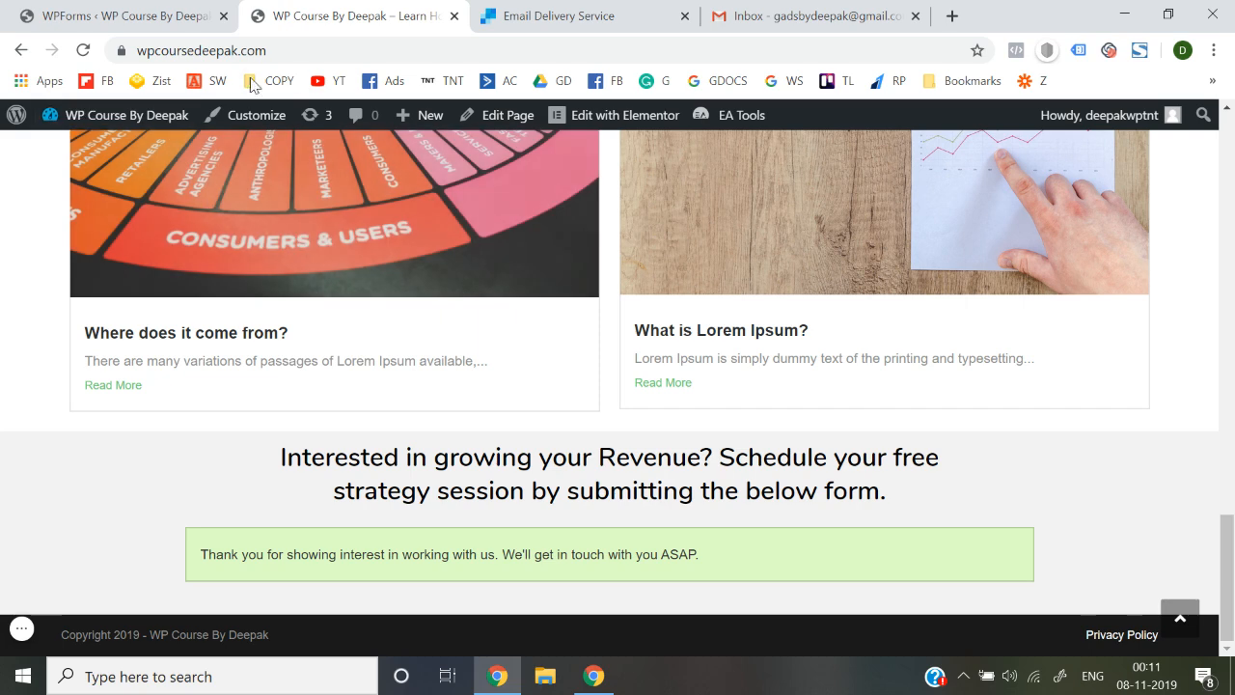
{"action": "left_click", "coordinate": [300, 58]}
{"action": "key", "text": "Return"}
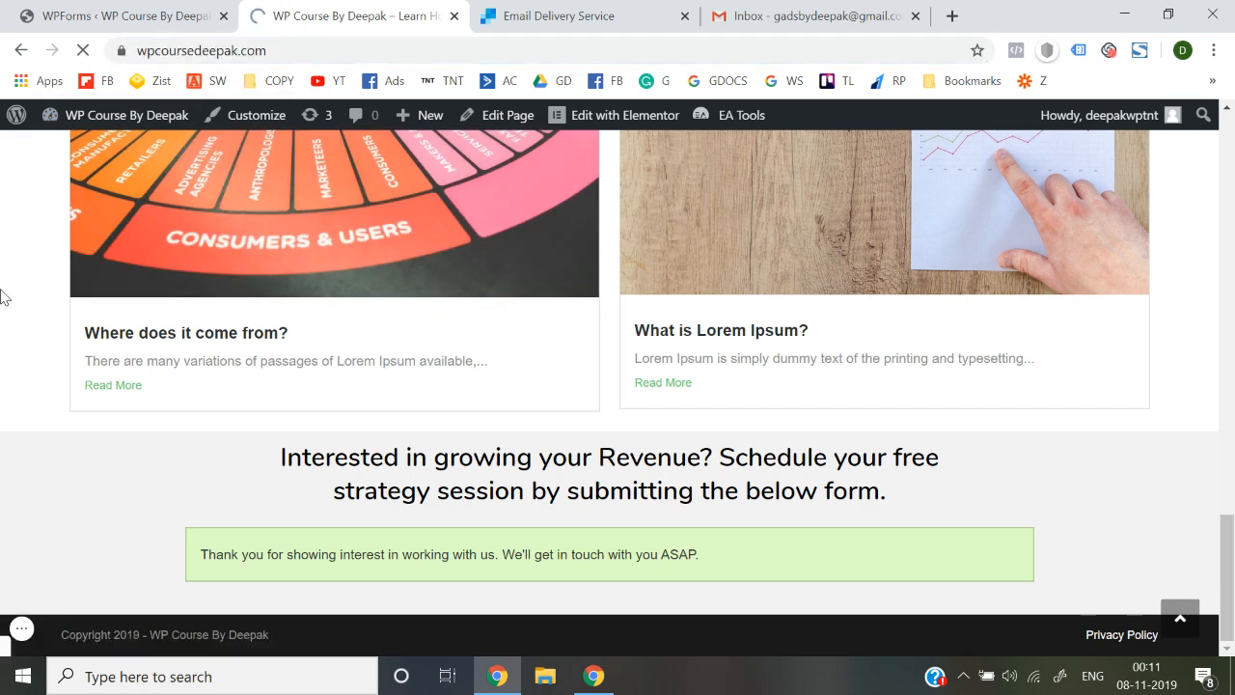
{"action": "scroll", "coordinate": [3, 296], "scroll_direction": "down", "scroll_amount": 2}
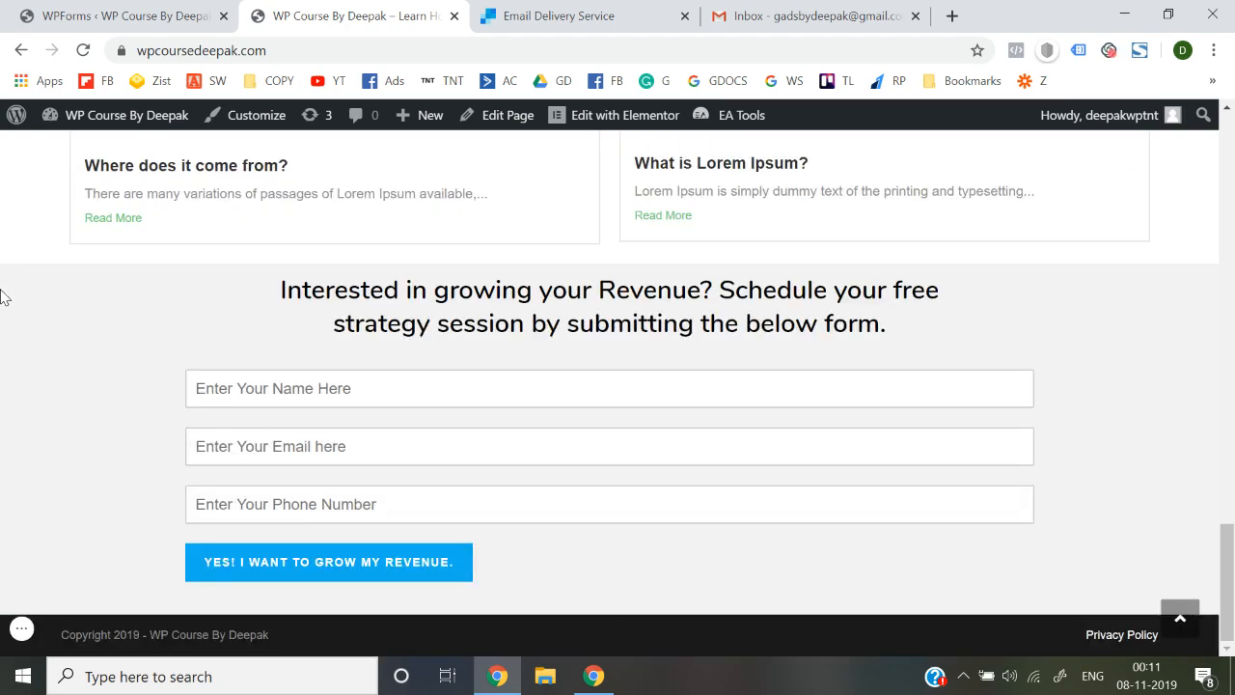
{"action": "scroll", "coordinate": [3, 296], "scroll_direction": "up", "scroll_amount": 15}
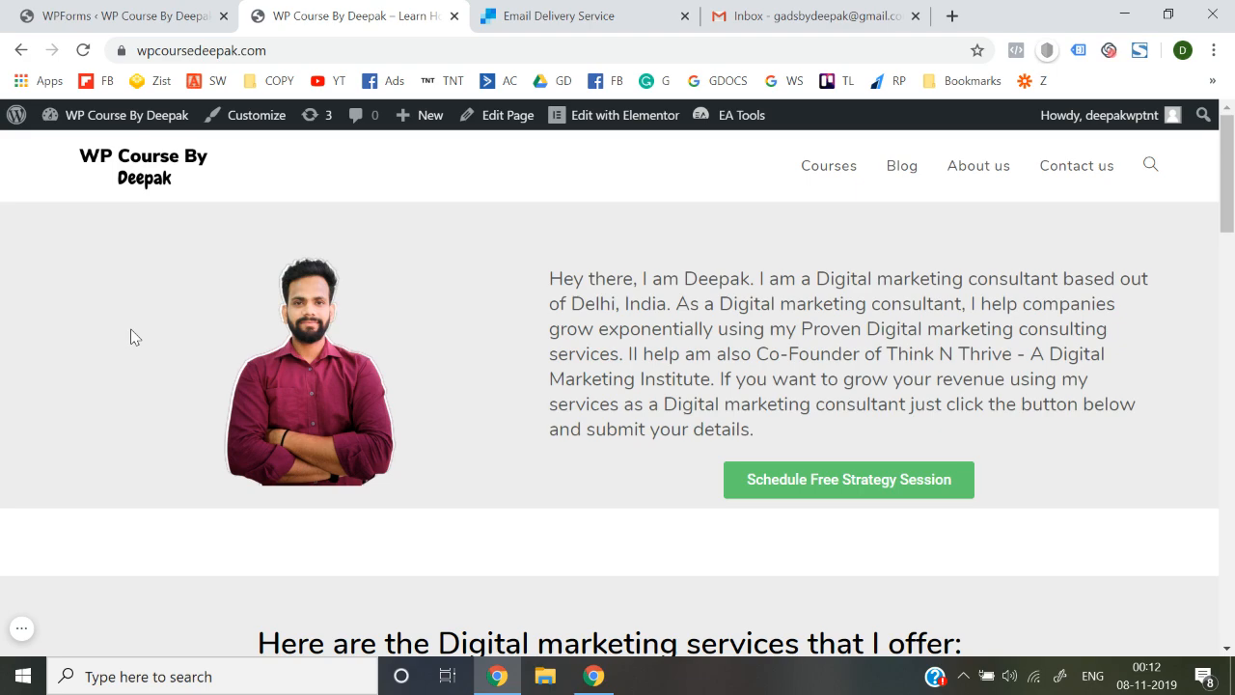
{"action": "scroll", "coordinate": [134, 335], "scroll_direction": "down", "scroll_amount": 5}
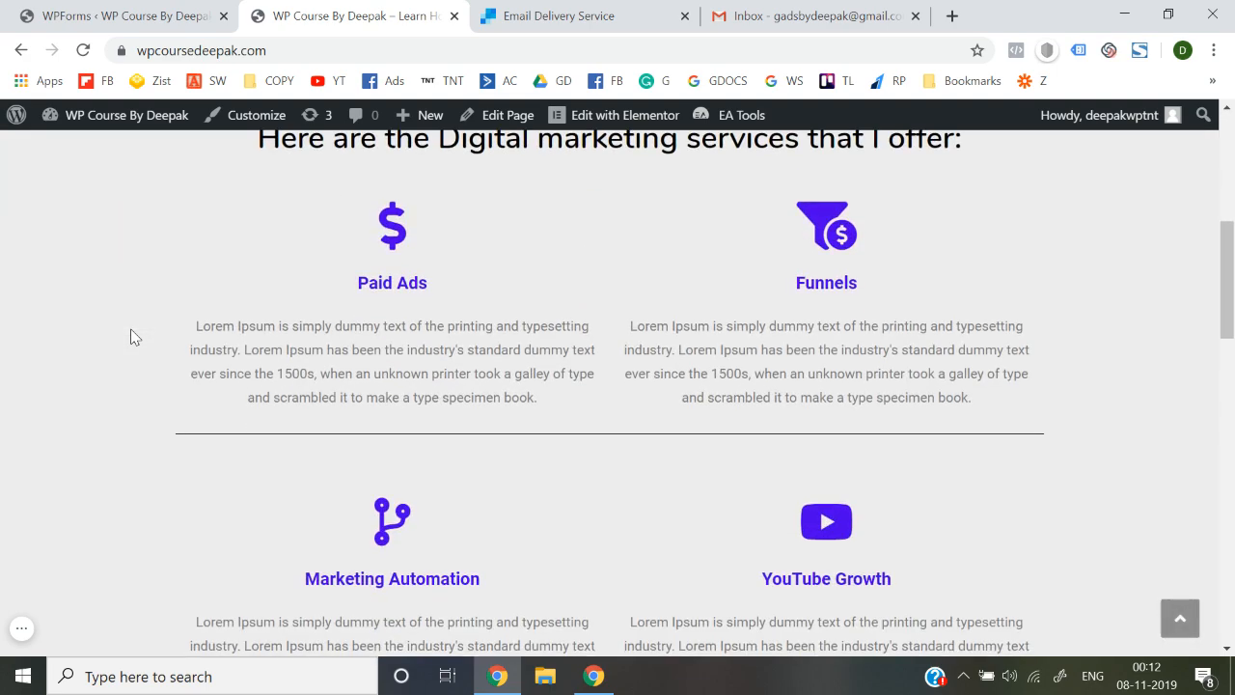
{"action": "scroll", "coordinate": [135, 336], "scroll_direction": "down", "scroll_amount": 12}
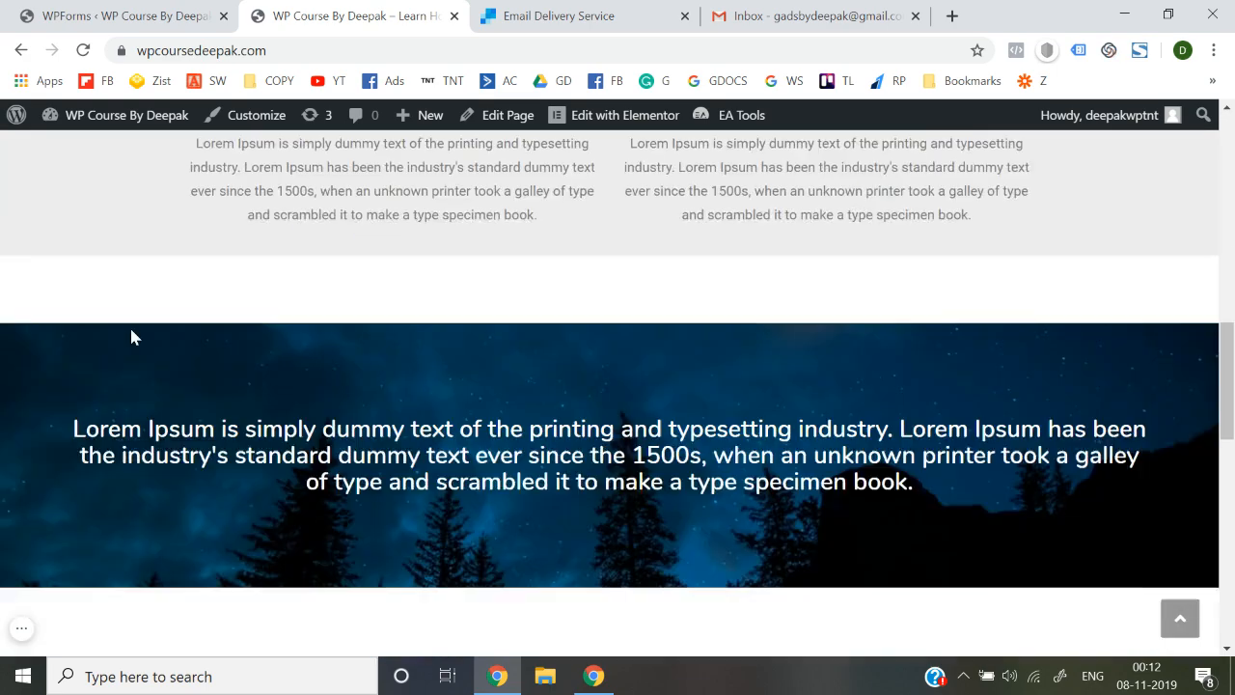
{"action": "scroll", "coordinate": [134, 336], "scroll_direction": "up", "scroll_amount": 15}
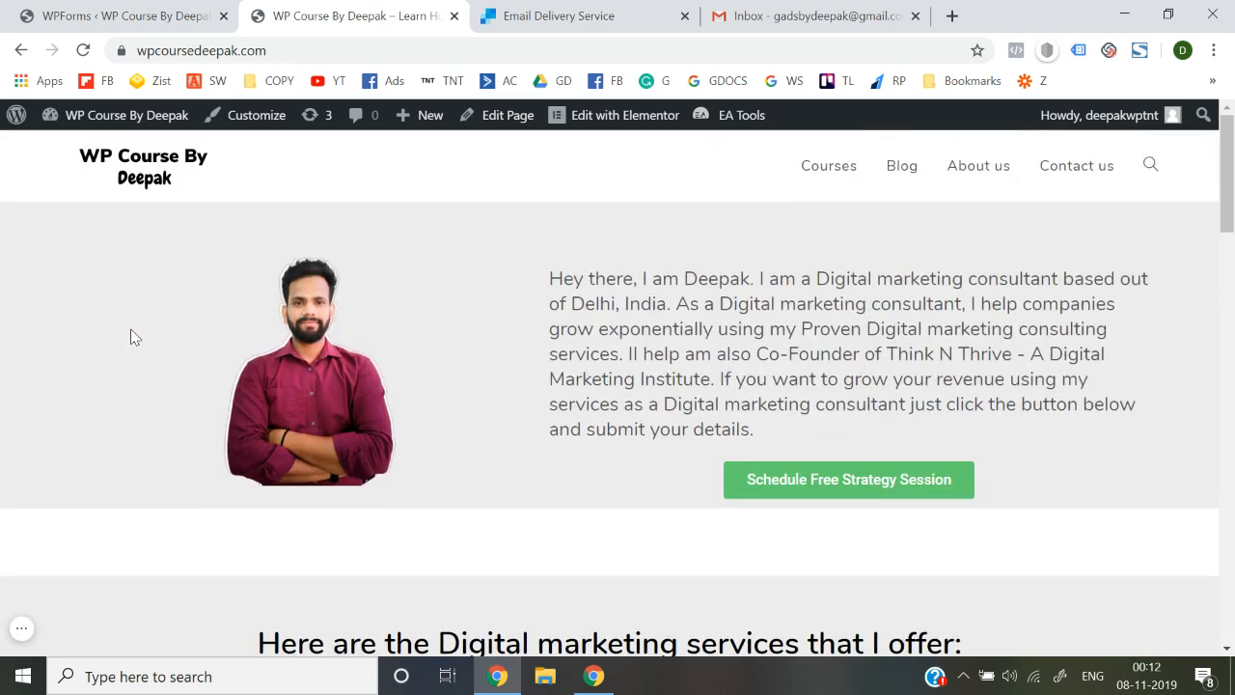
{"action": "scroll", "coordinate": [134, 336], "scroll_direction": "down", "scroll_amount": 6}
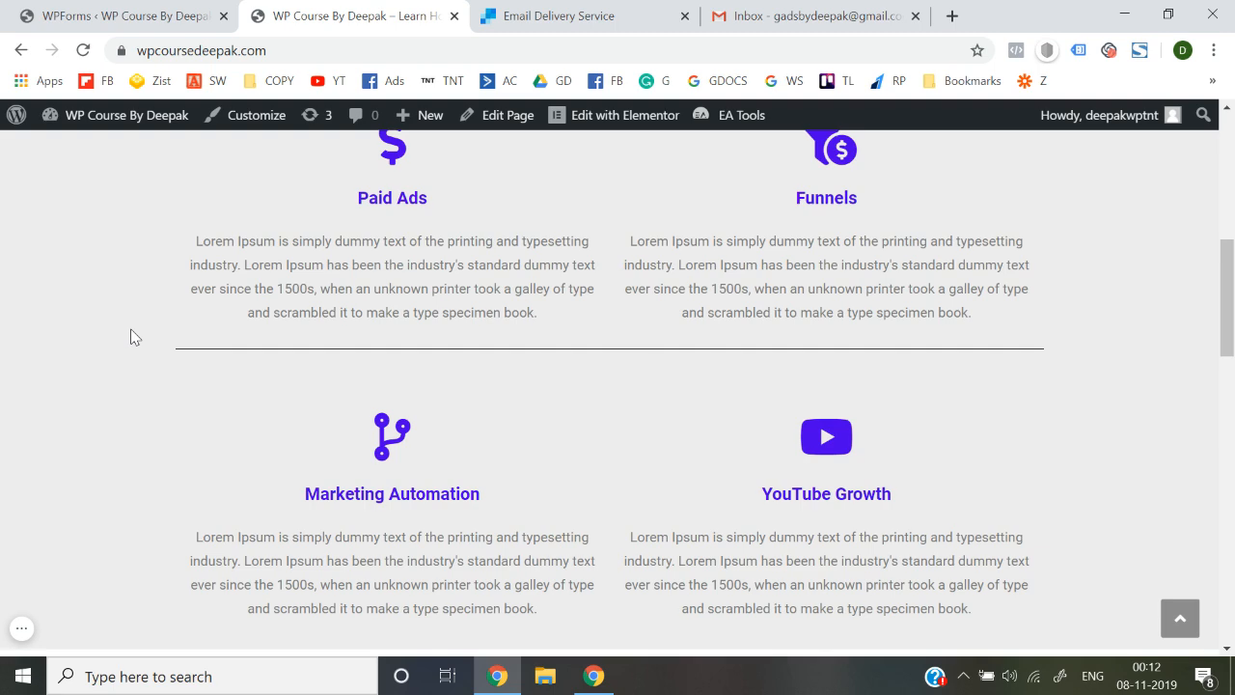
{"action": "scroll", "coordinate": [134, 336], "scroll_direction": "up", "scroll_amount": 6}
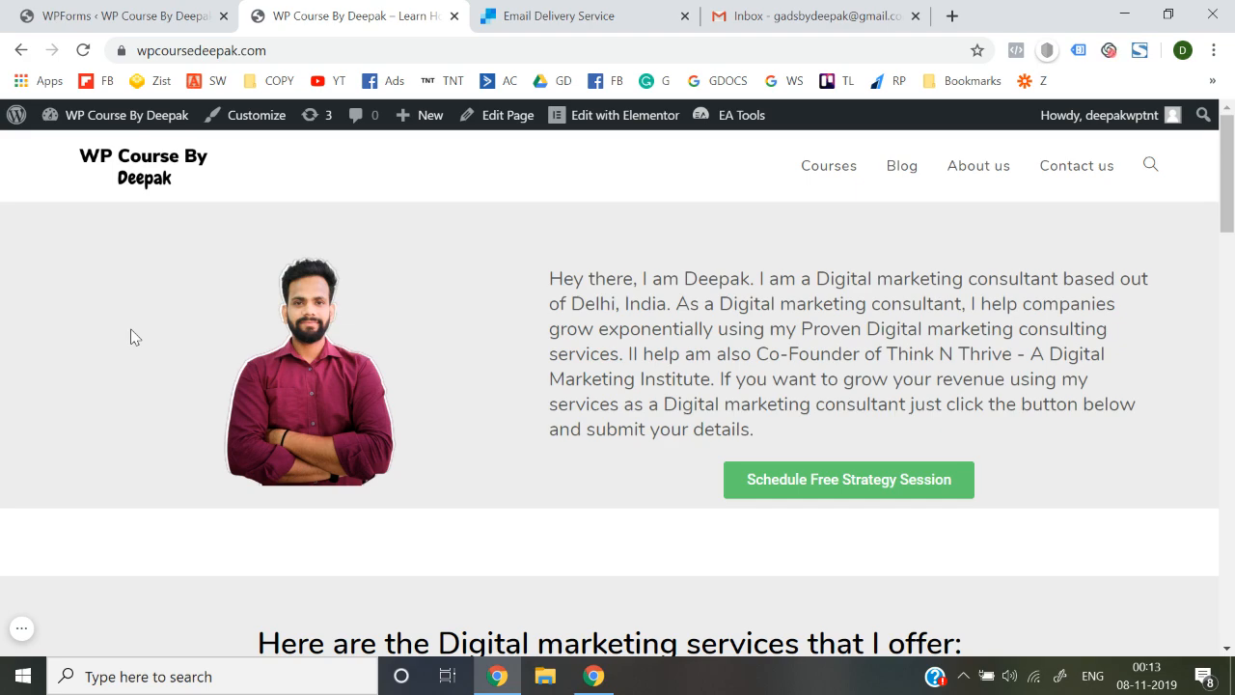
{"action": "scroll", "coordinate": [732, 232], "scroll_direction": "down", "scroll_amount": 10}
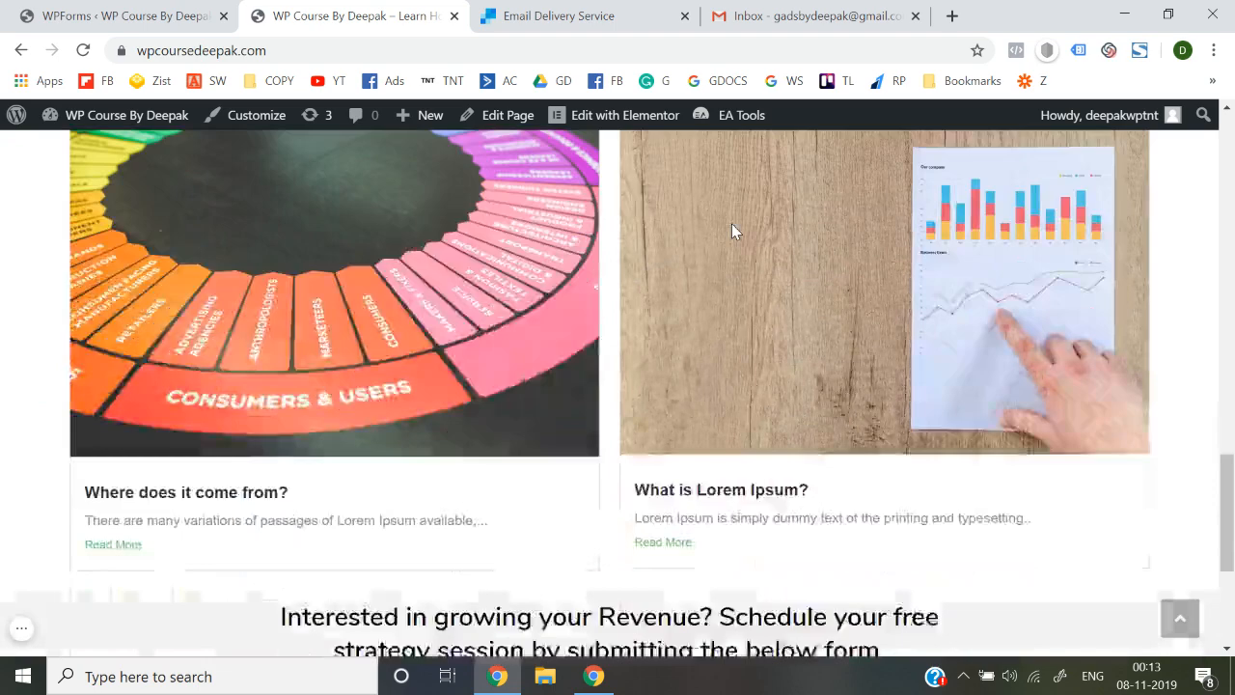
{"action": "scroll", "coordinate": [400, 444], "scroll_direction": "up", "scroll_amount": 15}
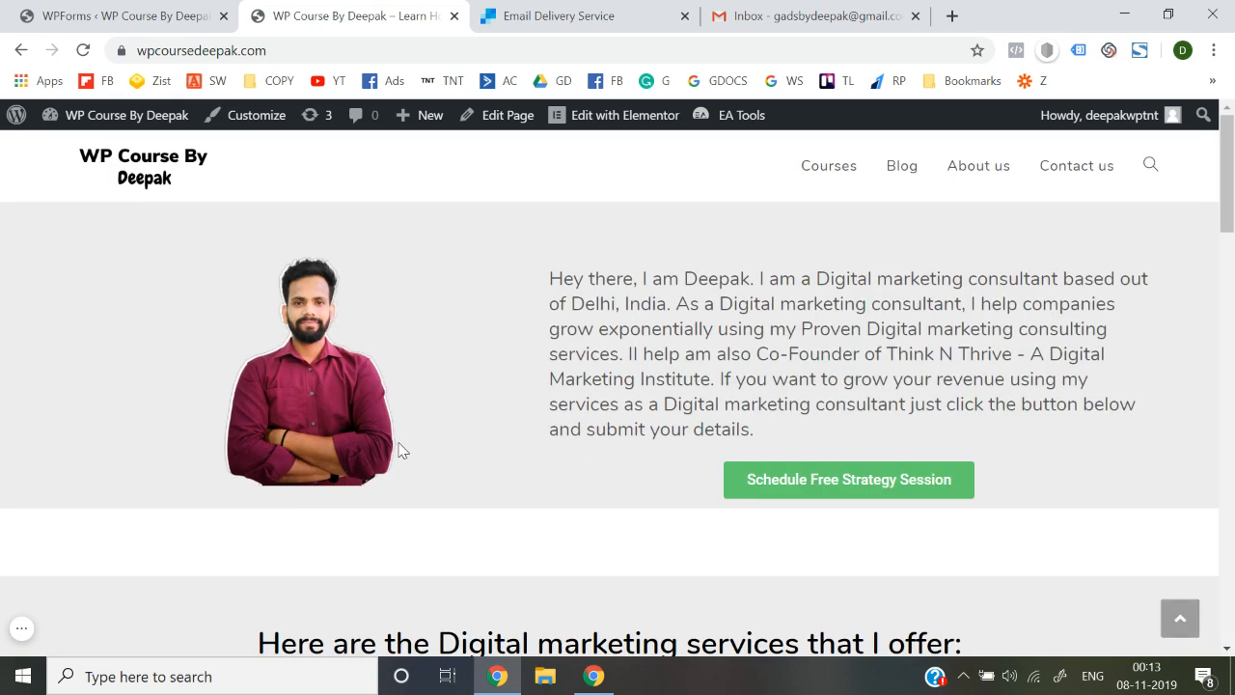
Browse the posts on the Blog page, then go to the mostly empty Courses page
{"action": "left_click", "coordinate": [909, 165]}
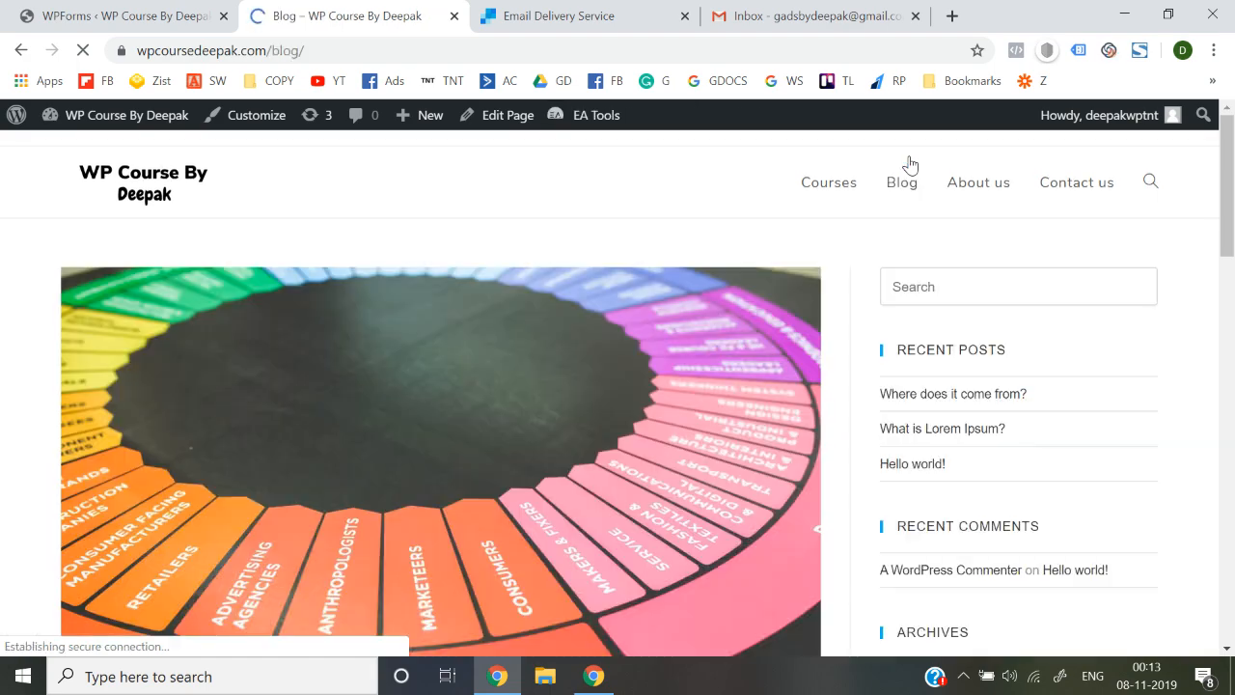
{"action": "scroll", "coordinate": [800, 386], "scroll_direction": "down", "scroll_amount": 10}
{"action": "scroll", "coordinate": [800, 386], "scroll_direction": "down", "scroll_amount": 8}
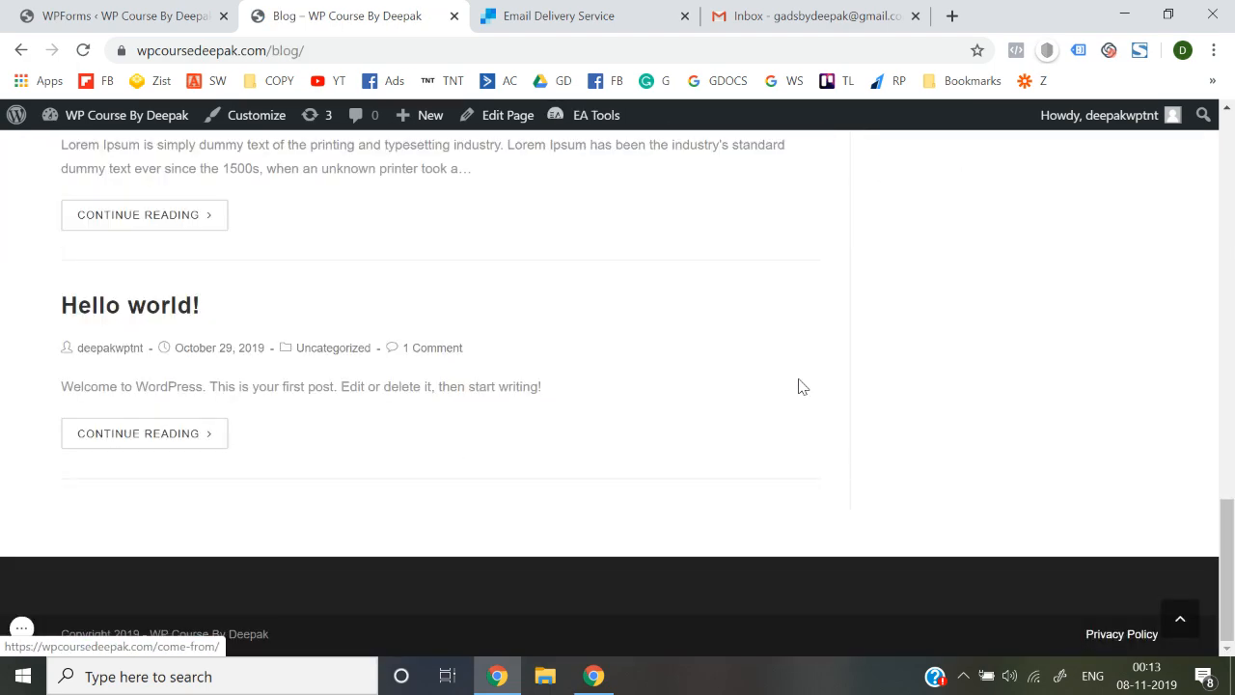
{"action": "scroll", "coordinate": [800, 386], "scroll_direction": "up", "scroll_amount": 20}
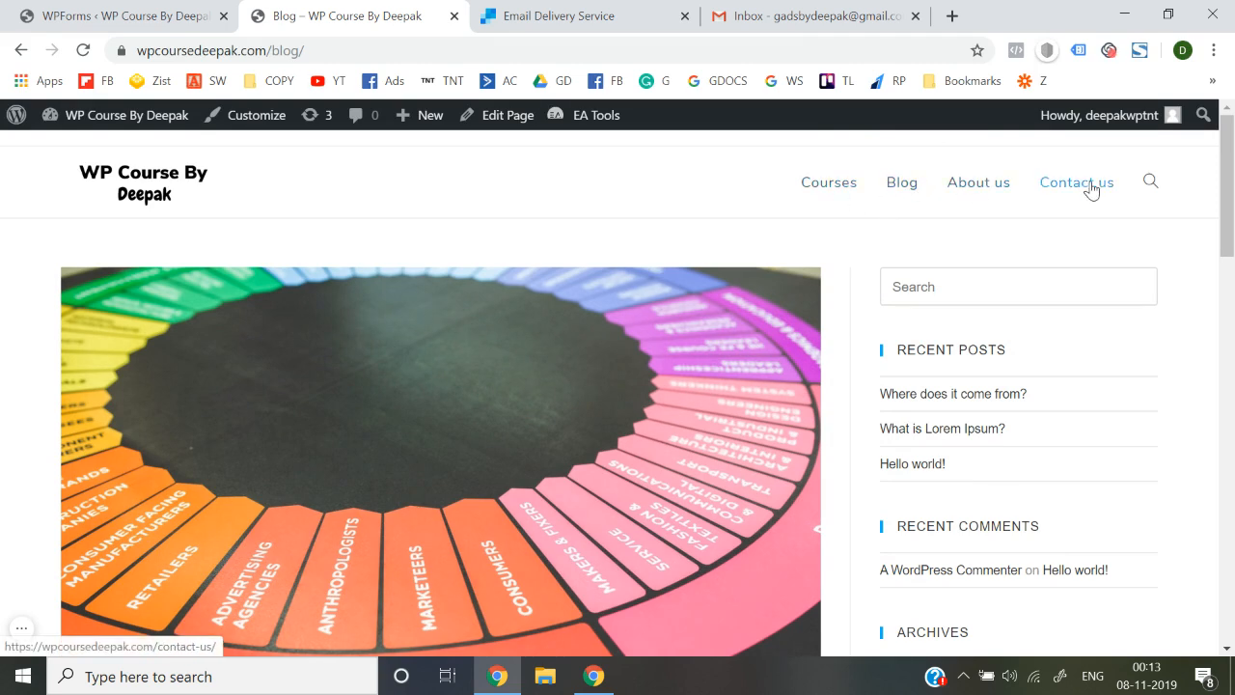
{"action": "left_click", "coordinate": [827, 187]}
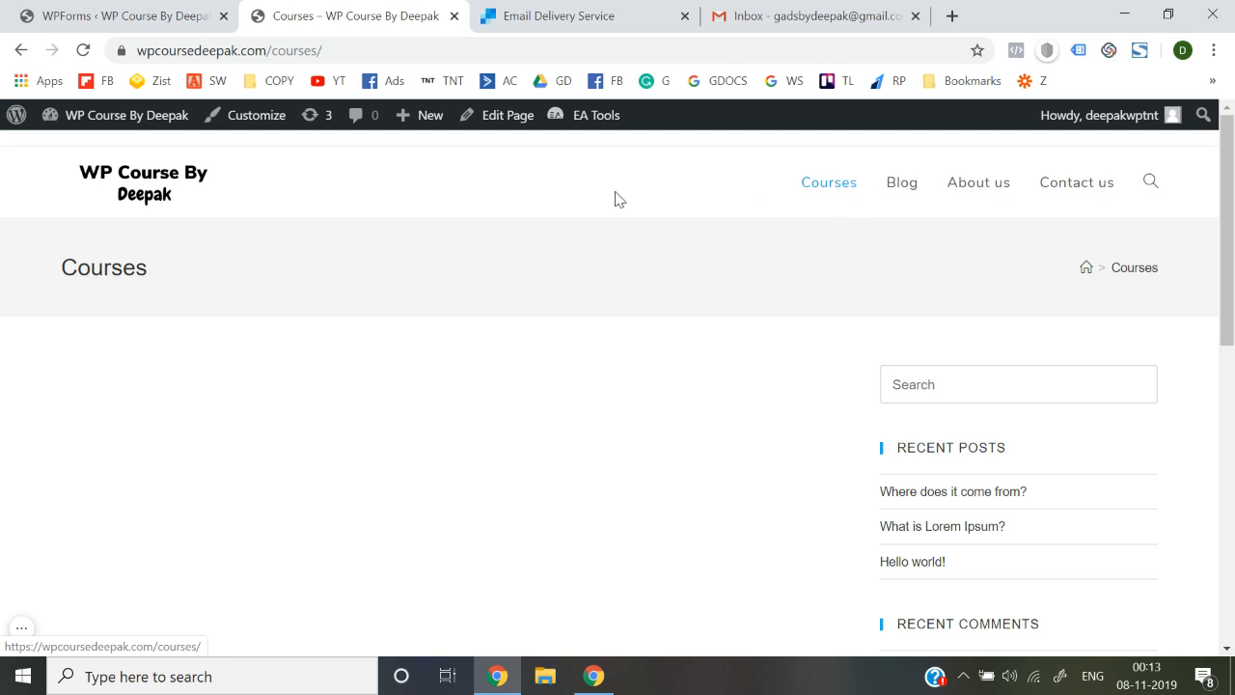
Back in the WordPress admin, start a new page from Pages > Add New
{"action": "left_click", "coordinate": [145, 172]}
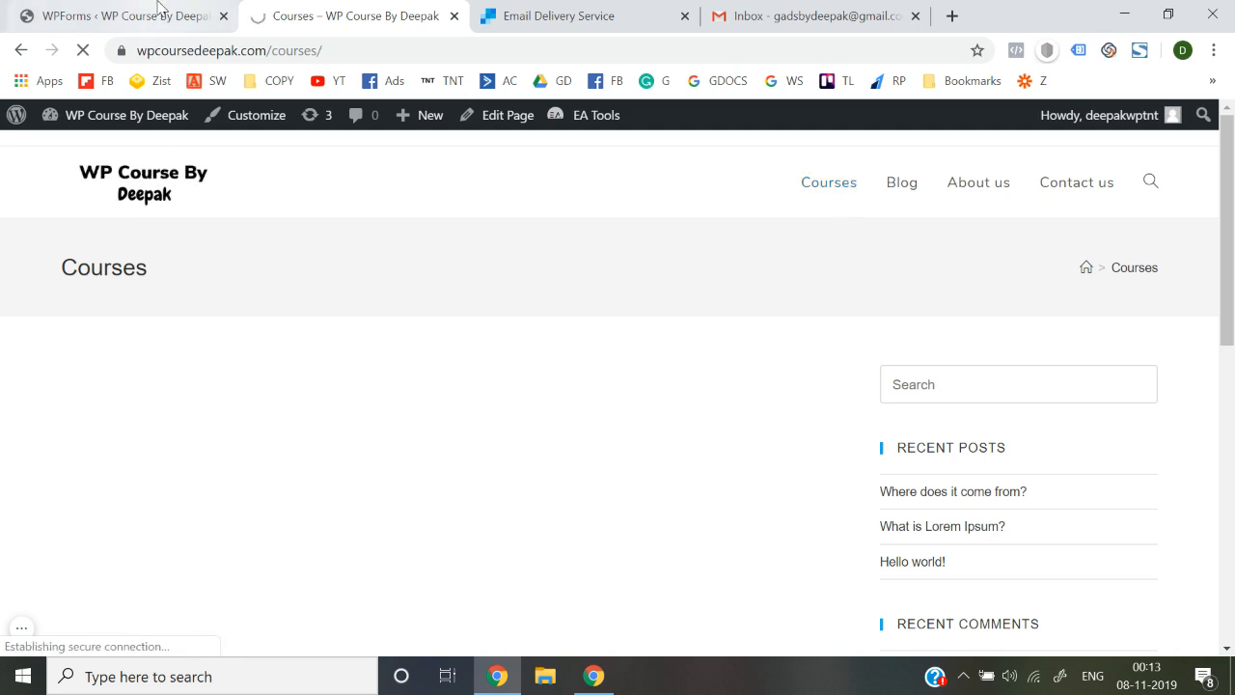
{"action": "left_click", "coordinate": [125, 16]}
{"action": "mouse_move", "coordinate": [140, 290]}
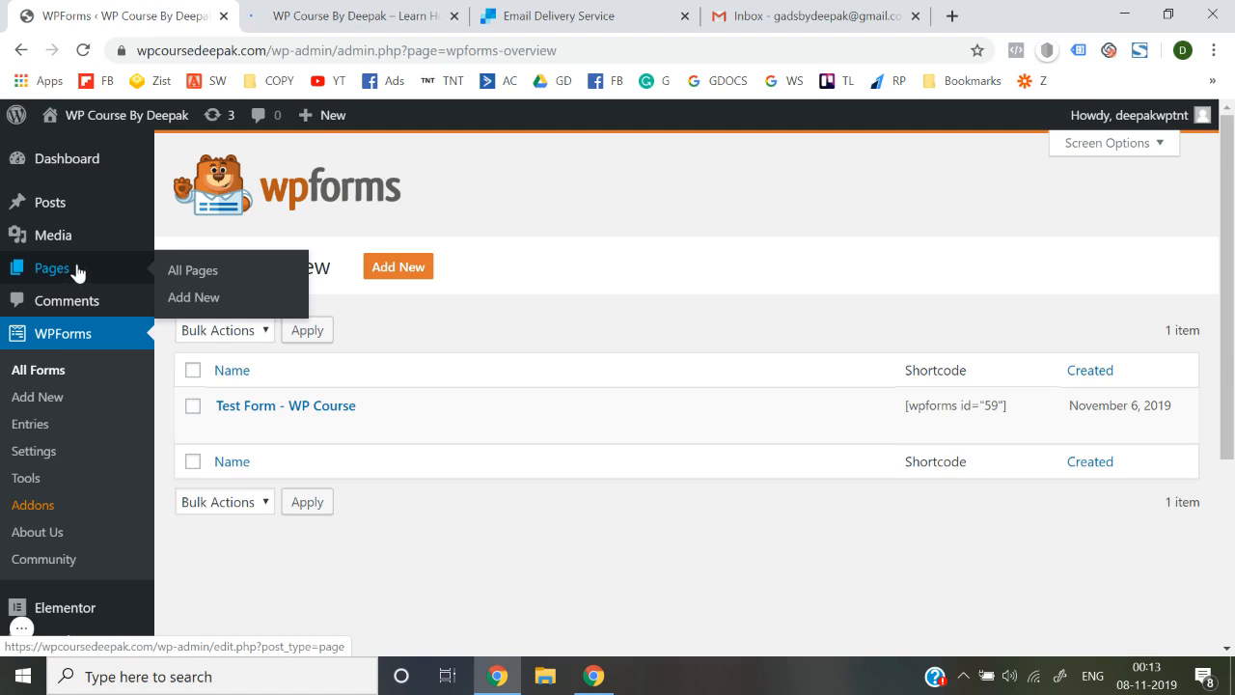
{"action": "left_click", "coordinate": [189, 301]}
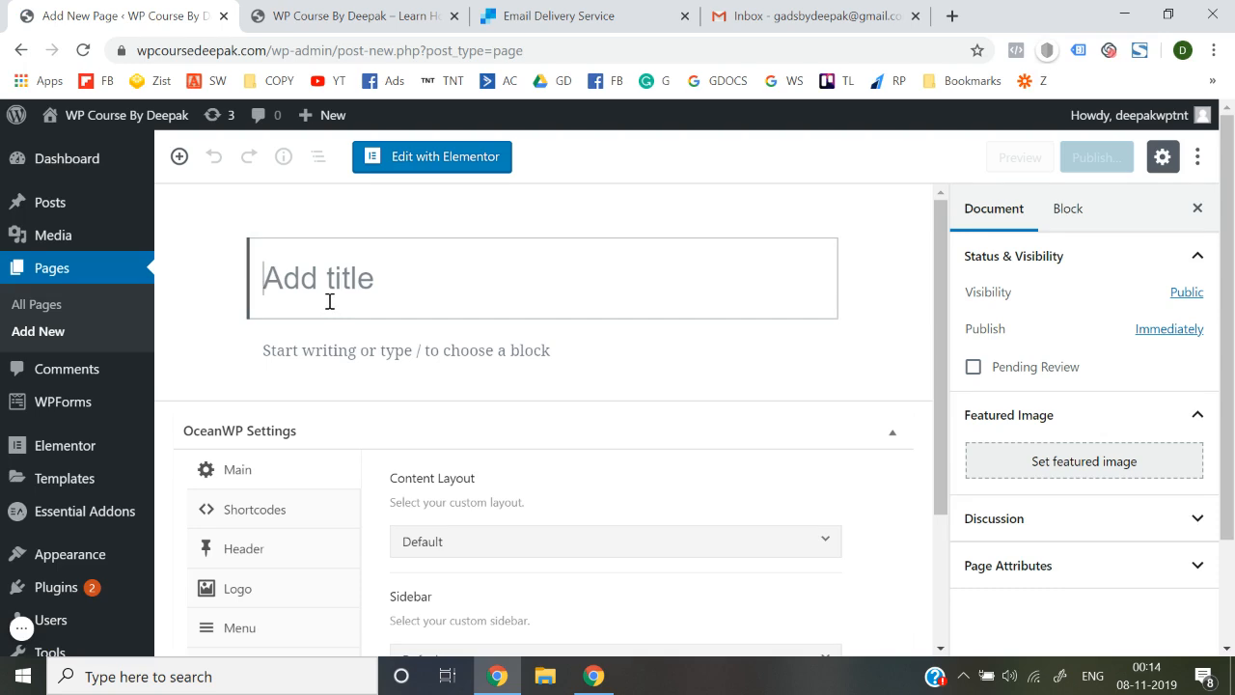
Publish an empty page titled 'Facebook Ads Course'
{"action": "type", "text": "Facebook Ads Course"}
{"action": "left_click", "coordinate": [1090, 158]}
{"action": "left_click", "coordinate": [1090, 158]}
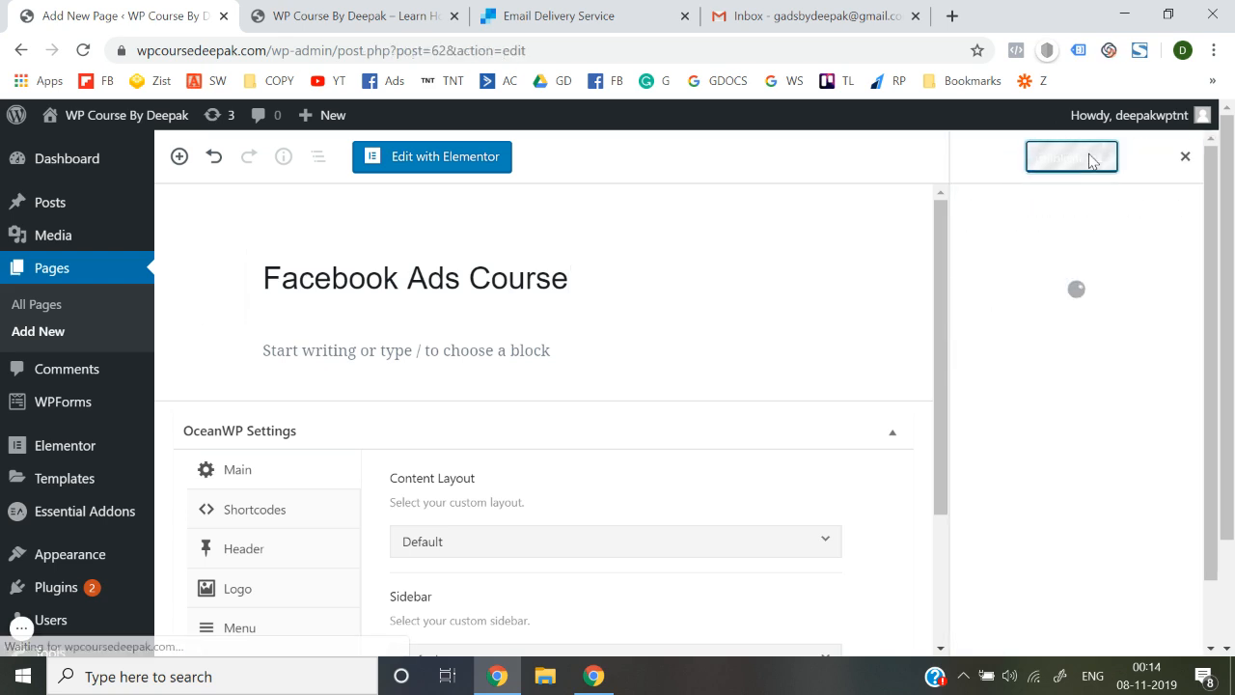
{"action": "left_click", "coordinate": [1201, 156]}
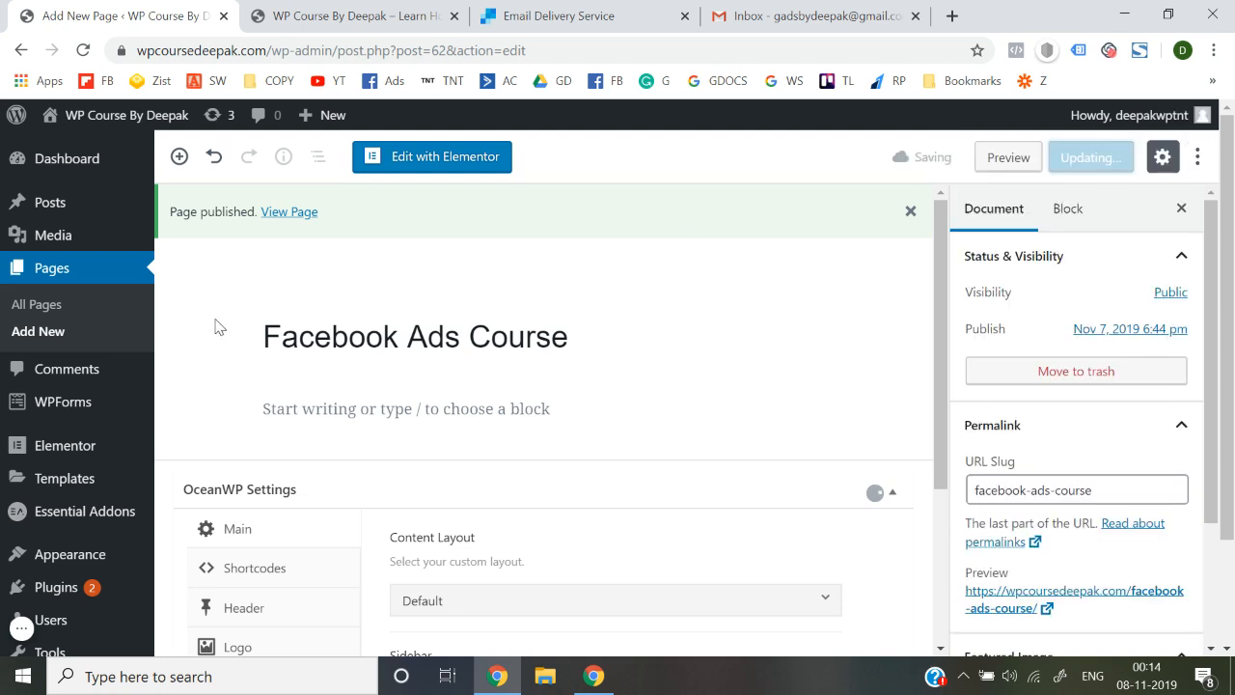
Create and publish a second empty page titled 'Google Ads Course'
{"action": "left_click", "coordinate": [45, 338]}
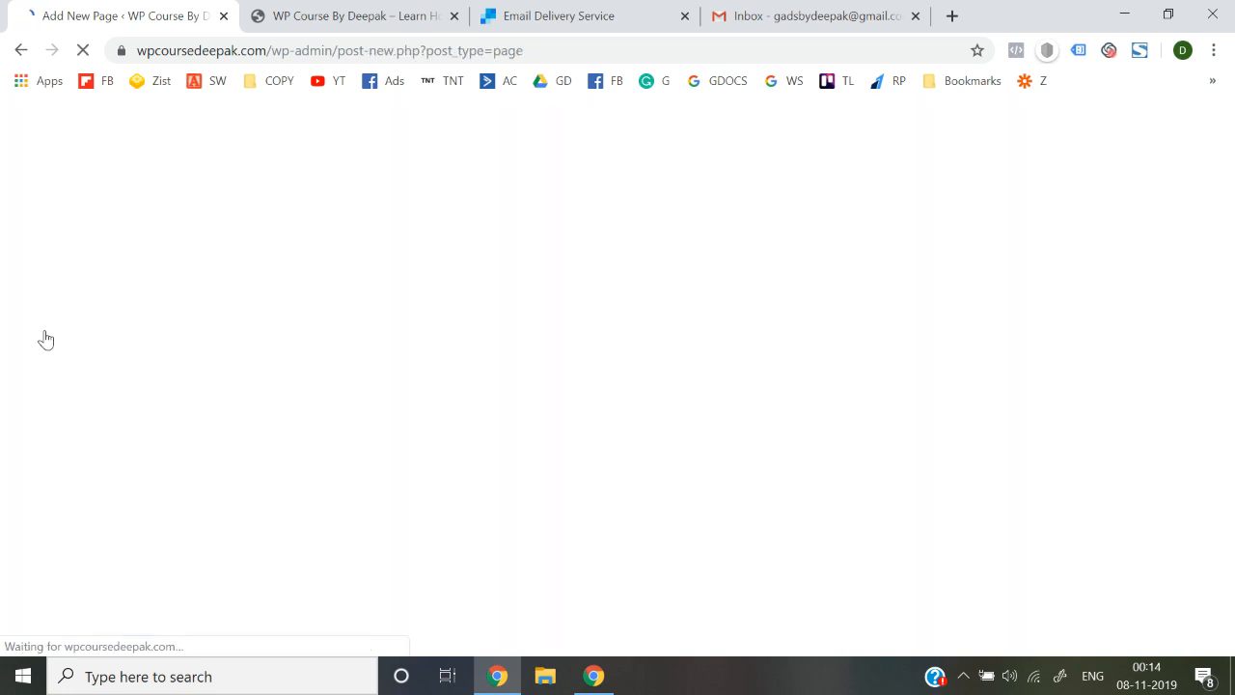
{"action": "type", "text": "Google Ads"}
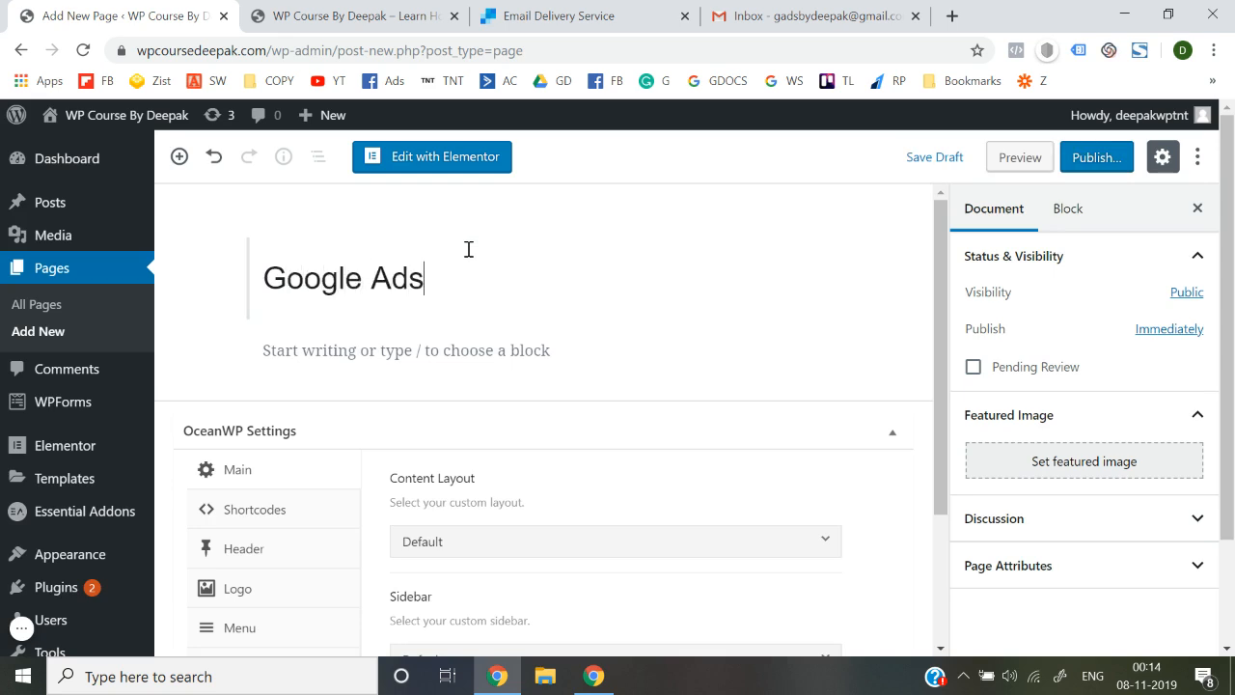
{"action": "type", "text": " Course"}
{"action": "left_click", "coordinate": [1079, 162]}
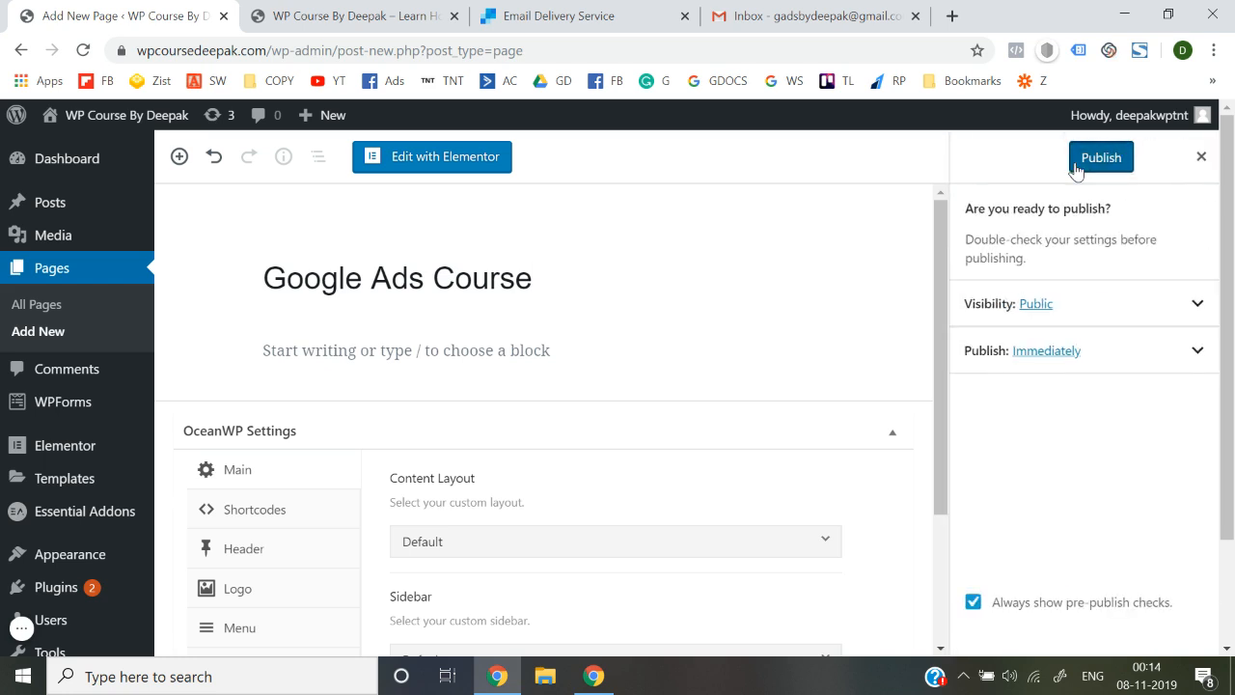
{"action": "left_click", "coordinate": [1078, 168]}
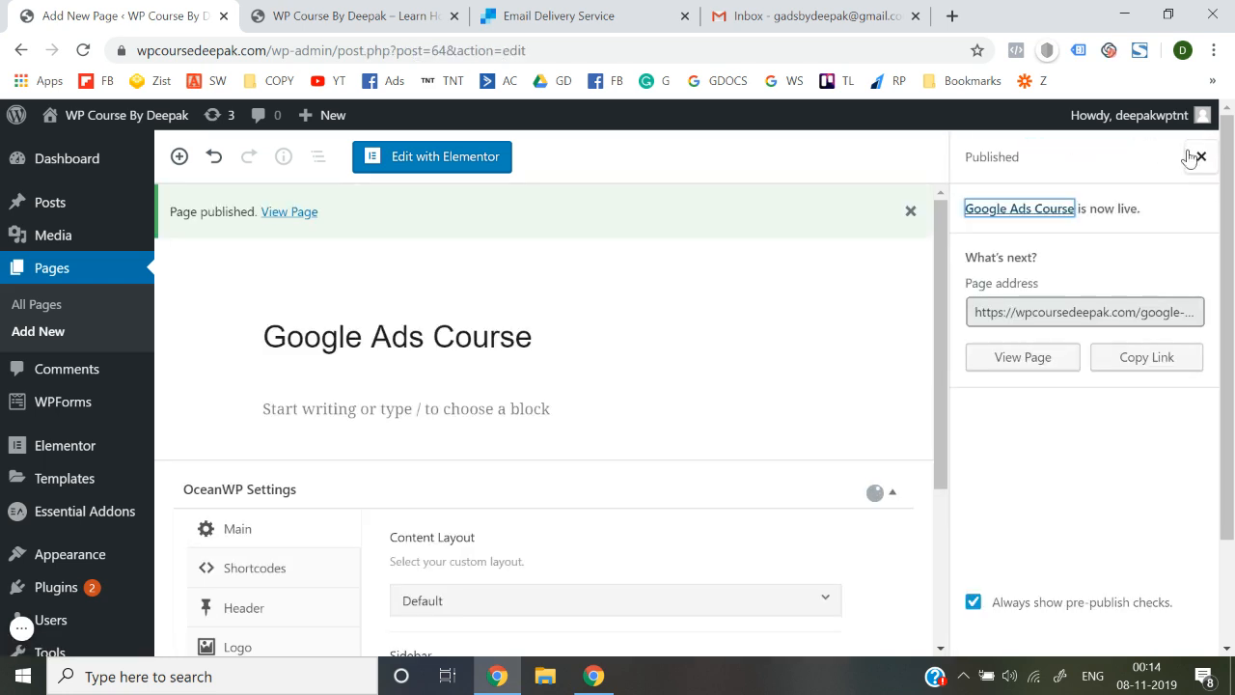
{"action": "left_click", "coordinate": [1200, 156]}
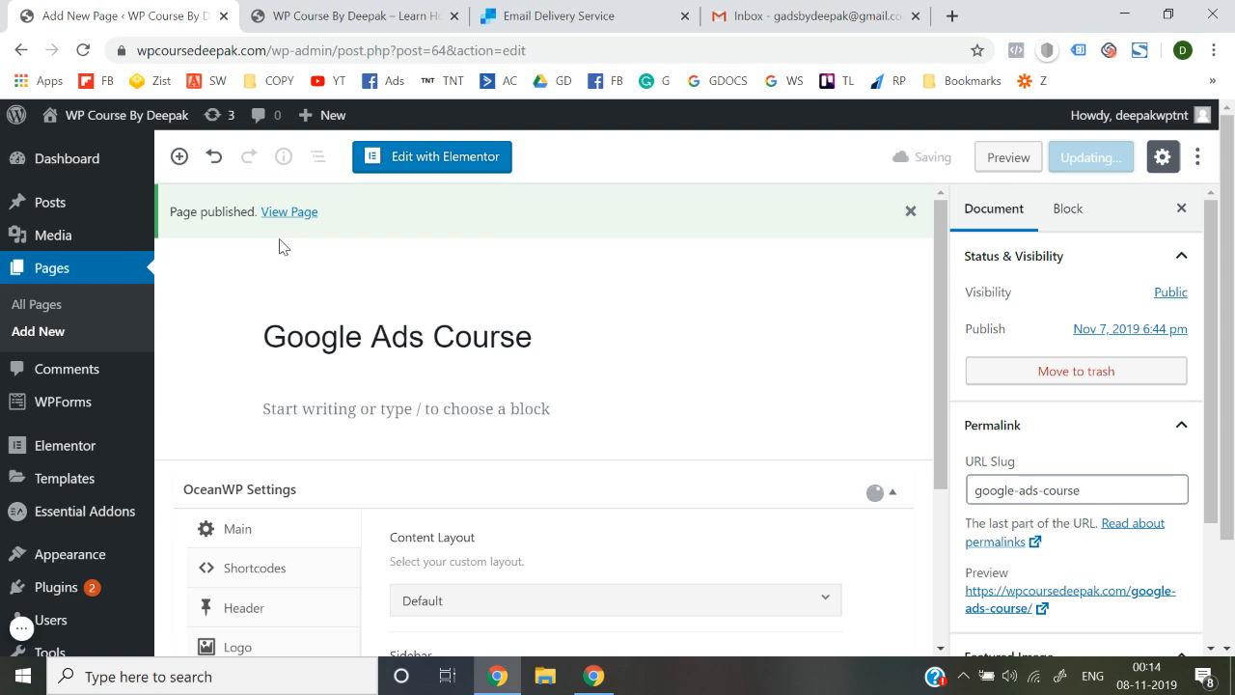
{"action": "left_click", "coordinate": [355, 12]}
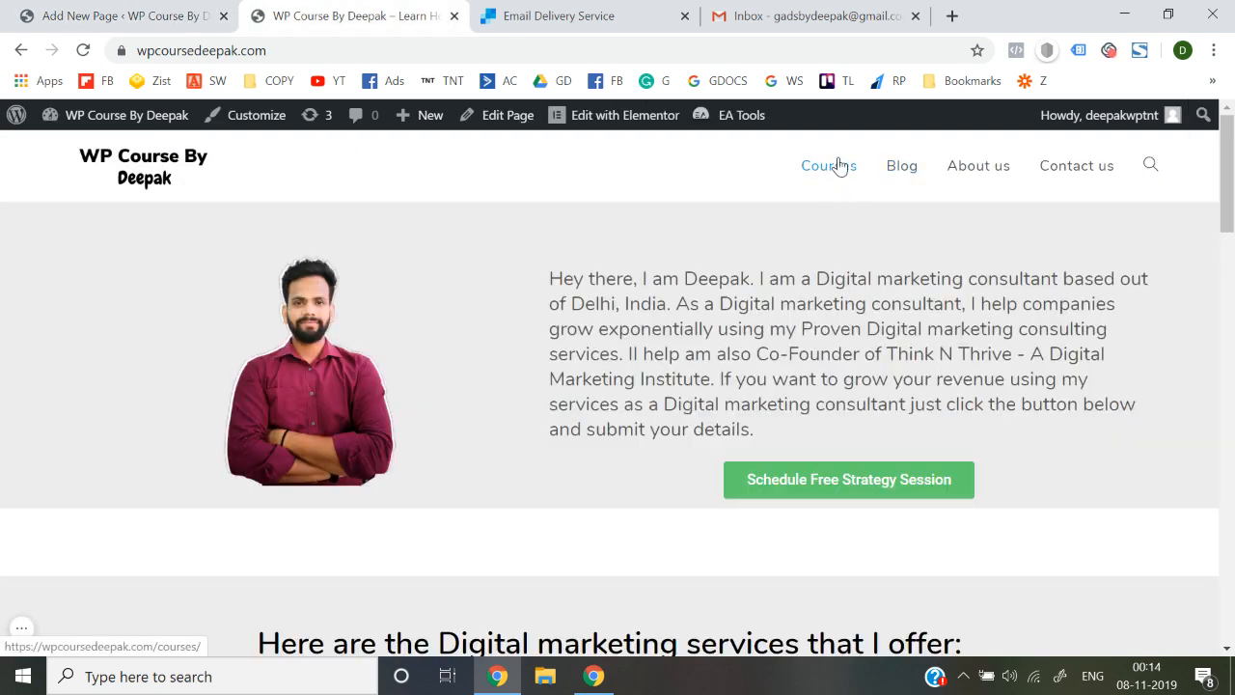
{"action": "left_click", "coordinate": [120, 15]}
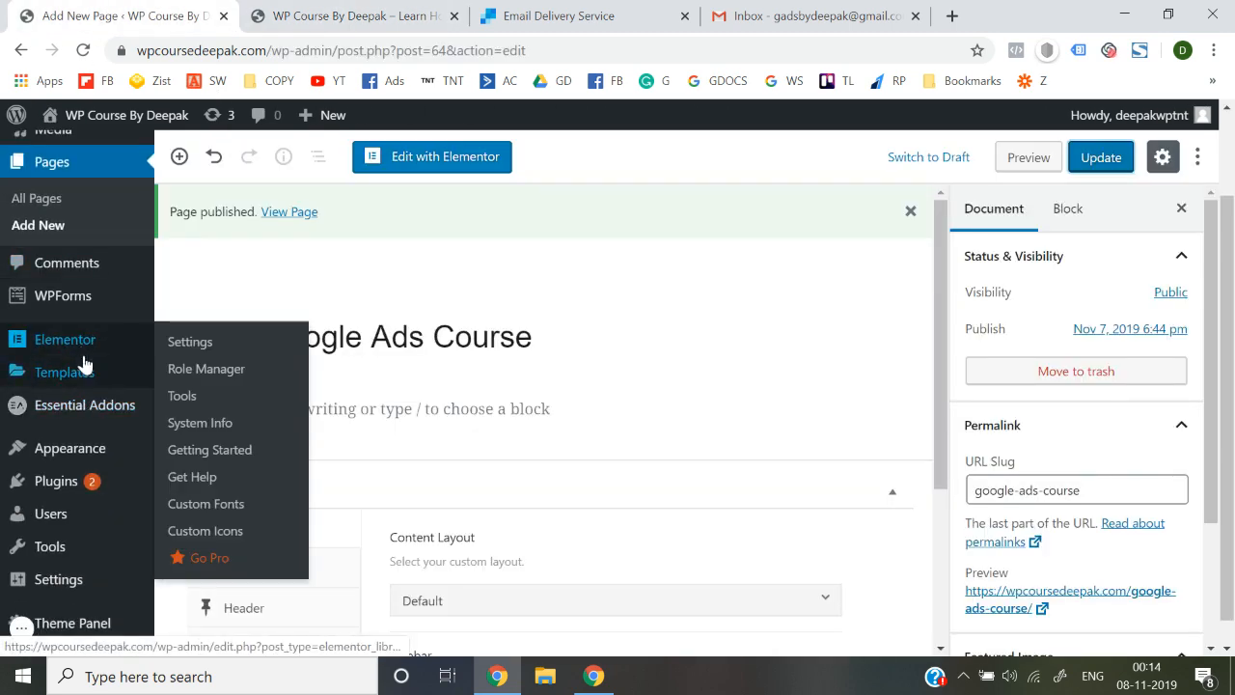
{"action": "mouse_move", "coordinate": [84, 455]}
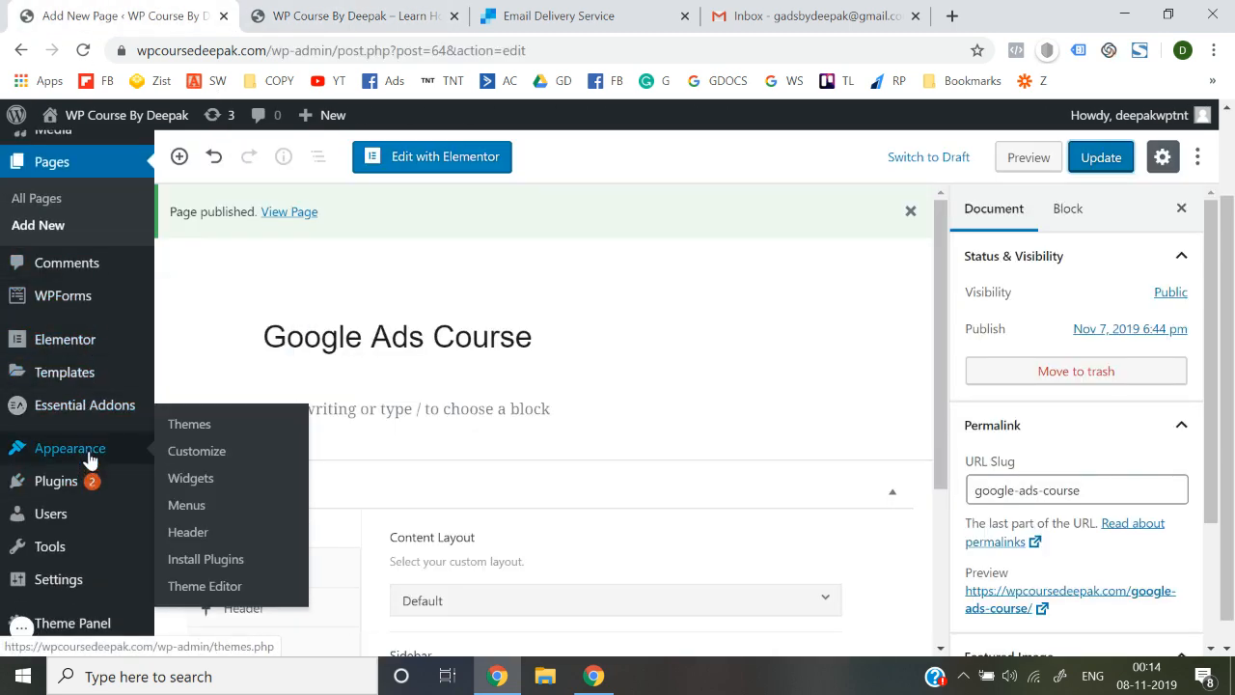
Add the Google Ads Course and Facebook Ads Course pages to the Header Menu
{"action": "left_click", "coordinate": [190, 508]}
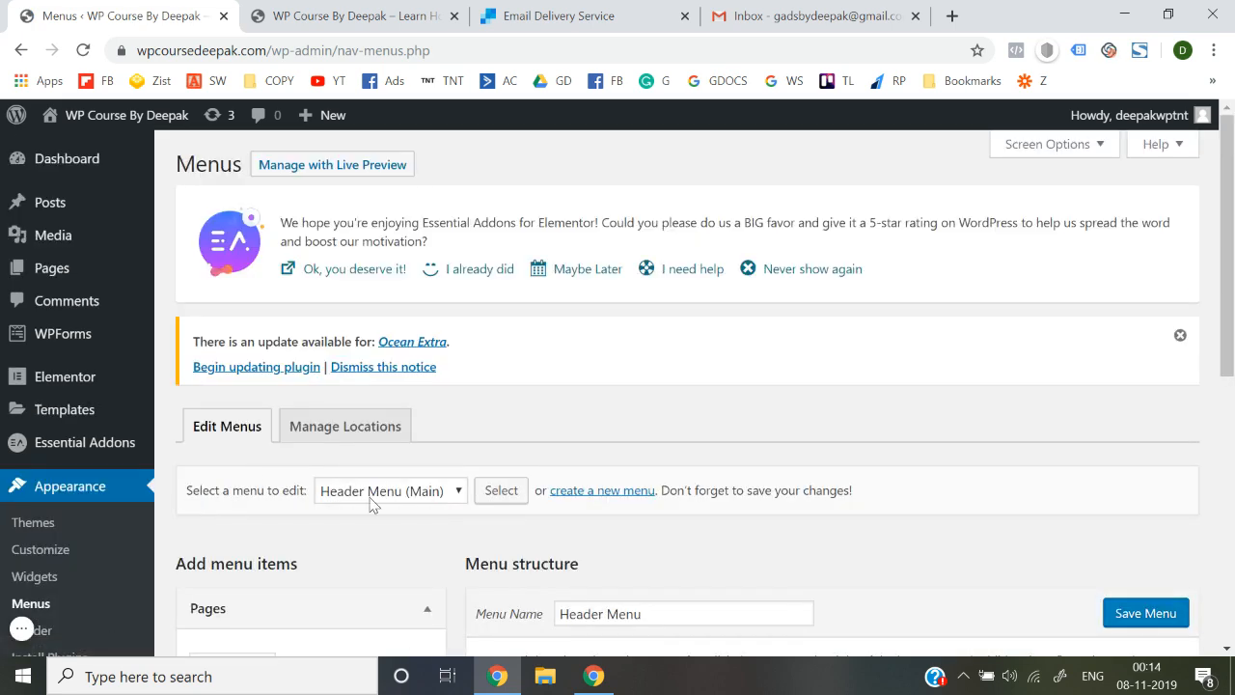
{"action": "scroll", "coordinate": [372, 505], "scroll_direction": "down", "scroll_amount": 3}
{"action": "scroll", "coordinate": [544, 413], "scroll_direction": "down", "scroll_amount": 3}
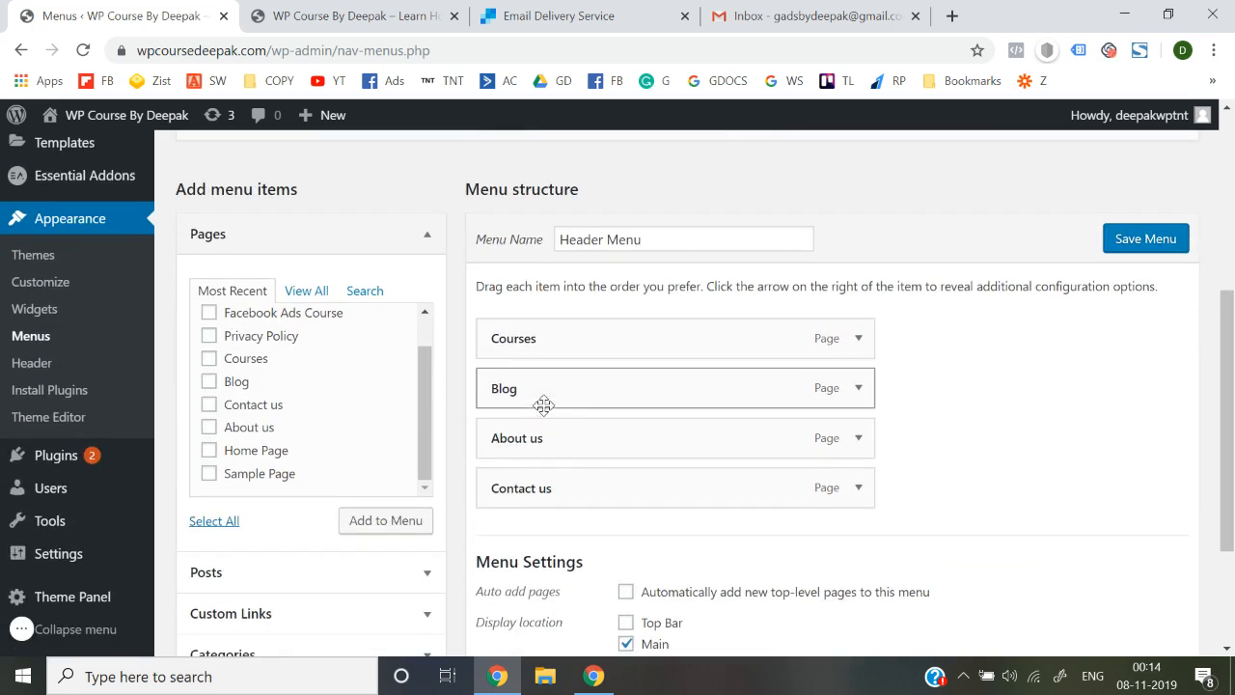
{"action": "scroll", "coordinate": [276, 415], "scroll_direction": "up", "scroll_amount": 1}
{"action": "scroll", "coordinate": [257, 418], "scroll_direction": "up", "scroll_amount": 1}
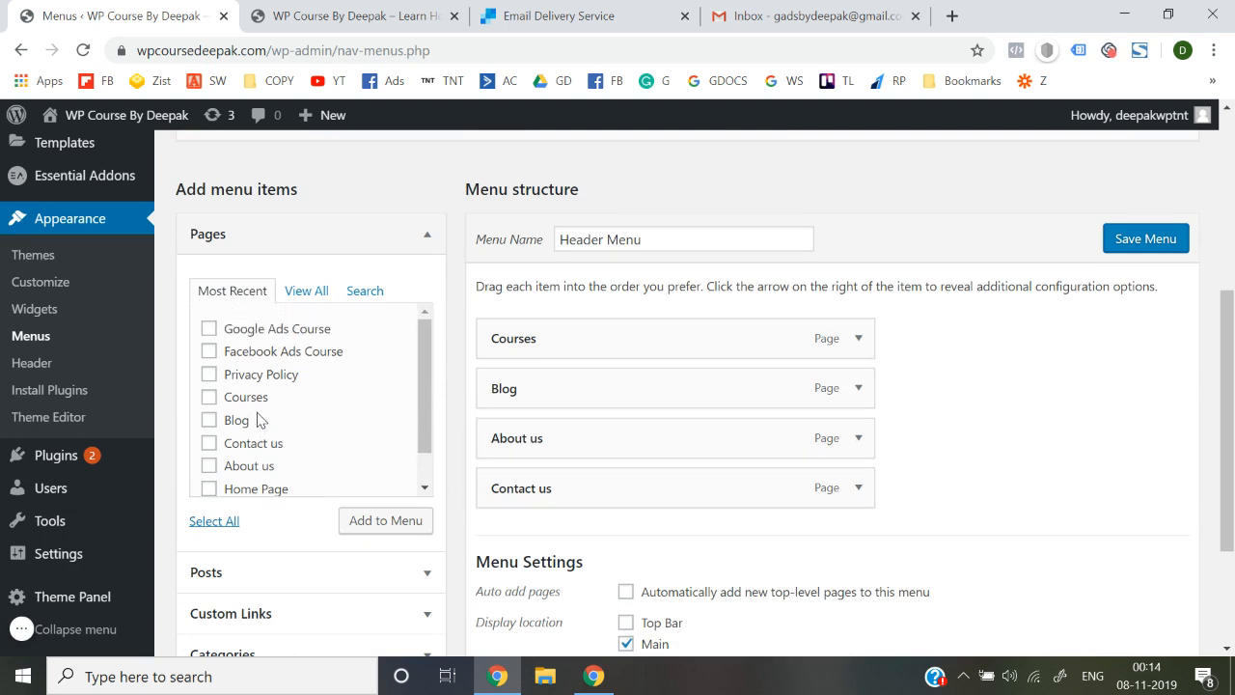
{"action": "left_click", "coordinate": [210, 330]}
{"action": "left_click", "coordinate": [373, 531]}
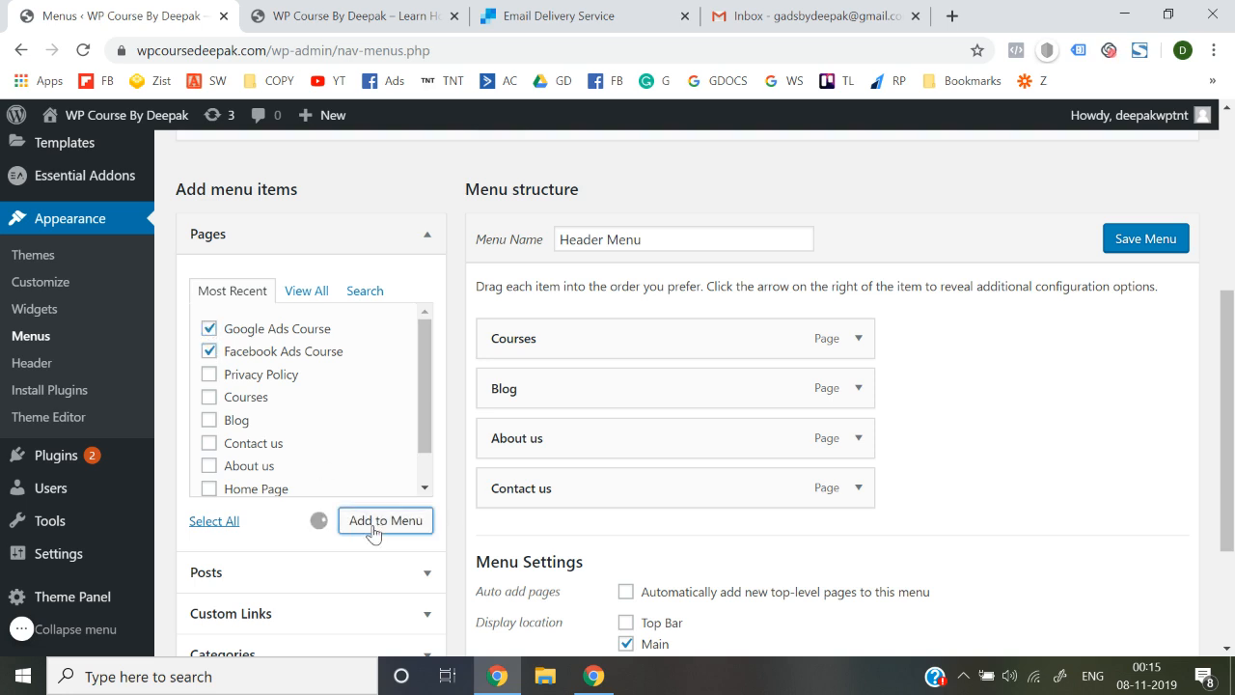
Nest both course items under Courses, save the Header Menu, and return to the live site
{"action": "scroll", "coordinate": [863, 439], "scroll_direction": "down", "scroll_amount": 1}
{"action": "left_click_drag", "start_coordinate": [531, 504], "coordinate": [579, 353]}
{"action": "left_click_drag", "start_coordinate": [524, 551], "coordinate": [535, 398]}
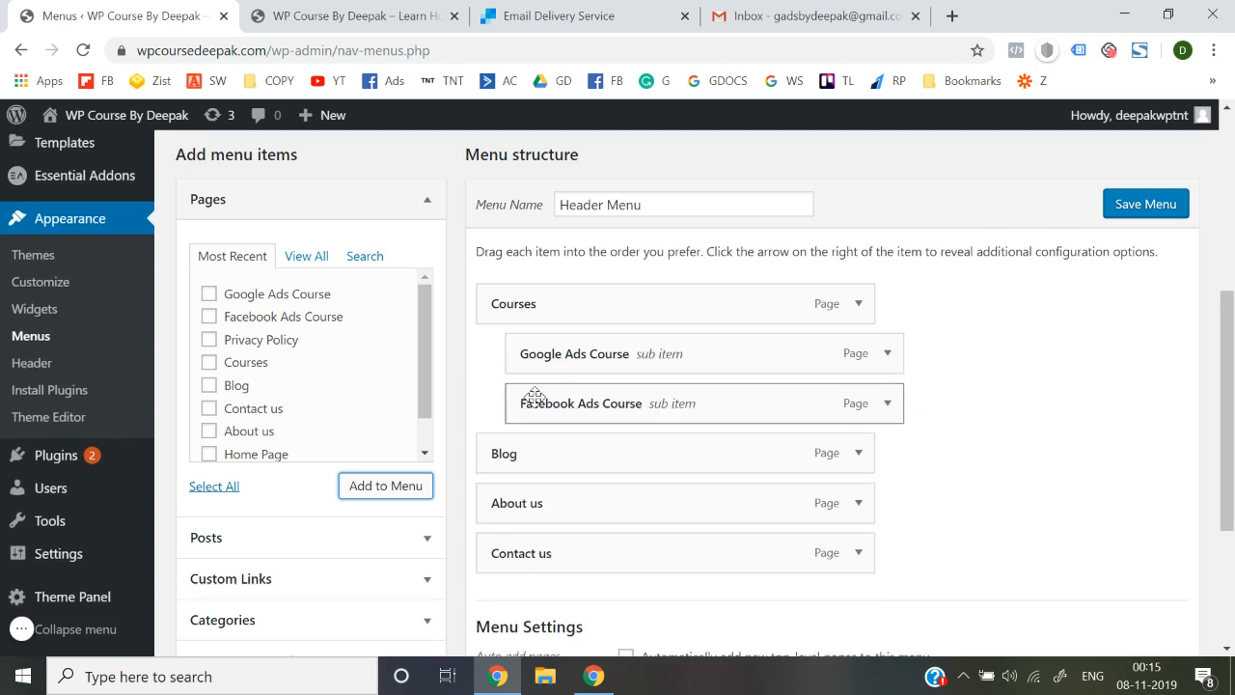
{"action": "left_click", "coordinate": [1142, 208]}
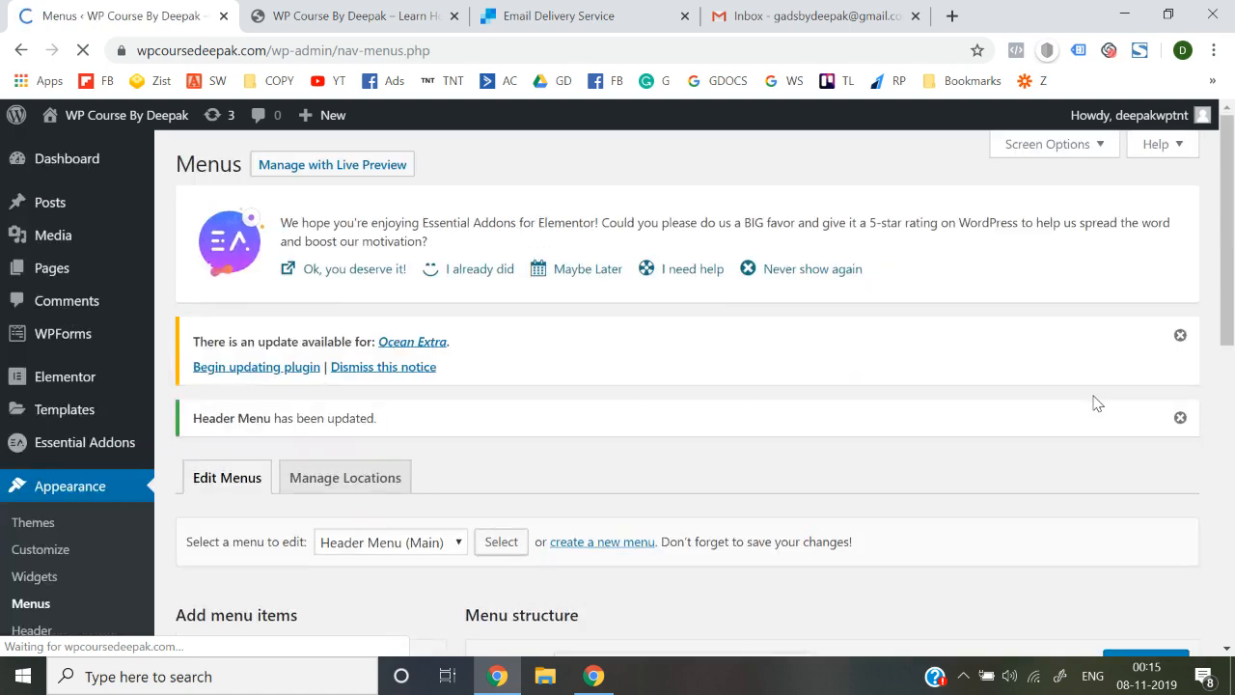
{"action": "left_click", "coordinate": [307, 11]}
Reload the live site and check that Courses drops down to Google Ads Course and Facebook Ads Course
{"action": "left_click", "coordinate": [389, 52]}
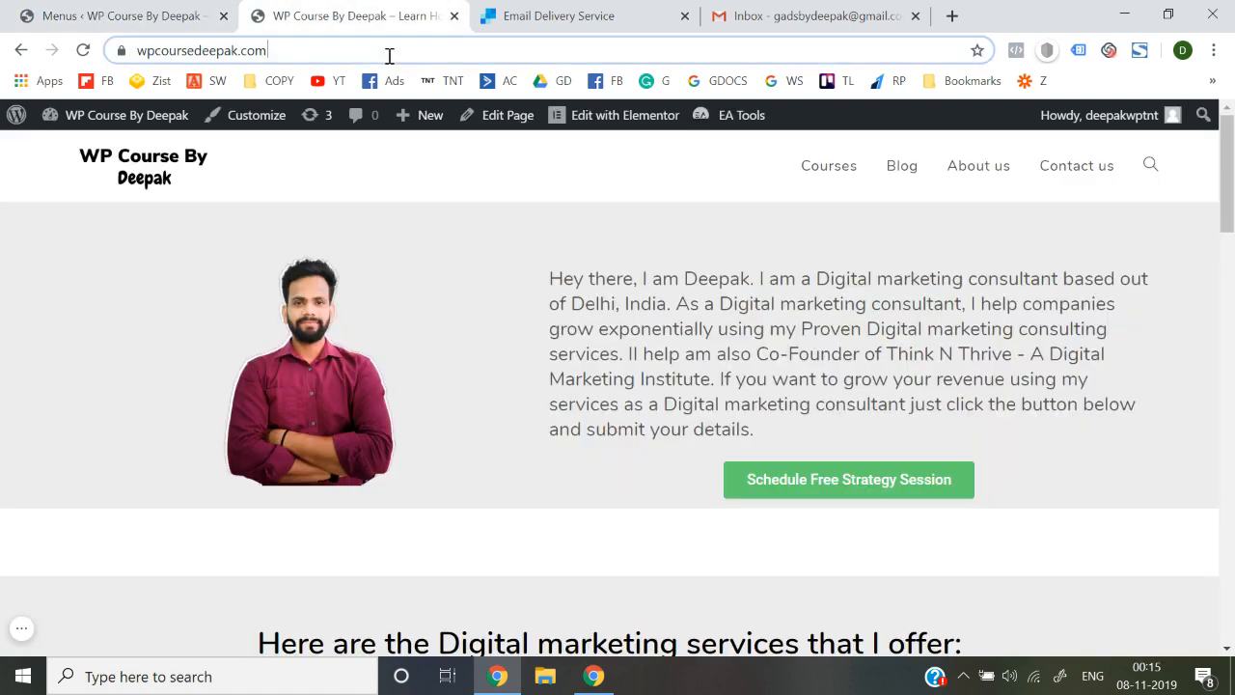
{"action": "key", "text": "Return"}
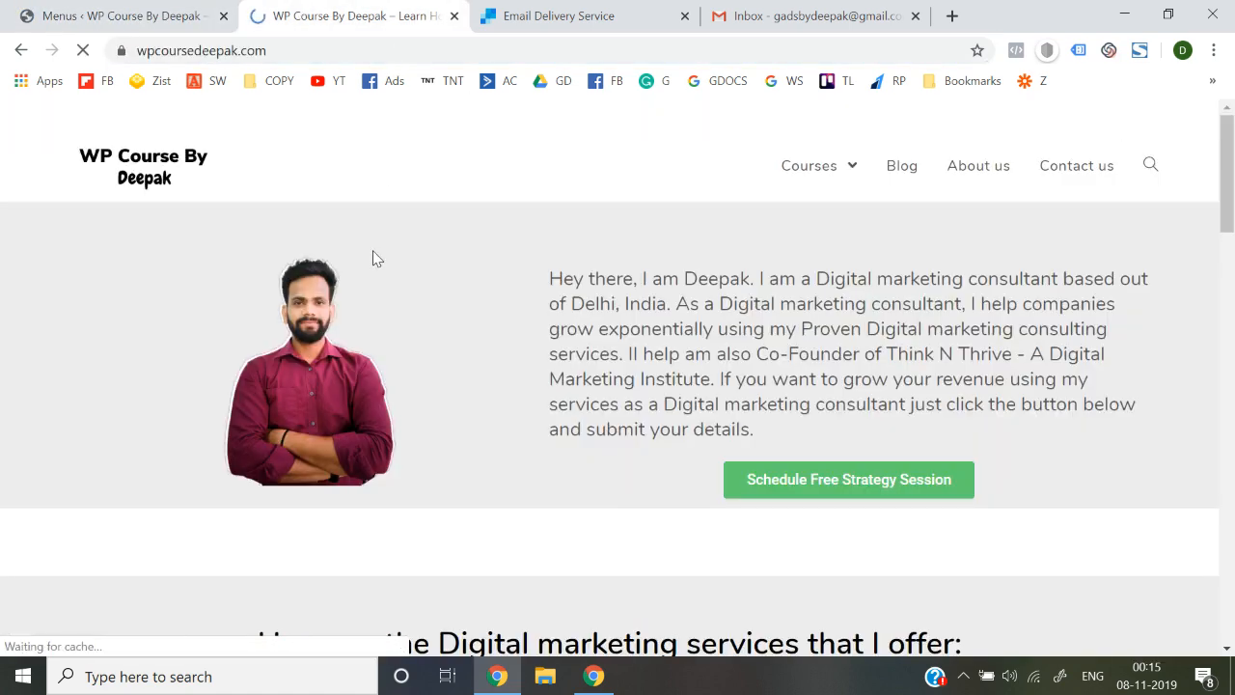
{"action": "mouse_move", "coordinate": [859, 172]}
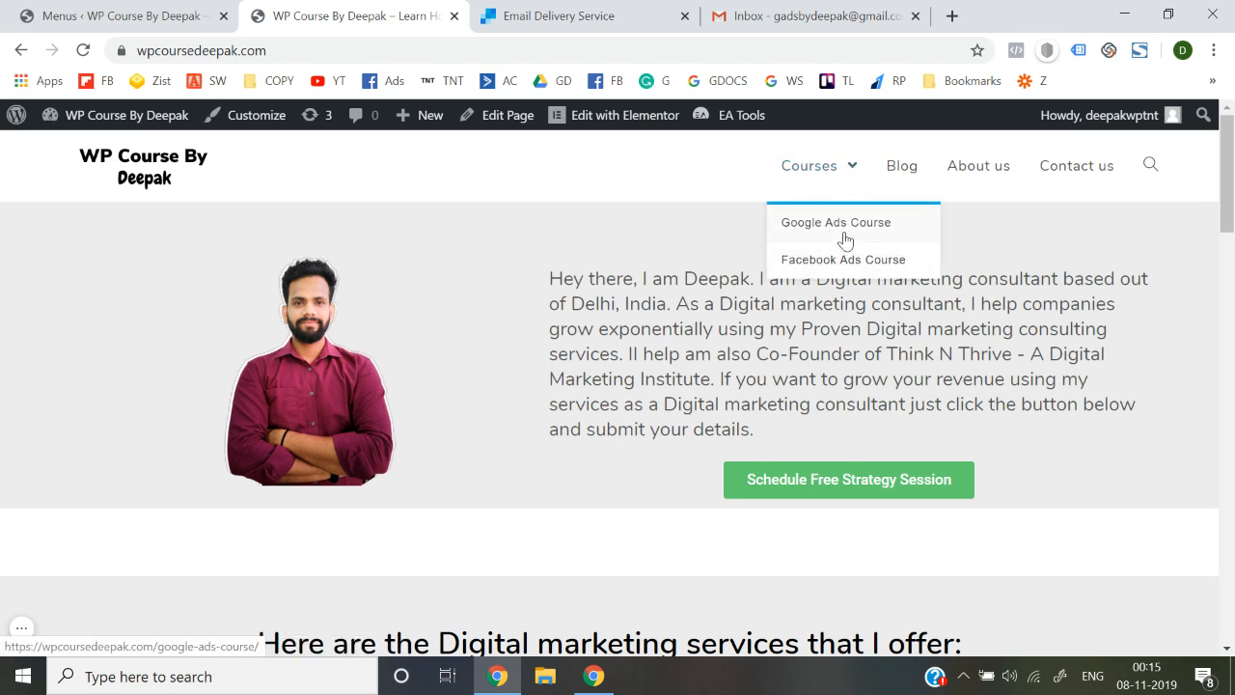
{"action": "left_click", "coordinate": [809, 172]}
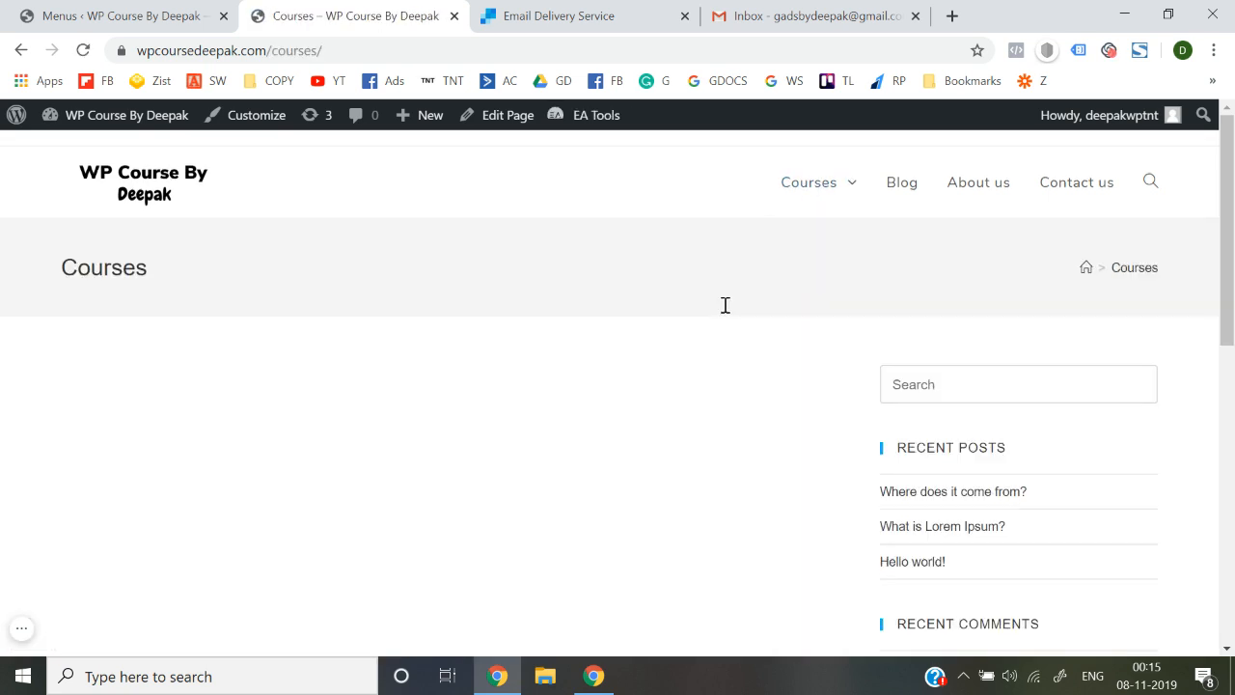
{"action": "mouse_move", "coordinate": [846, 193]}
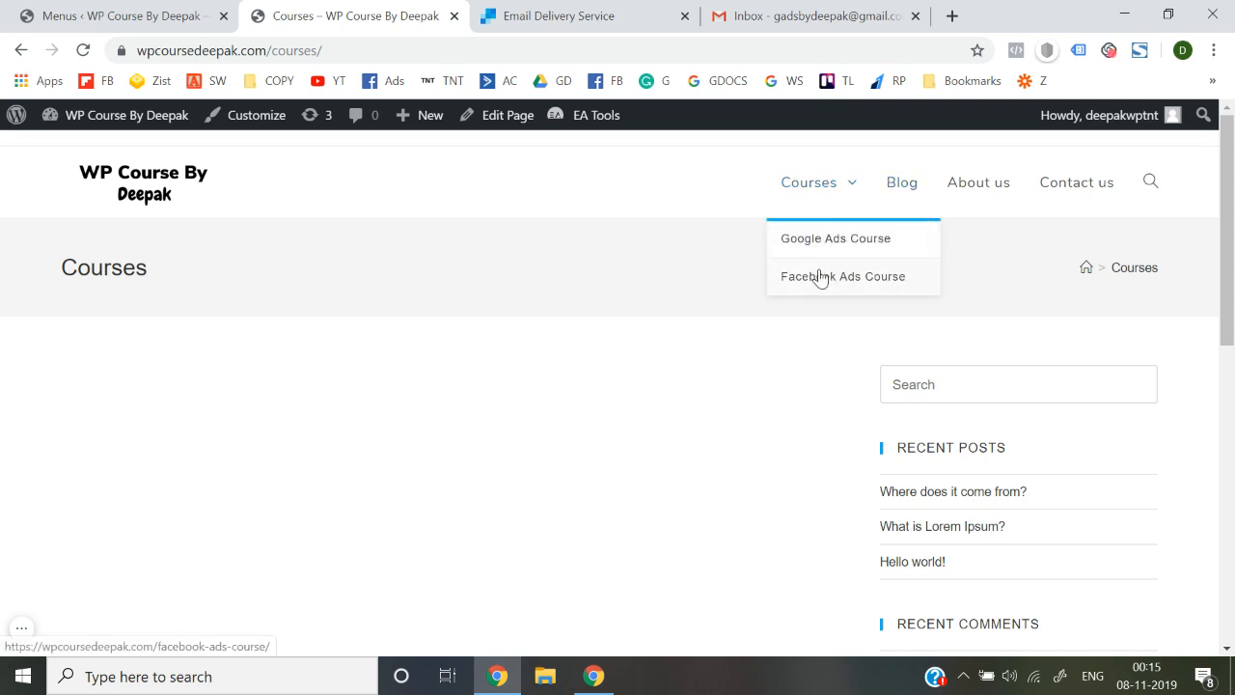
{"action": "left_click", "coordinate": [811, 194]}
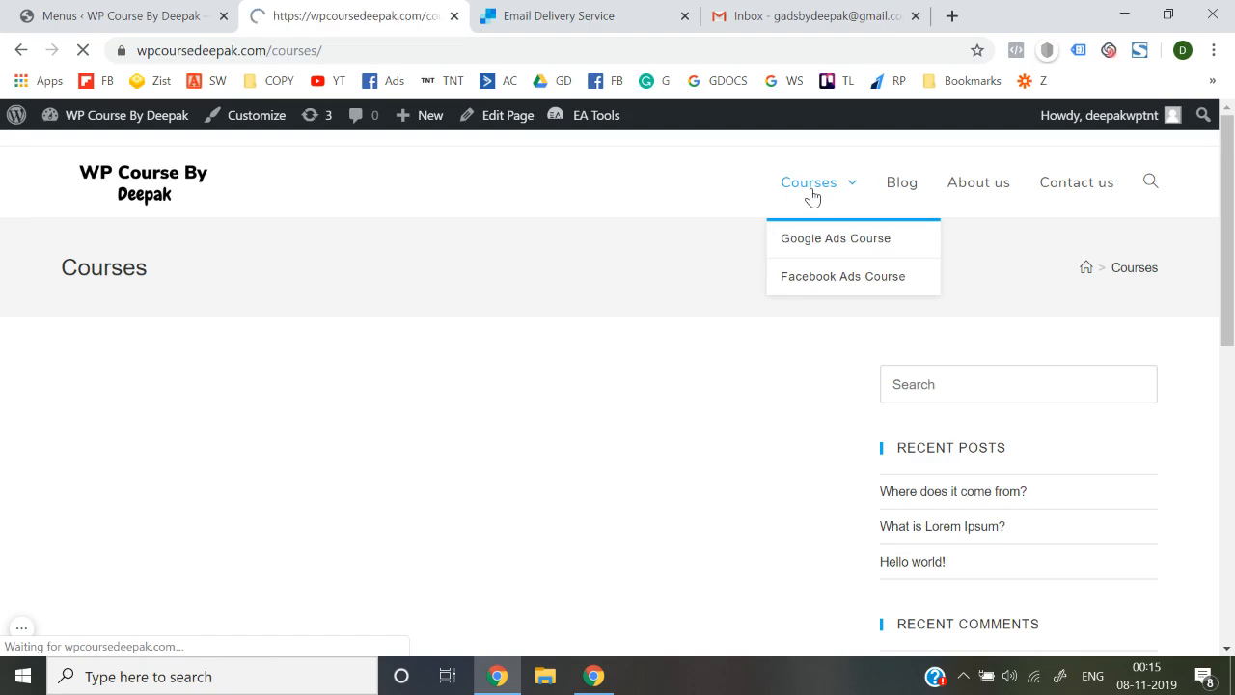
{"action": "left_click", "coordinate": [132, 7]}
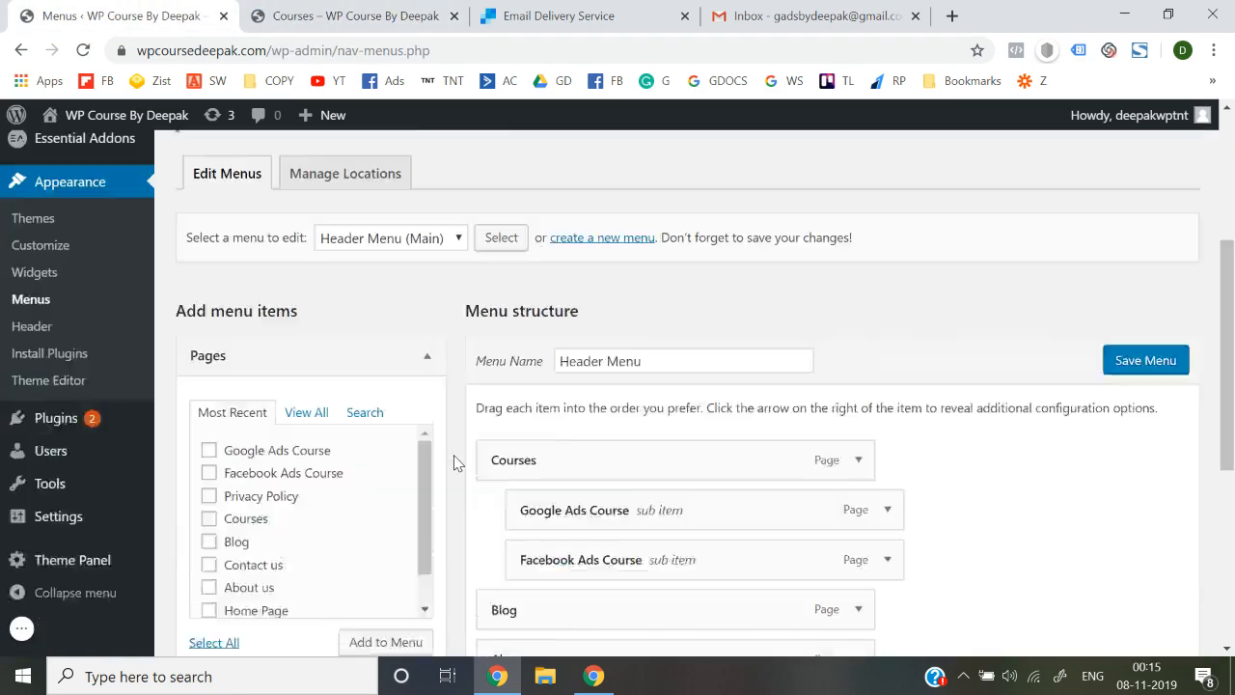
Turn on Disable link for the Courses menu item and save the Header Menu
{"action": "scroll", "coordinate": [455, 464], "scroll_direction": "down", "scroll_amount": 5}
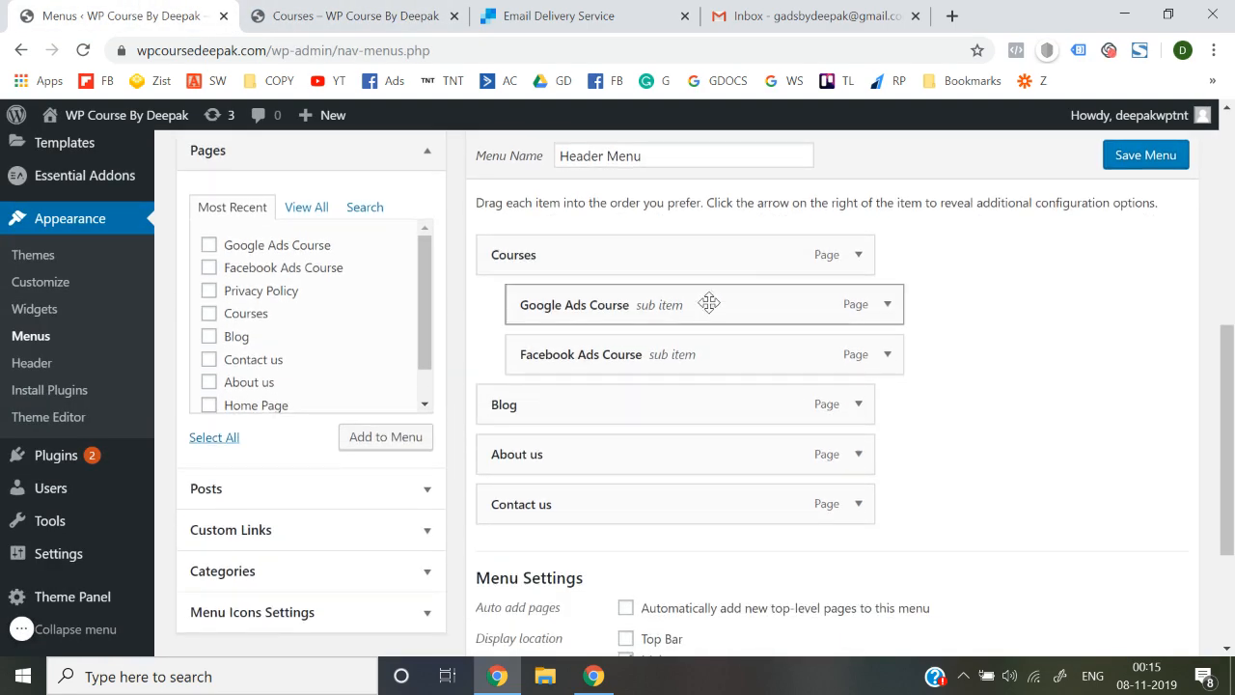
{"action": "left_click", "coordinate": [858, 255]}
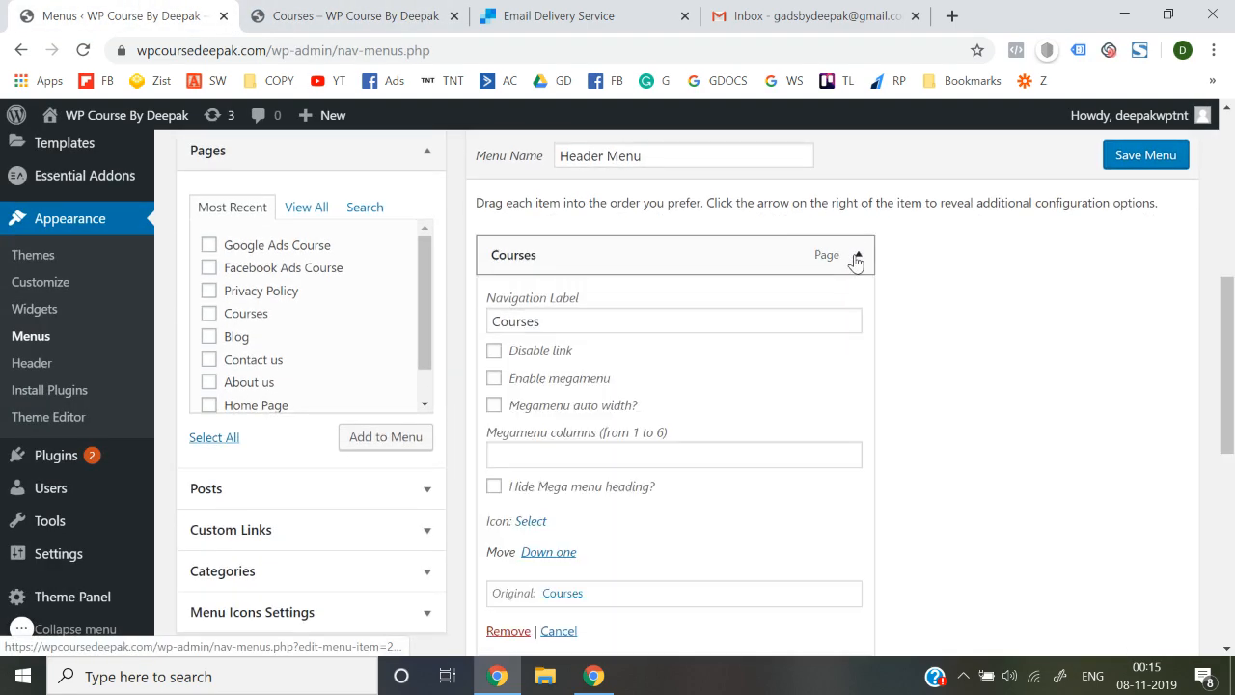
{"action": "left_click", "coordinate": [495, 353]}
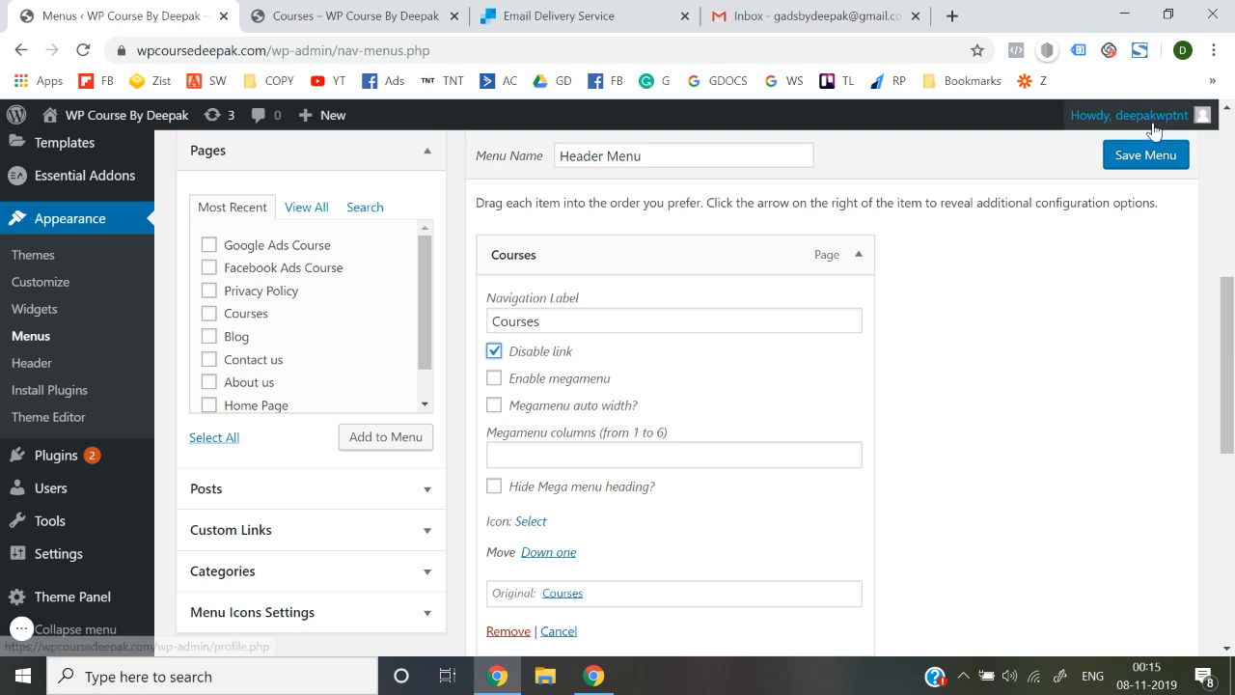
{"action": "scroll", "coordinate": [1091, 431], "scroll_direction": "down", "scroll_amount": 6}
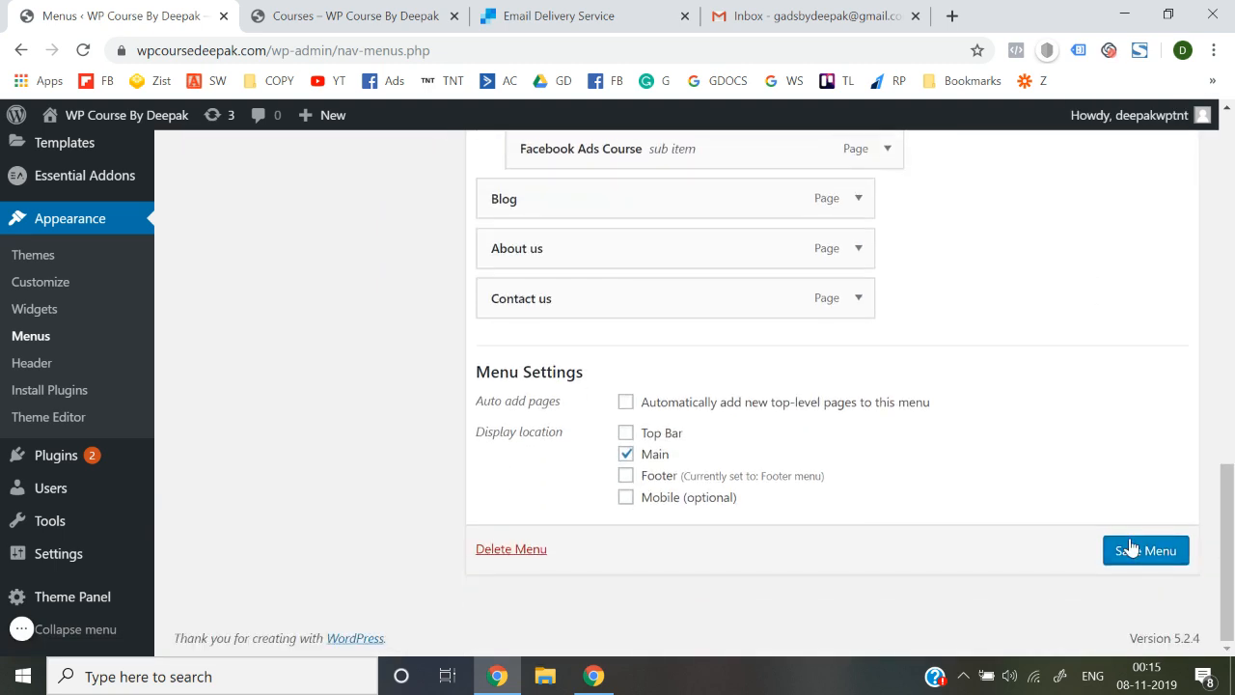
{"action": "left_click", "coordinate": [1131, 549]}
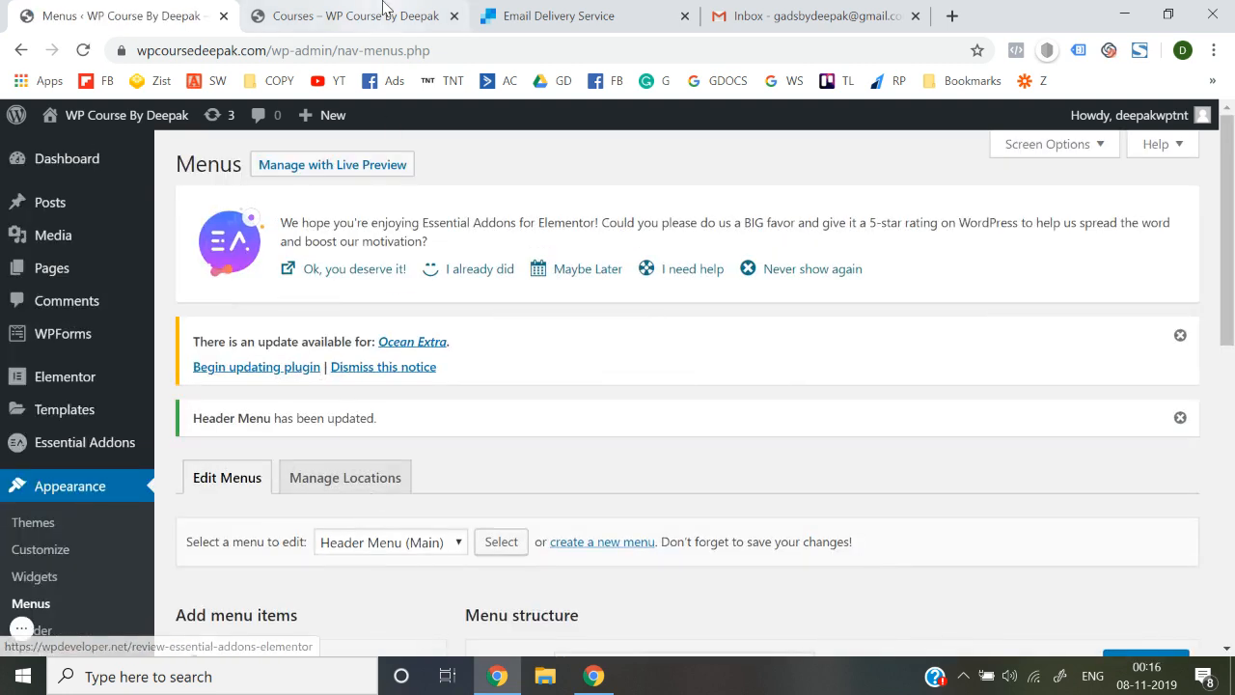
{"action": "left_click", "coordinate": [383, 10]}
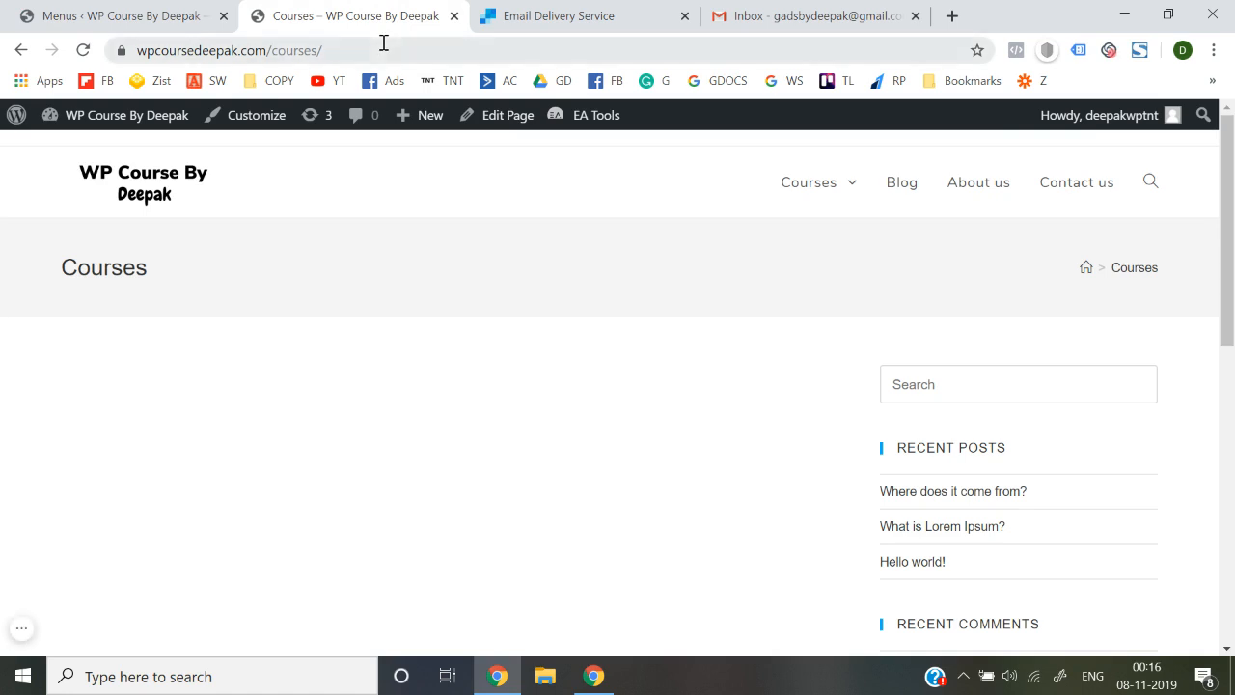
Visit Google Ads Course from the Courses dropdown, then open Contact us from the homepage
{"action": "left_click", "coordinate": [136, 184]}
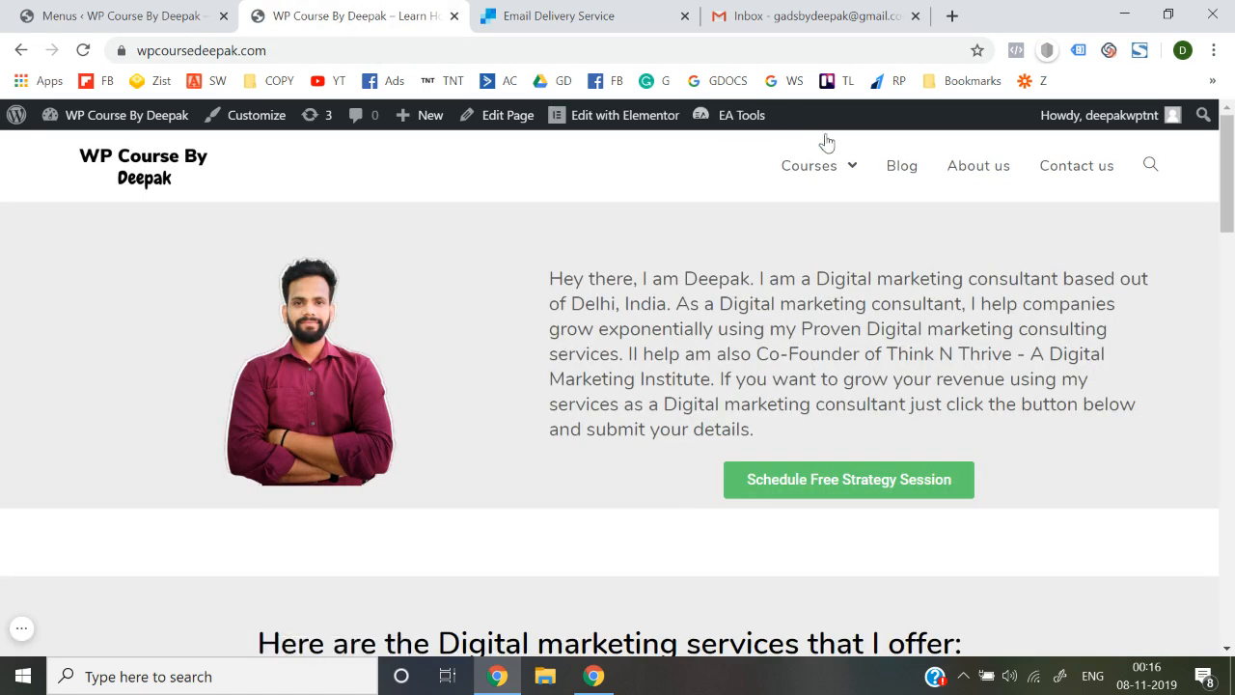
{"action": "mouse_move", "coordinate": [834, 174]}
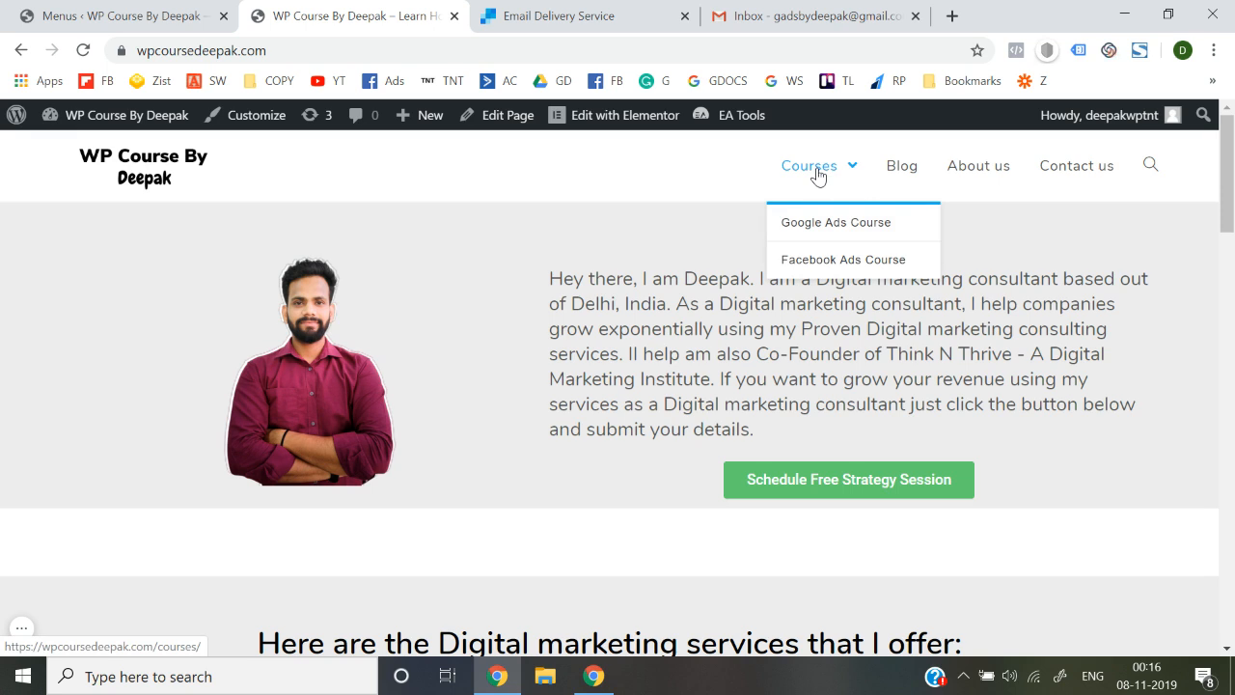
{"action": "left_click", "coordinate": [817, 237]}
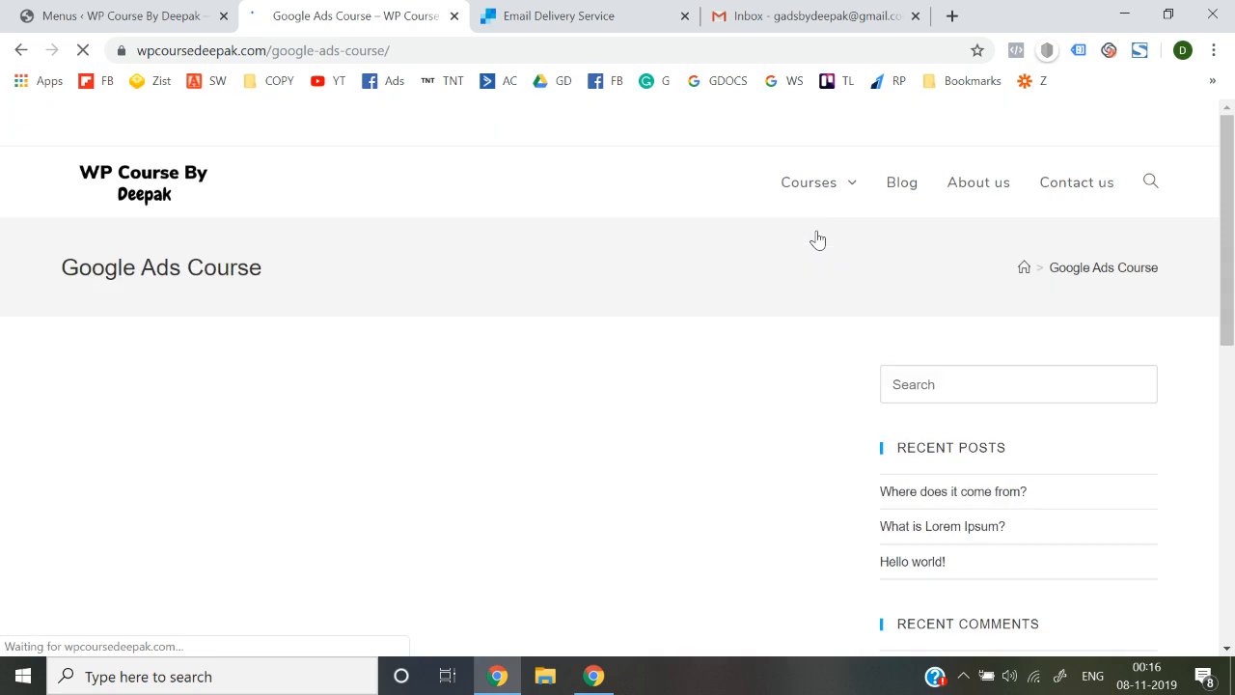
{"action": "mouse_move", "coordinate": [822, 189]}
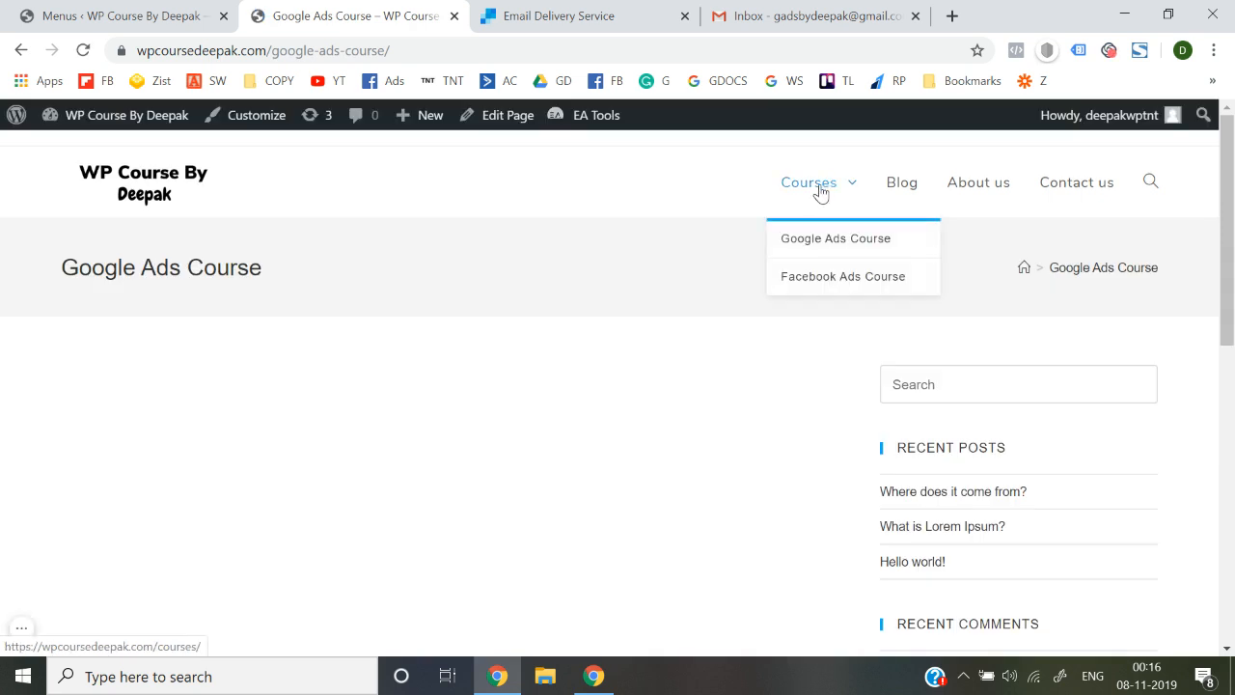
{"action": "left_click", "coordinate": [145, 196]}
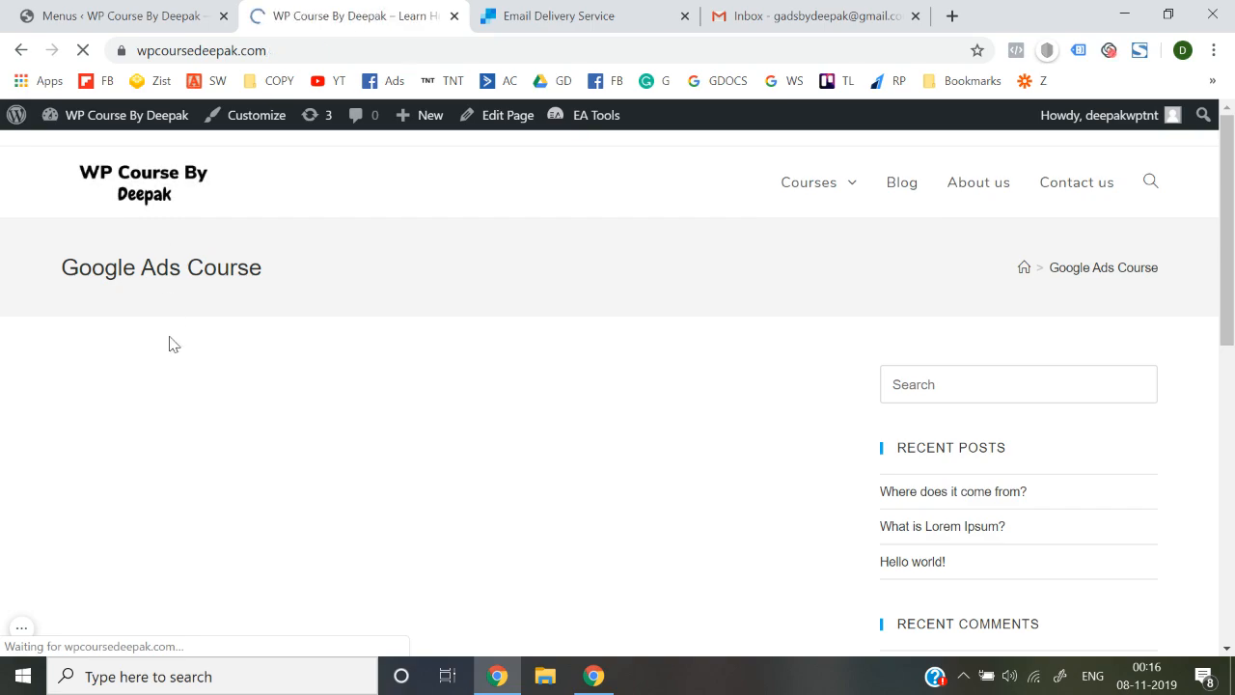
{"action": "scroll", "coordinate": [485, 450], "scroll_direction": "down", "scroll_amount": 5}
{"action": "scroll", "coordinate": [486, 450], "scroll_direction": "up", "scroll_amount": 5}
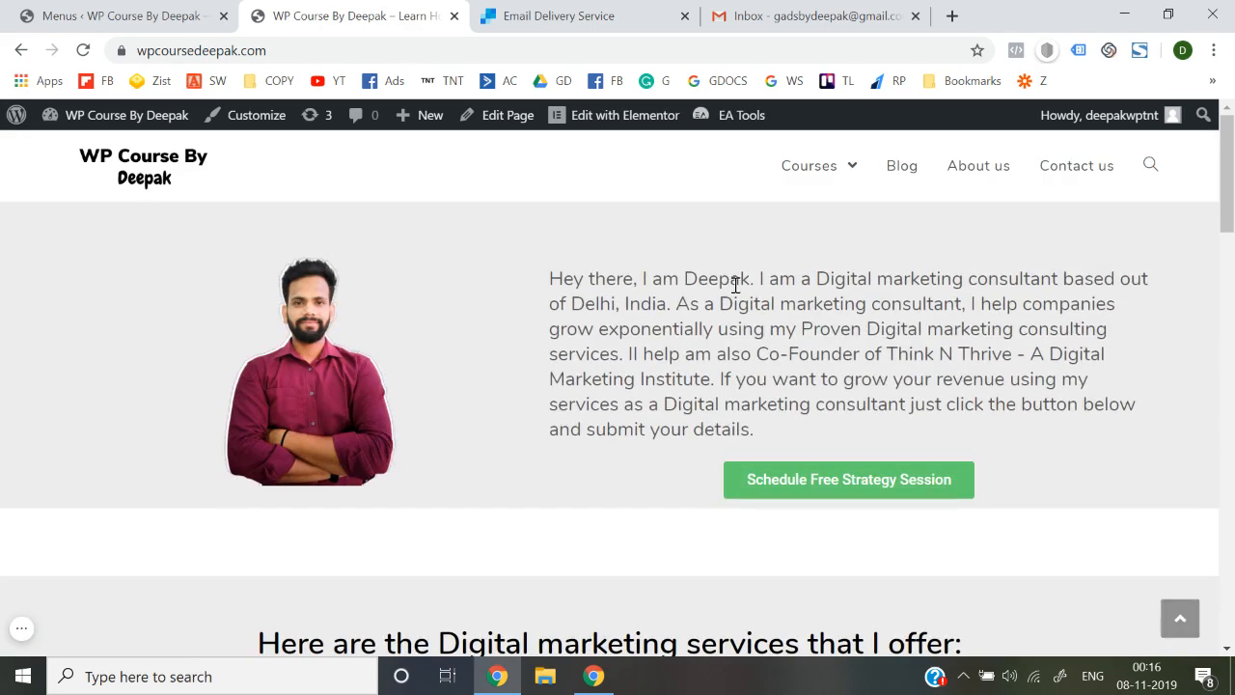
{"action": "left_click", "coordinate": [1069, 170]}
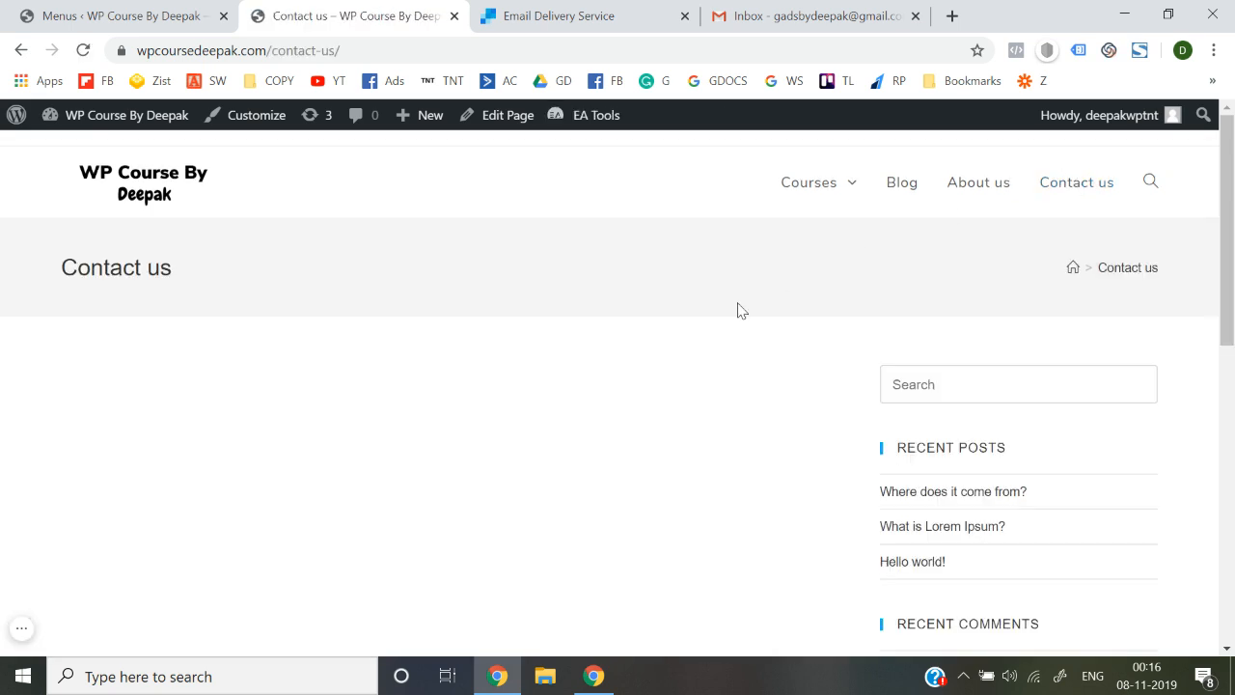
Open the Contact us page for editing from the All Pages list
{"action": "left_click", "coordinate": [154, 14]}
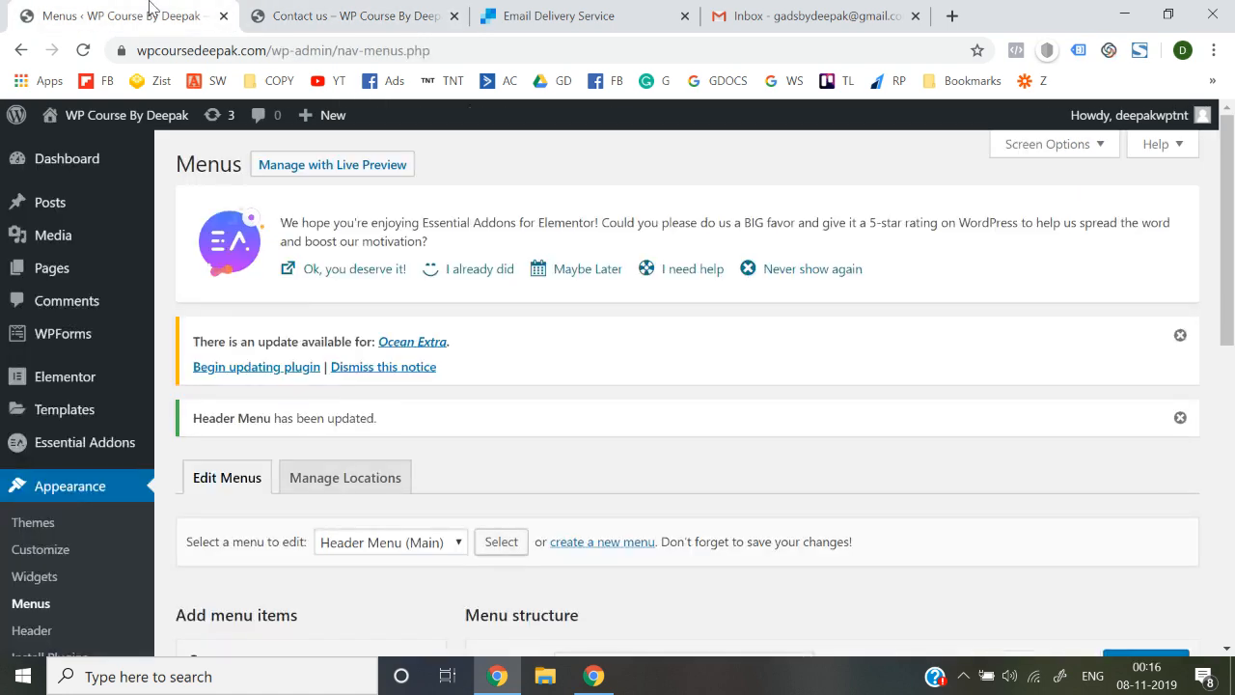
{"action": "mouse_move", "coordinate": [91, 279]}
{"action": "left_click", "coordinate": [185, 278]}
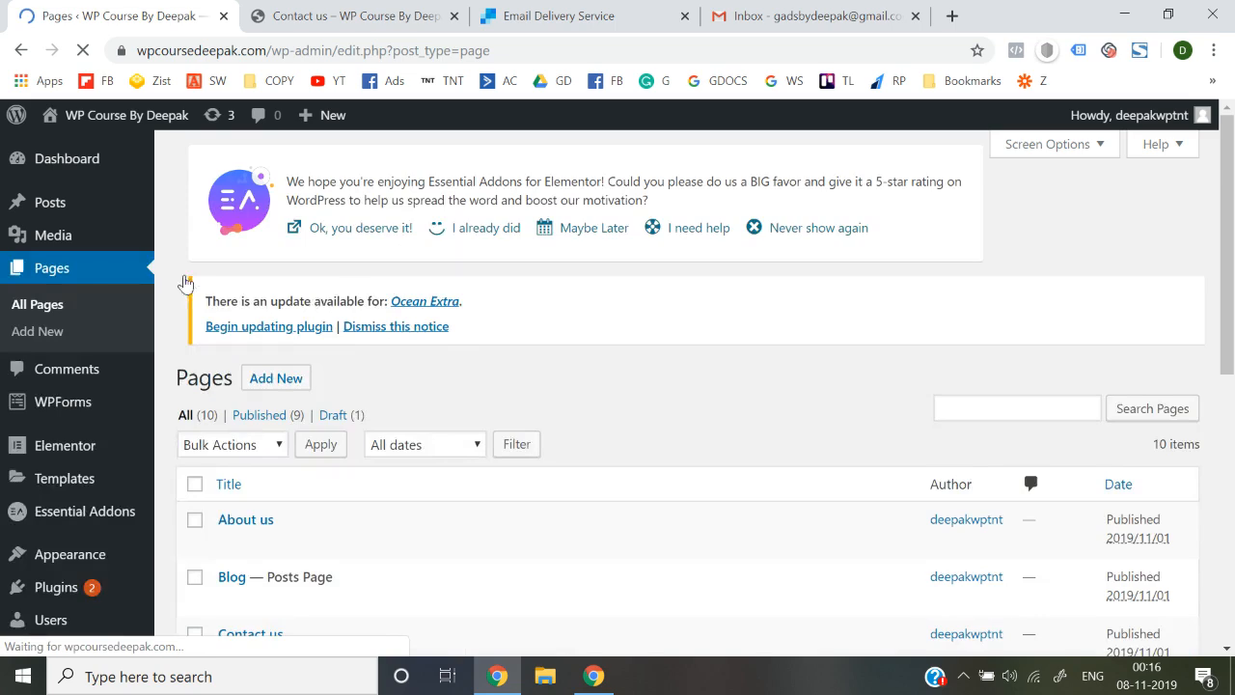
{"action": "scroll", "coordinate": [437, 352], "scroll_direction": "down", "scroll_amount": 3}
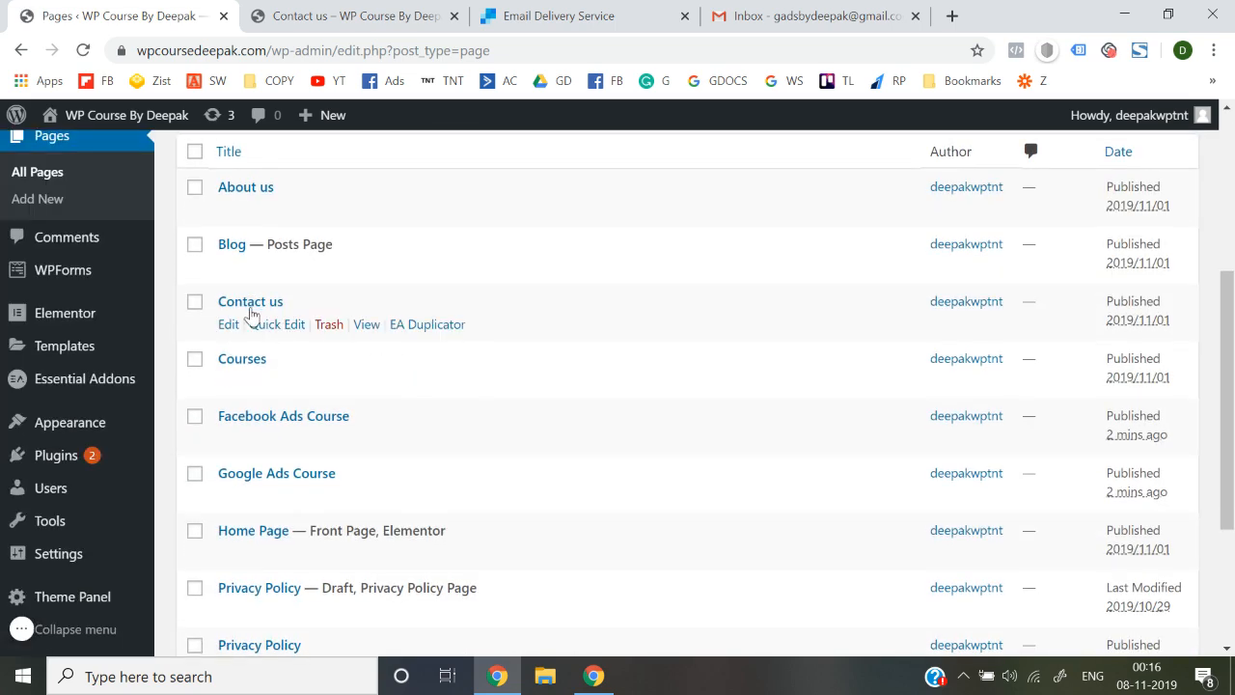
{"action": "left_click", "coordinate": [230, 325]}
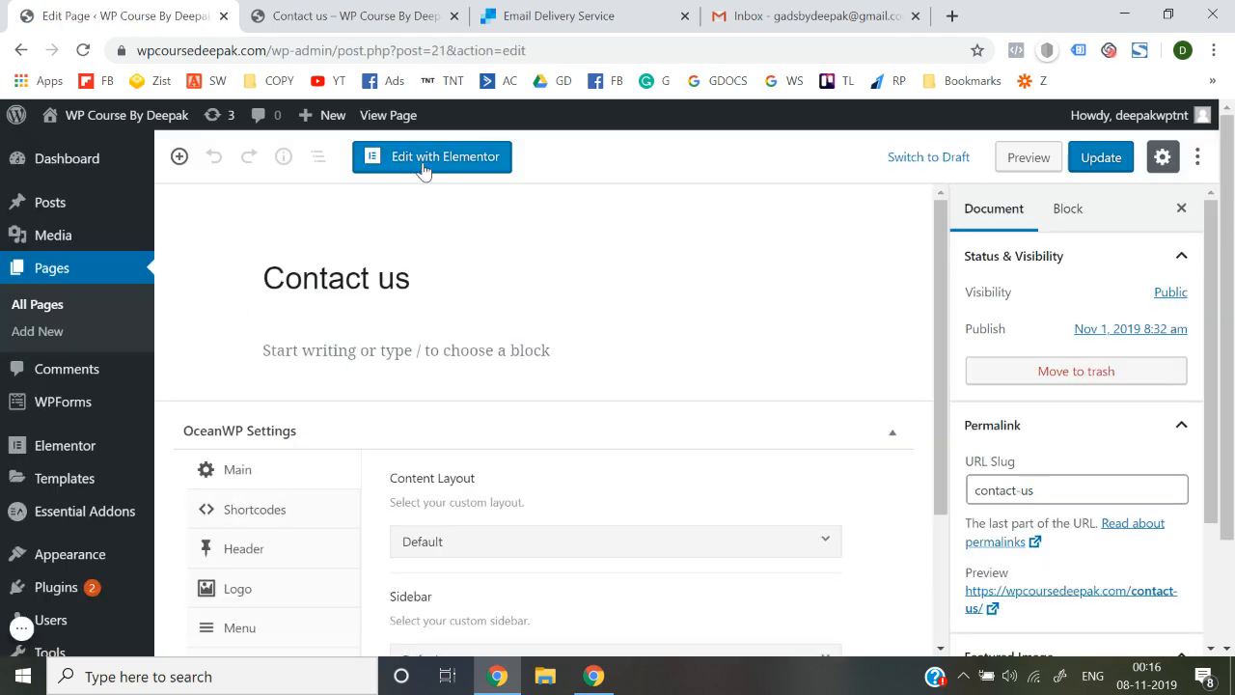
View the empty Contact us layout in Elementor, then exit to the WordPress editor
{"action": "left_click", "coordinate": [399, 169]}
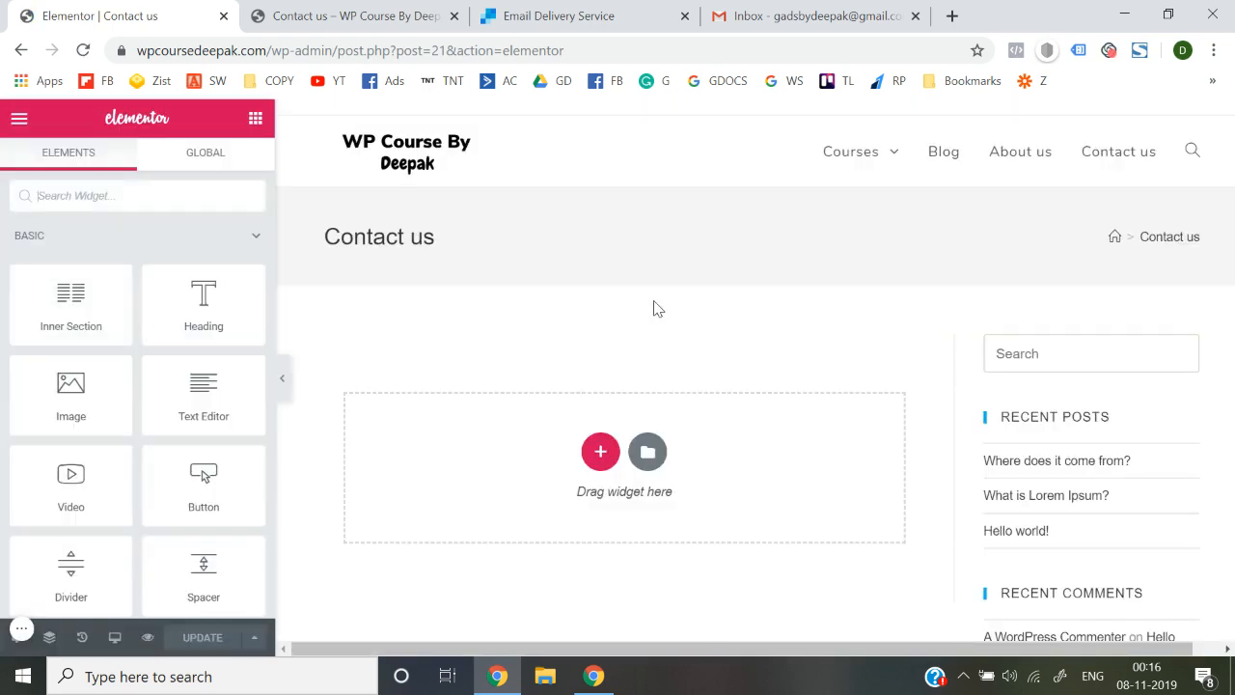
{"action": "scroll", "coordinate": [1064, 369], "scroll_direction": "down", "scroll_amount": 10}
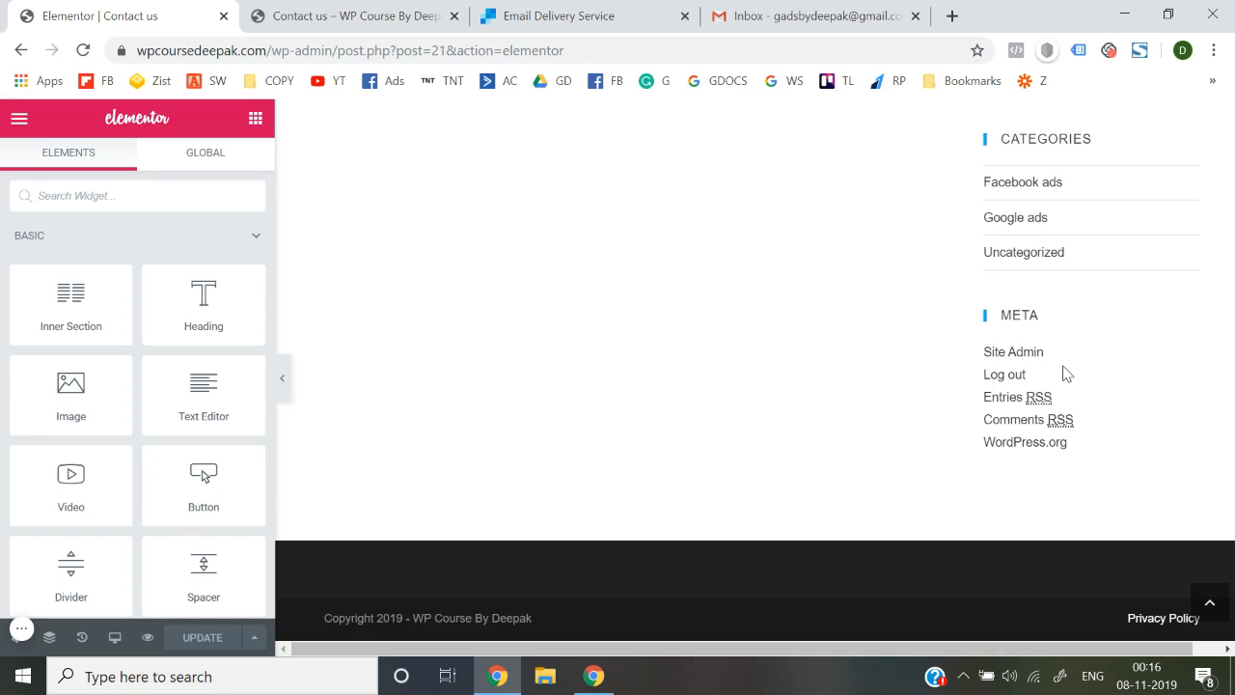
{"action": "scroll", "coordinate": [1065, 370], "scroll_direction": "up", "scroll_amount": 10}
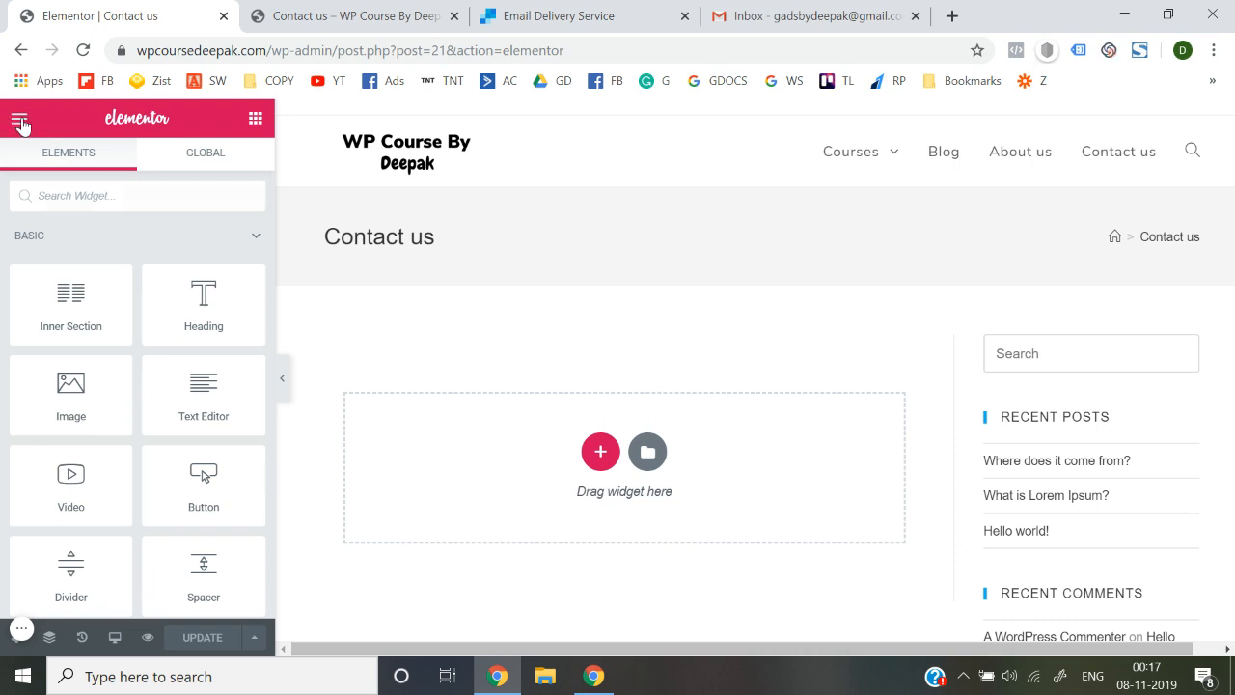
{"action": "left_click", "coordinate": [20, 123]}
{"action": "scroll", "coordinate": [84, 417], "scroll_direction": "down", "scroll_amount": 1}
{"action": "left_click", "coordinate": [114, 558]}
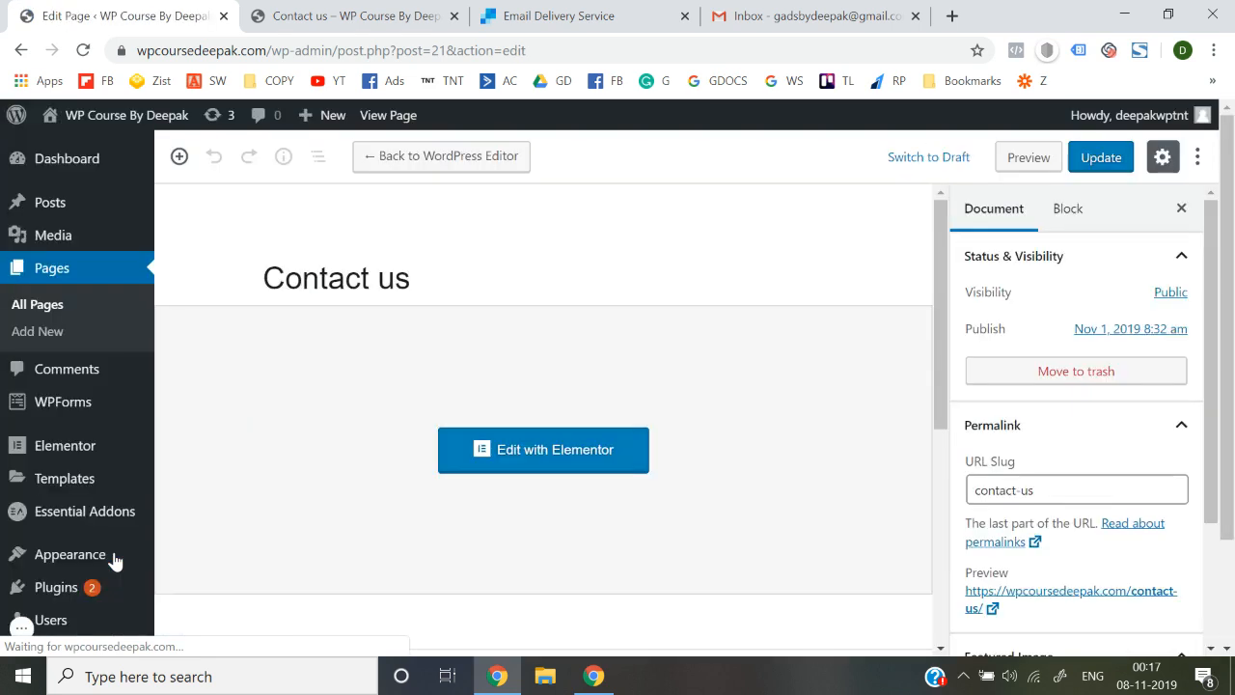
Set the Contact us content layout to 100% Full Width and update the page
{"action": "scroll", "coordinate": [450, 466], "scroll_direction": "down", "scroll_amount": 5}
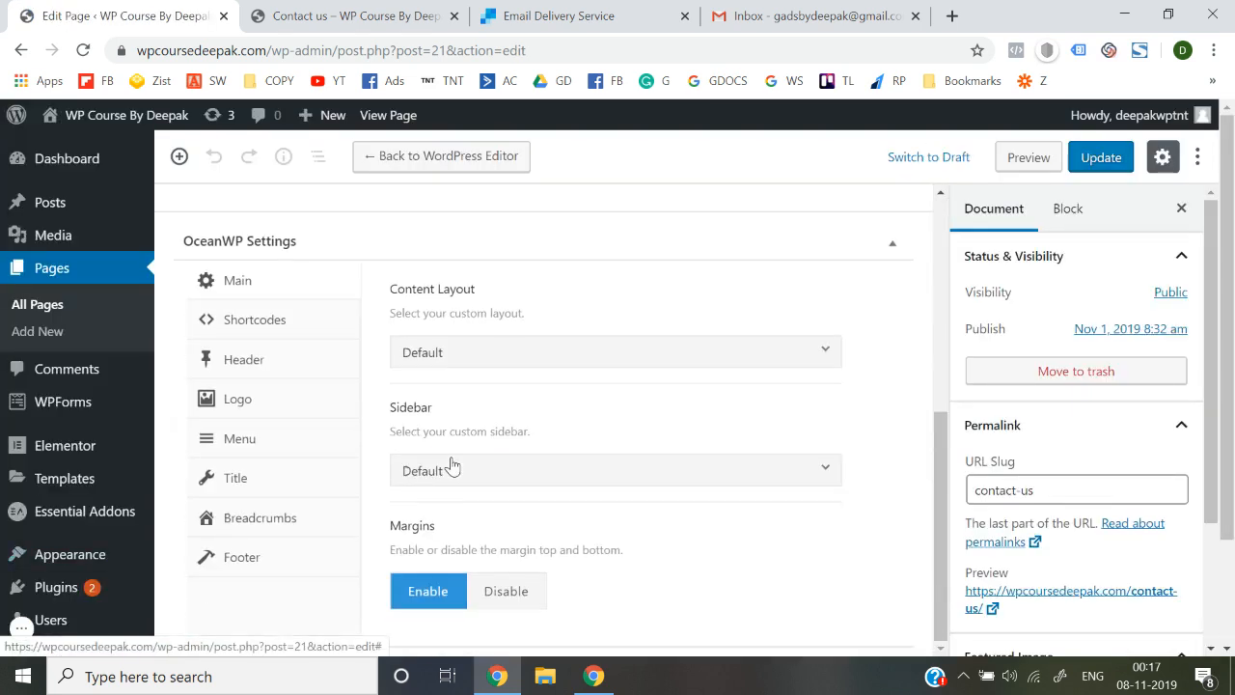
{"action": "left_click", "coordinate": [476, 357]}
{"action": "left_click", "coordinate": [505, 538]}
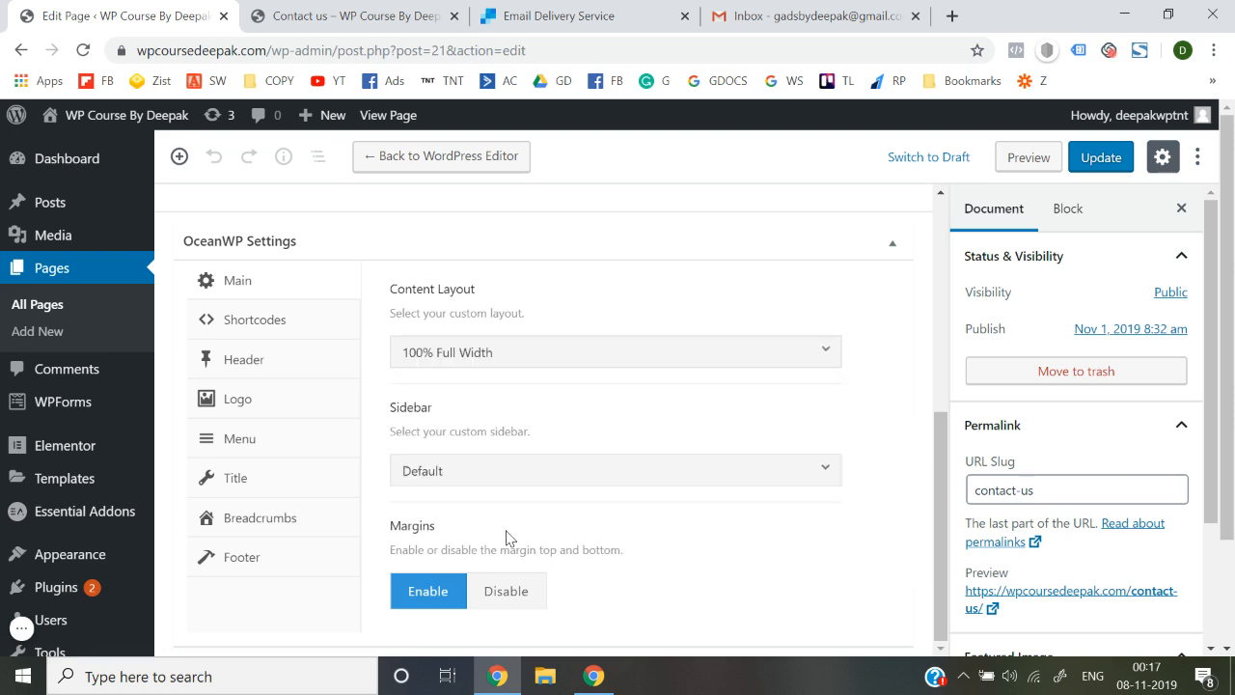
{"action": "left_click", "coordinate": [1090, 156]}
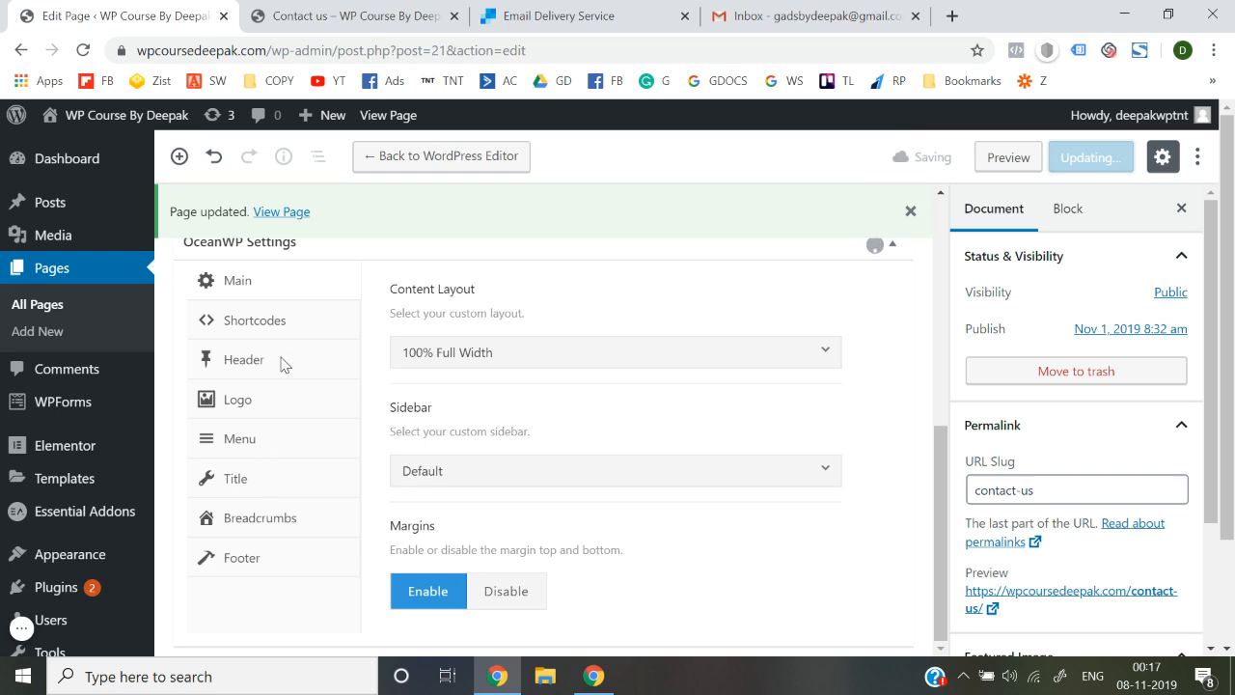
Set Display Page Title to Disable, update, and reload the live Contact us page
{"action": "left_click", "coordinate": [254, 481]}
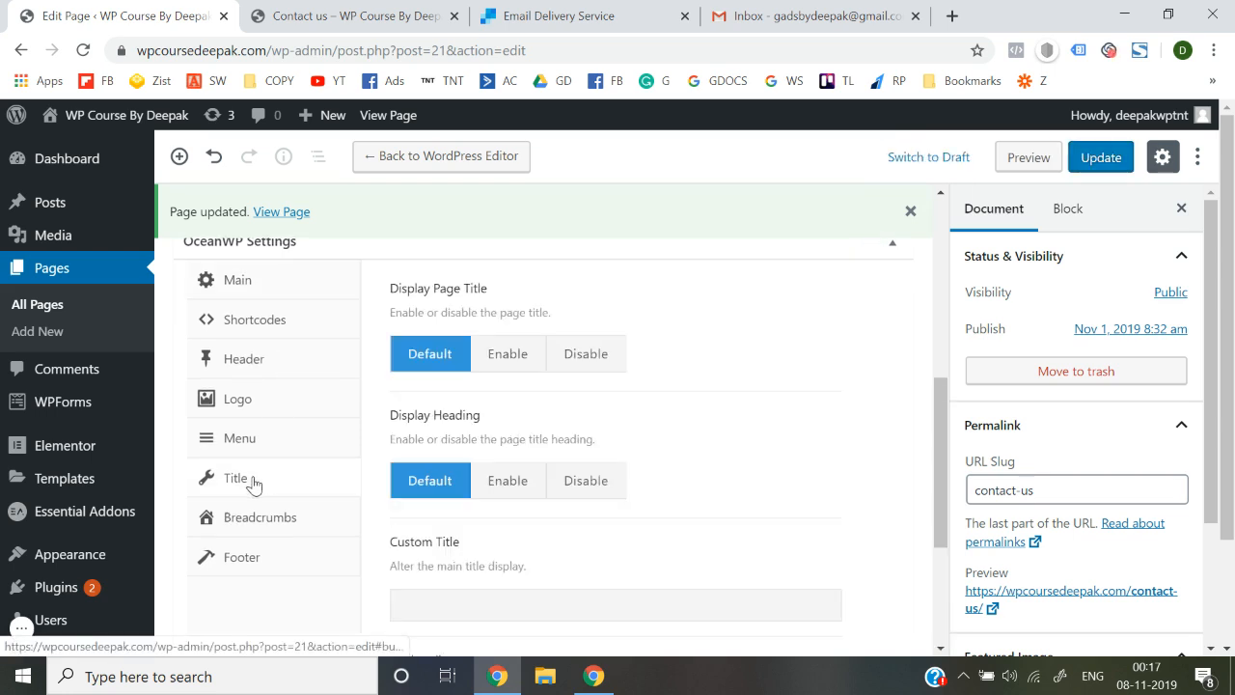
{"action": "left_click", "coordinate": [587, 355]}
{"action": "left_click", "coordinate": [1106, 166]}
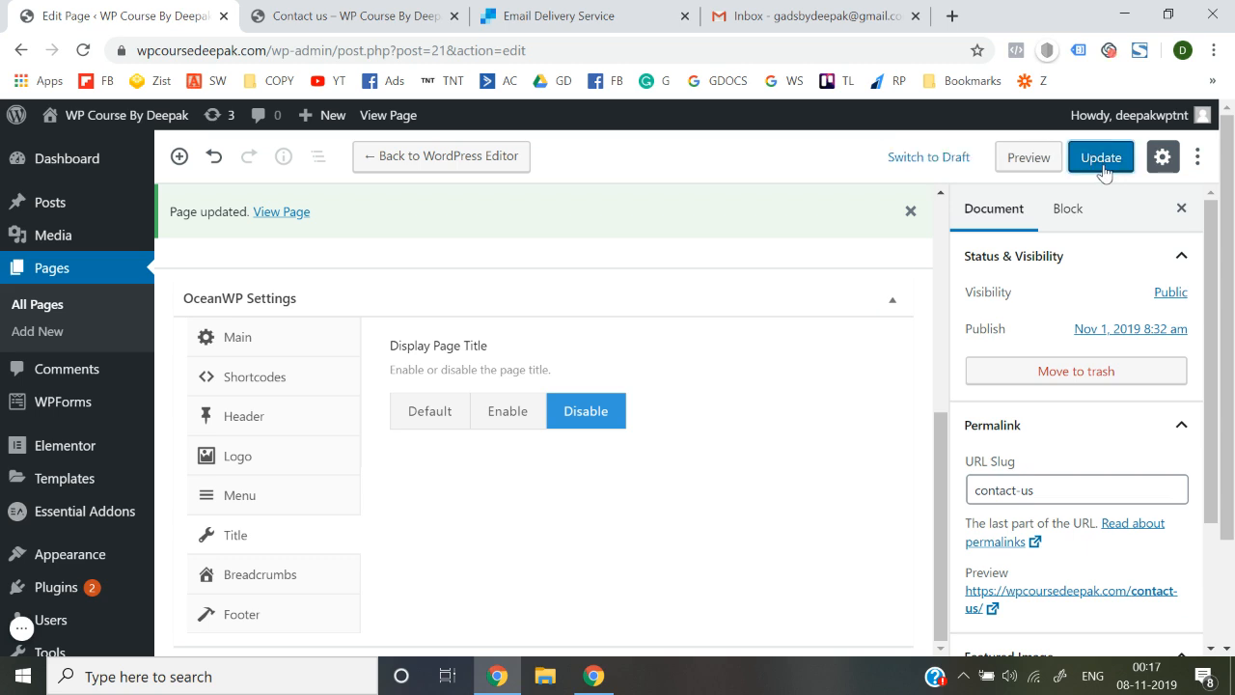
{"action": "left_click", "coordinate": [400, 10]}
{"action": "left_click", "coordinate": [408, 59]}
{"action": "key", "text": "Return"}
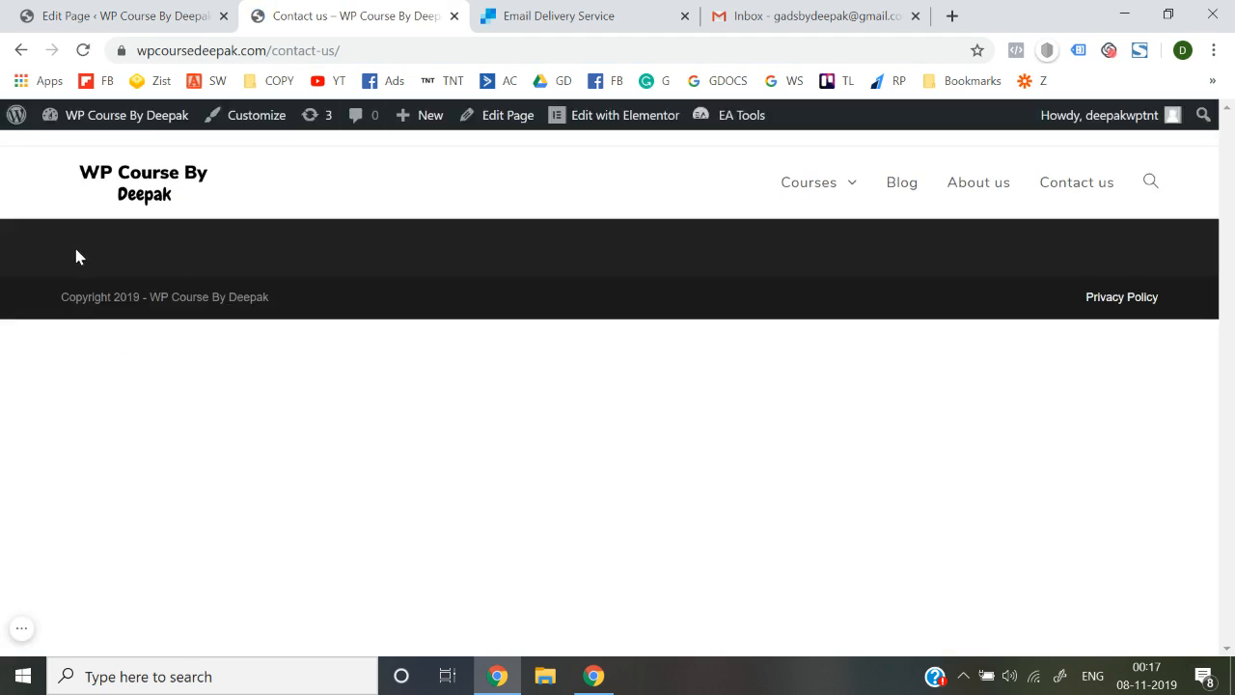
{"action": "left_click", "coordinate": [126, 9]}
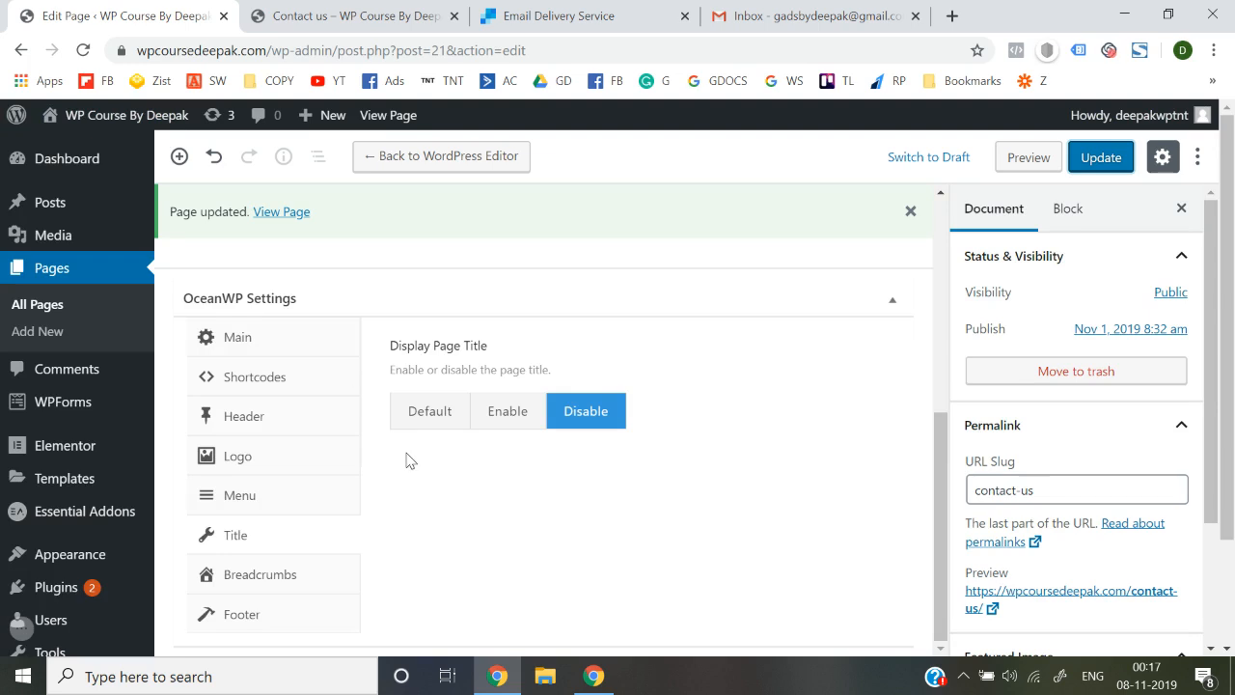
Set Display Footer Widgets Area to Disable for Contact us, update, and reload the live page
{"action": "left_click", "coordinate": [228, 623]}
{"action": "left_click", "coordinate": [585, 415]}
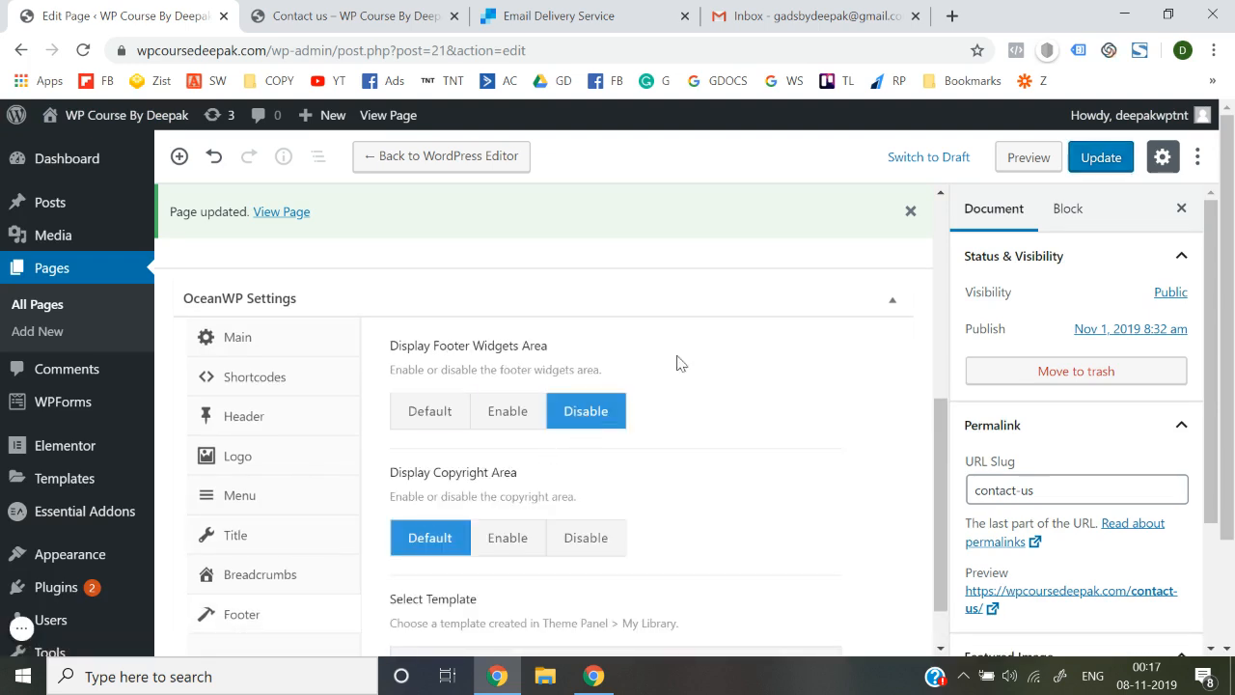
{"action": "left_click", "coordinate": [1120, 156]}
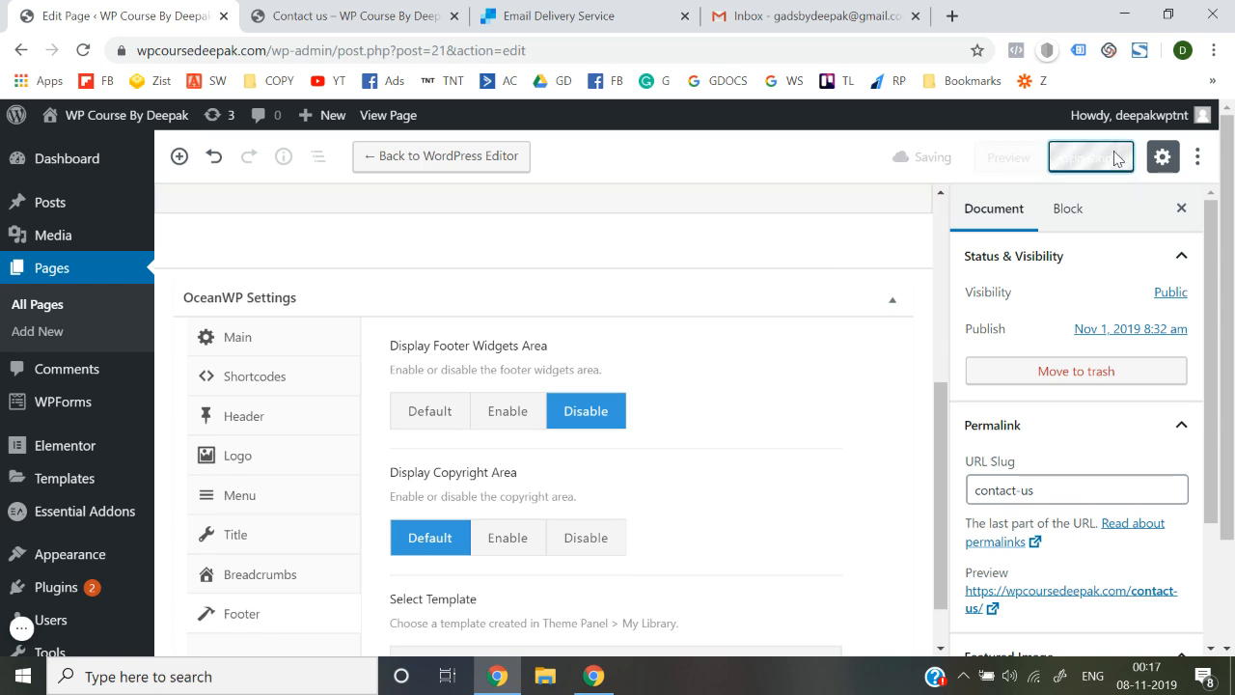
{"action": "left_click", "coordinate": [297, 9]}
{"action": "left_click", "coordinate": [395, 52]}
{"action": "key", "text": "Return"}
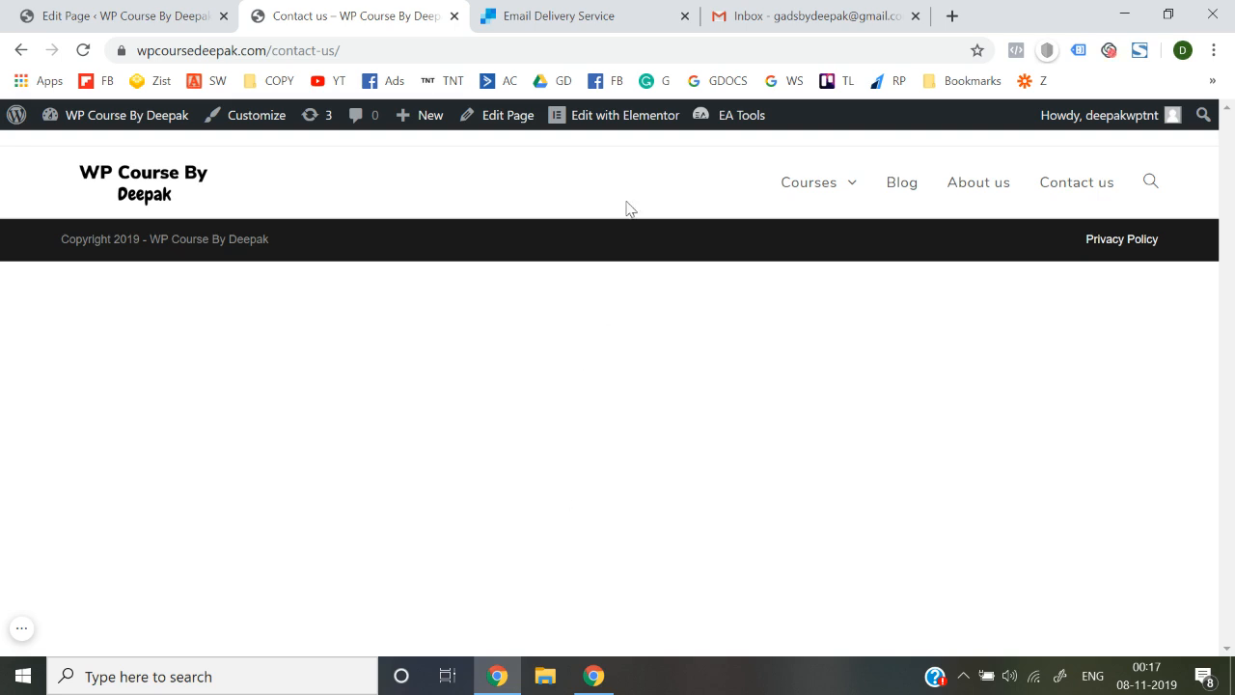
Open Contact us in Elementor and add a single-column section at the top
{"action": "left_click", "coordinate": [595, 120]}
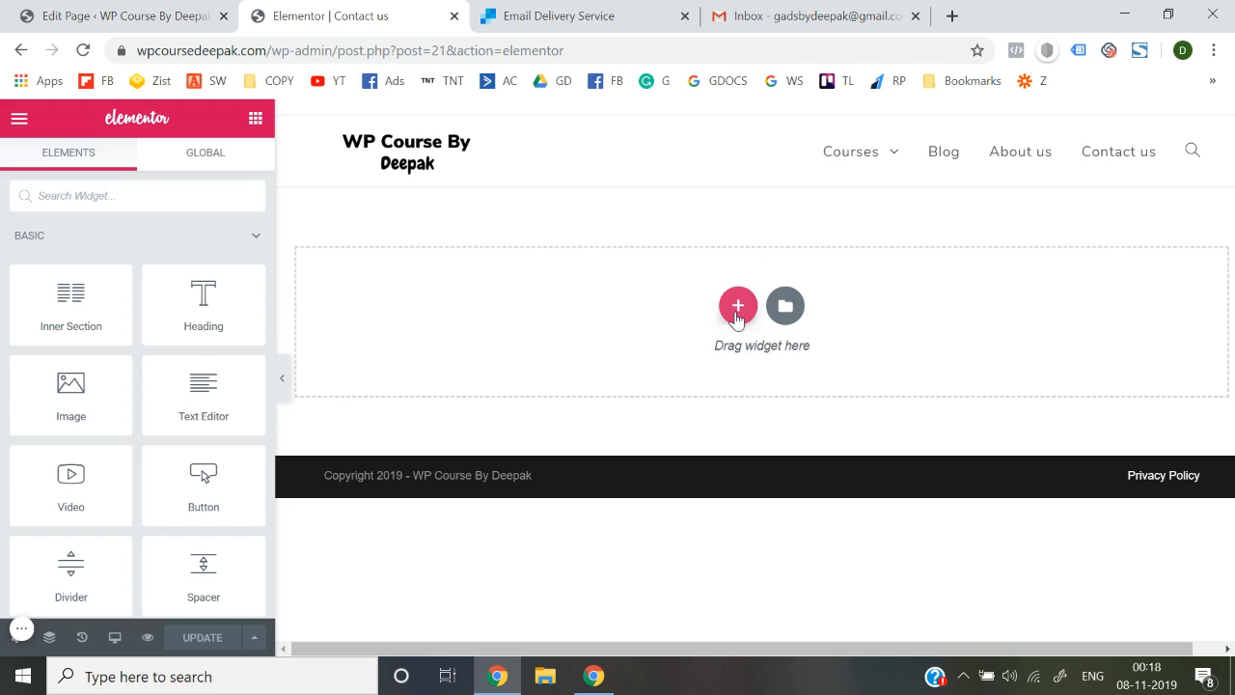
{"action": "left_click", "coordinate": [738, 307]}
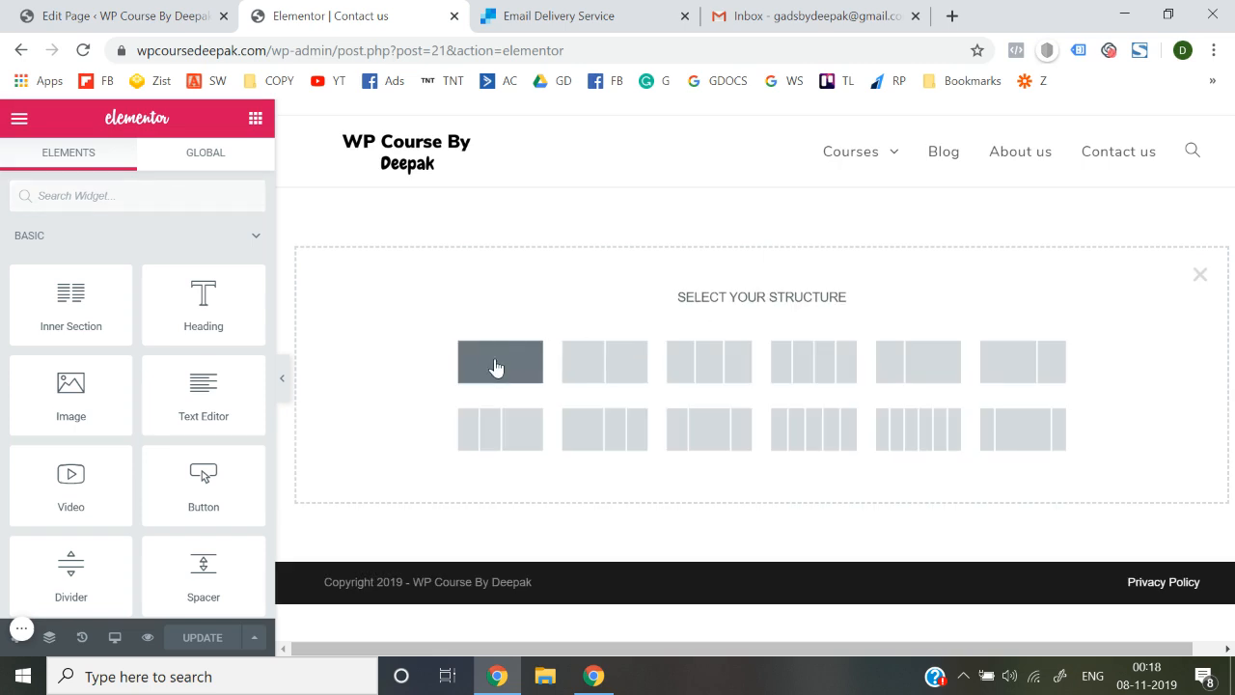
{"action": "left_click", "coordinate": [496, 367]}
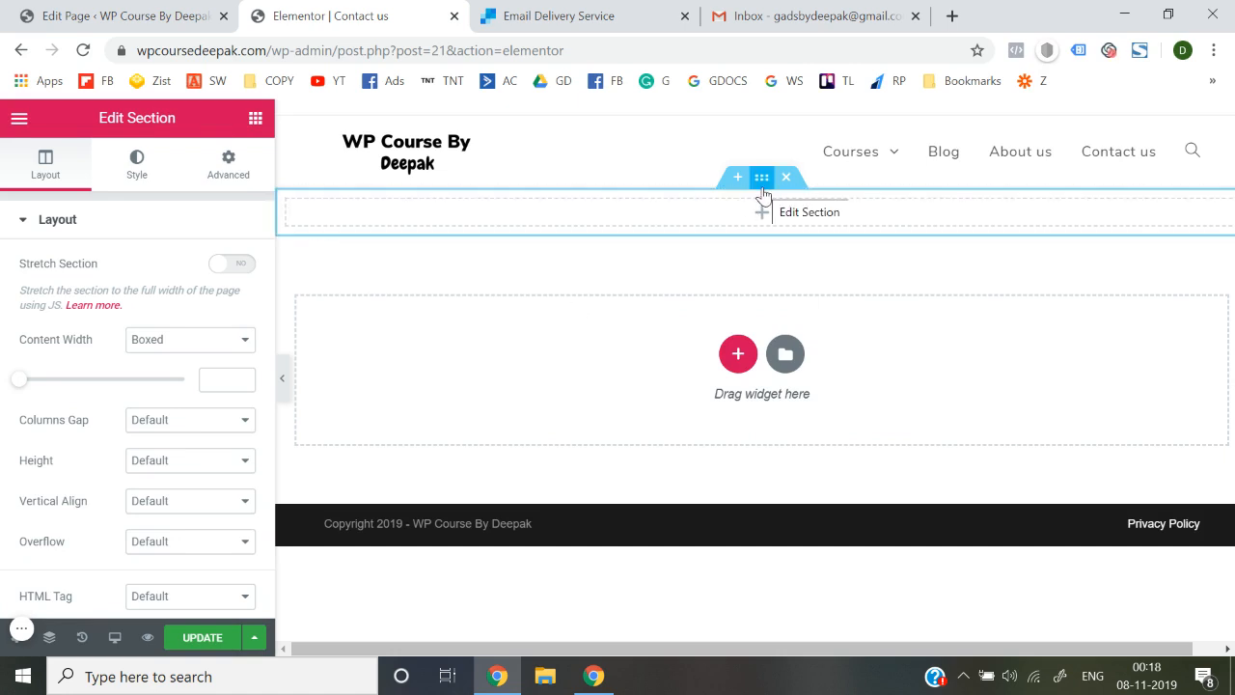
Search Google for 'pexels' in a new tab and open the Pexels site
{"action": "left_click", "coordinate": [952, 15]}
{"action": "type", "text": "p"}
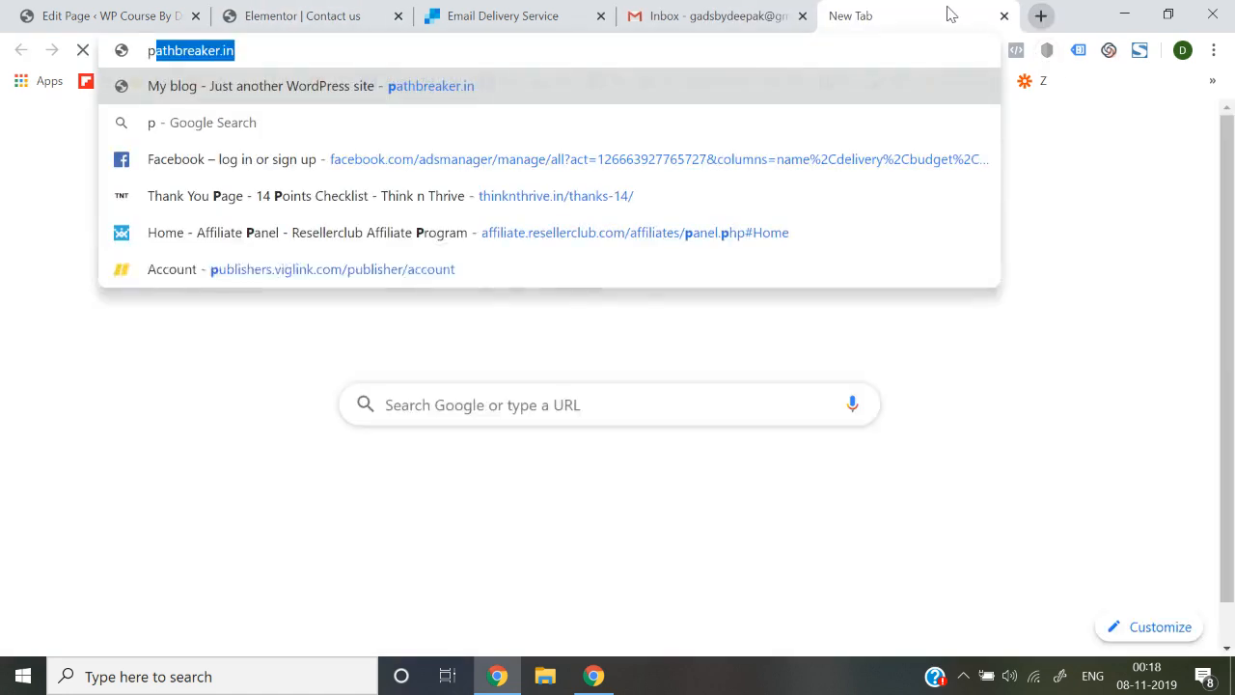
{"action": "type", "text": "exels"}
{"action": "key", "text": "Return"}
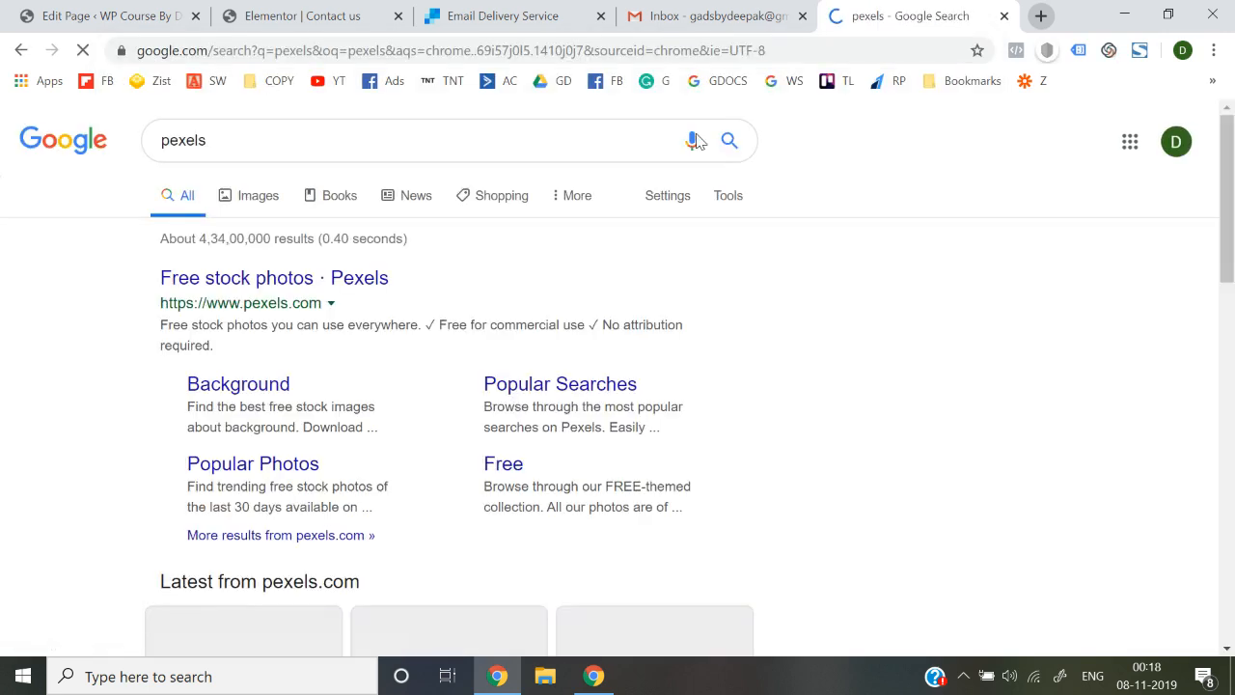
{"action": "left_click", "coordinate": [329, 292]}
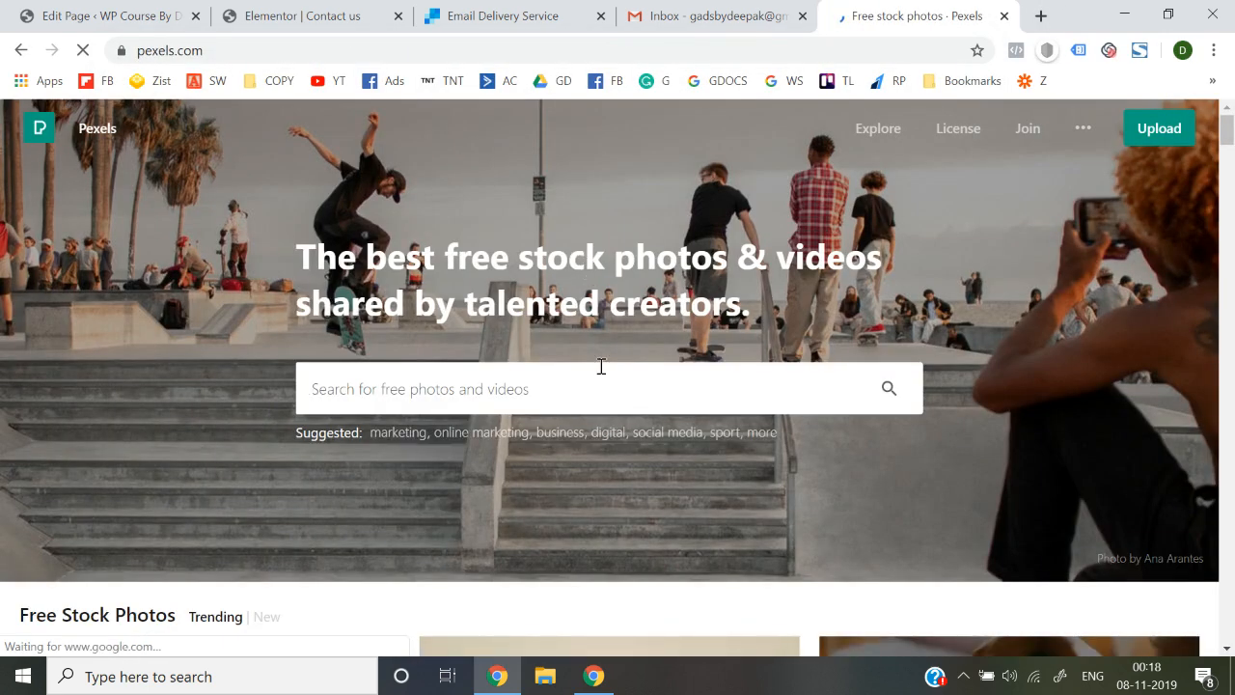
Search Pexels for 'contact' and open the photo of a hand holding a phone
{"action": "left_click", "coordinate": [600, 365]}
{"action": "type", "text": "c"}
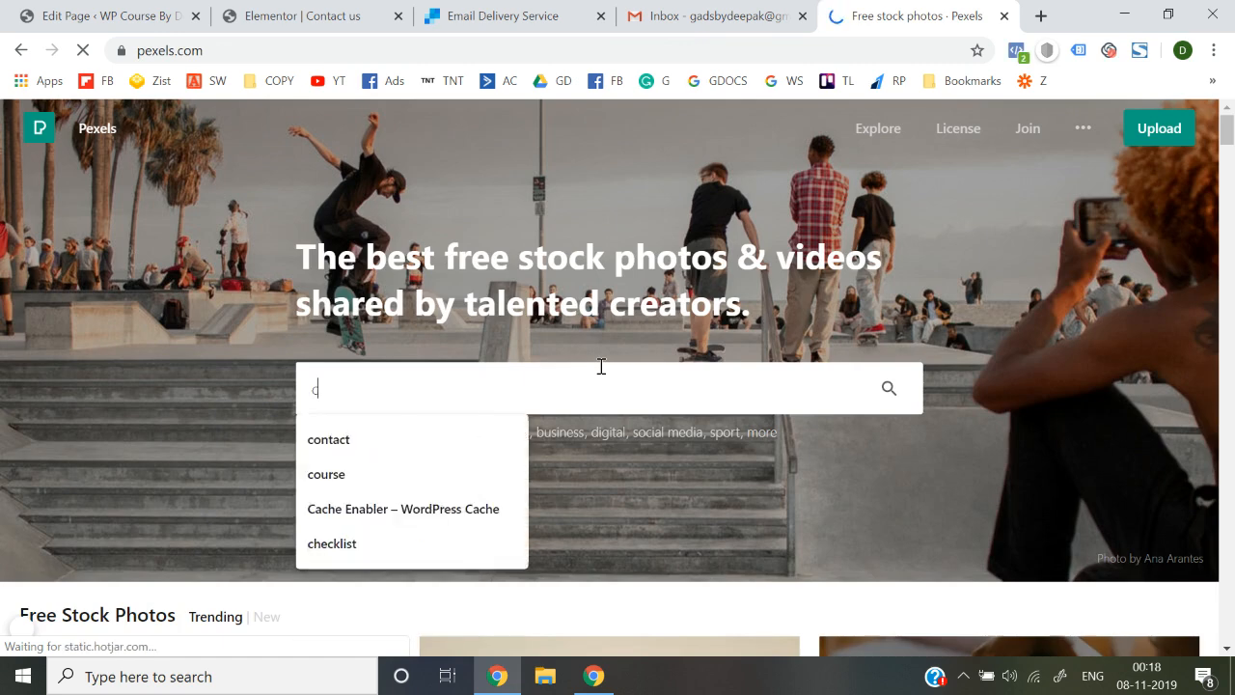
{"action": "type", "text": "ontact us"}
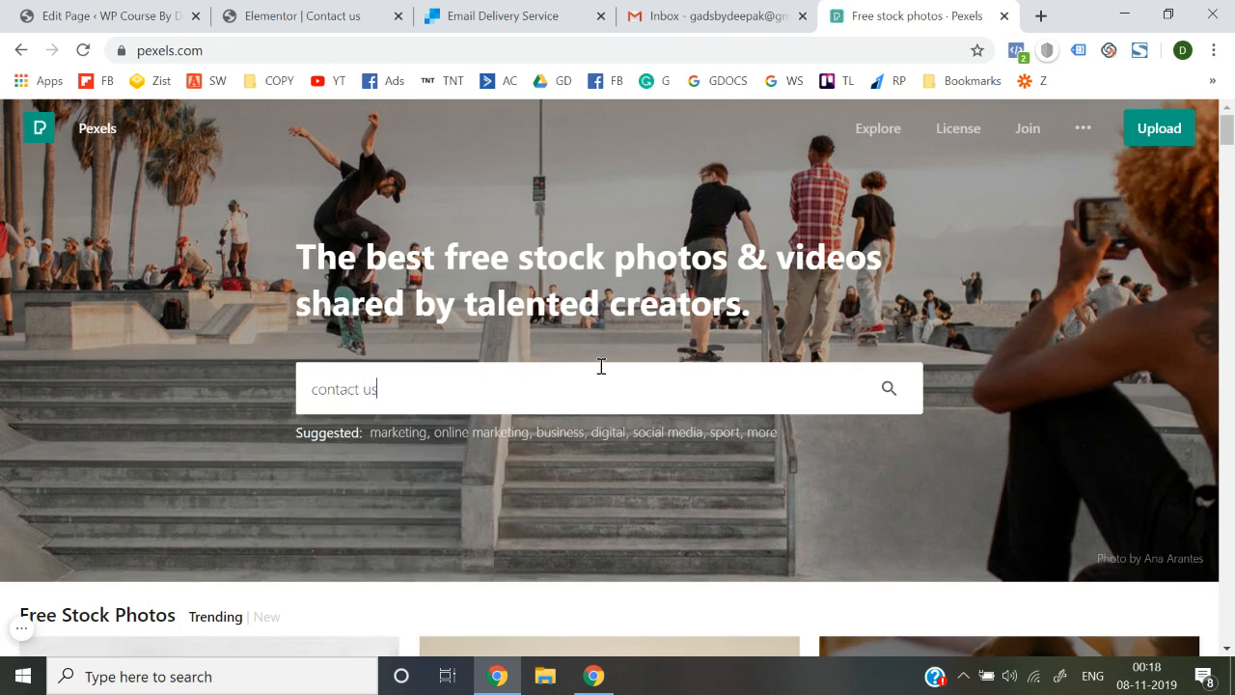
{"action": "key", "text": "Return"}
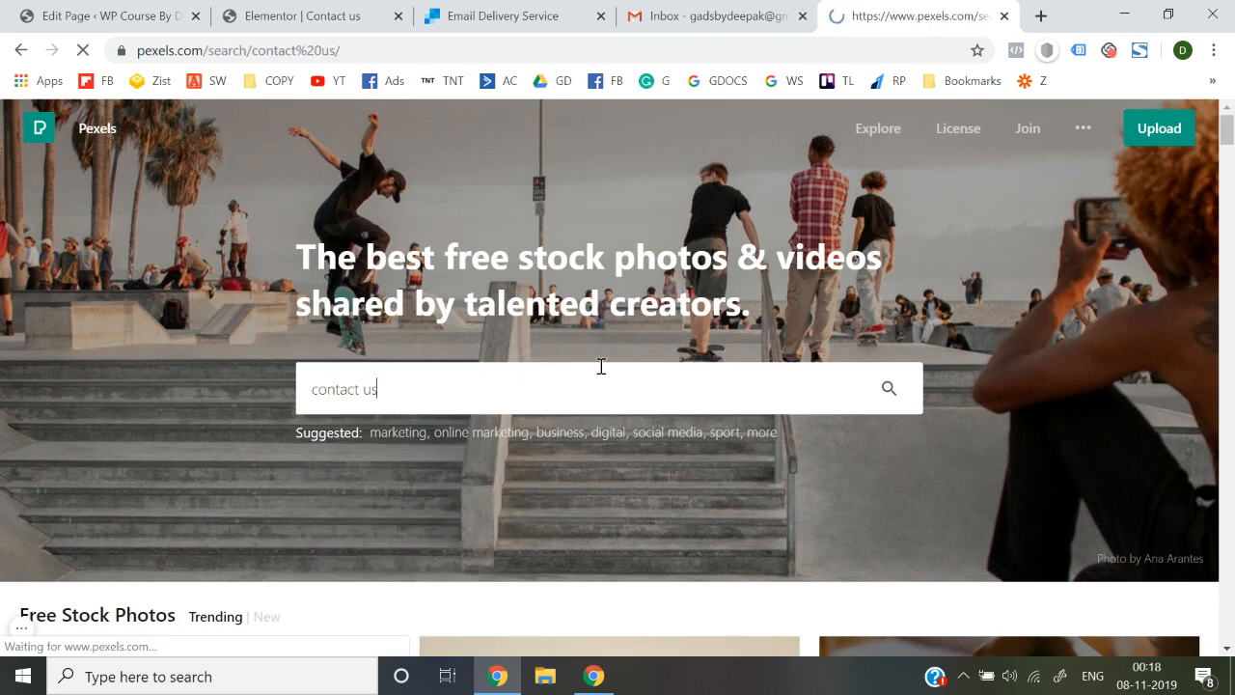
{"action": "scroll", "coordinate": [600, 366], "scroll_direction": "down", "scroll_amount": 1}
{"action": "scroll", "coordinate": [600, 366], "scroll_direction": "down", "scroll_amount": 4}
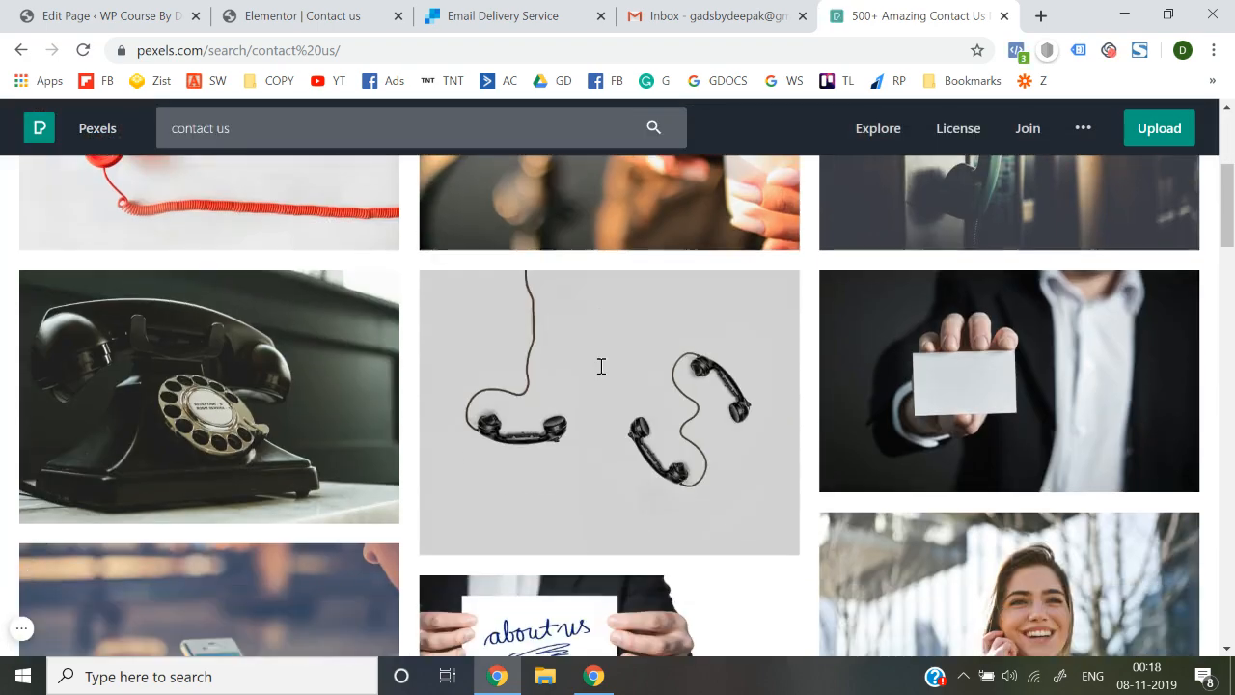
{"action": "scroll", "coordinate": [600, 366], "scroll_direction": "down", "scroll_amount": 3}
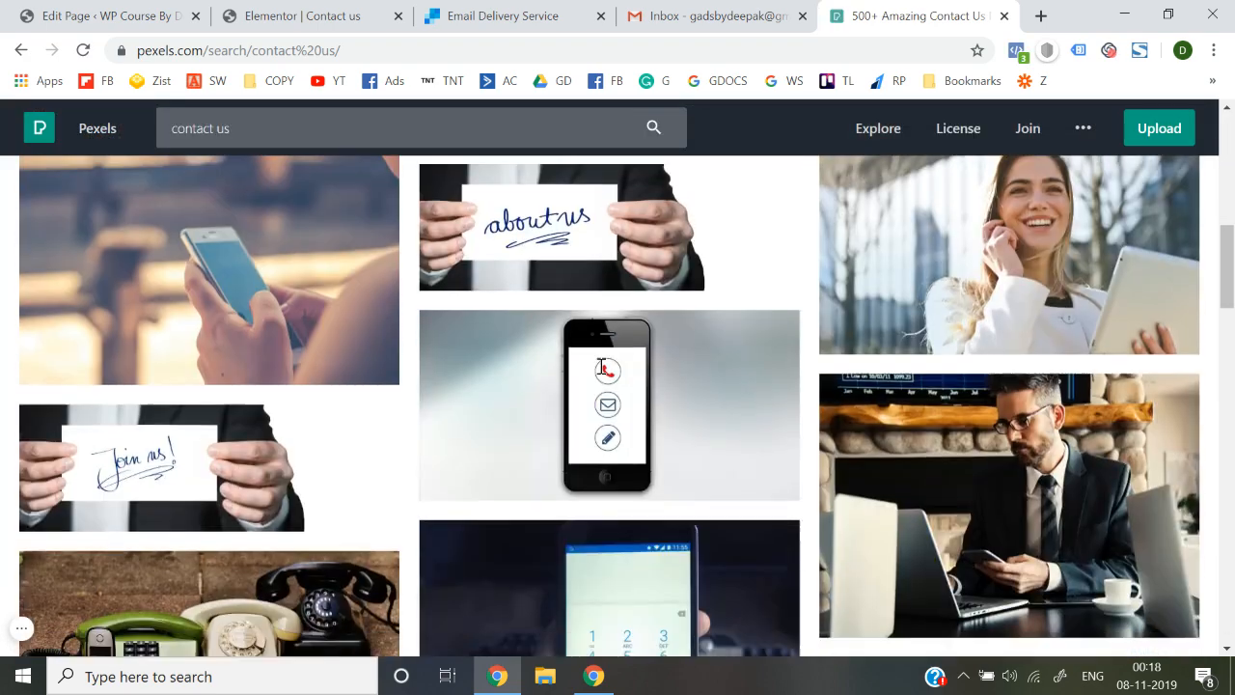
{"action": "scroll", "coordinate": [600, 366], "scroll_direction": "down", "scroll_amount": 5}
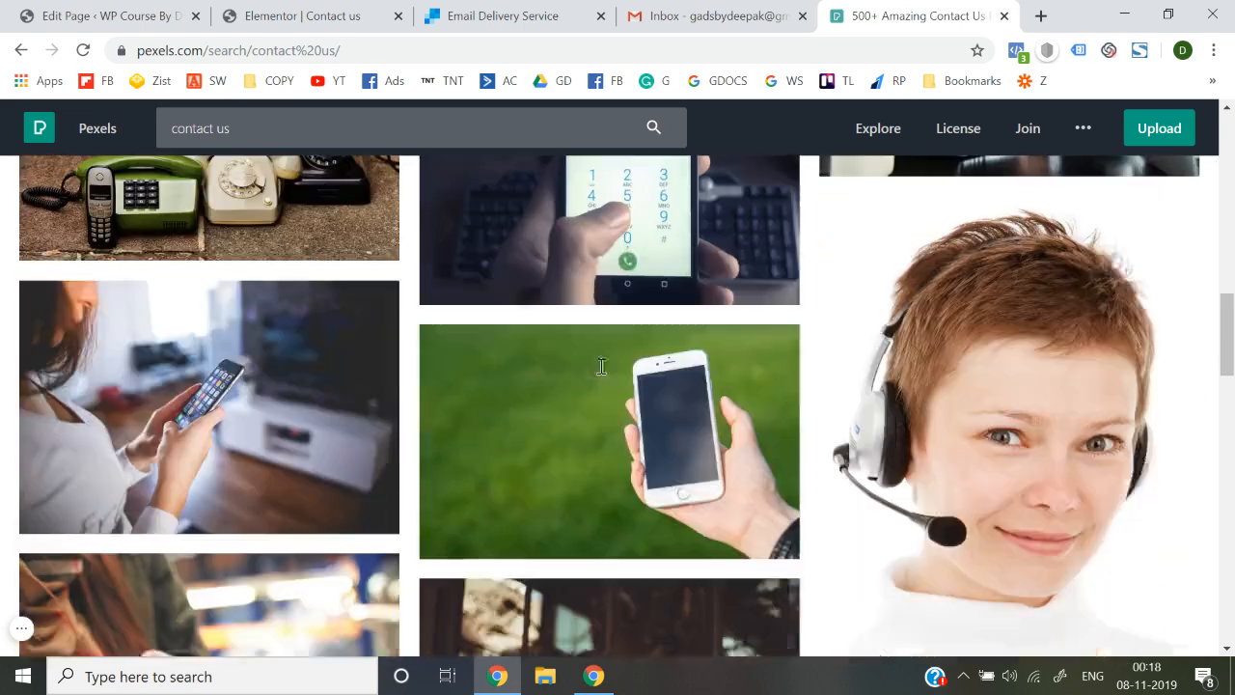
{"action": "scroll", "coordinate": [600, 365], "scroll_direction": "down", "scroll_amount": 5}
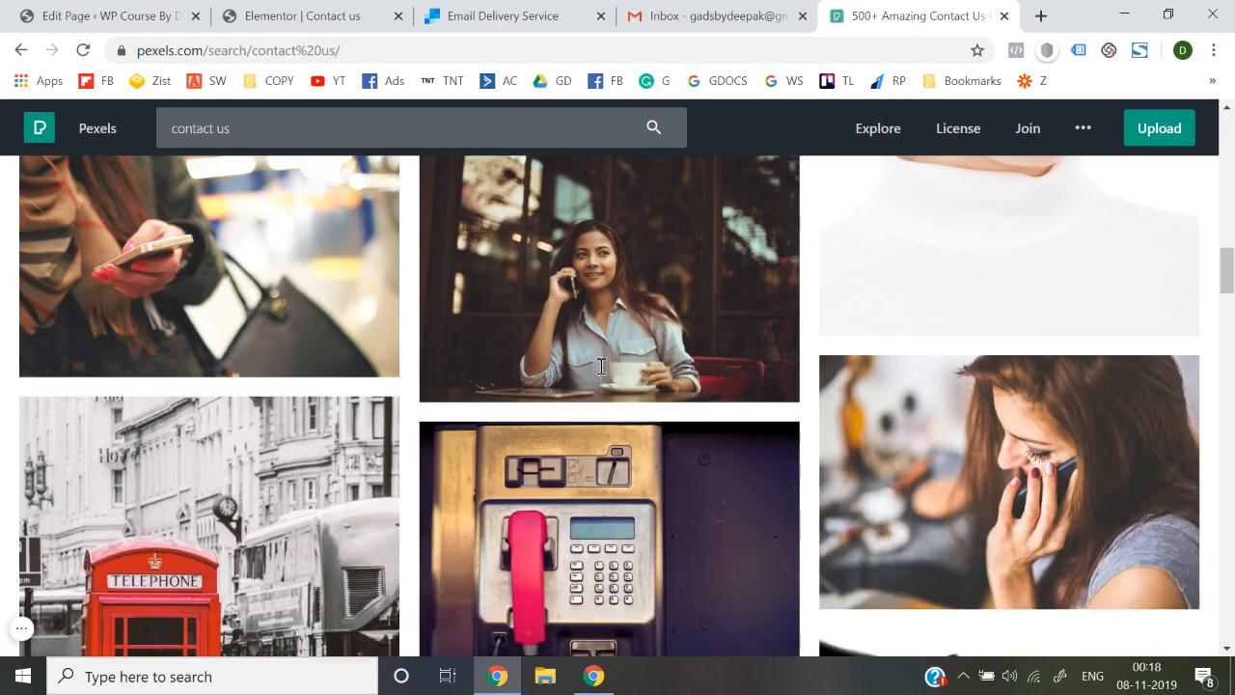
{"action": "scroll", "coordinate": [600, 365], "scroll_direction": "down", "scroll_amount": 7}
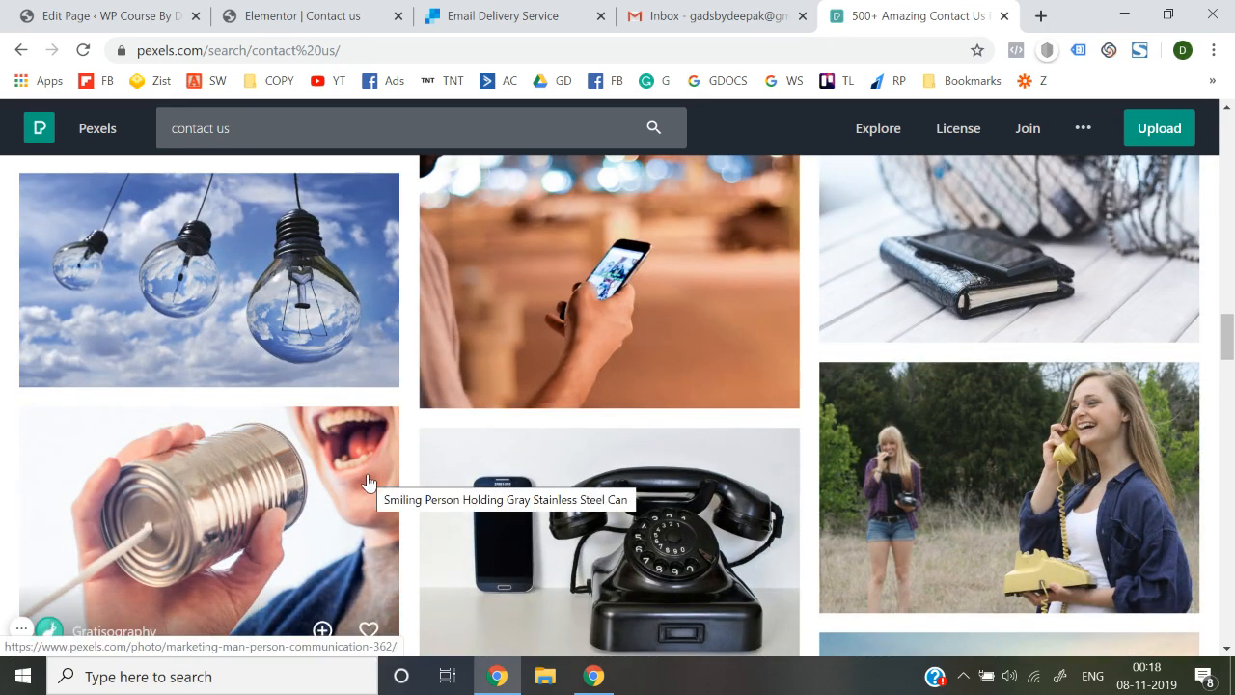
{"action": "scroll", "coordinate": [365, 482], "scroll_direction": "down", "scroll_amount": 1}
{"action": "scroll", "coordinate": [366, 482], "scroll_direction": "up", "scroll_amount": 2}
{"action": "scroll", "coordinate": [579, 453], "scroll_direction": "down", "scroll_amount": 7}
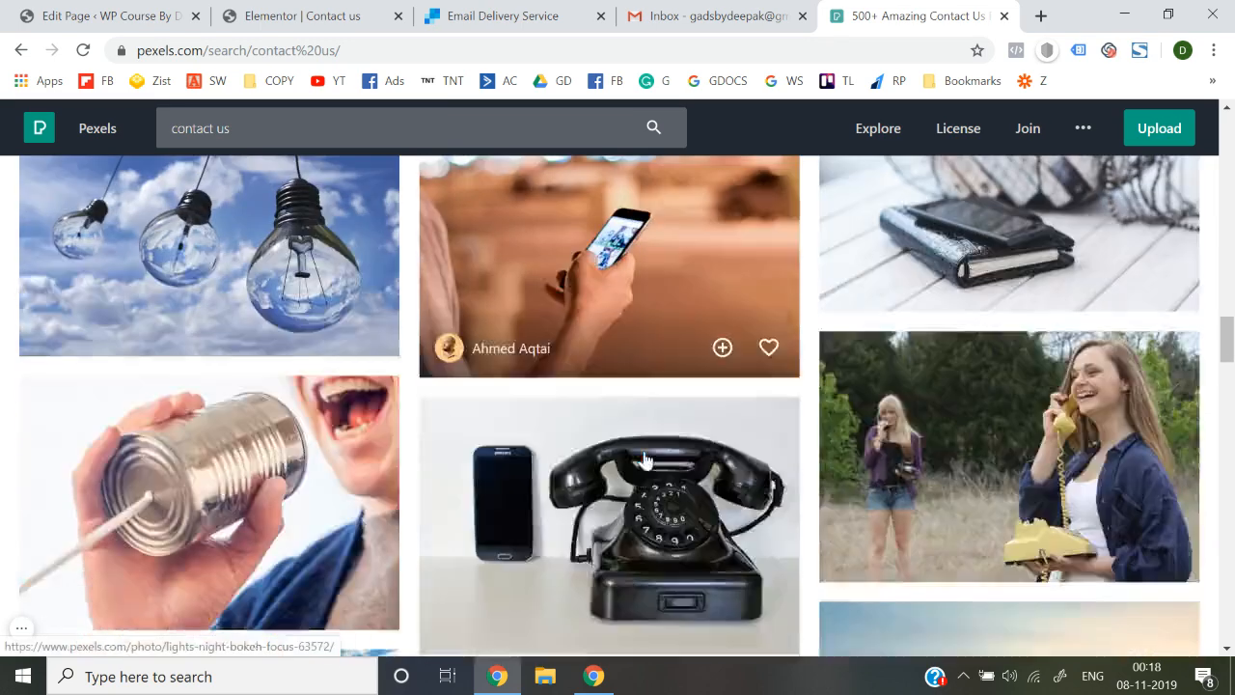
{"action": "scroll", "coordinate": [644, 461], "scroll_direction": "up", "scroll_amount": 7}
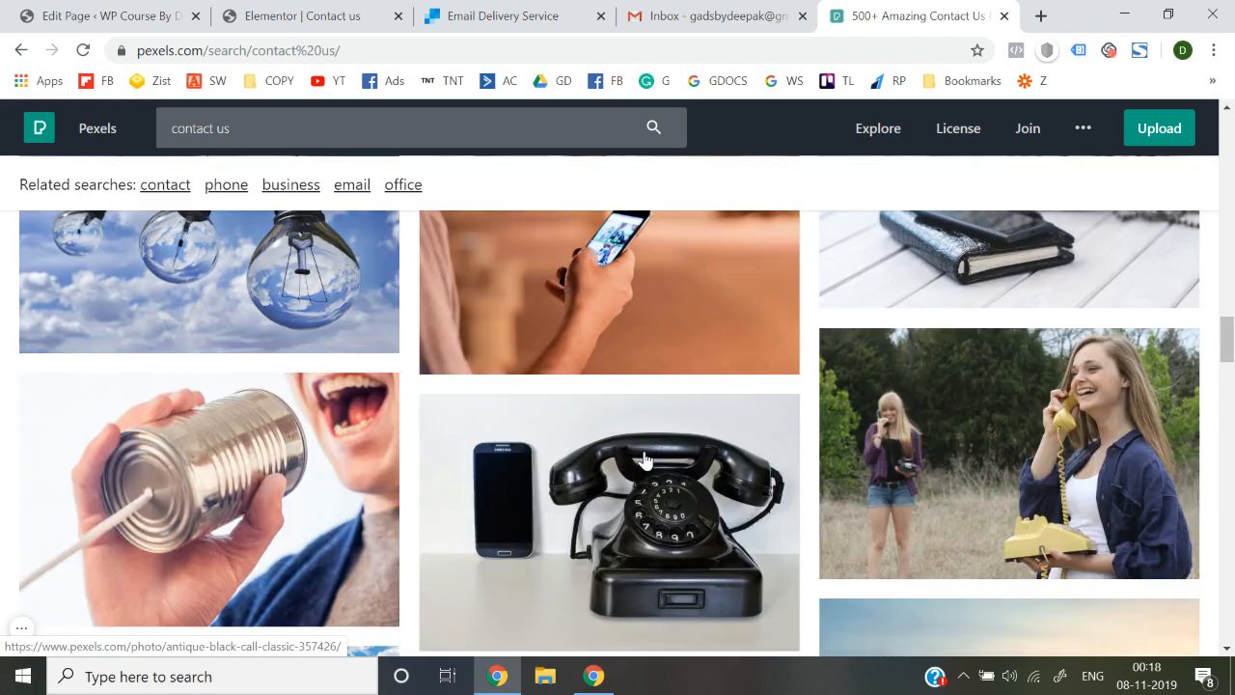
{"action": "left_click", "coordinate": [548, 454]}
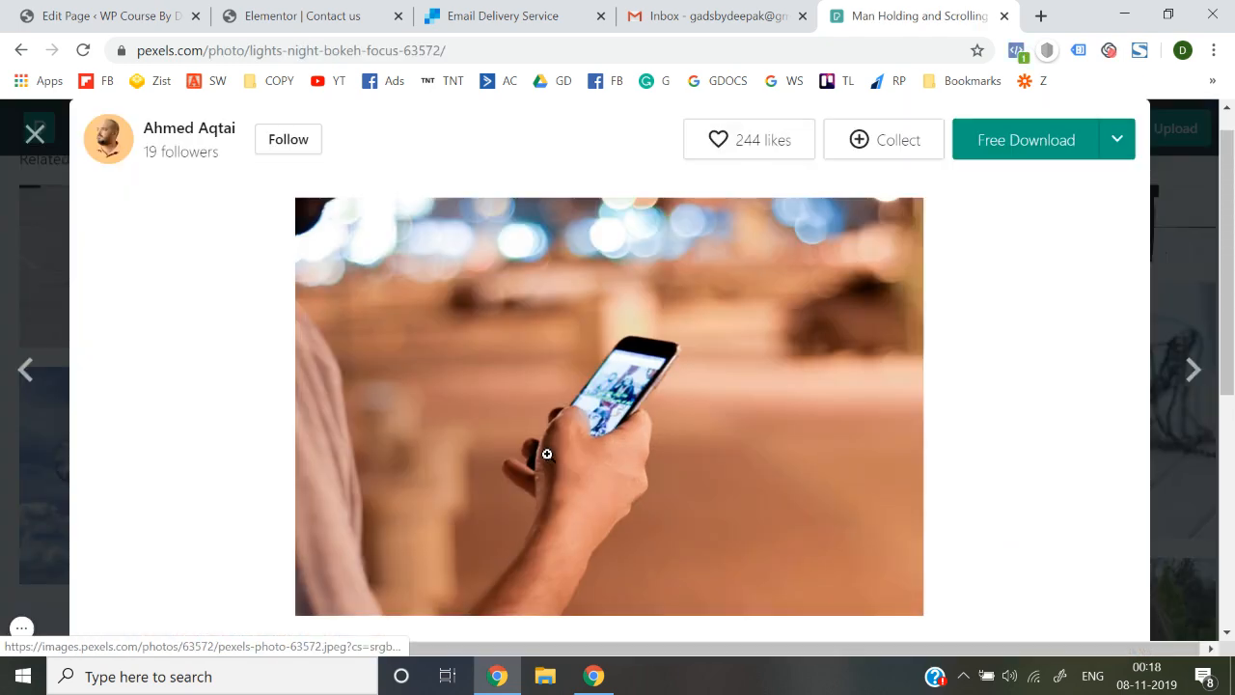
Download the photo as lights-night-bokeh-focus-63572.jpg and dismiss the thank-the-photographer prompt
{"action": "left_click", "coordinate": [1117, 147]}
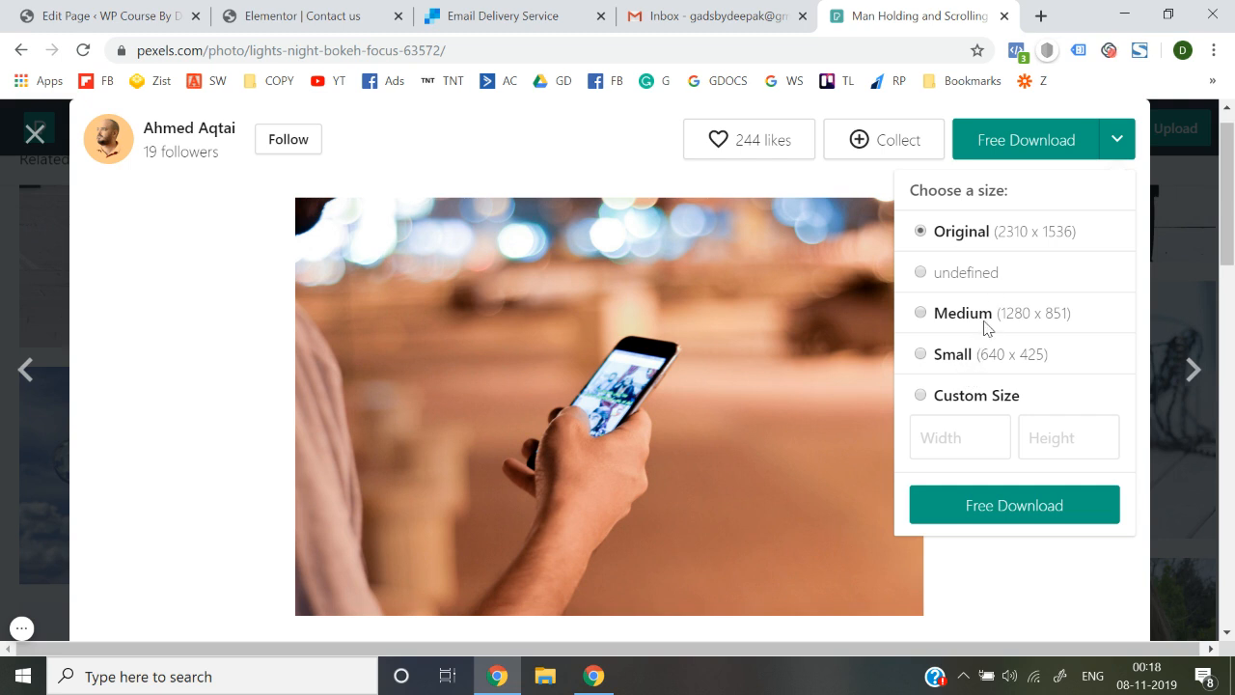
{"action": "left_click", "coordinate": [1005, 504]}
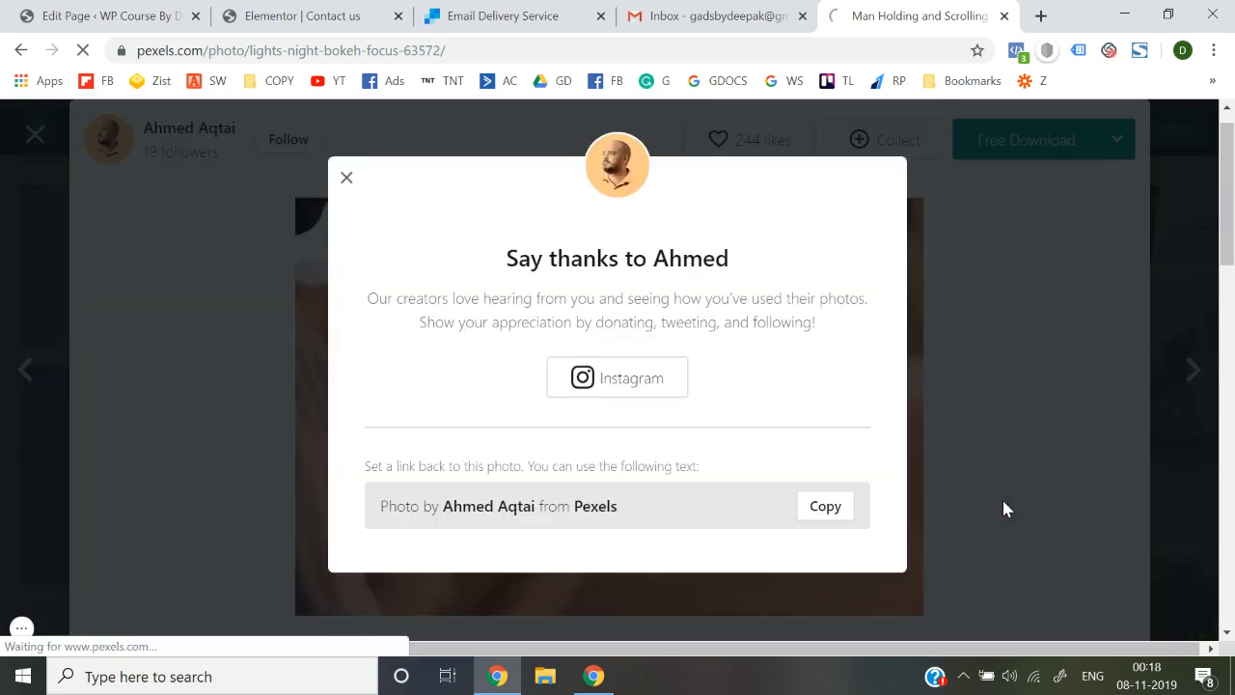
{"action": "left_click", "coordinate": [348, 183]}
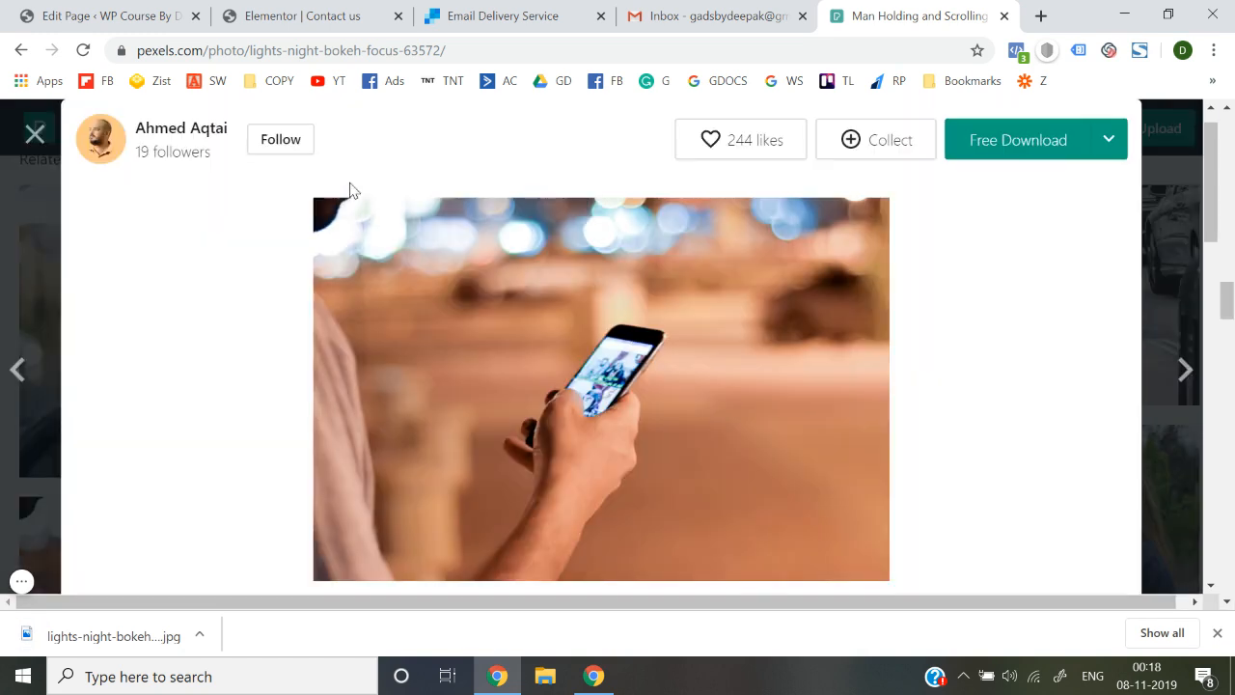
{"action": "right_click", "coordinate": [108, 642]}
Check in Downloads that the lights-night-bokeh-focus-63572 JPG is 105 KB, then close its Properties
{"action": "left_click", "coordinate": [160, 584]}
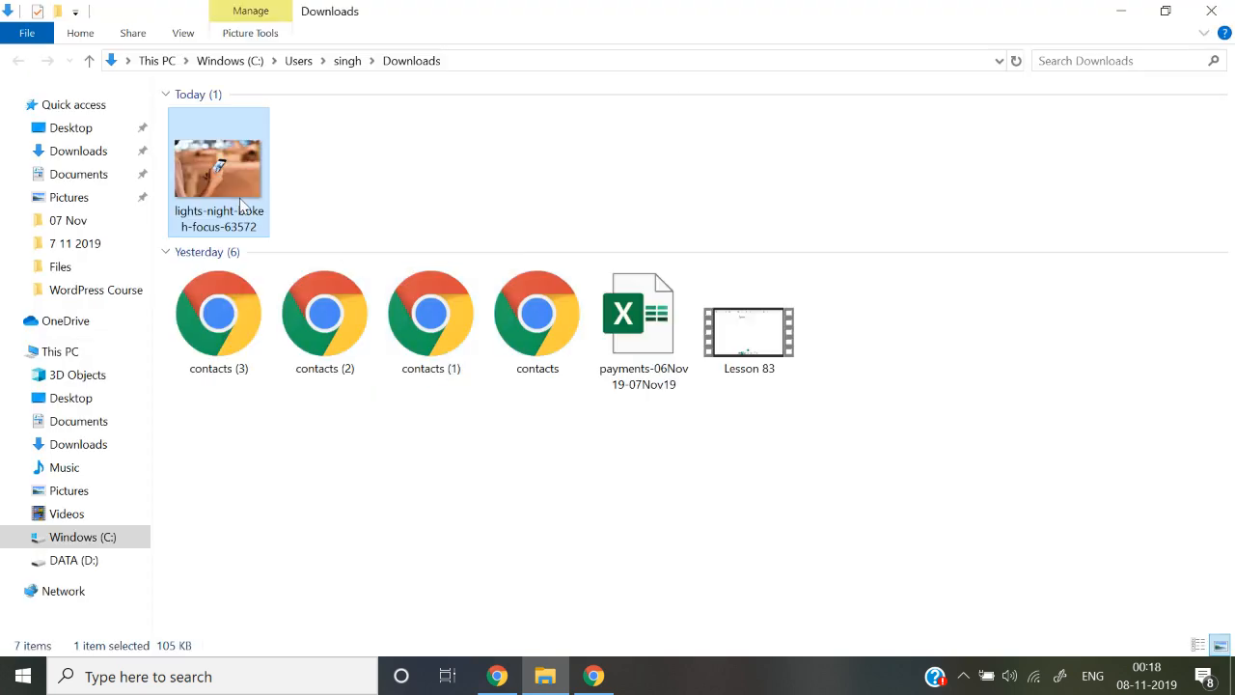
{"action": "right_click", "coordinate": [241, 205]}
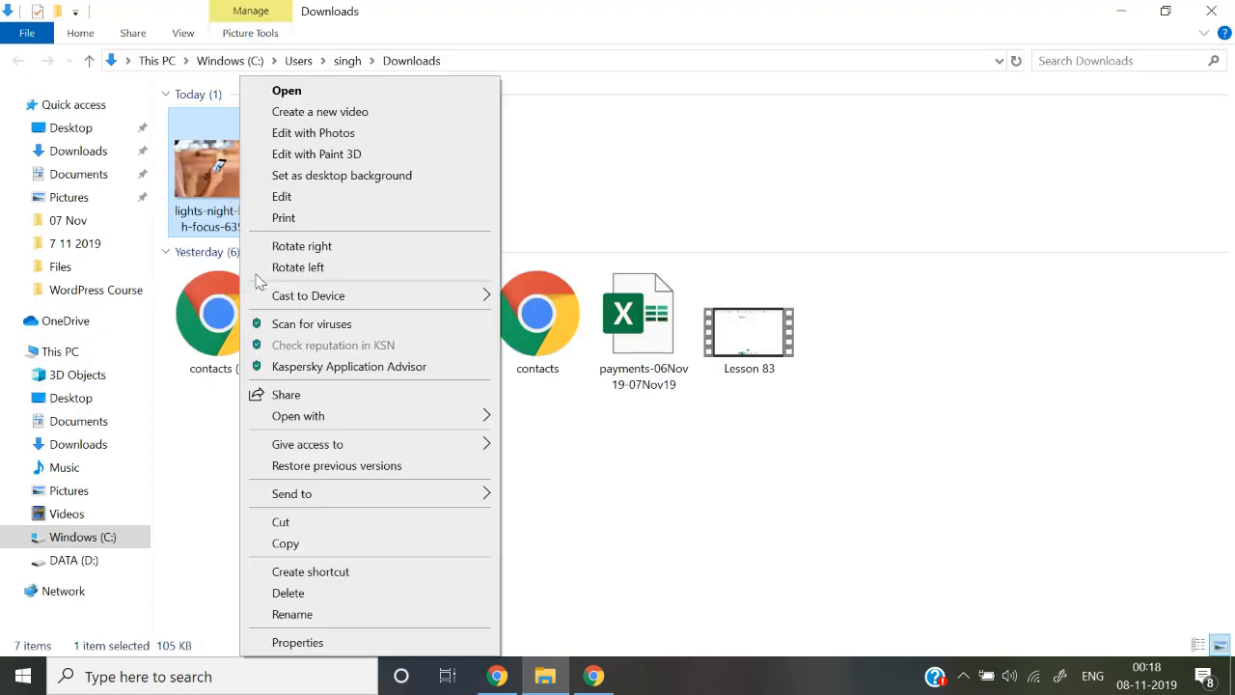
{"action": "left_click", "coordinate": [293, 642]}
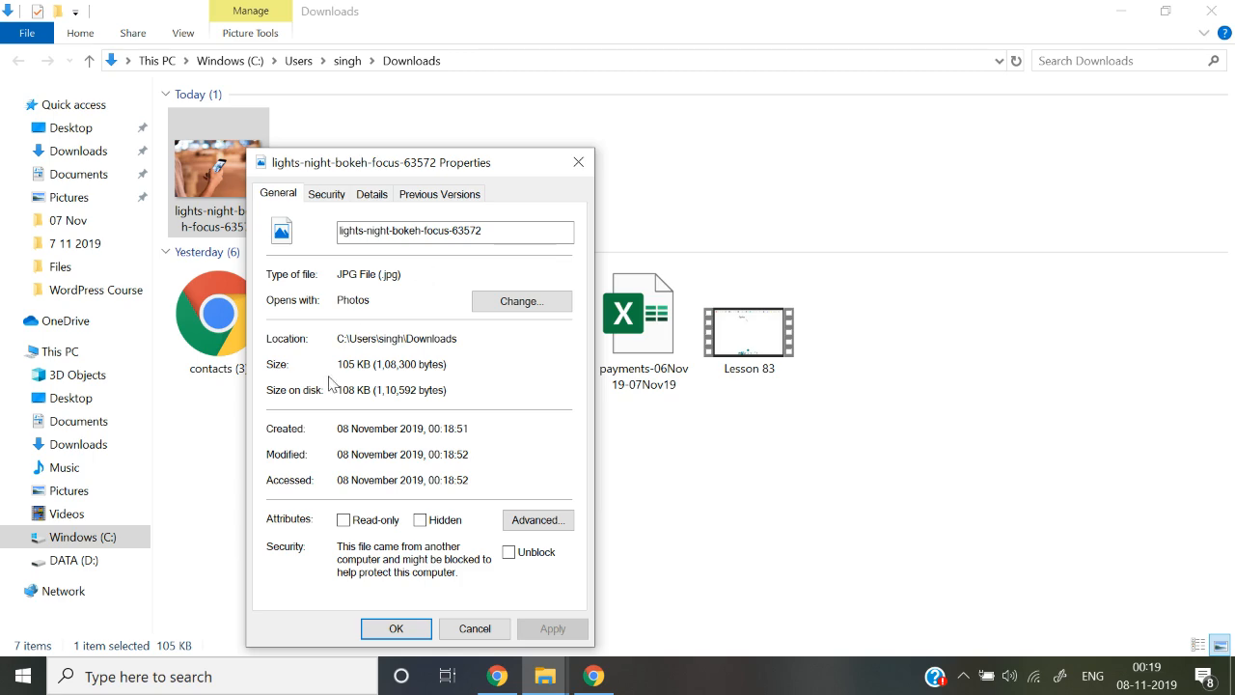
{"action": "left_click", "coordinate": [578, 163]}
Go to the TinyPNG website in Chrome
{"action": "key", "text": "alt+Tab"}
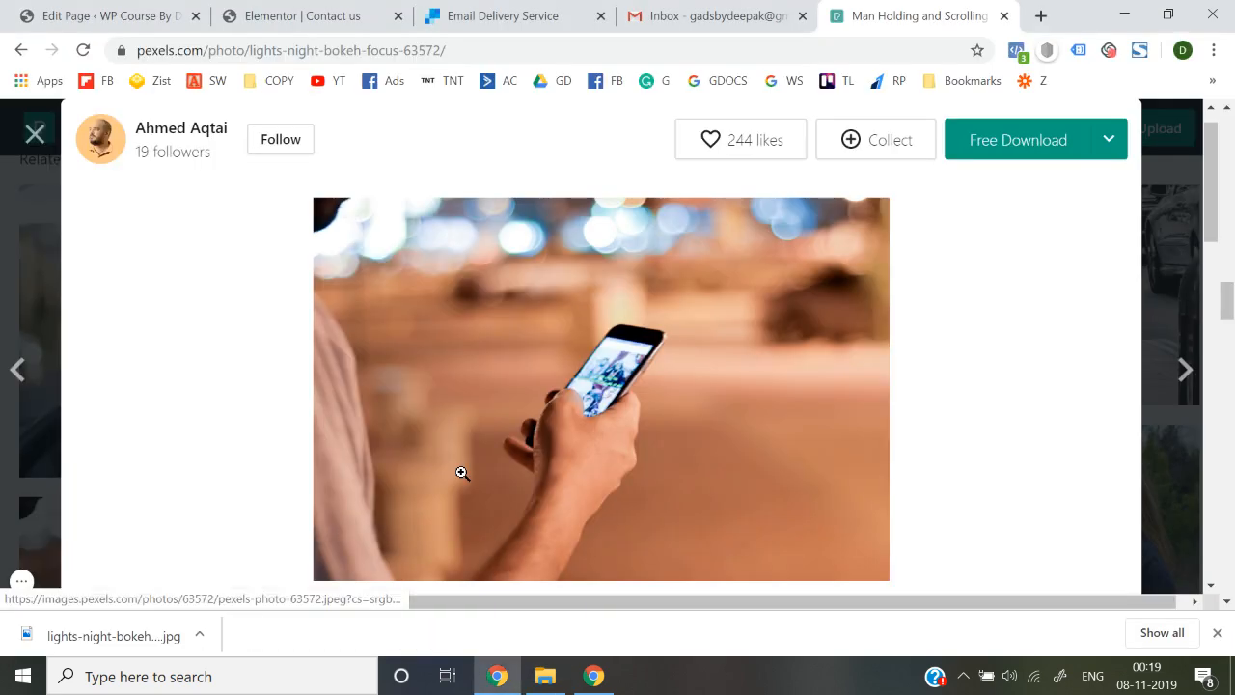
{"action": "left_click", "coordinate": [891, 55]}
{"action": "type", "text": "tin"}
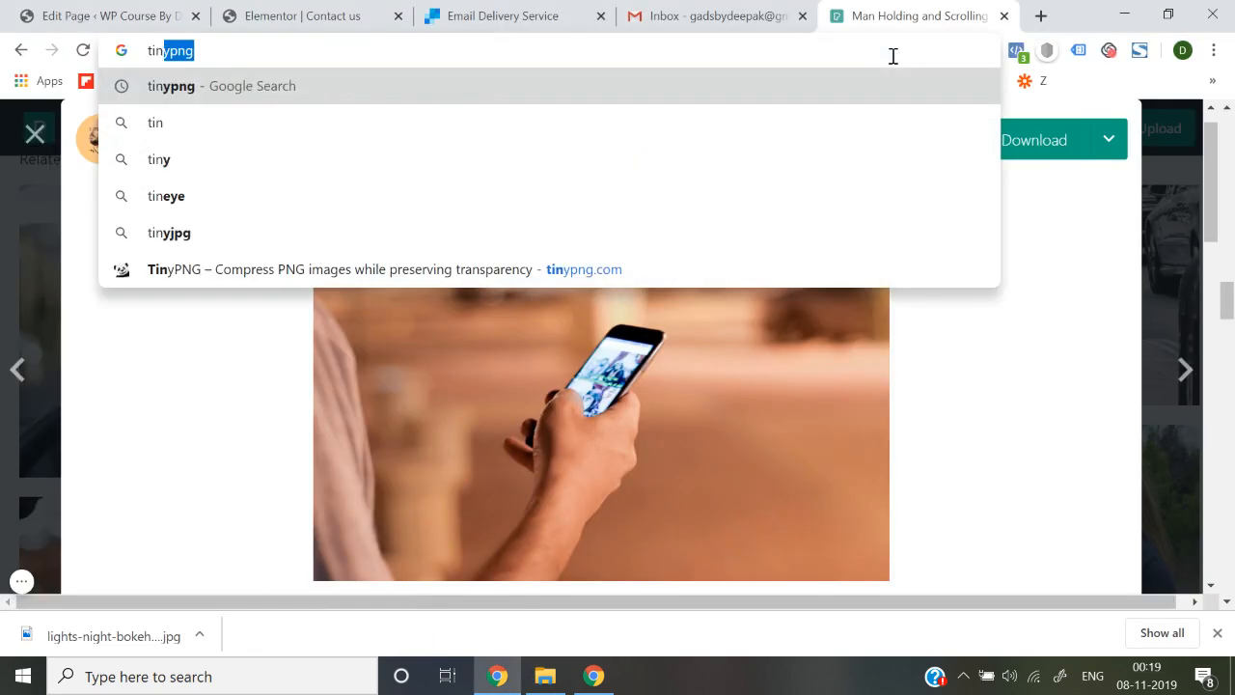
{"action": "type", "text": "y"}
{"action": "key", "text": "Down"}
{"action": "key", "text": "Down"}
{"action": "key", "text": "Down"}
{"action": "key", "text": "Down"}
{"action": "key", "text": "Down"}
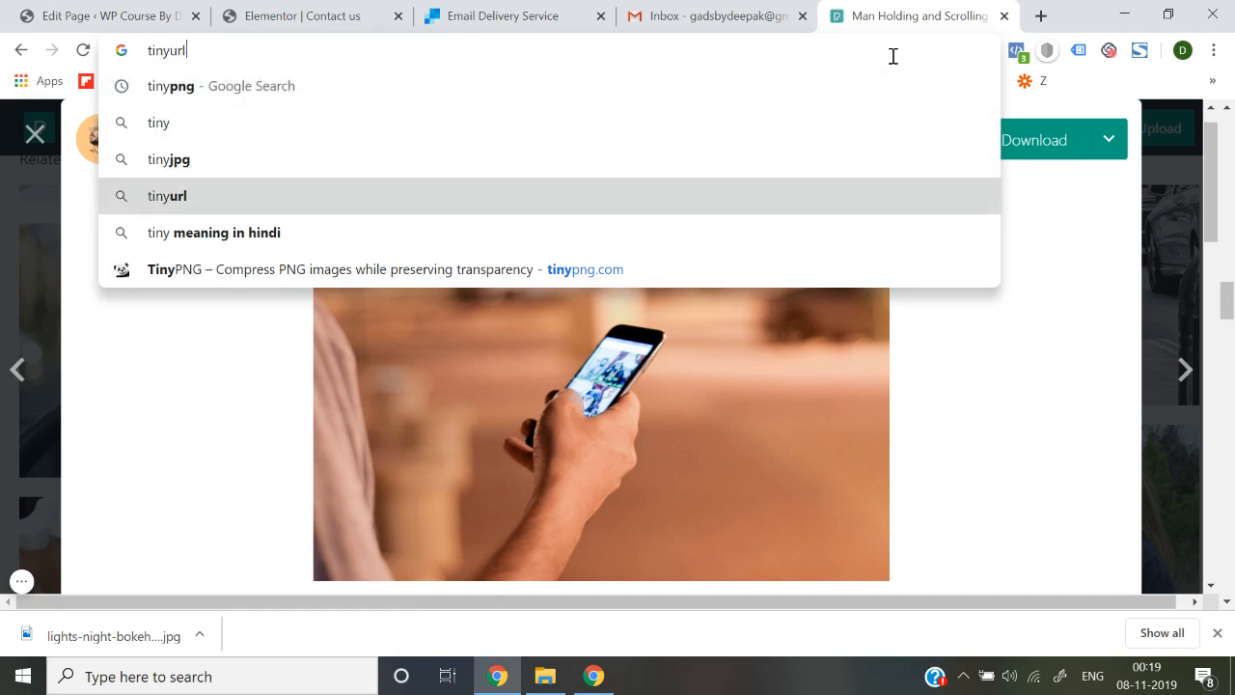
{"action": "key", "text": "Return"}
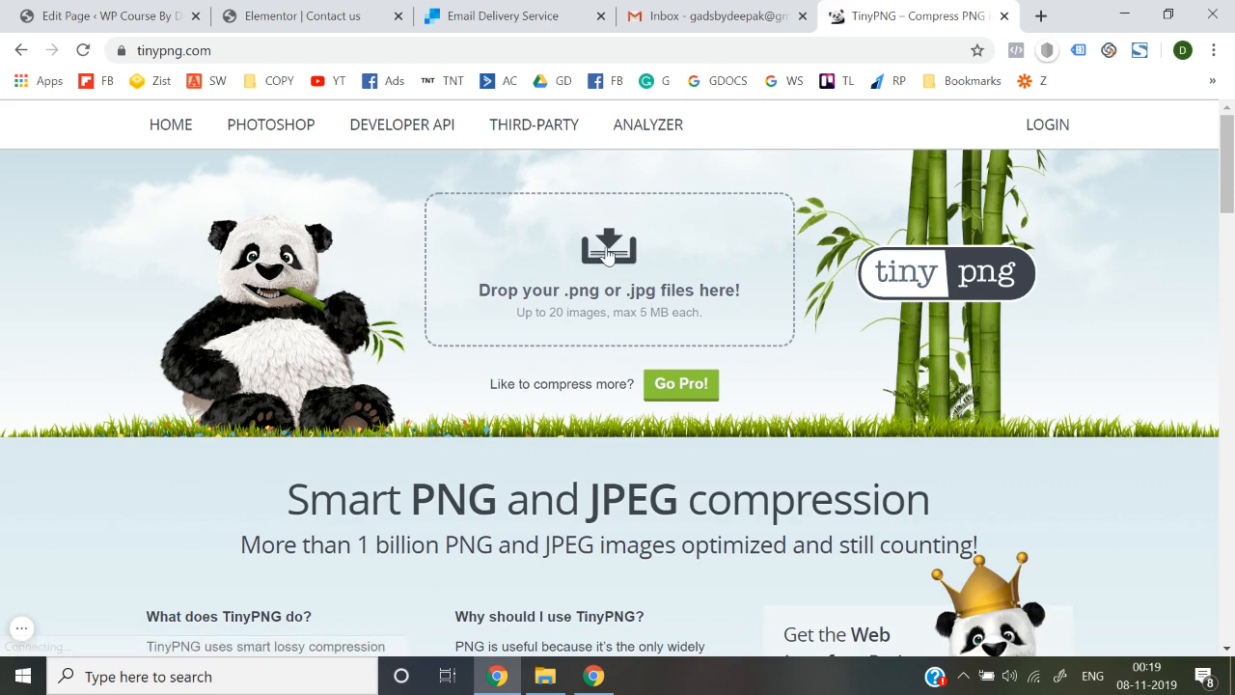
Compress the bokeh JPG from 108.3 KB to 44.2 KB and download the result
{"action": "left_click", "coordinate": [610, 253]}
{"action": "double_click", "coordinate": [242, 191]}
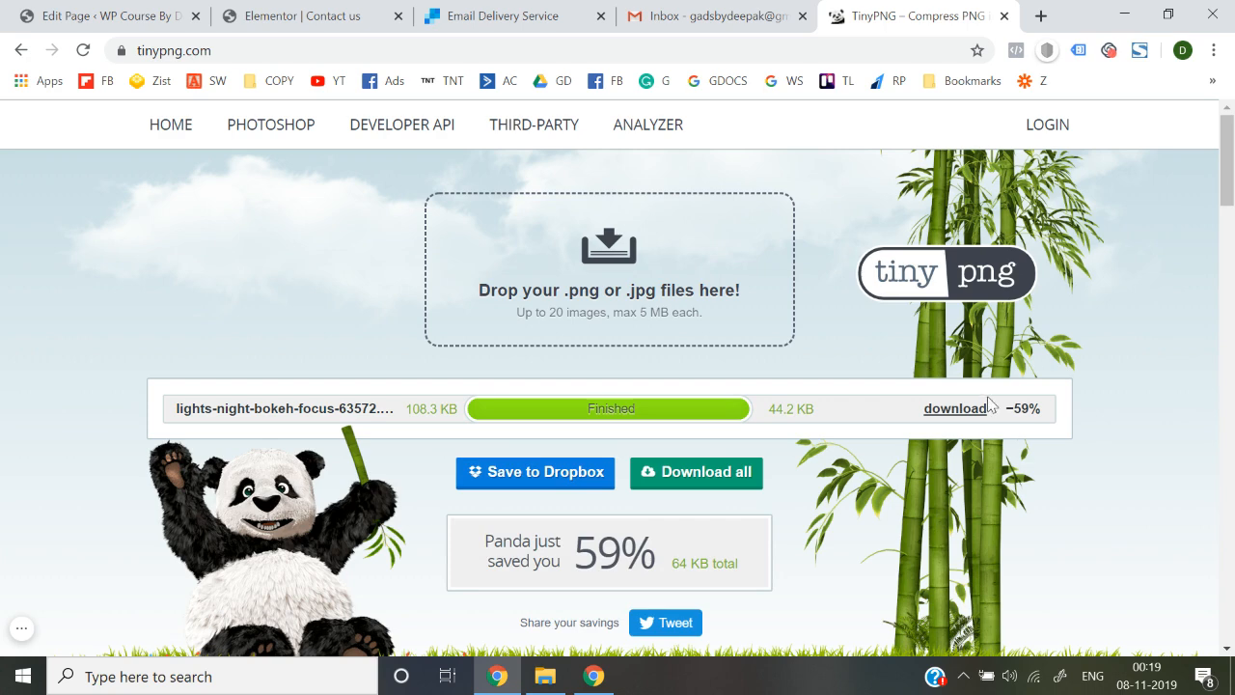
{"action": "left_click", "coordinate": [955, 409]}
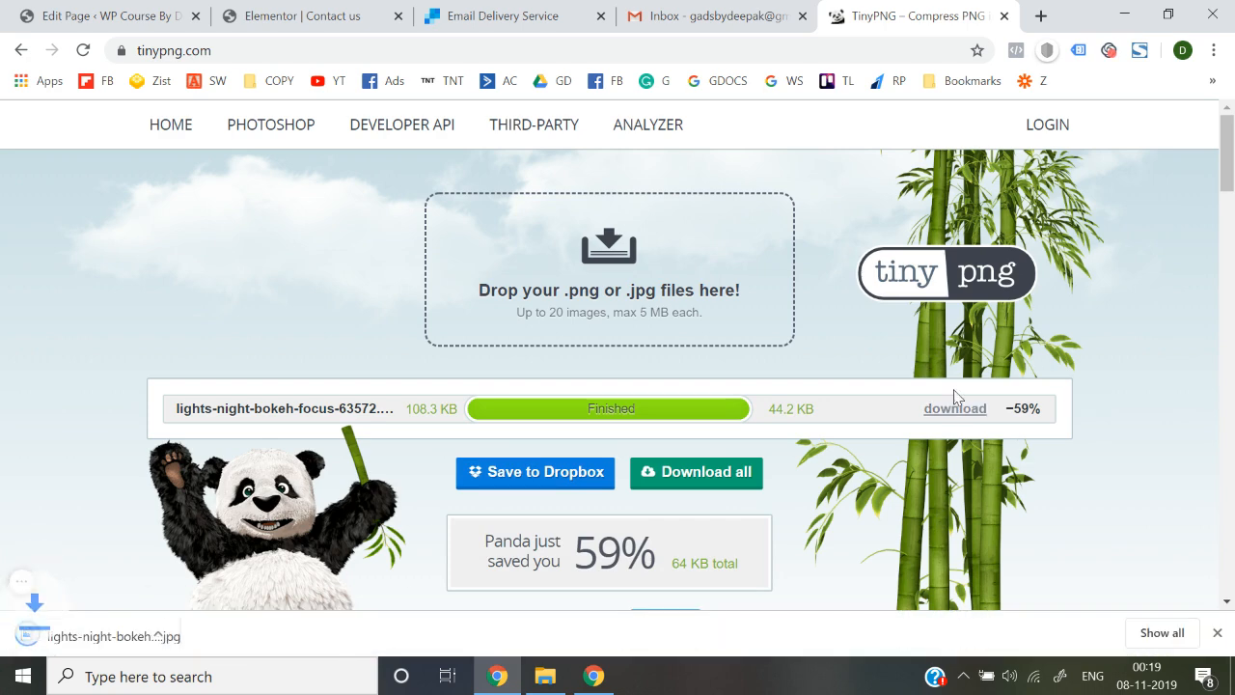
Give the top section a Classic background using the uploaded compressed bokeh phone photo
{"action": "left_click", "coordinate": [189, 8]}
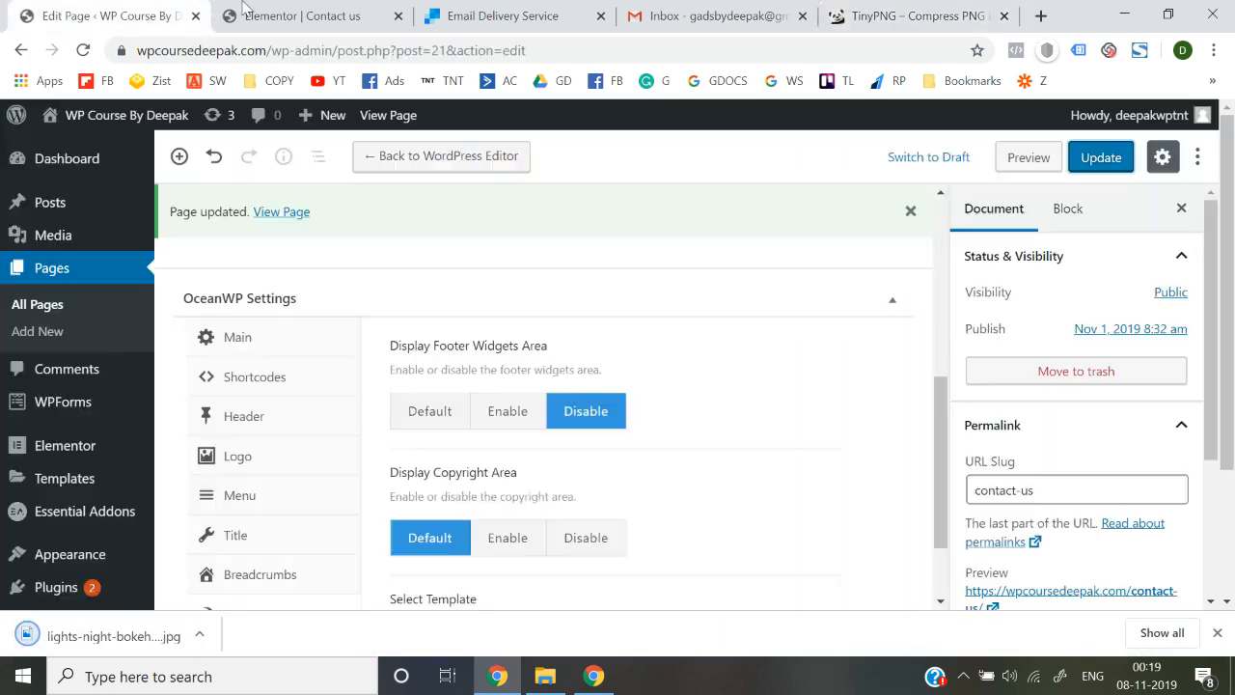
{"action": "left_click", "coordinate": [278, 8]}
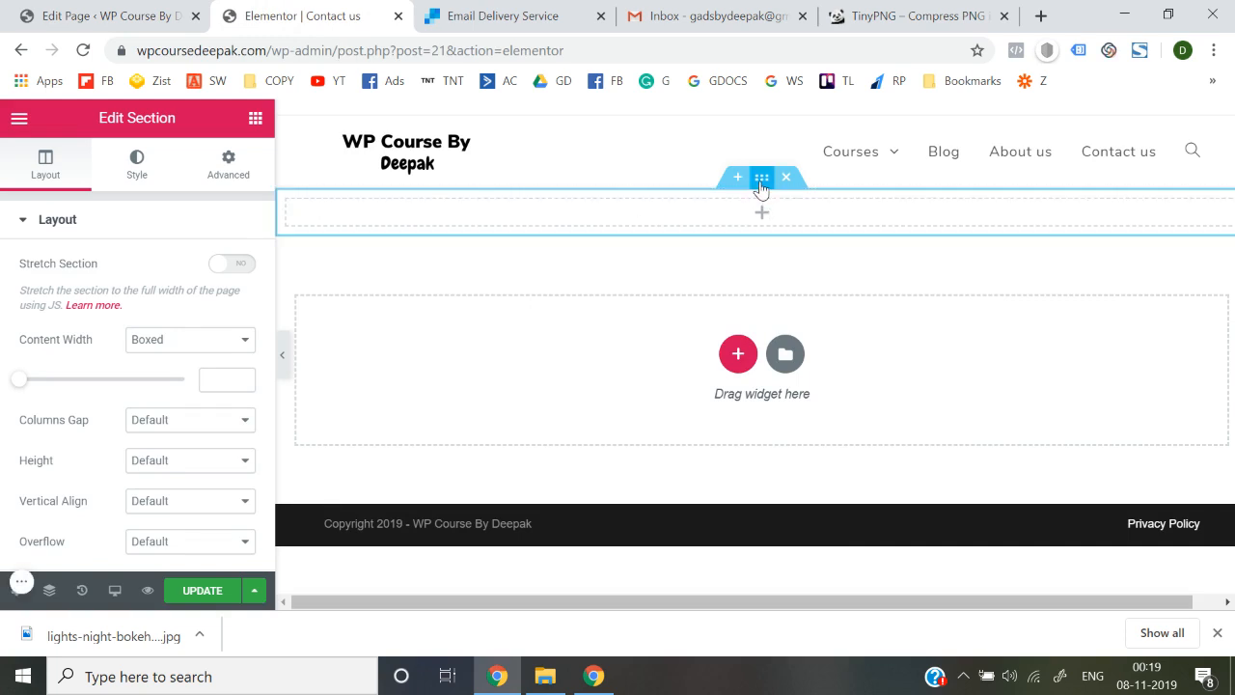
{"action": "left_click", "coordinate": [136, 178]}
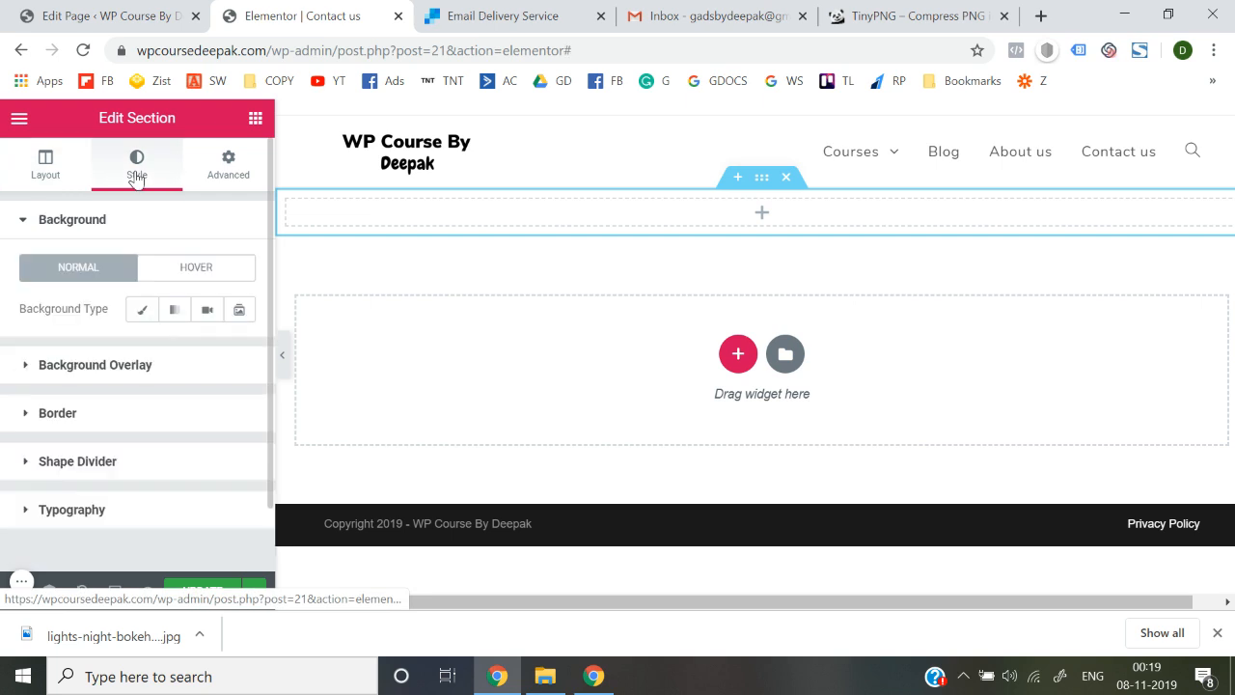
{"action": "left_click", "coordinate": [142, 309]}
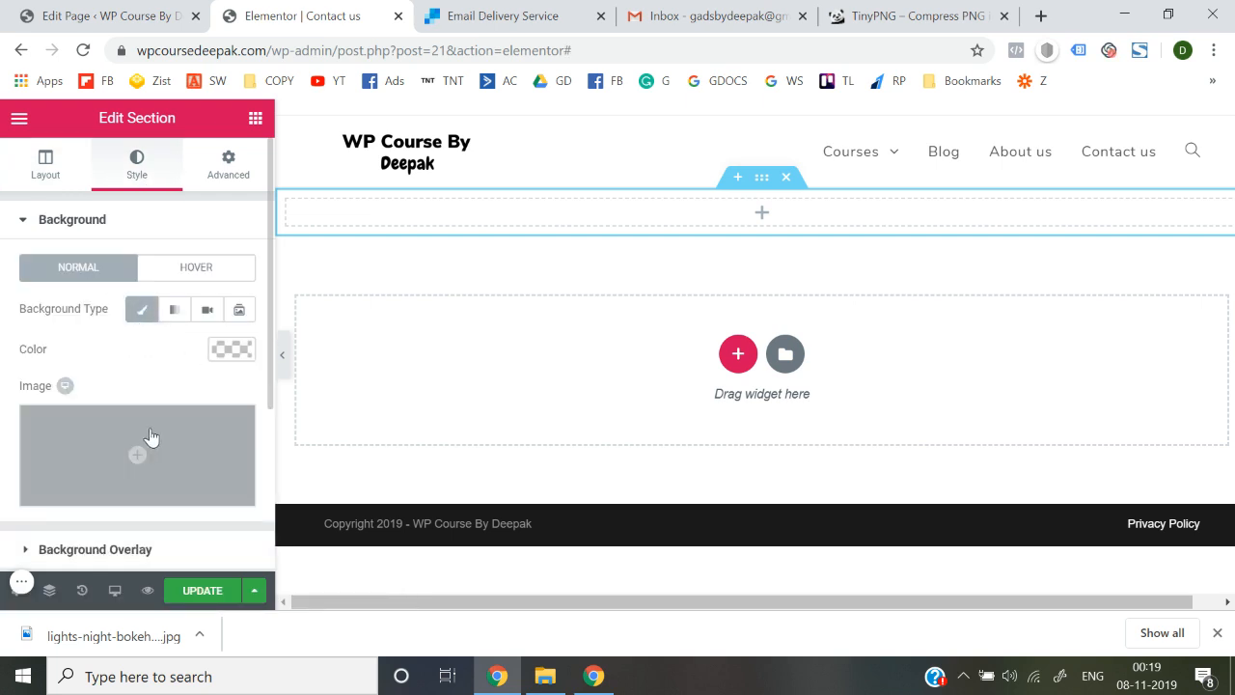
{"action": "left_click", "coordinate": [137, 446]}
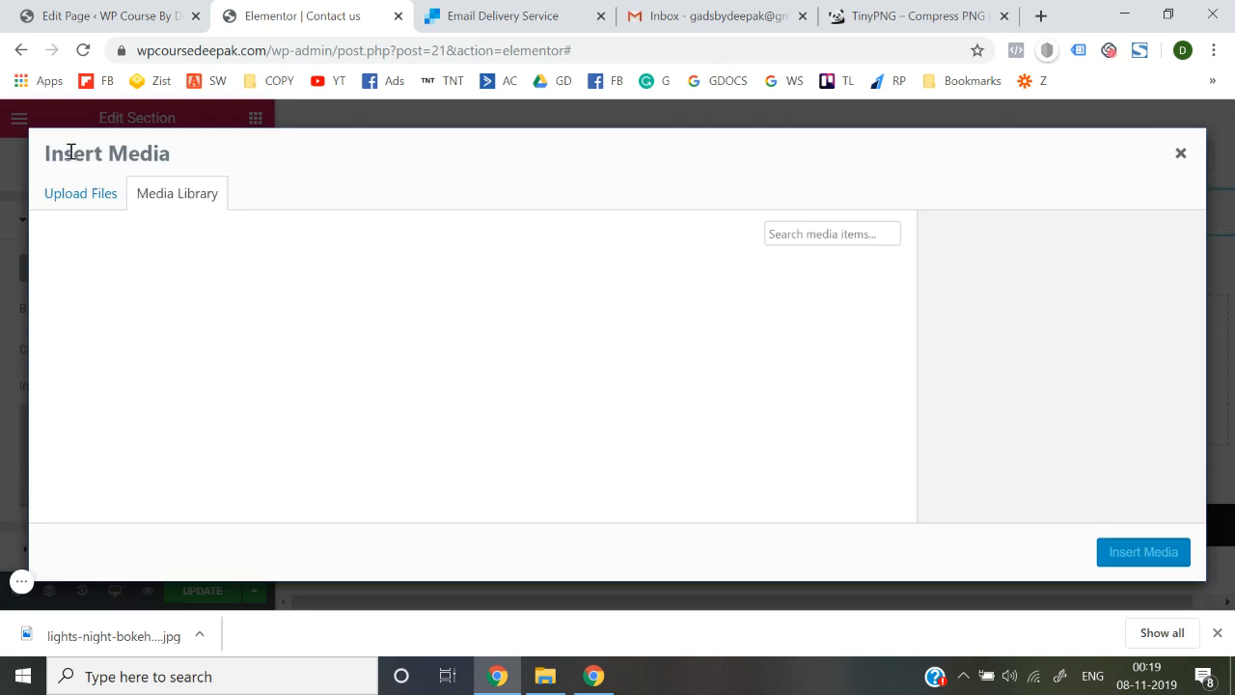
{"action": "left_click", "coordinate": [83, 205]}
{"action": "left_click", "coordinate": [618, 405]}
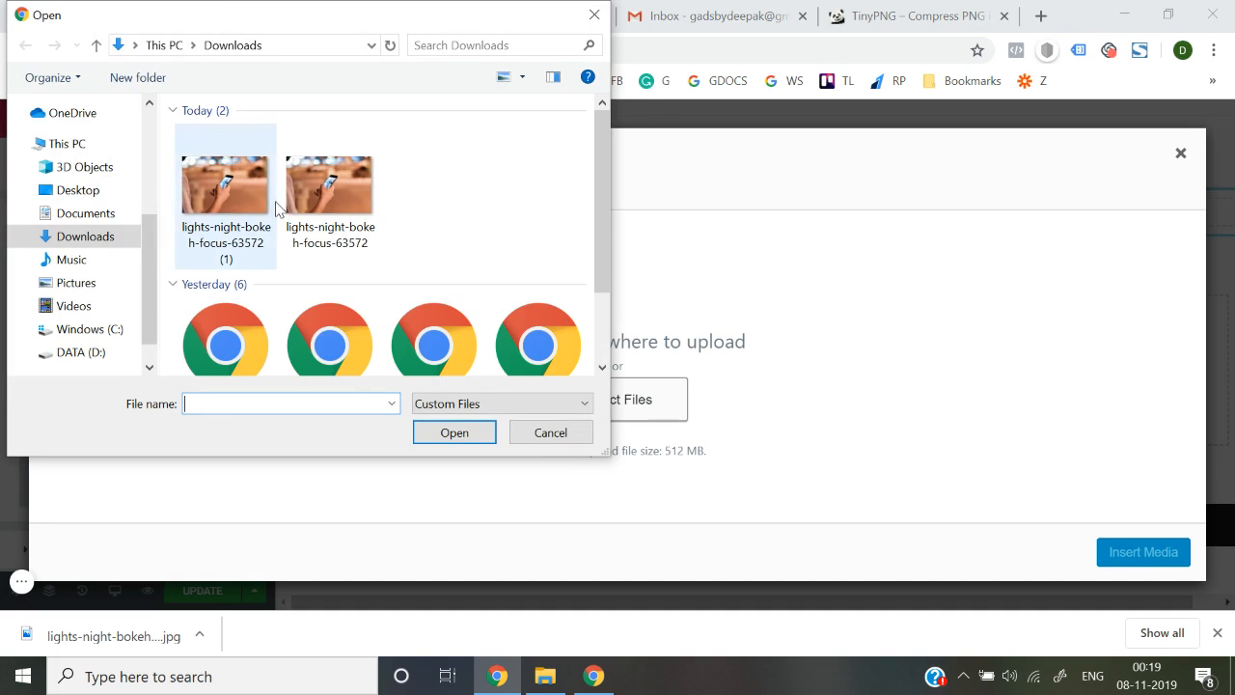
{"action": "double_click", "coordinate": [253, 227]}
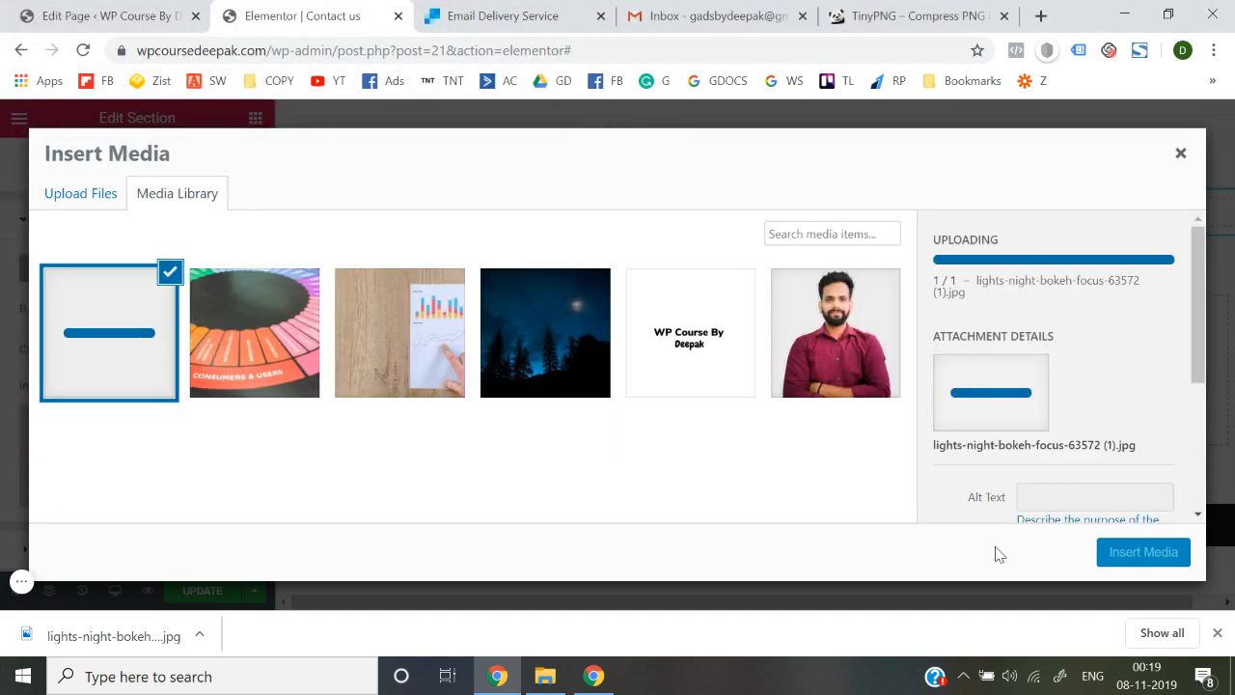
{"action": "left_click", "coordinate": [1137, 554]}
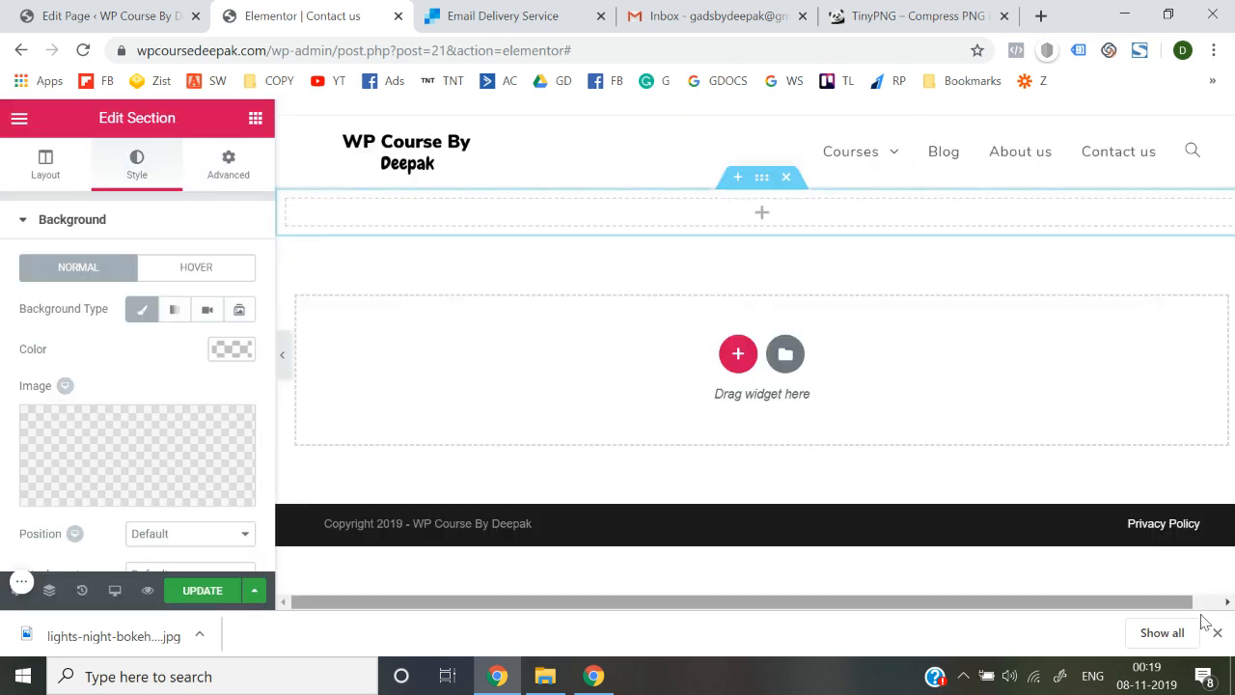
Set the section's background image size to Cover
{"action": "left_click", "coordinate": [1217, 634]}
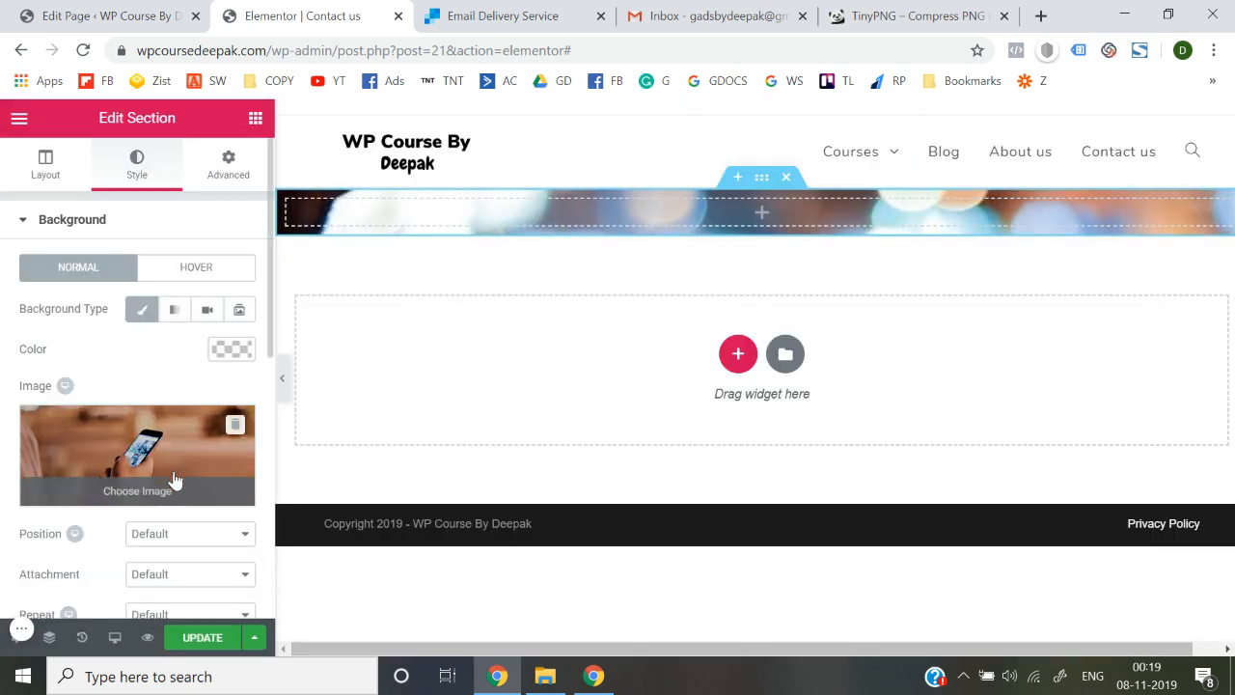
{"action": "scroll", "coordinate": [171, 480], "scroll_direction": "down", "scroll_amount": 1}
{"action": "left_click", "coordinate": [204, 415]}
{"action": "left_click", "coordinate": [205, 415]}
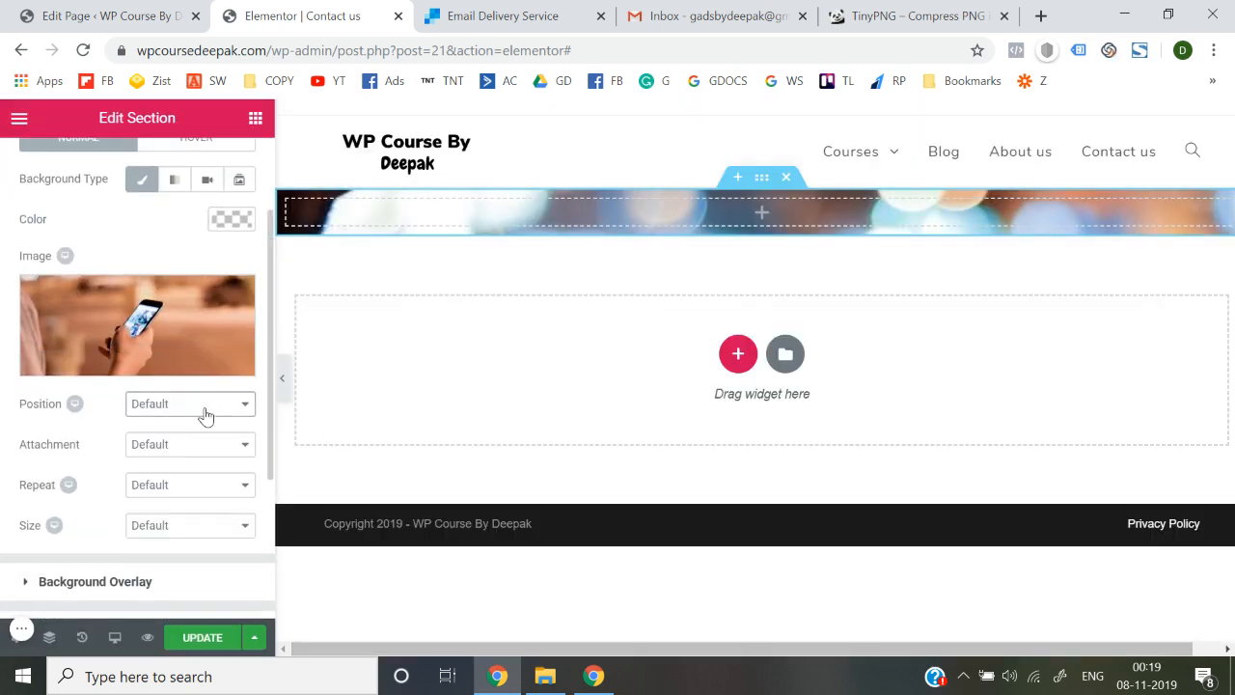
{"action": "left_click", "coordinate": [200, 483]}
{"action": "left_click", "coordinate": [201, 484]}
{"action": "left_click", "coordinate": [201, 526]}
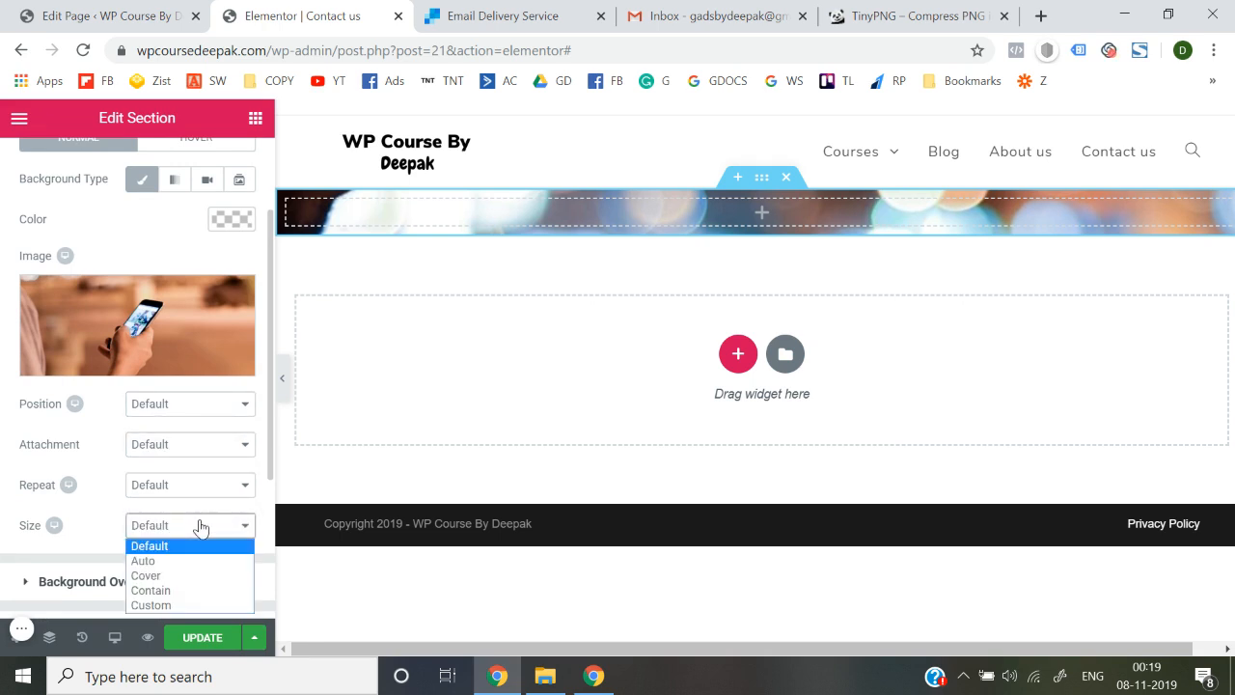
{"action": "left_click", "coordinate": [190, 576]}
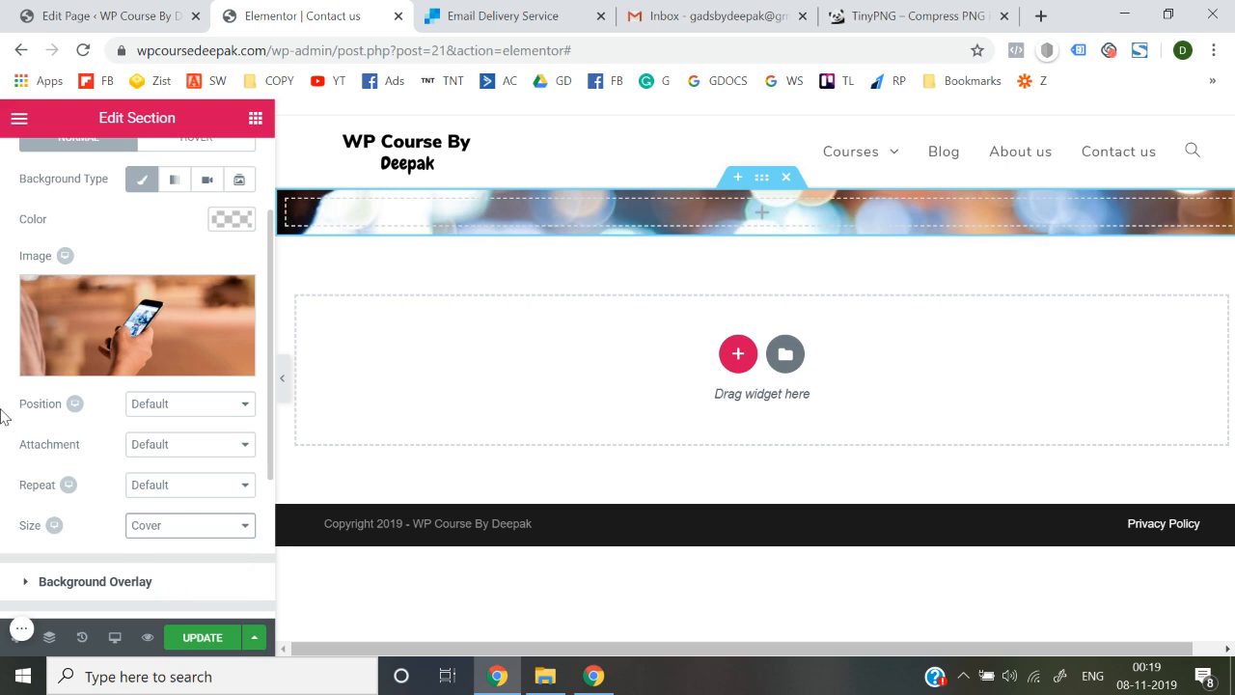
{"action": "scroll", "coordinate": [4, 415], "scroll_direction": "up", "scroll_amount": 2}
Set the section height to Min Height of 324 px
{"action": "left_click", "coordinate": [45, 166]}
{"action": "scroll", "coordinate": [12, 393], "scroll_direction": "down", "scroll_amount": 3}
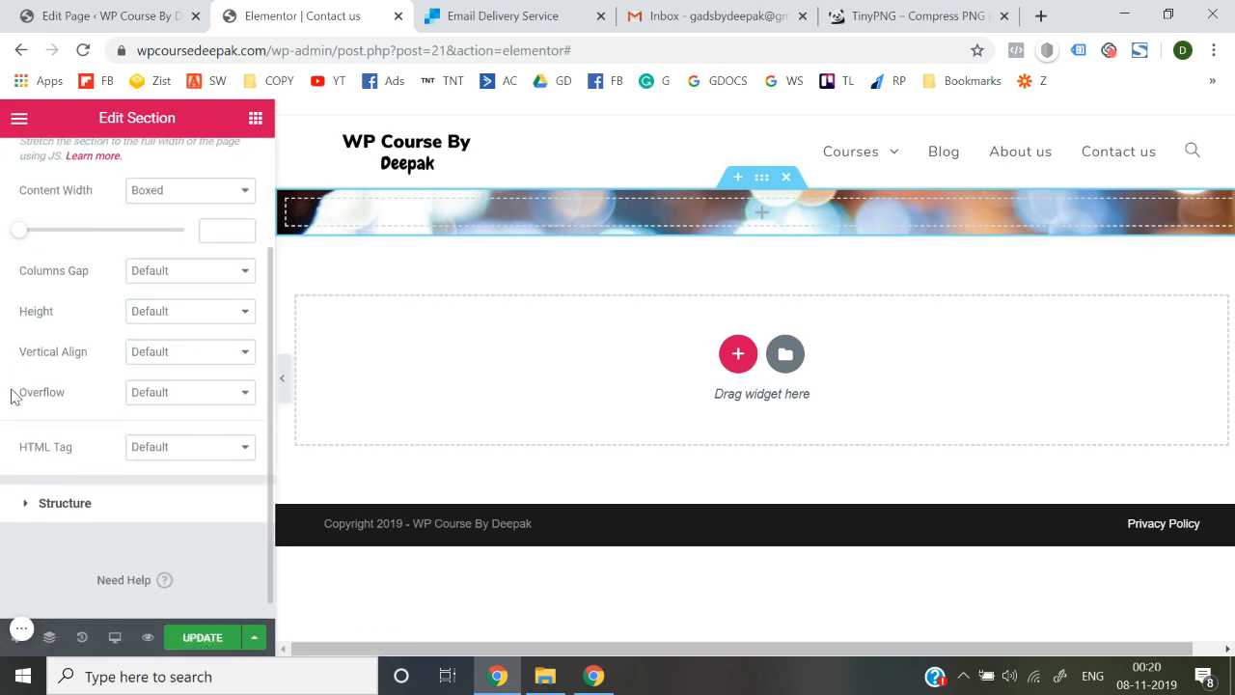
{"action": "left_click", "coordinate": [193, 311]}
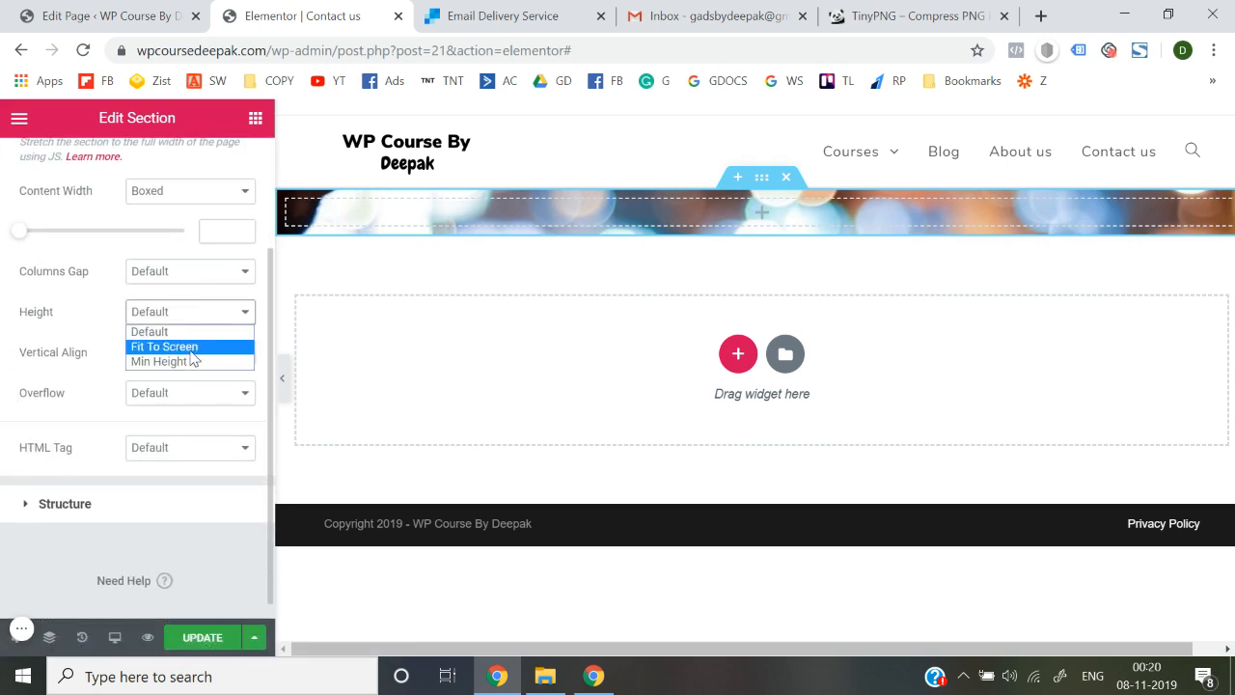
{"action": "left_click", "coordinate": [191, 353]}
{"action": "left_click", "coordinate": [282, 377]}
{"action": "scroll", "coordinate": [450, 392], "scroll_direction": "up", "scroll_amount": 2}
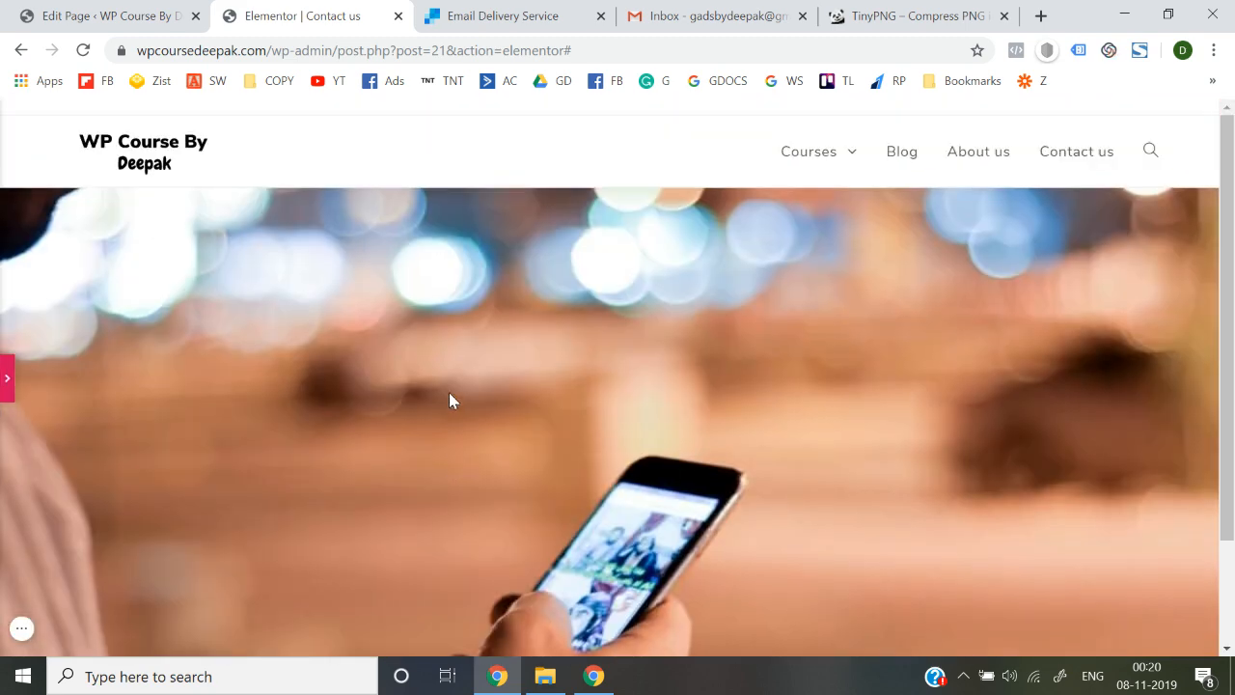
{"action": "left_click", "coordinate": [4, 376]}
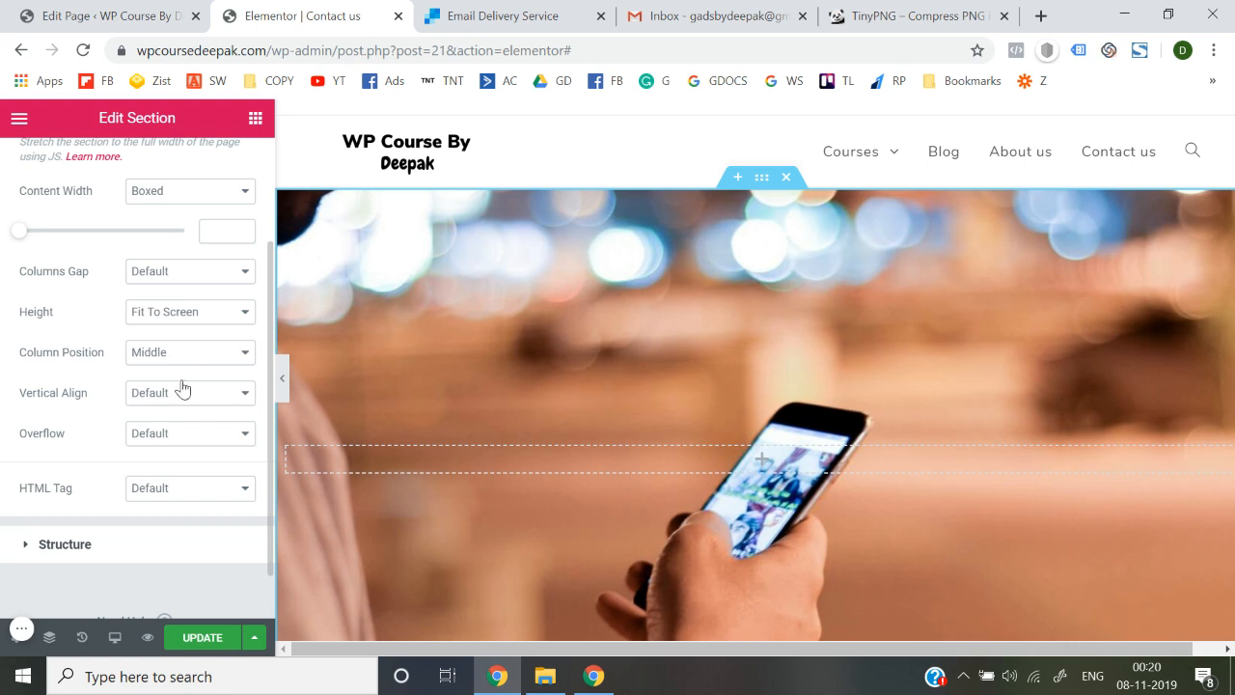
{"action": "left_click", "coordinate": [198, 315]}
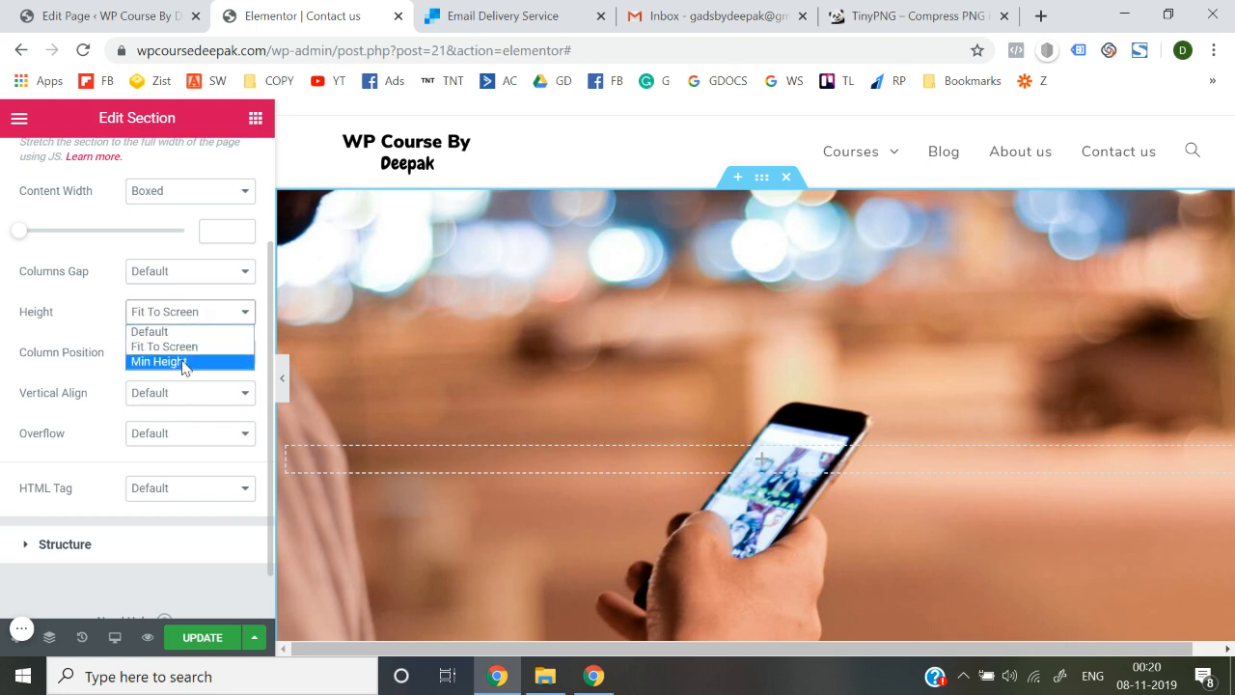
{"action": "left_click", "coordinate": [184, 362]}
{"action": "left_click_drag", "start_coordinate": [63, 380], "coordinate": [56, 383]}
Center the hero's background image position
{"action": "scroll", "coordinate": [56, 384], "scroll_direction": "up", "scroll_amount": 2}
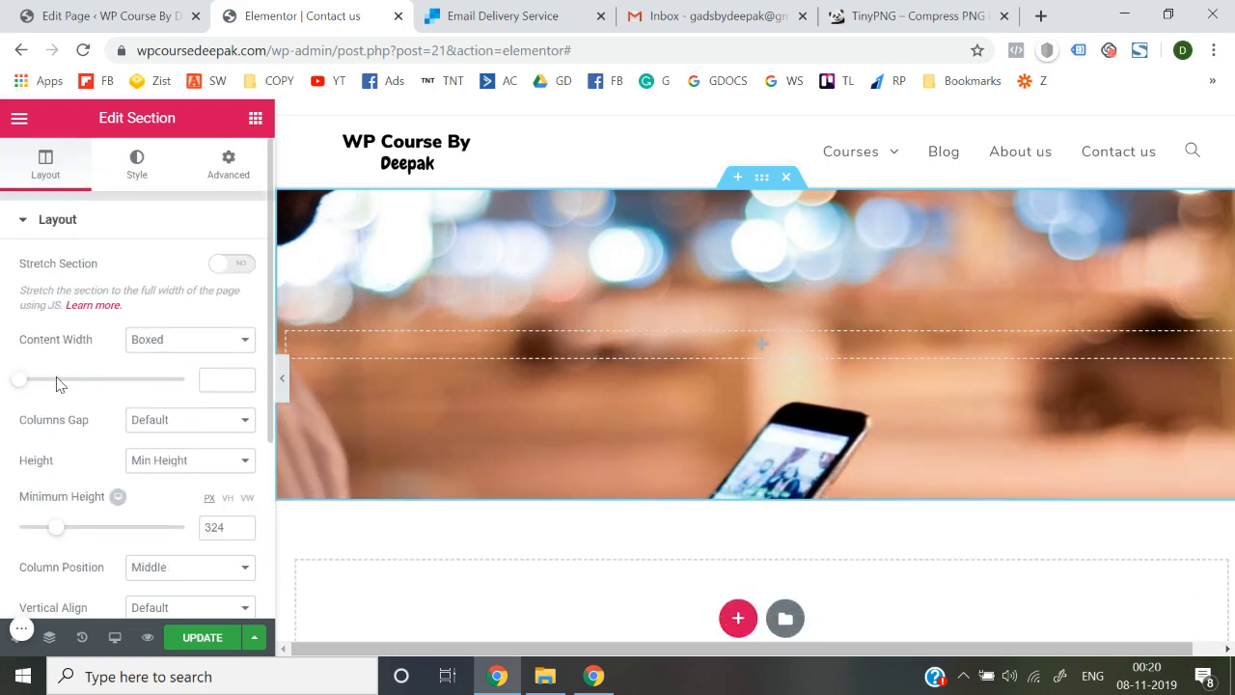
{"action": "left_click", "coordinate": [138, 186]}
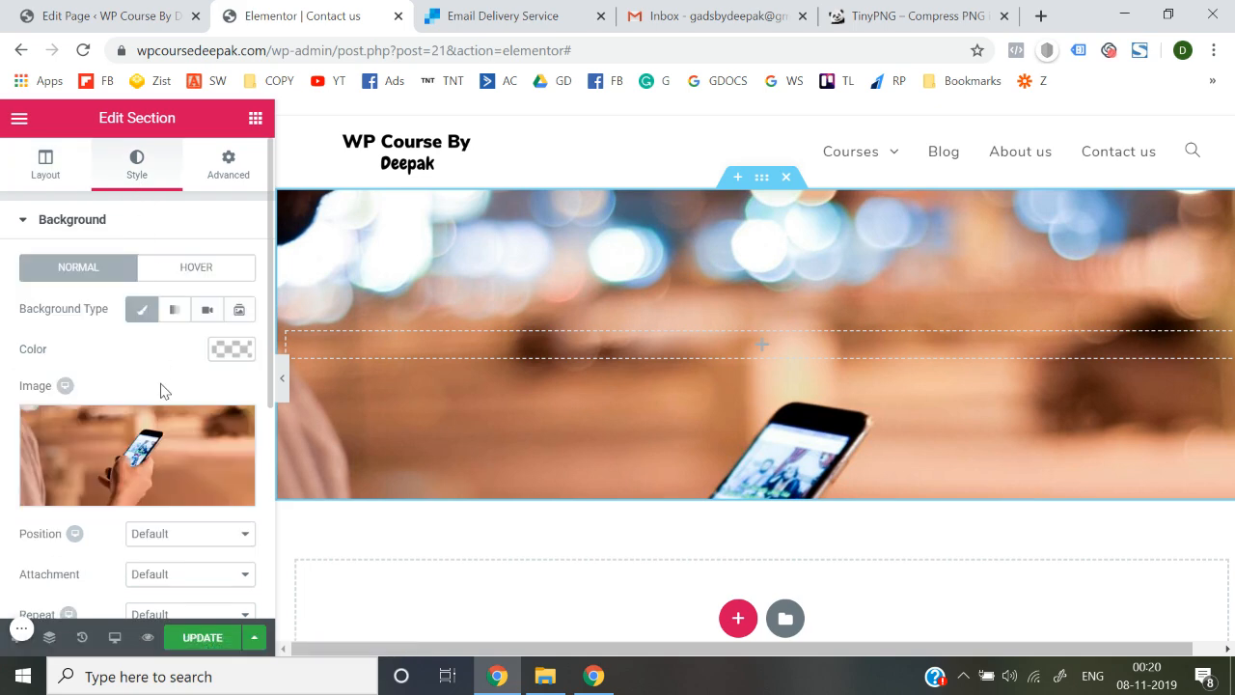
{"action": "scroll", "coordinate": [161, 386], "scroll_direction": "down", "scroll_amount": 3}
{"action": "left_click", "coordinate": [202, 305]}
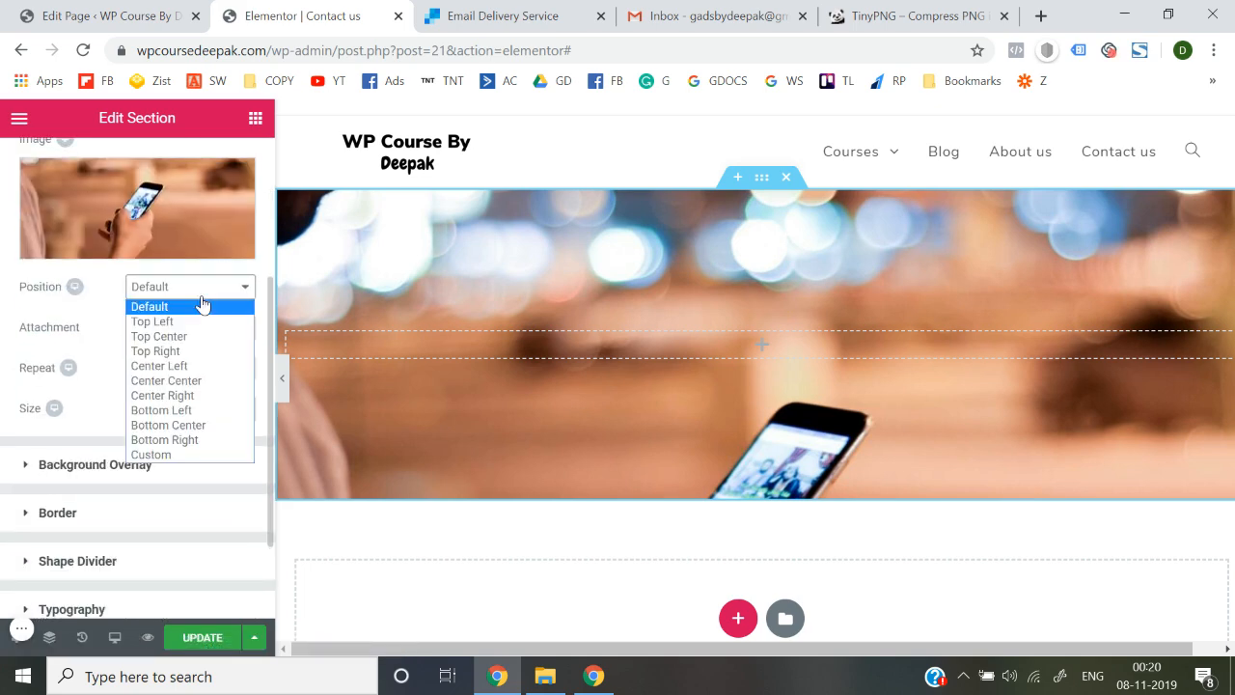
{"action": "left_click", "coordinate": [196, 381]}
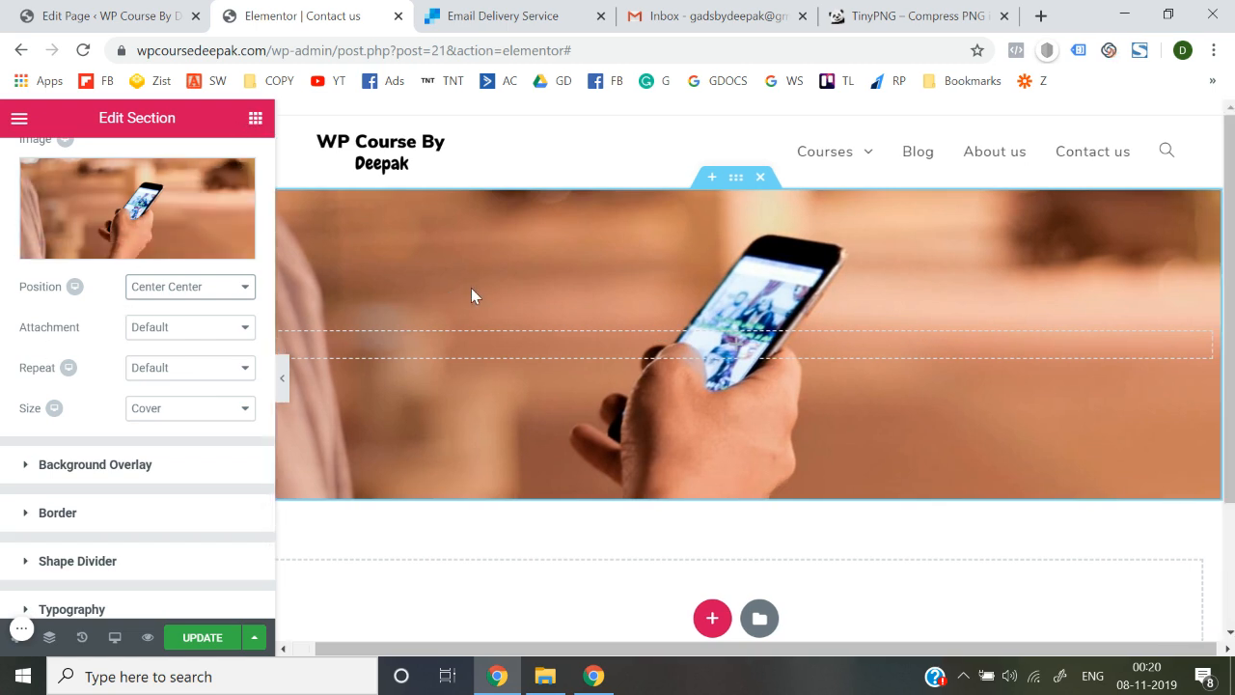
Expand the Background Overlay panel in the section's Style settings
{"action": "scroll", "coordinate": [96, 331], "scroll_direction": "up", "scroll_amount": 3}
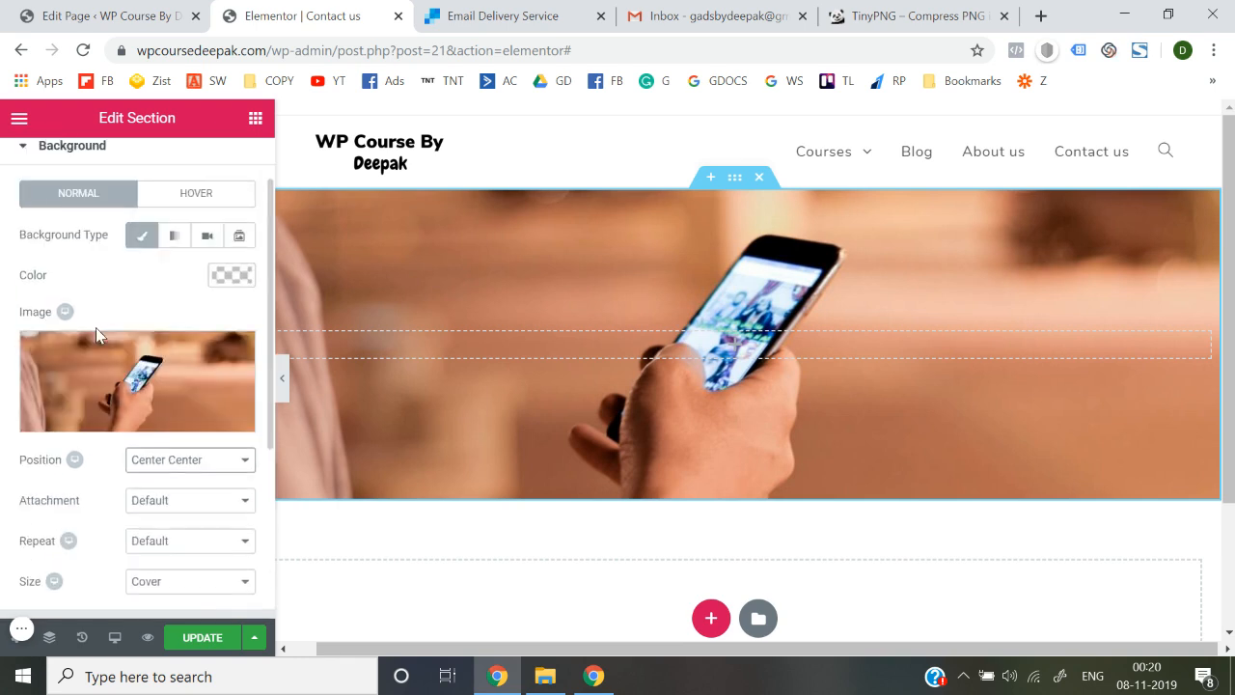
{"action": "scroll", "coordinate": [123, 353], "scroll_direction": "down", "scroll_amount": 4}
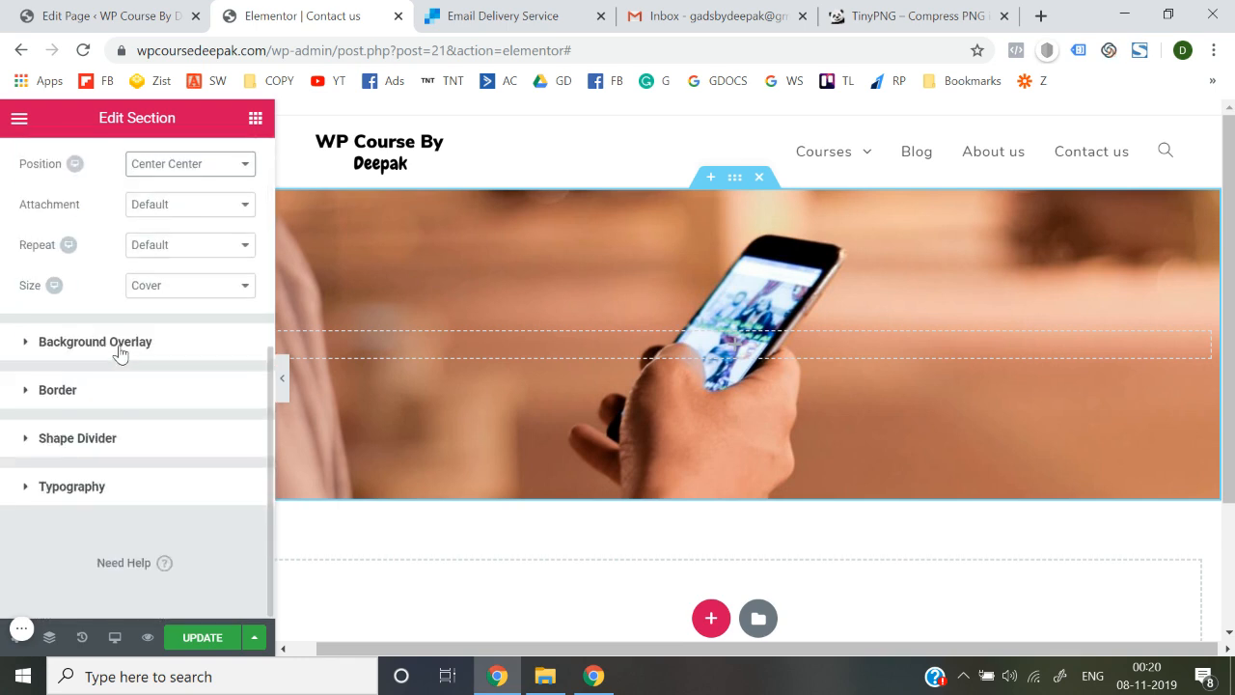
{"action": "scroll", "coordinate": [115, 353], "scroll_direction": "up", "scroll_amount": 4}
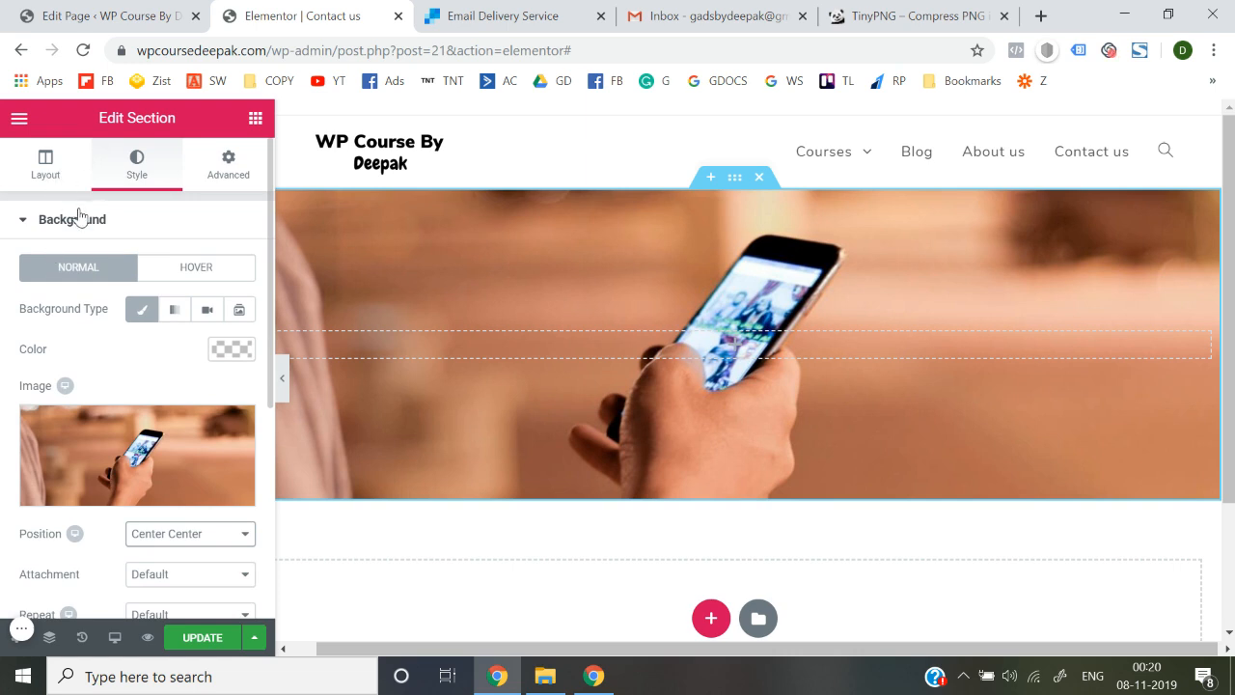
{"action": "left_click", "coordinate": [80, 216]}
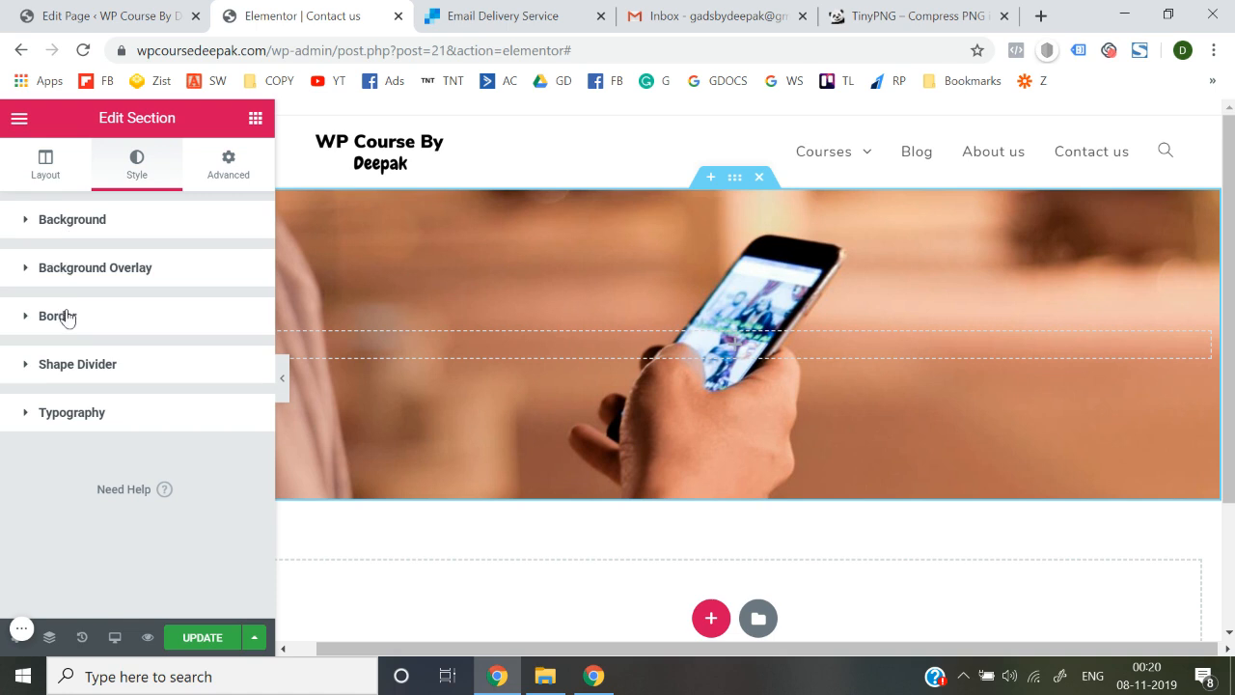
{"action": "left_click", "coordinate": [50, 171]}
{"action": "scroll", "coordinate": [90, 361], "scroll_direction": "down", "scroll_amount": 3}
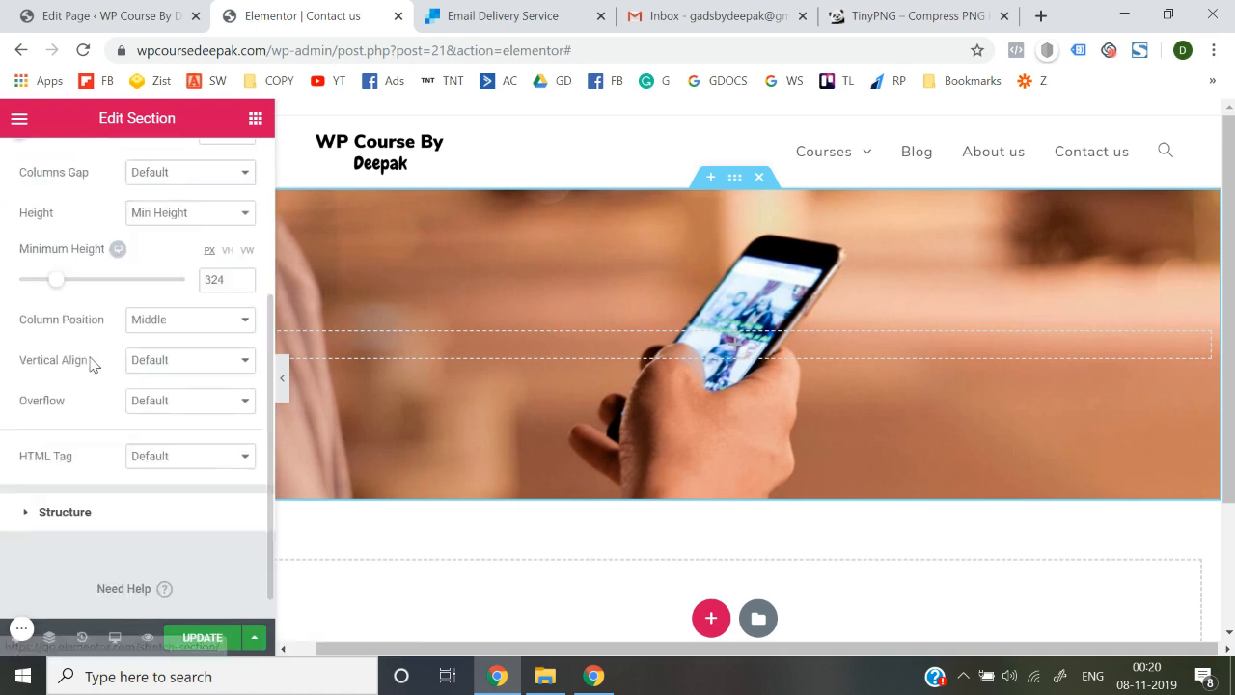
{"action": "scroll", "coordinate": [90, 361], "scroll_direction": "up", "scroll_amount": 3}
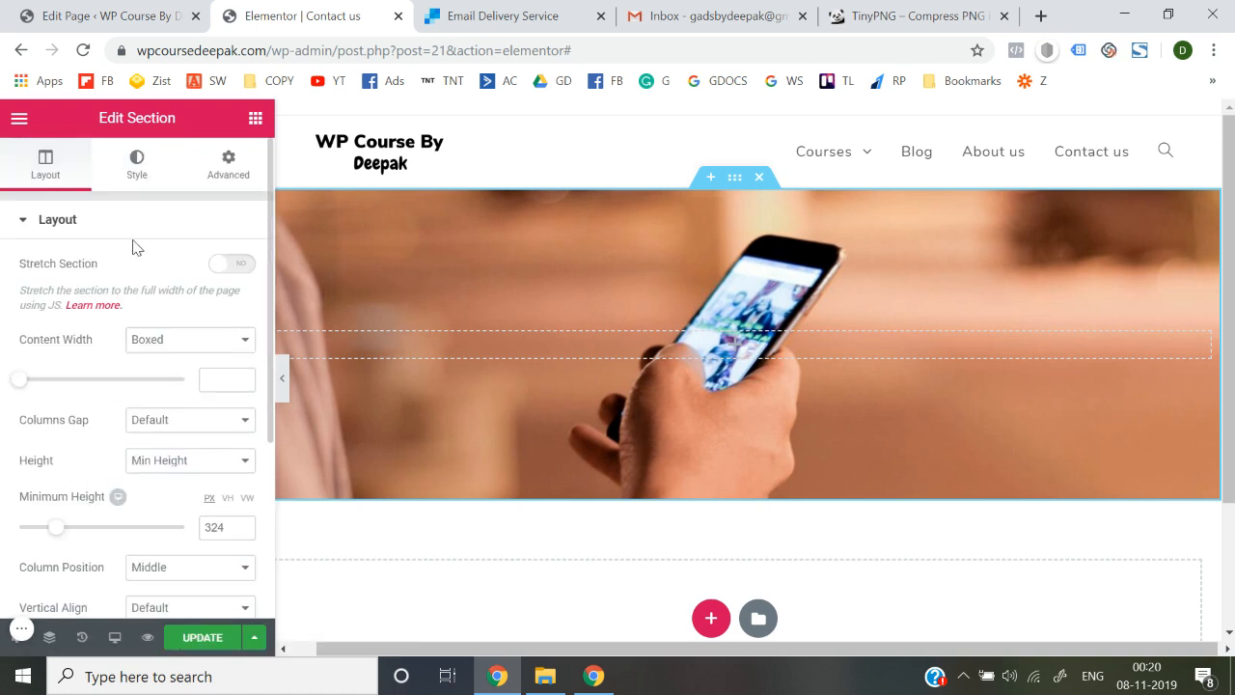
{"action": "left_click", "coordinate": [145, 168]}
{"action": "scroll", "coordinate": [89, 352], "scroll_direction": "down", "scroll_amount": 1}
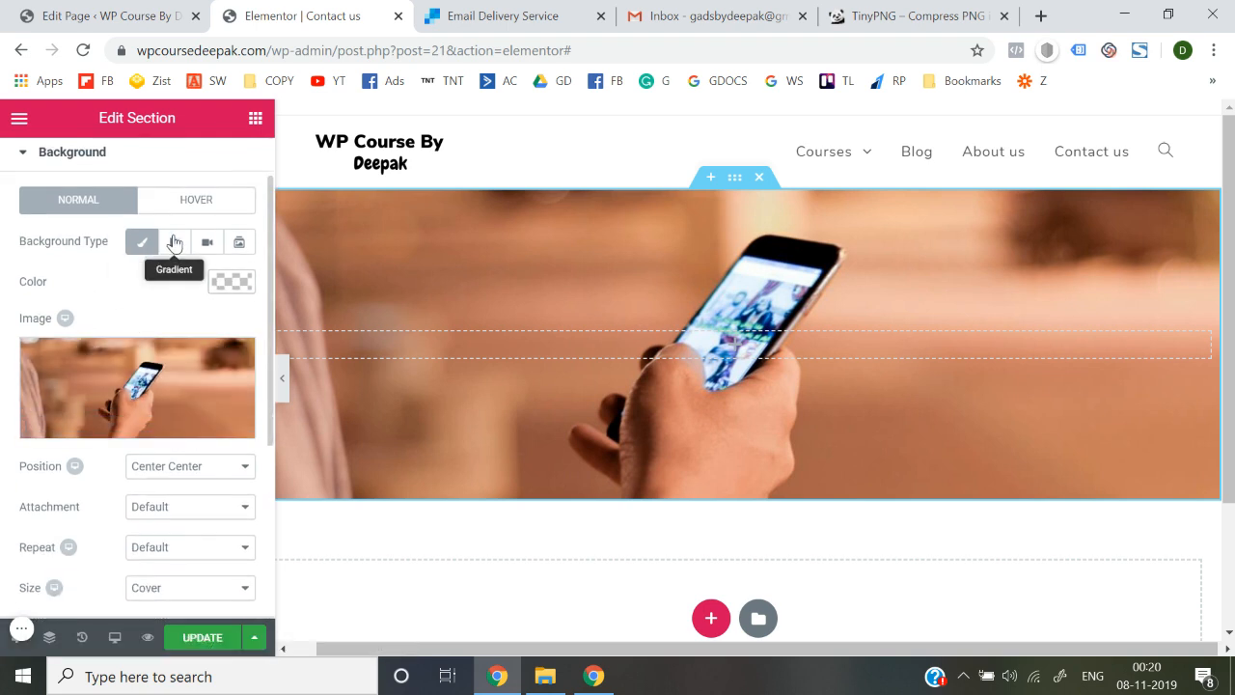
{"action": "scroll", "coordinate": [125, 357], "scroll_direction": "down", "scroll_amount": 3}
{"action": "scroll", "coordinate": [89, 436], "scroll_direction": "down", "scroll_amount": 2}
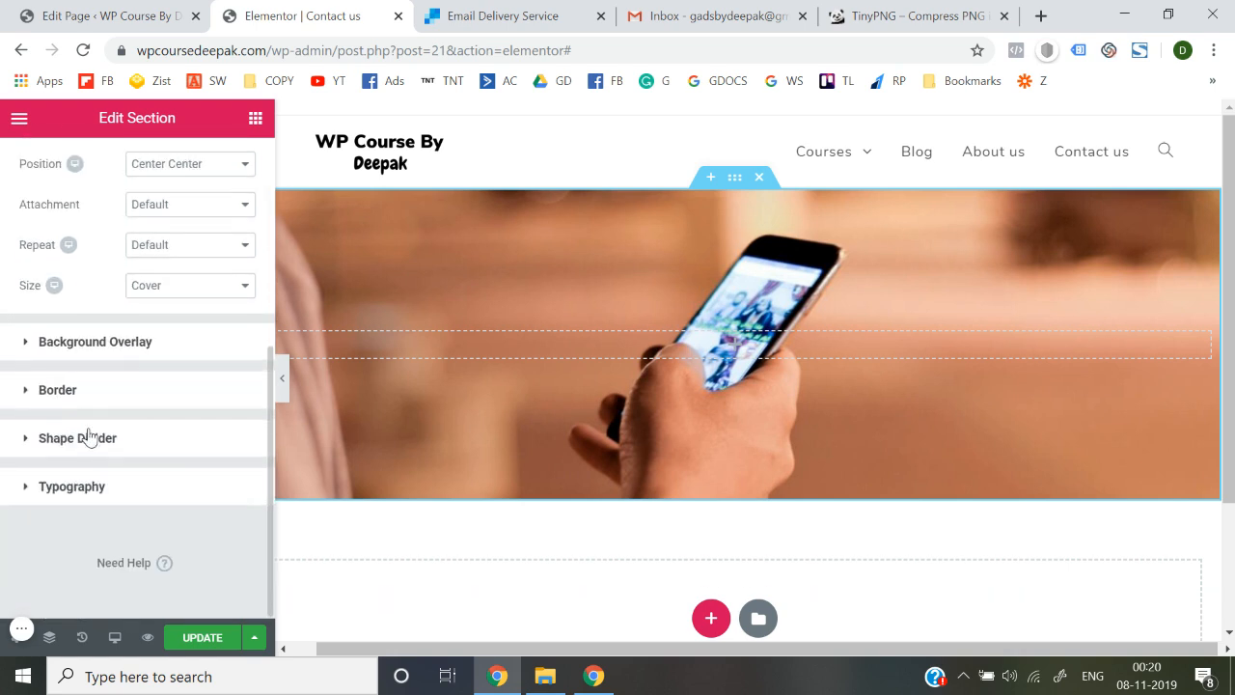
{"action": "left_click", "coordinate": [108, 344]}
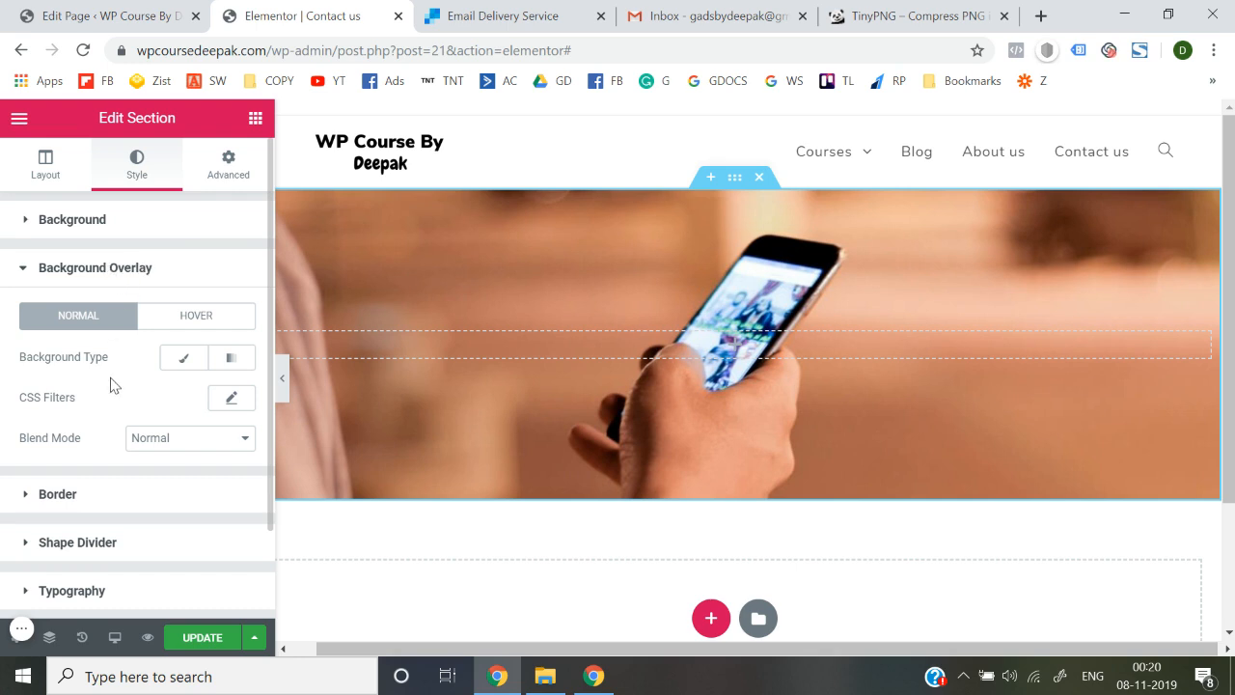
Add a Classic black overlay at rgba(0,0,0,0.74) over the hero photo
{"action": "scroll", "coordinate": [112, 384], "scroll_direction": "down", "scroll_amount": 1}
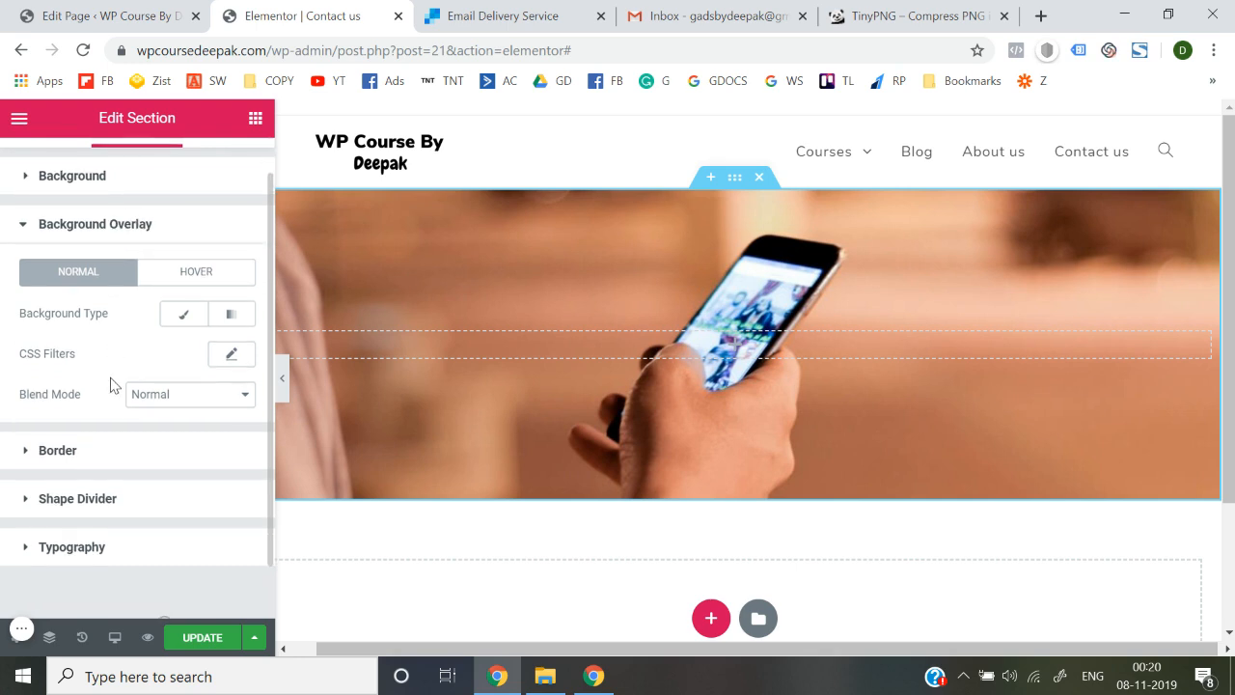
{"action": "left_click", "coordinate": [186, 317]}
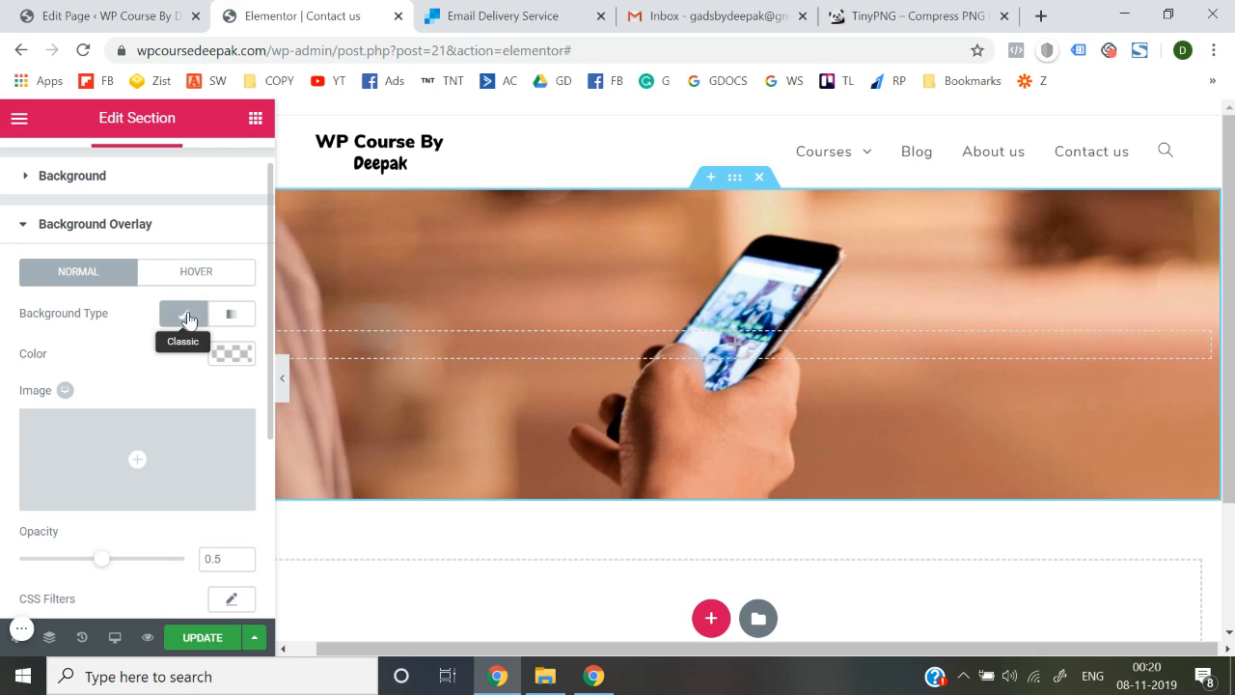
{"action": "left_click", "coordinate": [243, 359]}
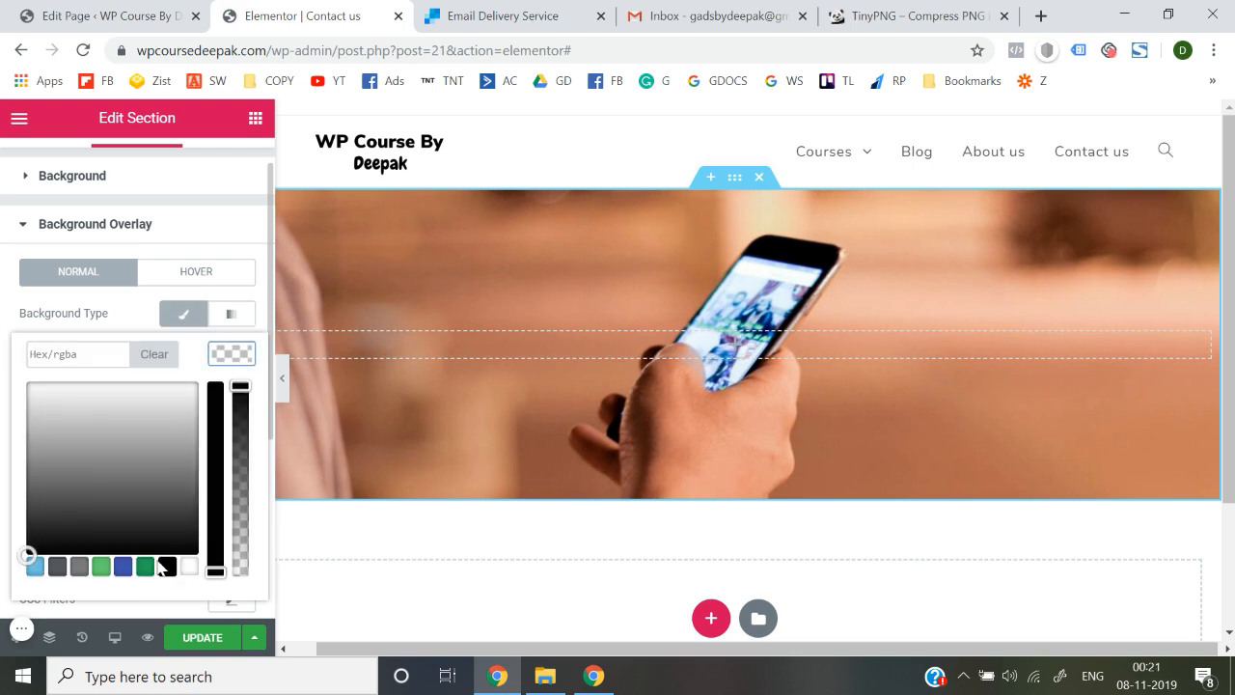
{"action": "left_click", "coordinate": [166, 570]}
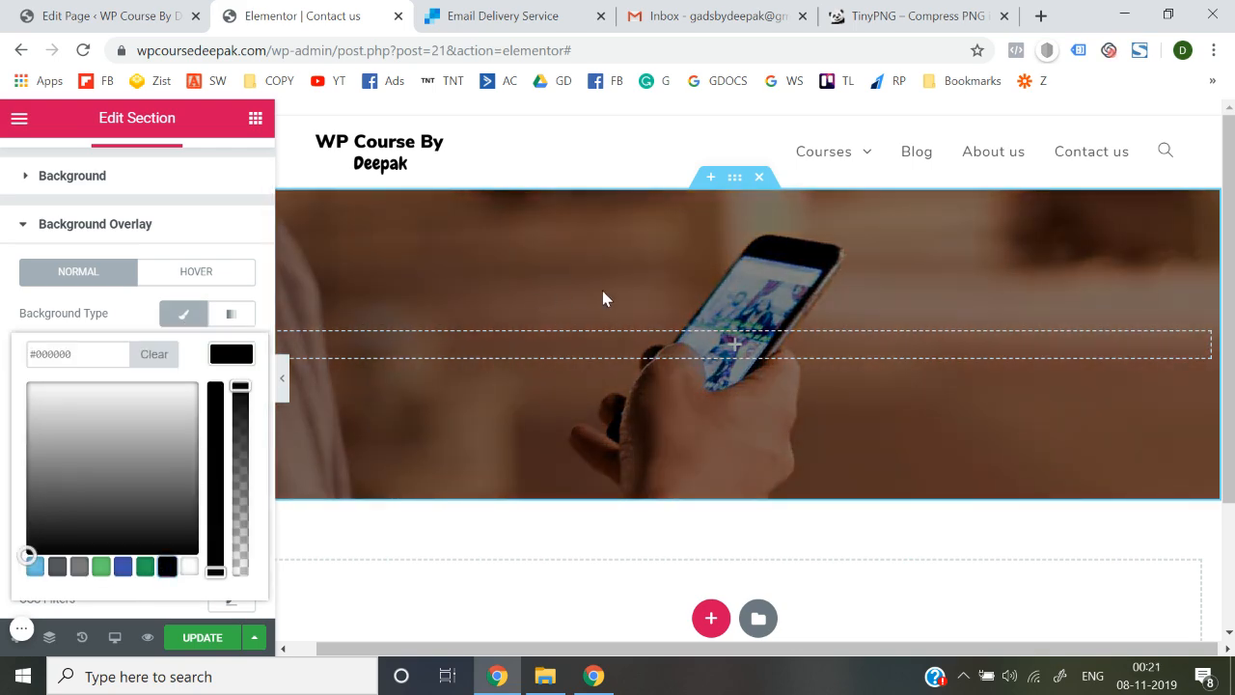
{"action": "left_click_drag", "start_coordinate": [240, 386], "coordinate": [243, 439]}
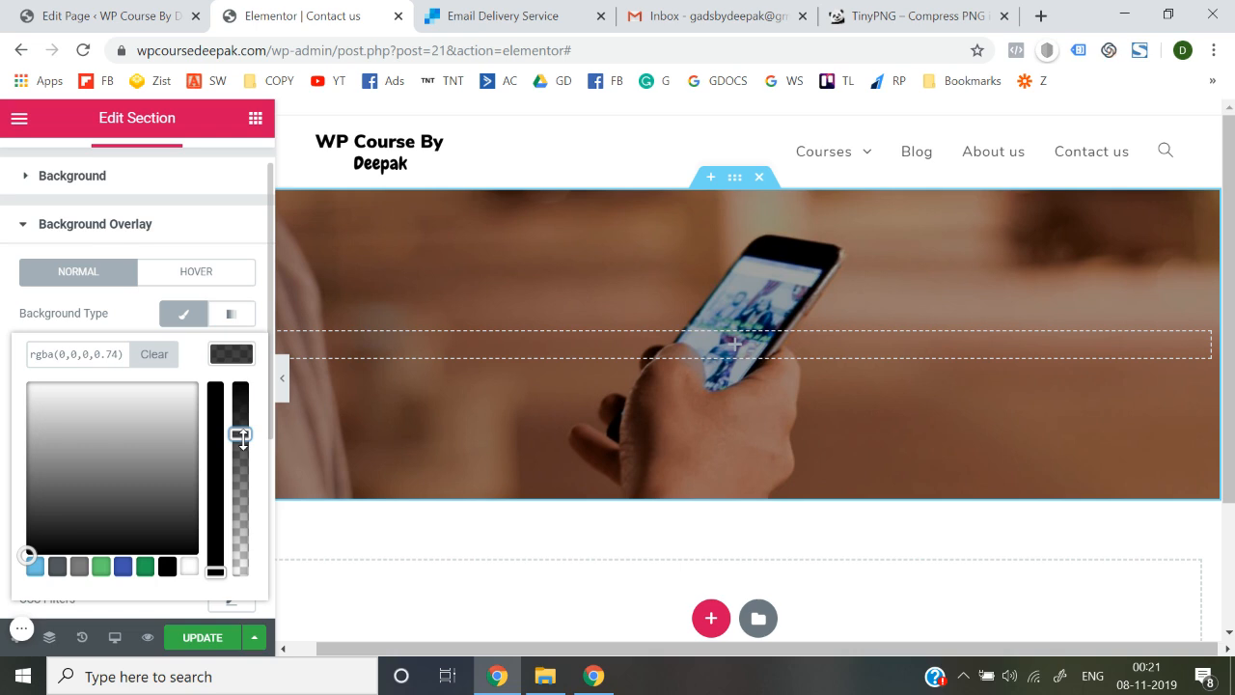
{"action": "left_click", "coordinate": [2, 360]}
{"action": "left_click", "coordinate": [78, 224]}
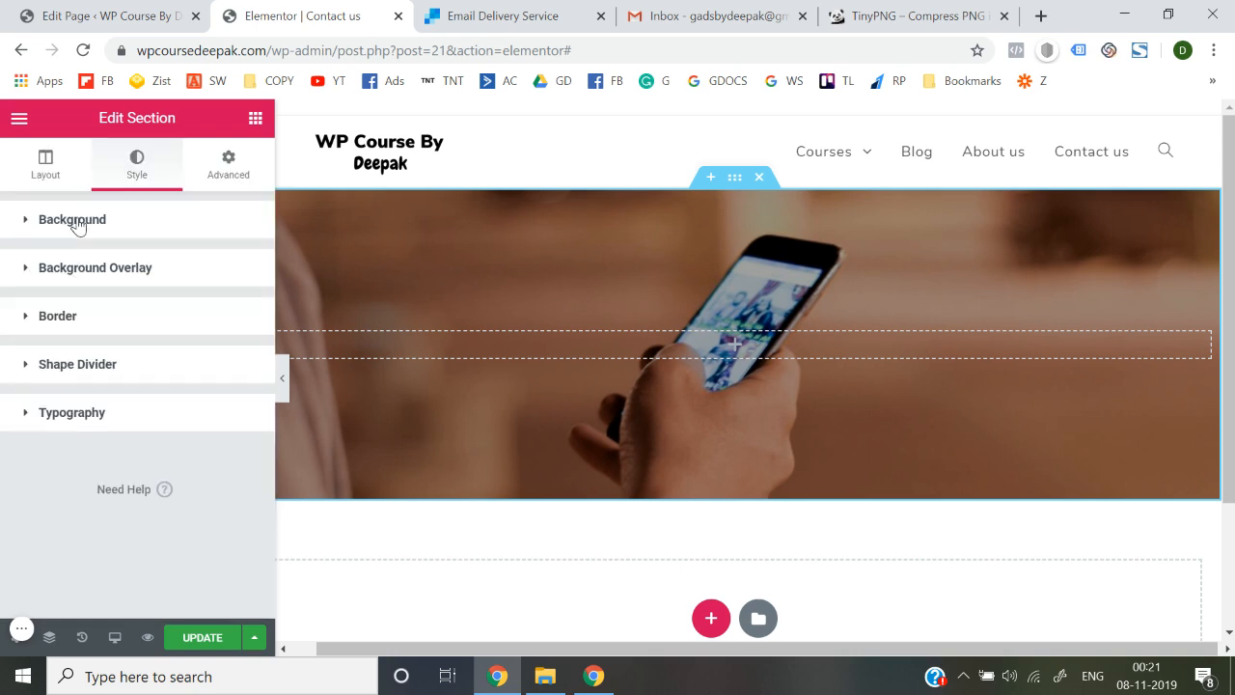
Drop a centre-aligned 'Need Help?' Heading widget into the hero section
{"action": "left_click", "coordinate": [254, 121]}
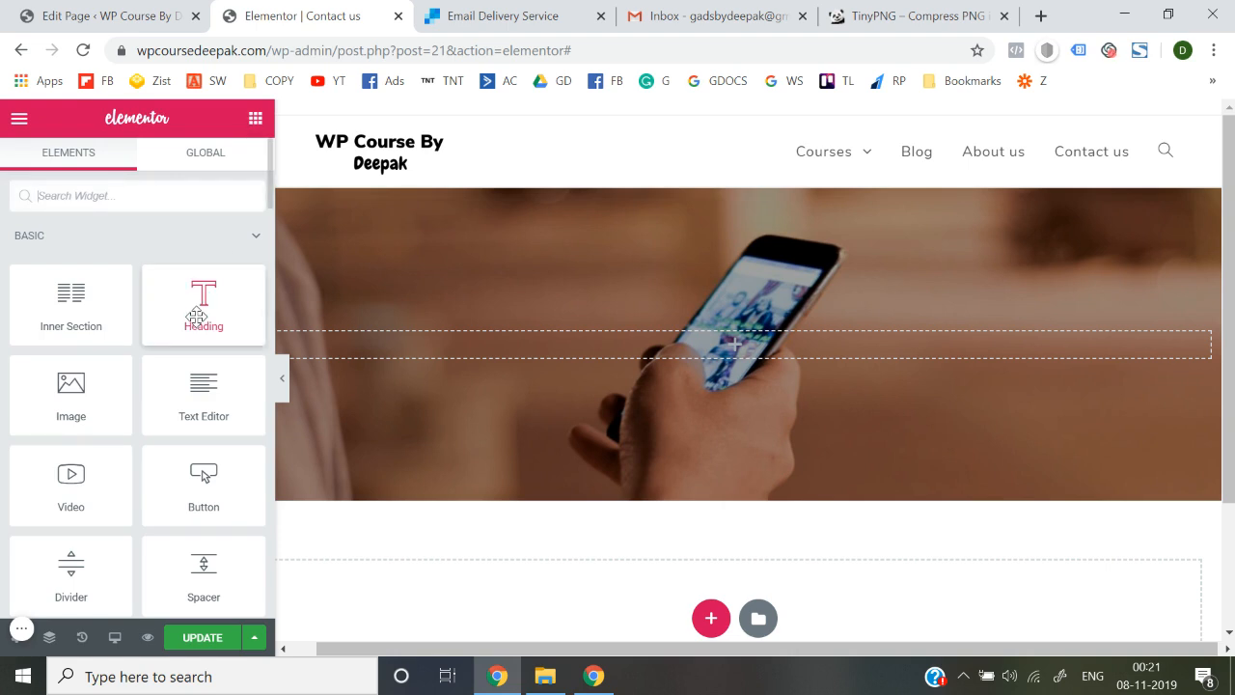
{"action": "left_click_drag", "start_coordinate": [196, 314], "coordinate": [601, 343]}
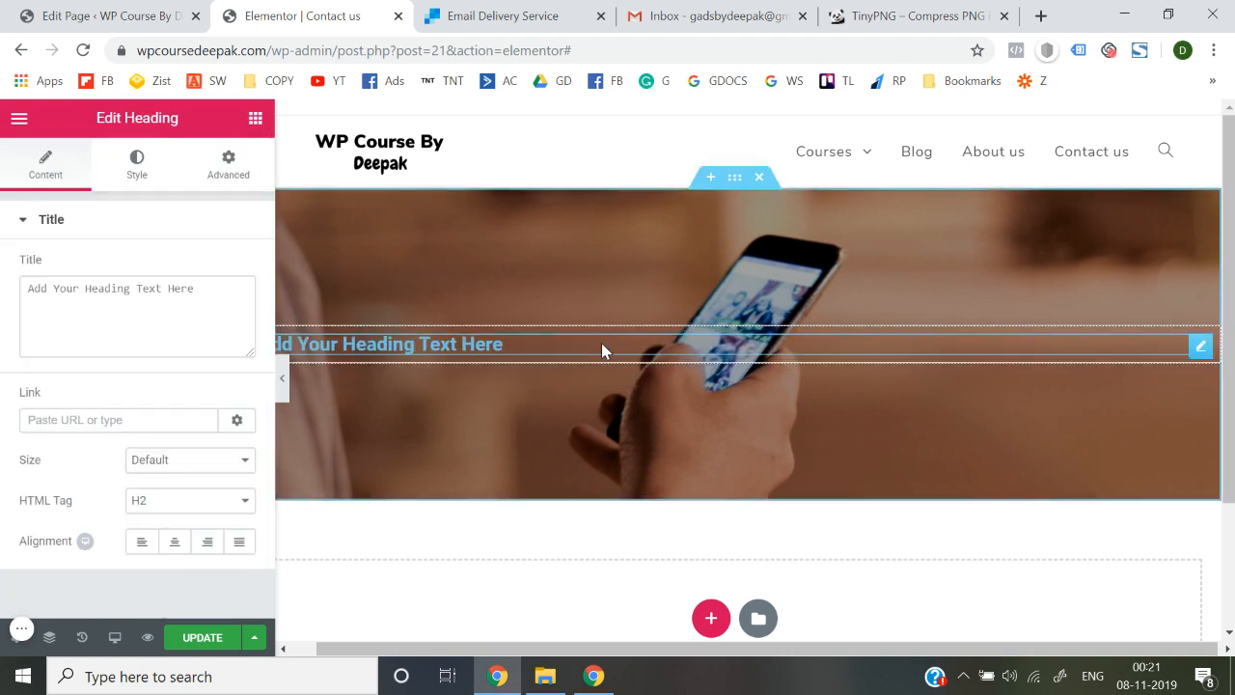
{"action": "triple_click", "coordinate": [147, 294]}
{"action": "type", "text": "NJ"}
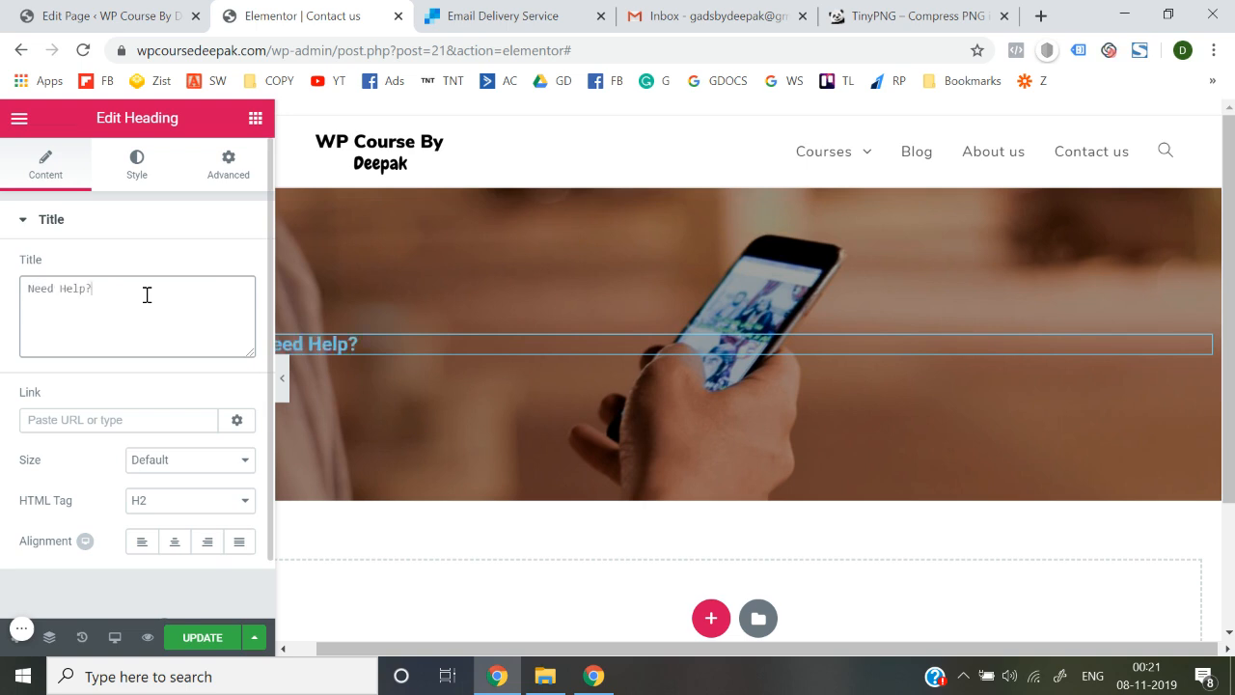
{"action": "left_click", "coordinate": [174, 541]}
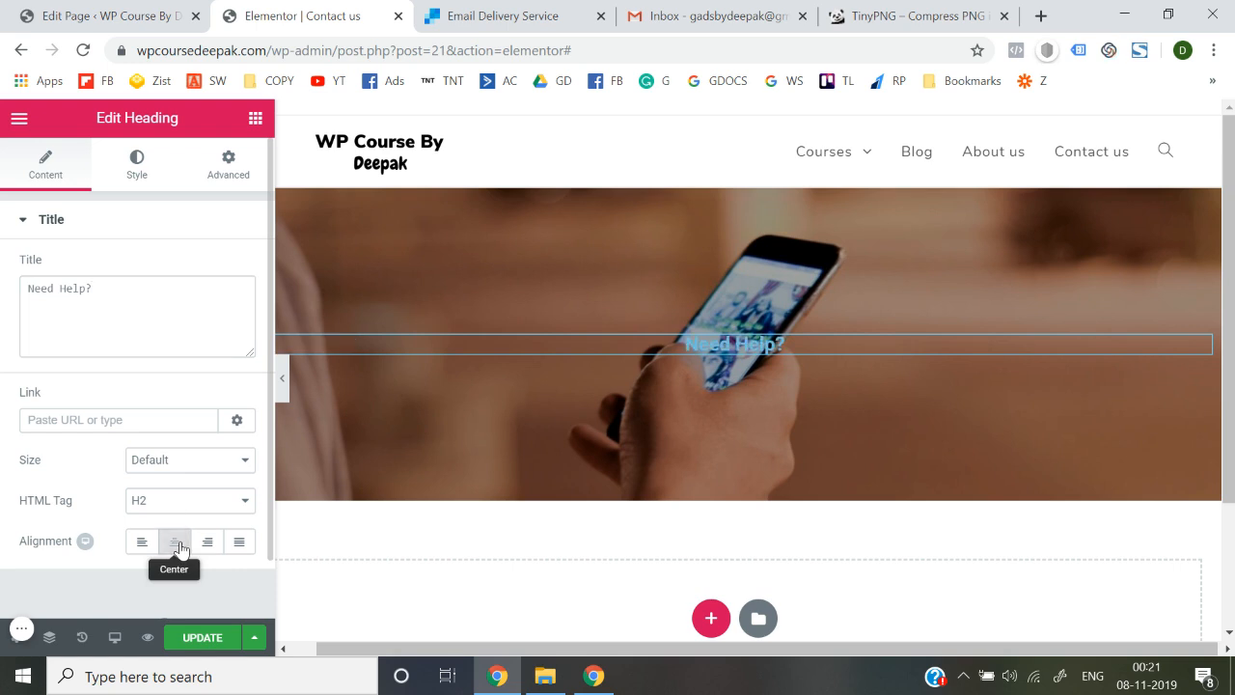
Set the heading font to Nunito and its text colour to white
{"action": "left_click", "coordinate": [132, 177]}
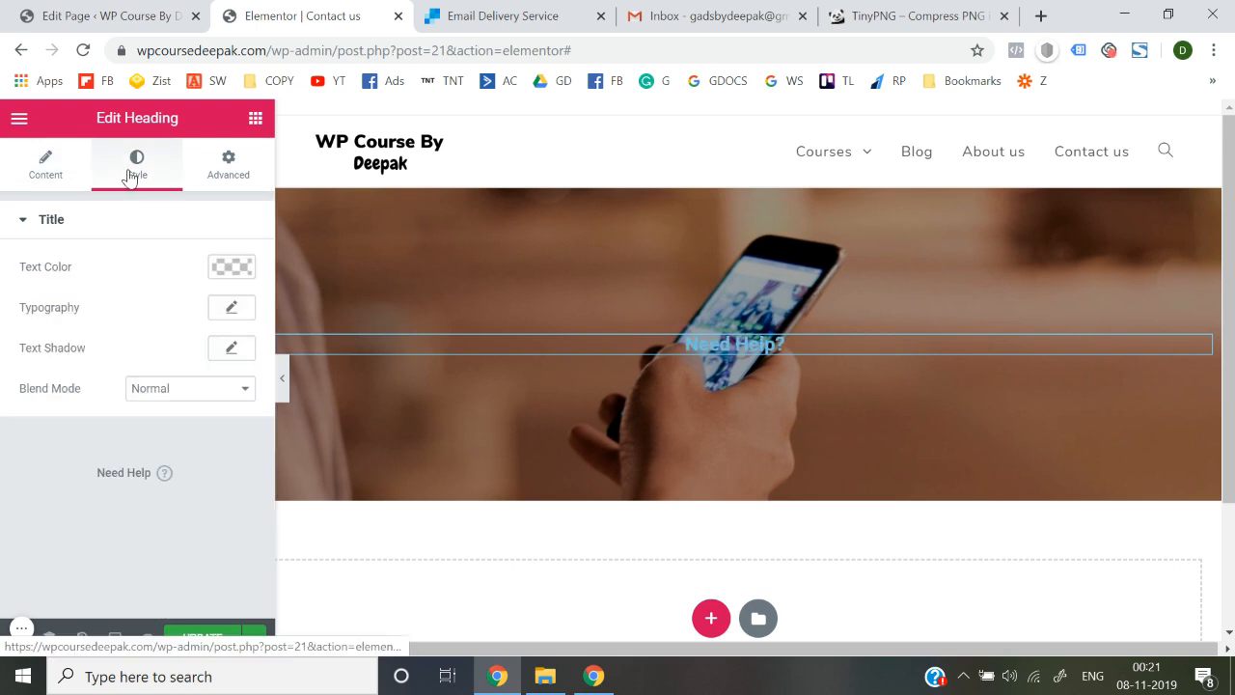
{"action": "left_click", "coordinate": [242, 318]}
{"action": "left_click", "coordinate": [193, 355]}
{"action": "type", "text": "nuni"}
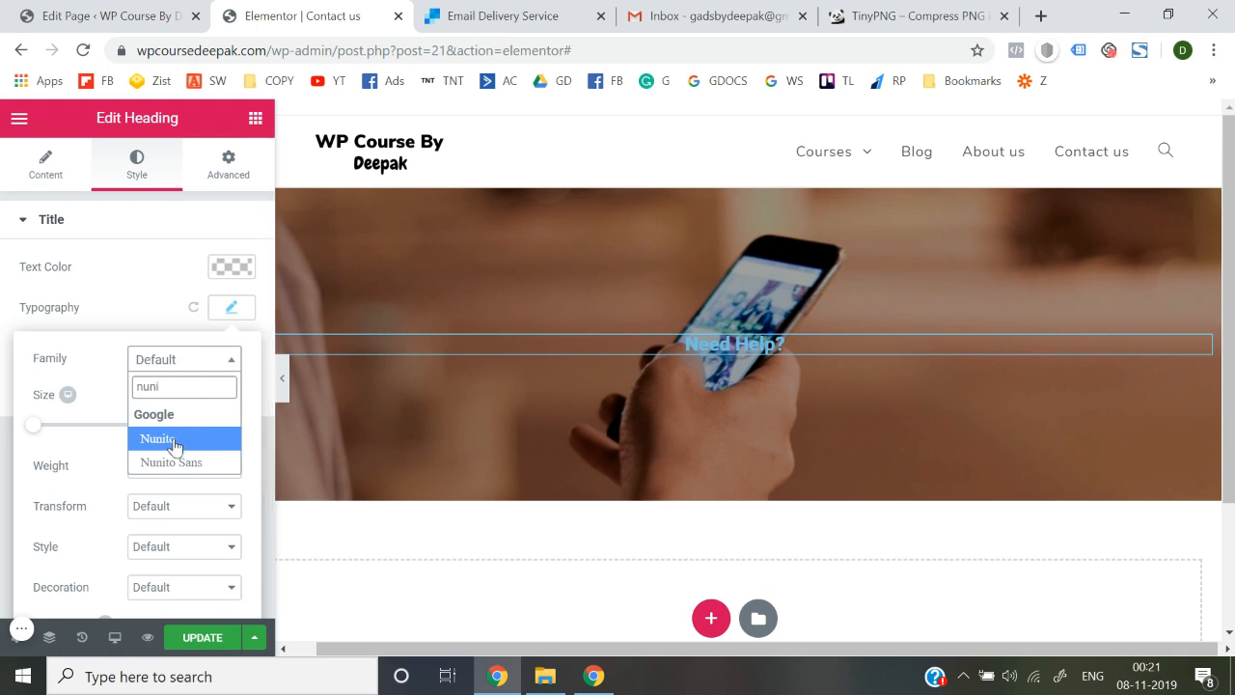
{"action": "left_click", "coordinate": [175, 442]}
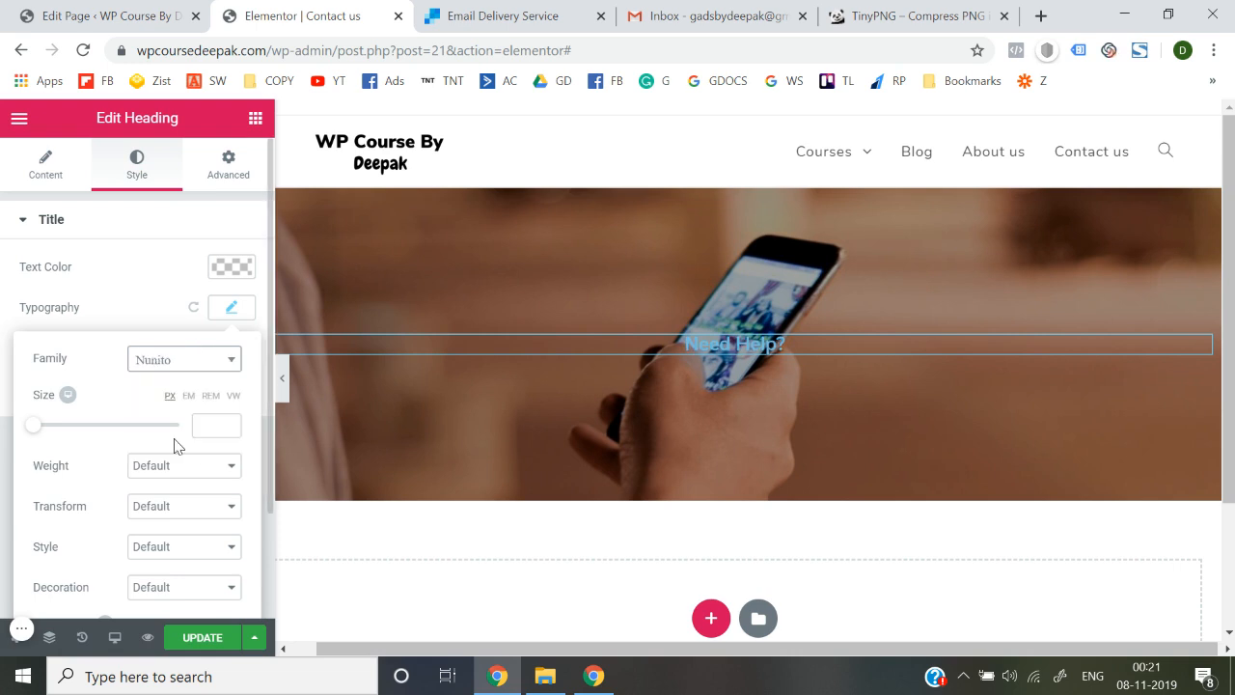
{"action": "left_click", "coordinate": [229, 306]}
{"action": "left_click", "coordinate": [235, 267]}
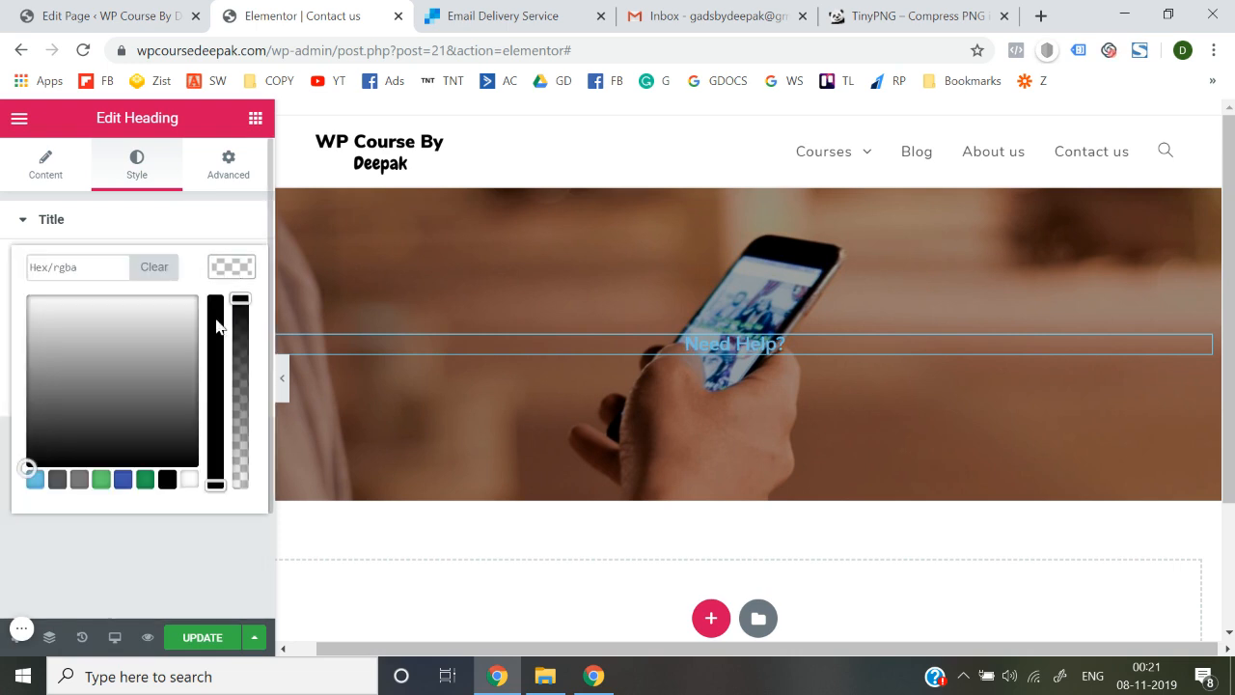
{"action": "left_click", "coordinate": [189, 480]}
{"action": "left_click", "coordinate": [201, 560]}
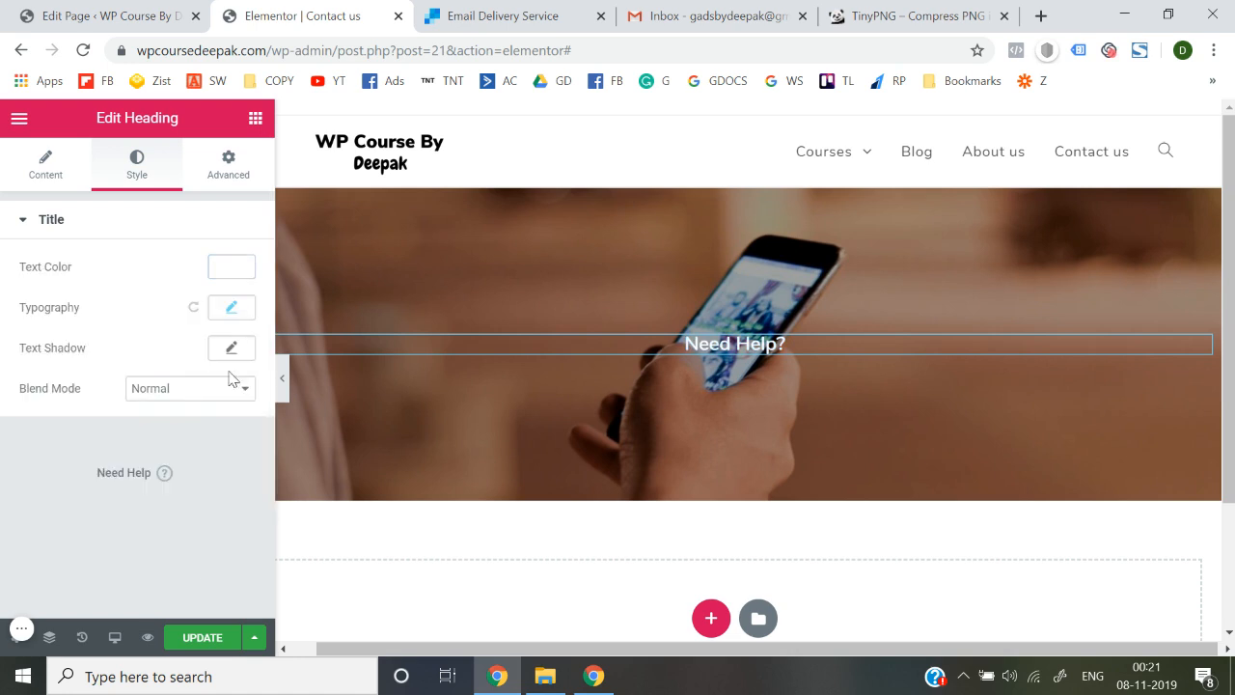
Enlarge the heading to size 73 and update the page
{"action": "left_click", "coordinate": [236, 316]}
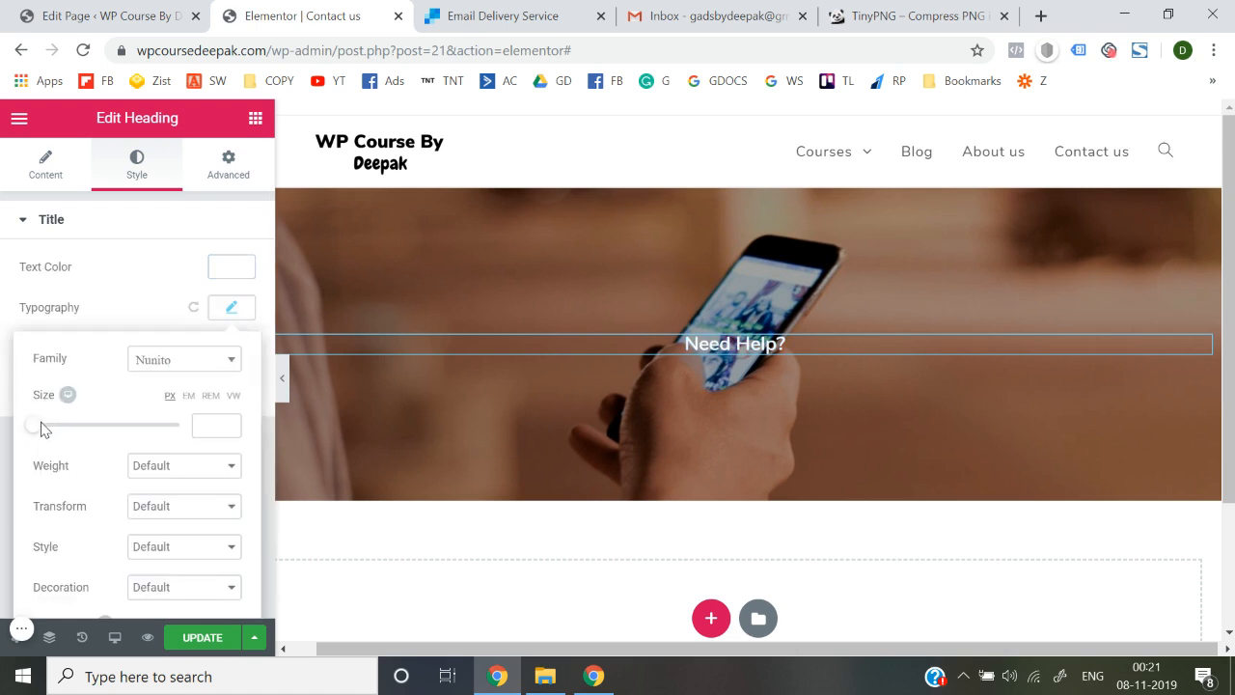
{"action": "left_click_drag", "start_coordinate": [35, 433], "coordinate": [89, 434]}
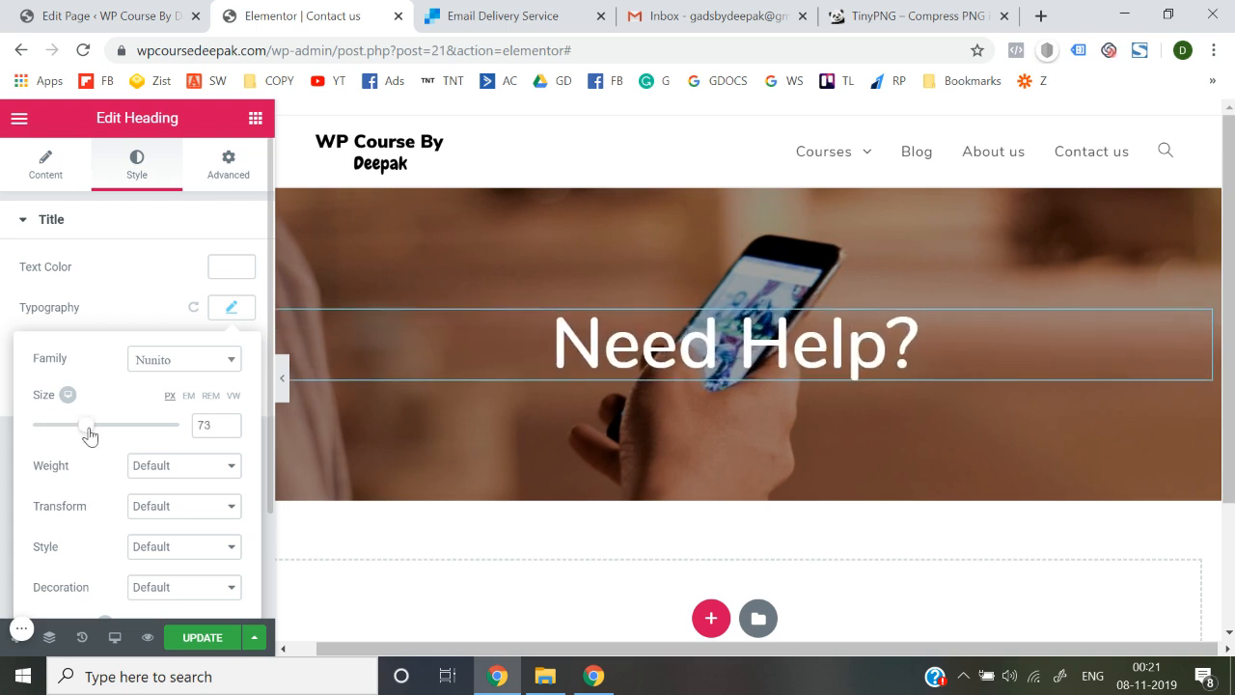
{"action": "left_click", "coordinate": [3, 402]}
{"action": "left_click", "coordinate": [196, 642]}
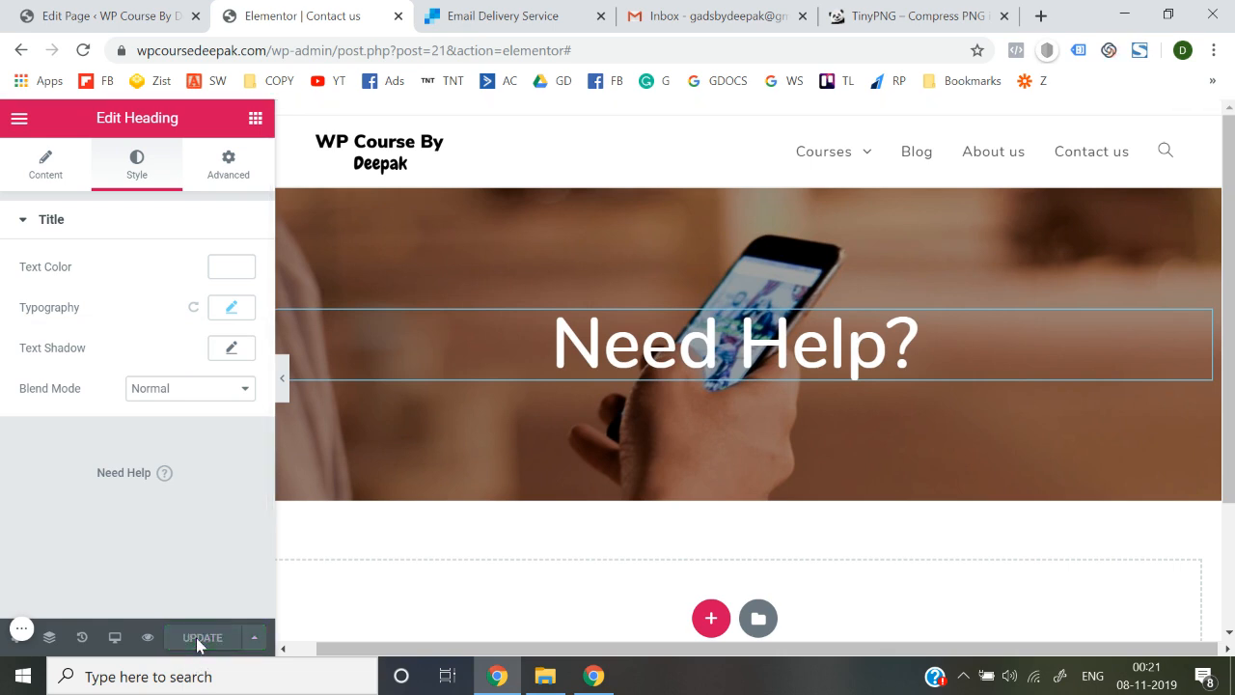
Add a new section at the bottom of the page, below the 'Need Help?' hero
{"action": "scroll", "coordinate": [555, 473], "scroll_direction": "down", "scroll_amount": 1}
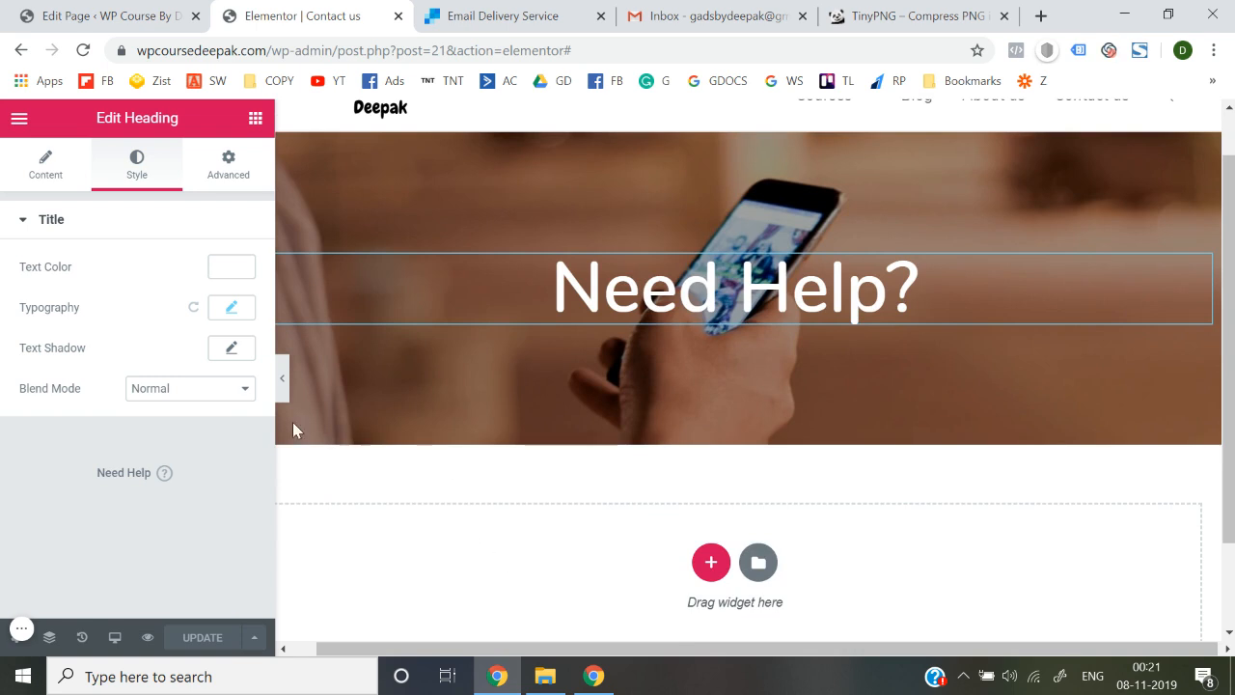
{"action": "left_click", "coordinate": [255, 118]}
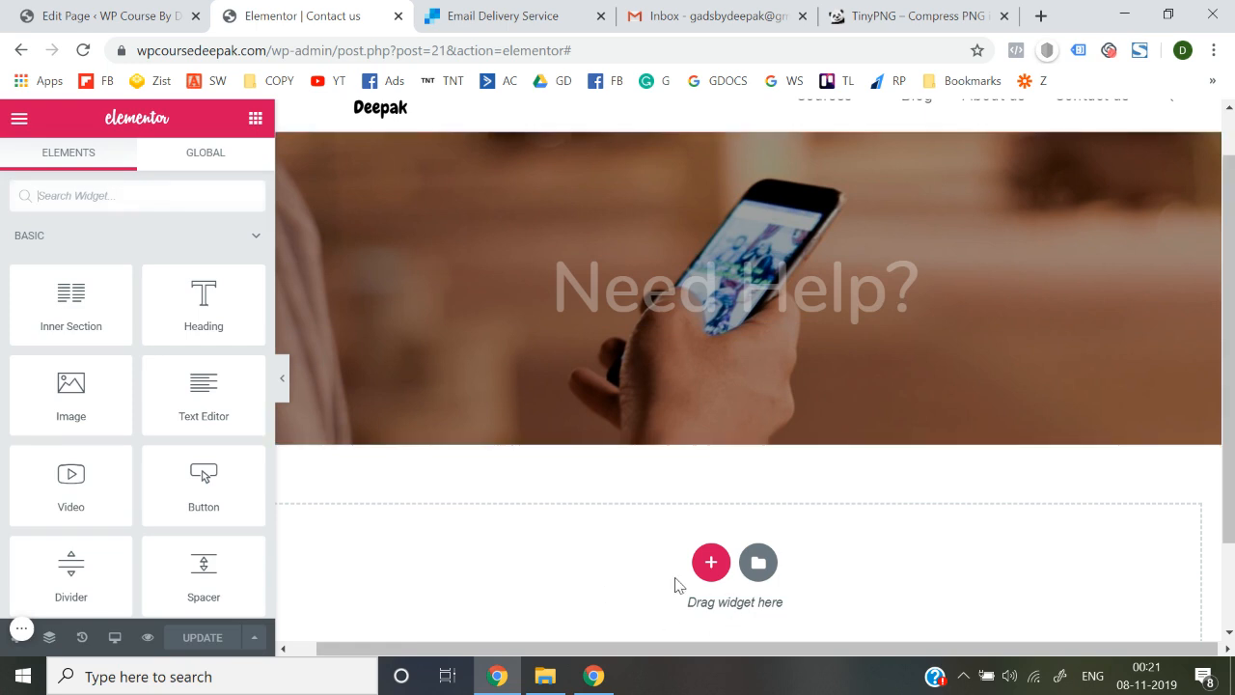
{"action": "scroll", "coordinate": [695, 540], "scroll_direction": "down", "scroll_amount": 1}
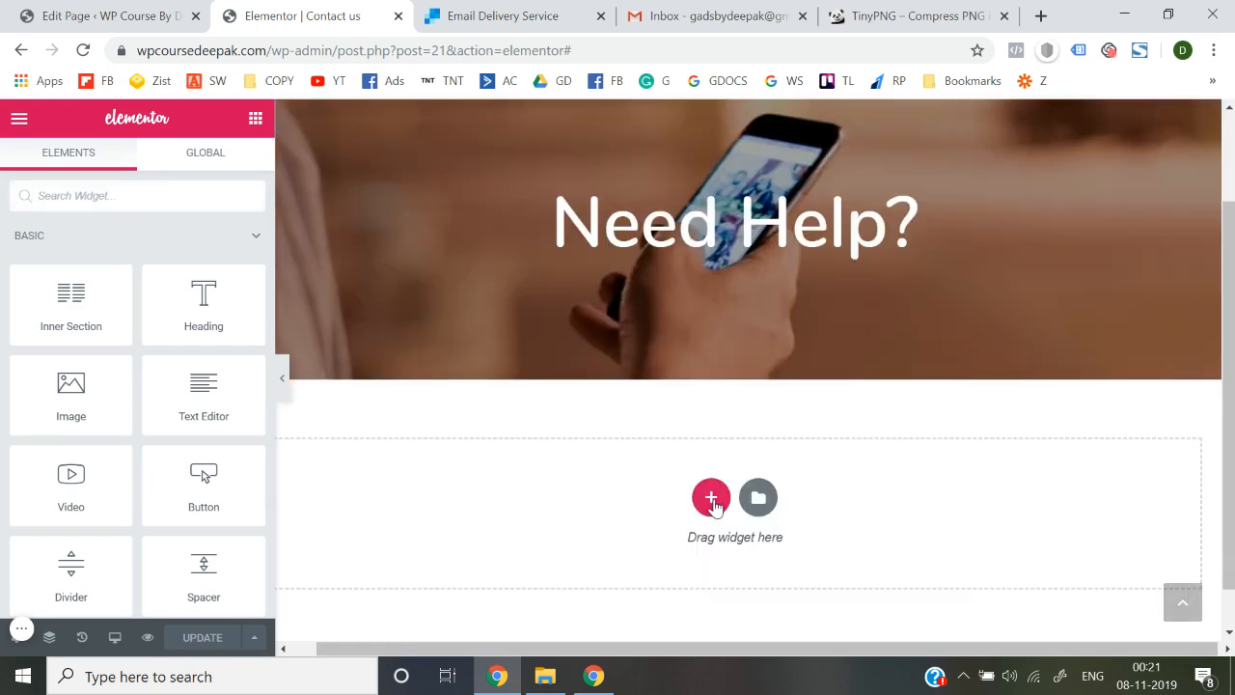
{"action": "left_click", "coordinate": [711, 497]}
{"action": "scroll", "coordinate": [711, 511], "scroll_direction": "down", "scroll_amount": 2}
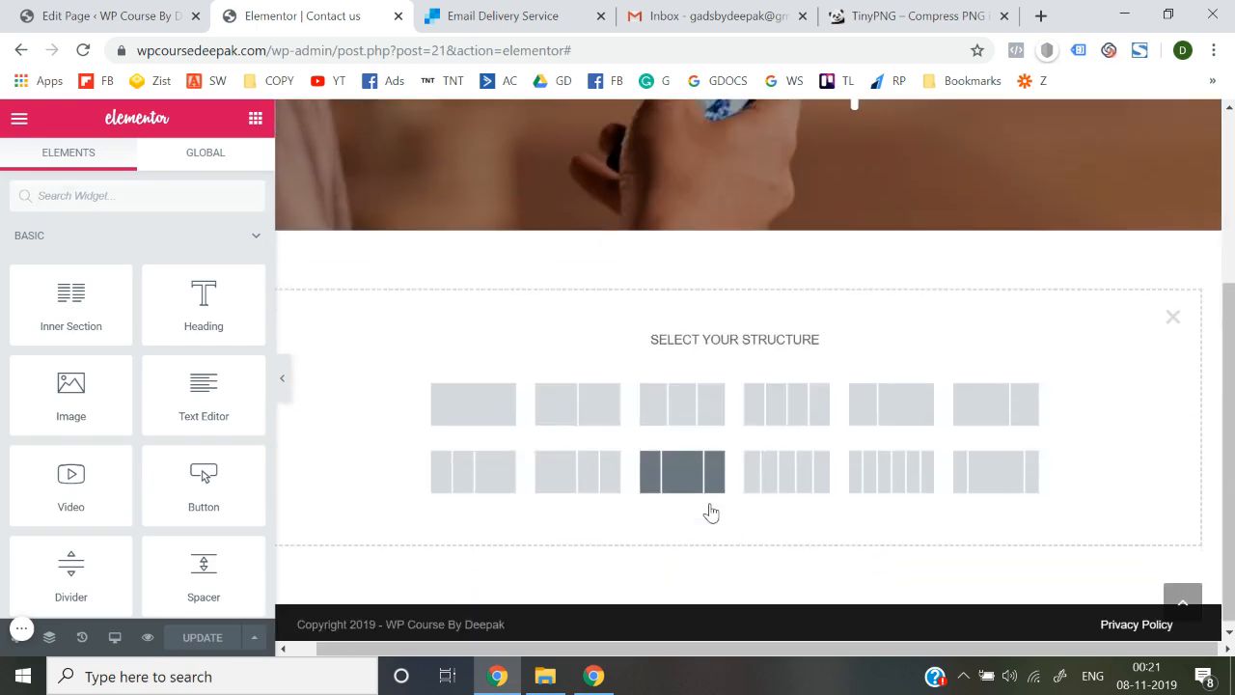
Make the section one-column with a two-column Inner Section and an Icon widget in its left column
{"action": "left_click", "coordinate": [515, 423]}
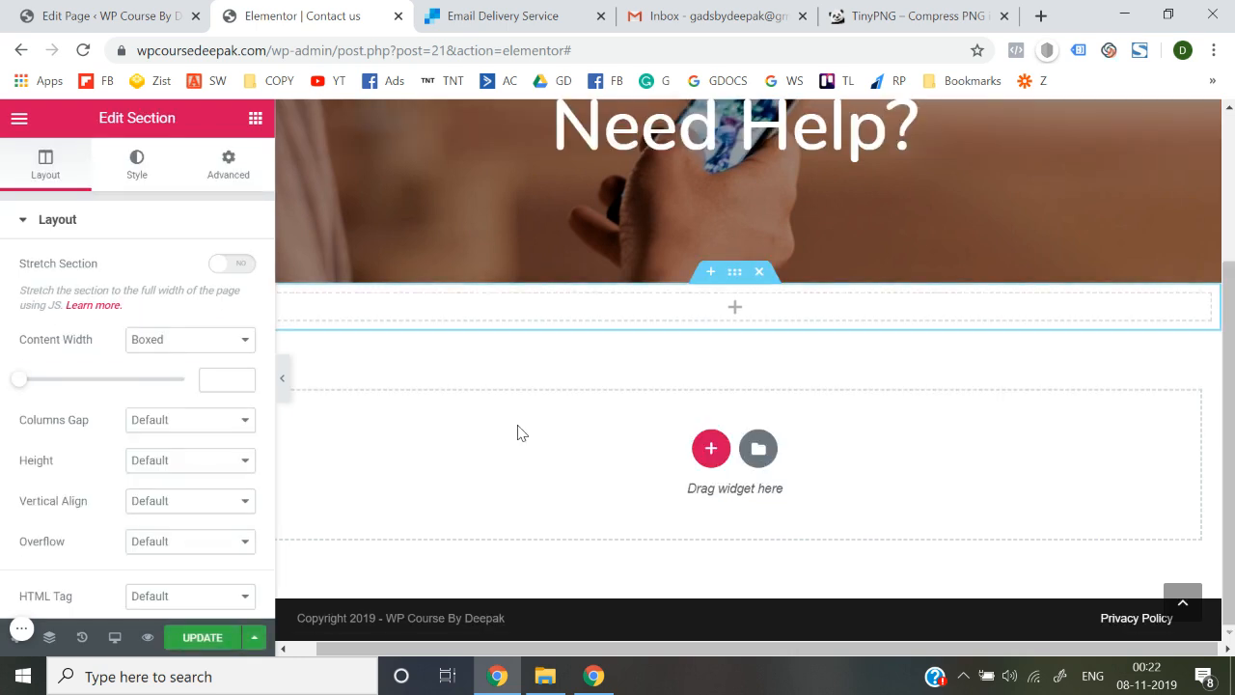
{"action": "left_click", "coordinate": [641, 311]}
{"action": "left_click_drag", "start_coordinate": [48, 341], "coordinate": [669, 322]}
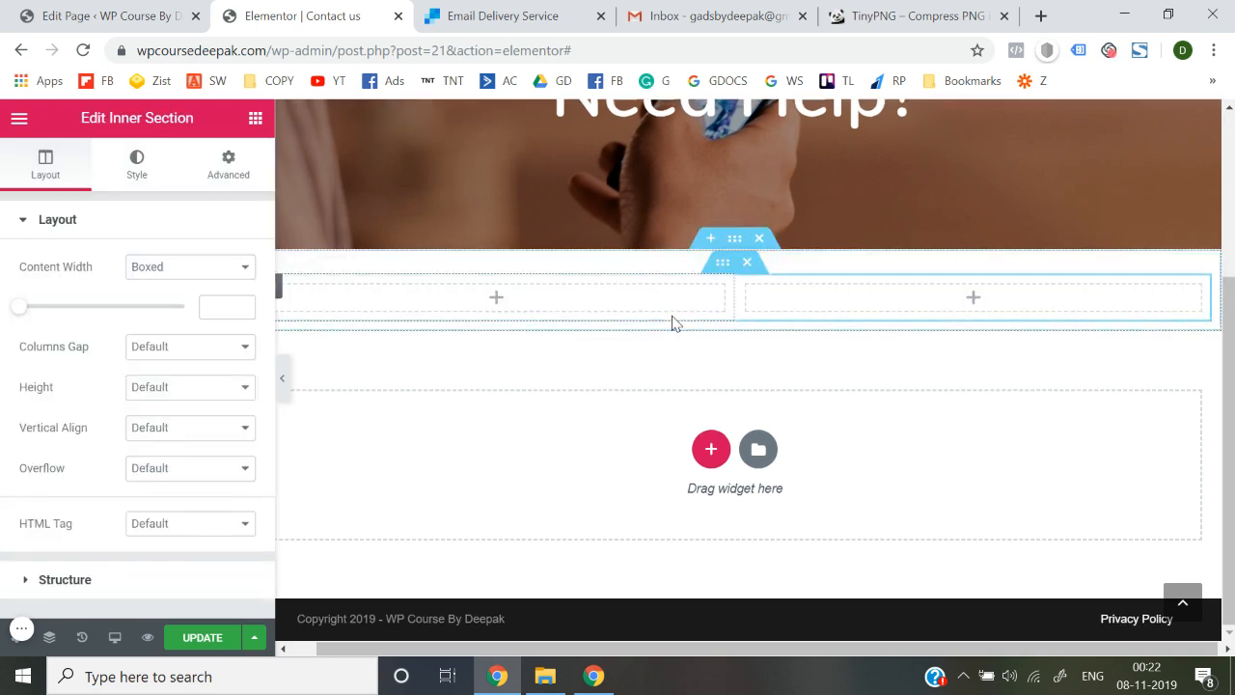
{"action": "left_click", "coordinate": [259, 126]}
{"action": "scroll", "coordinate": [190, 429], "scroll_direction": "down", "scroll_amount": 4}
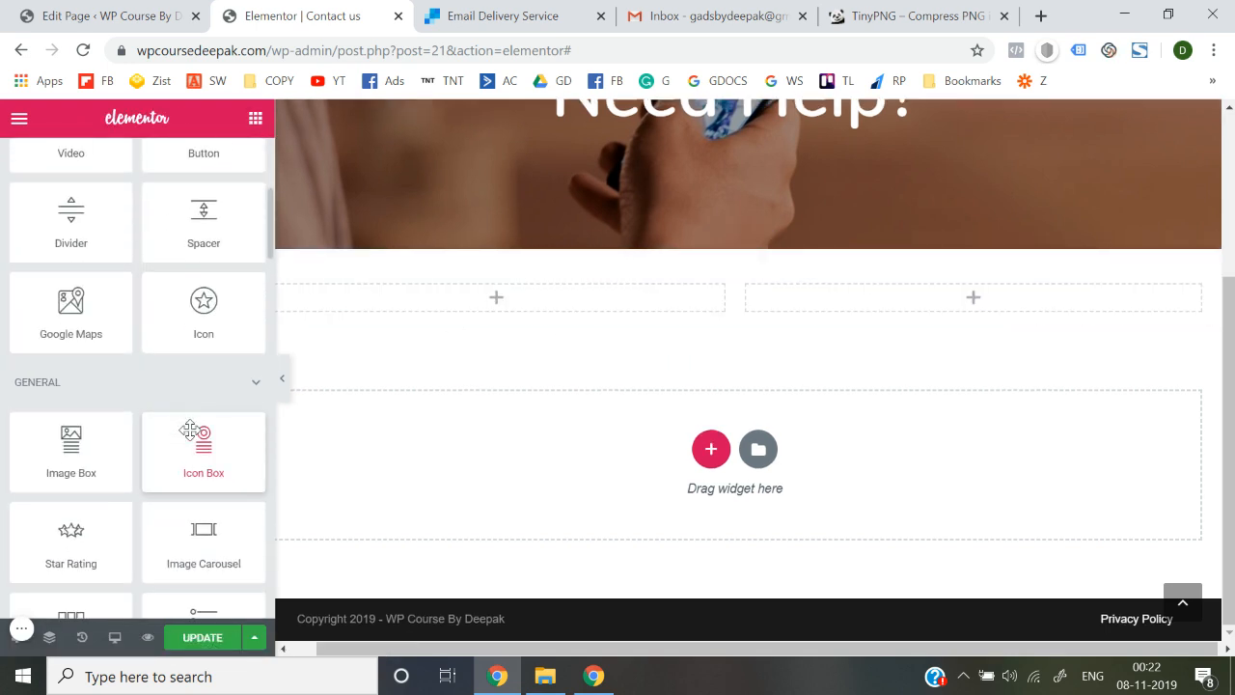
{"action": "left_click_drag", "start_coordinate": [199, 297], "coordinate": [463, 300]}
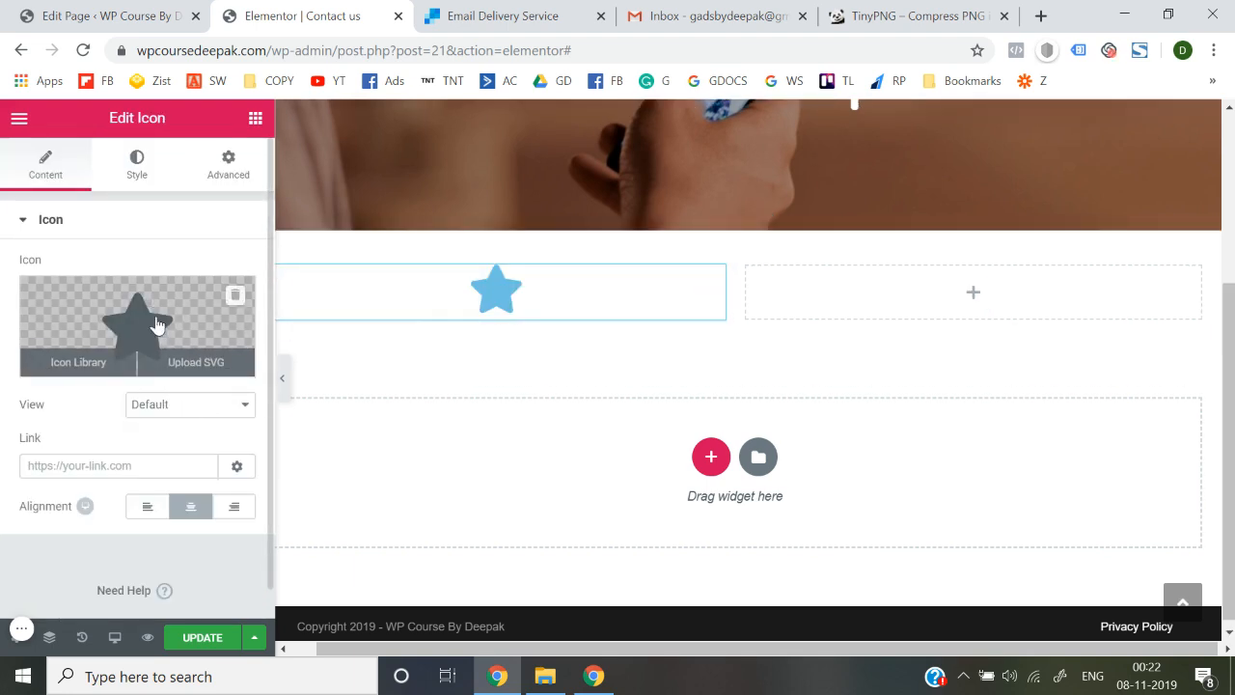
Swap the star for the Phone icon from the Icon Library, filtered by 'ph'
{"action": "left_click", "coordinate": [75, 372]}
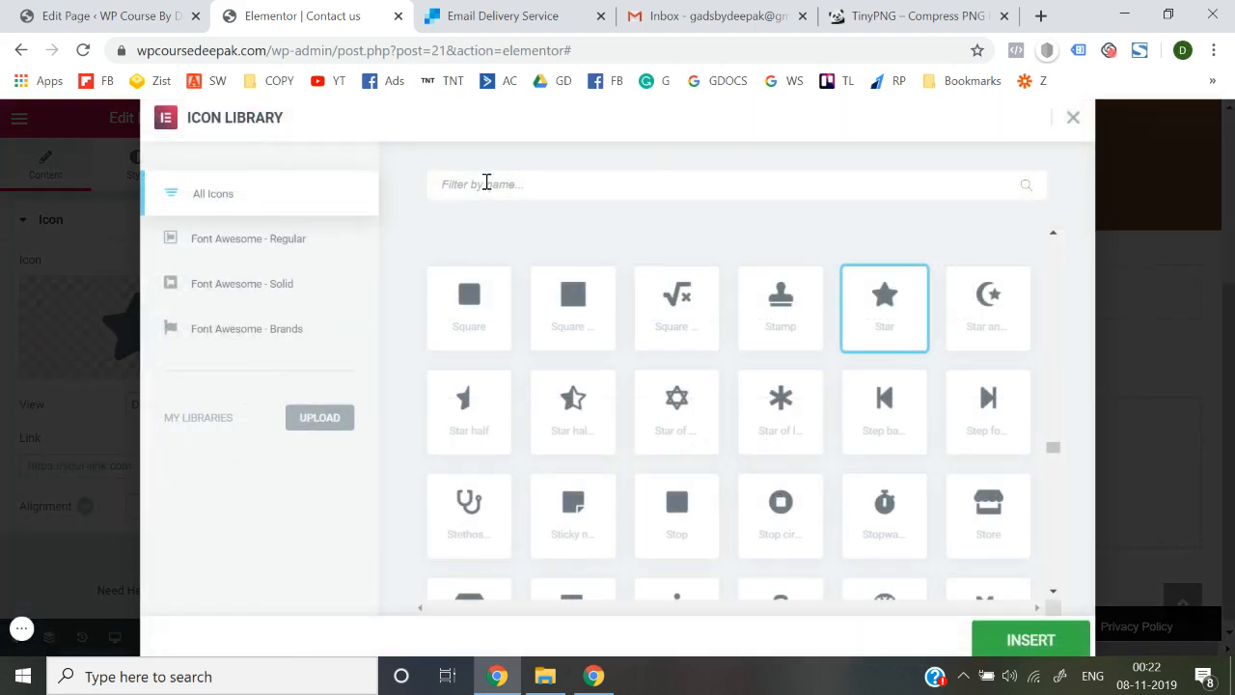
{"action": "type", "text": "o"}
{"action": "key", "text": "BackSpace"}
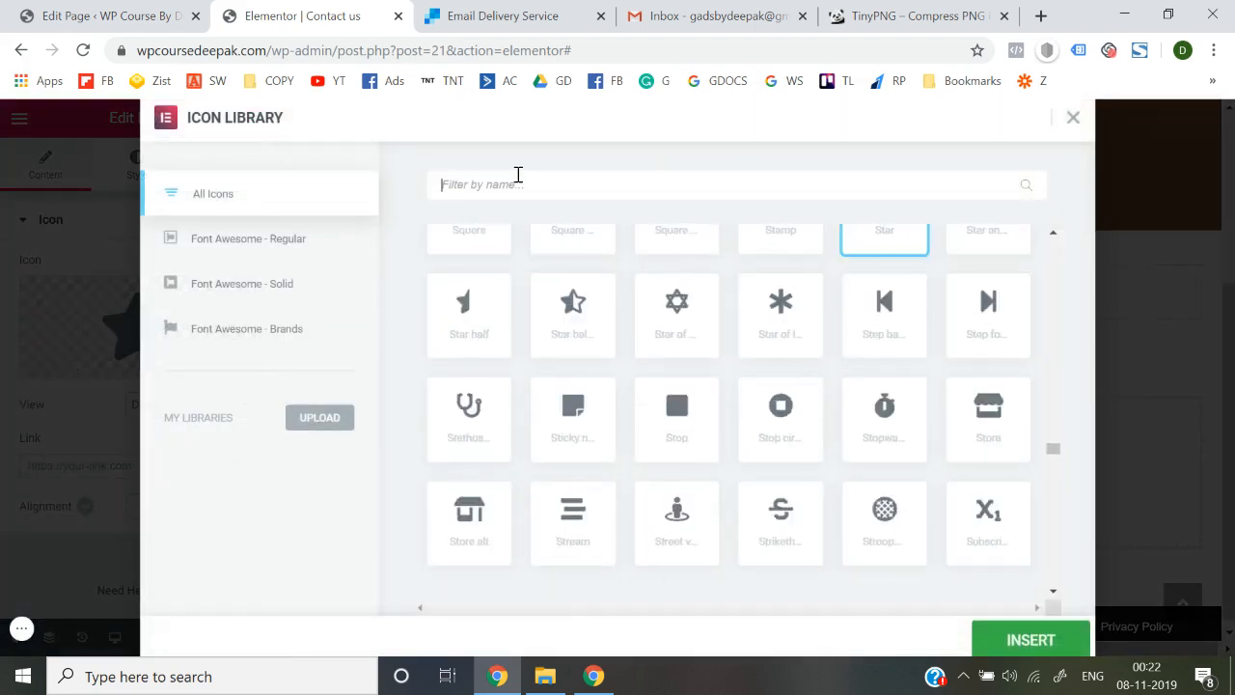
{"action": "type", "text": "ph"}
{"action": "left_click", "coordinate": [569, 318]}
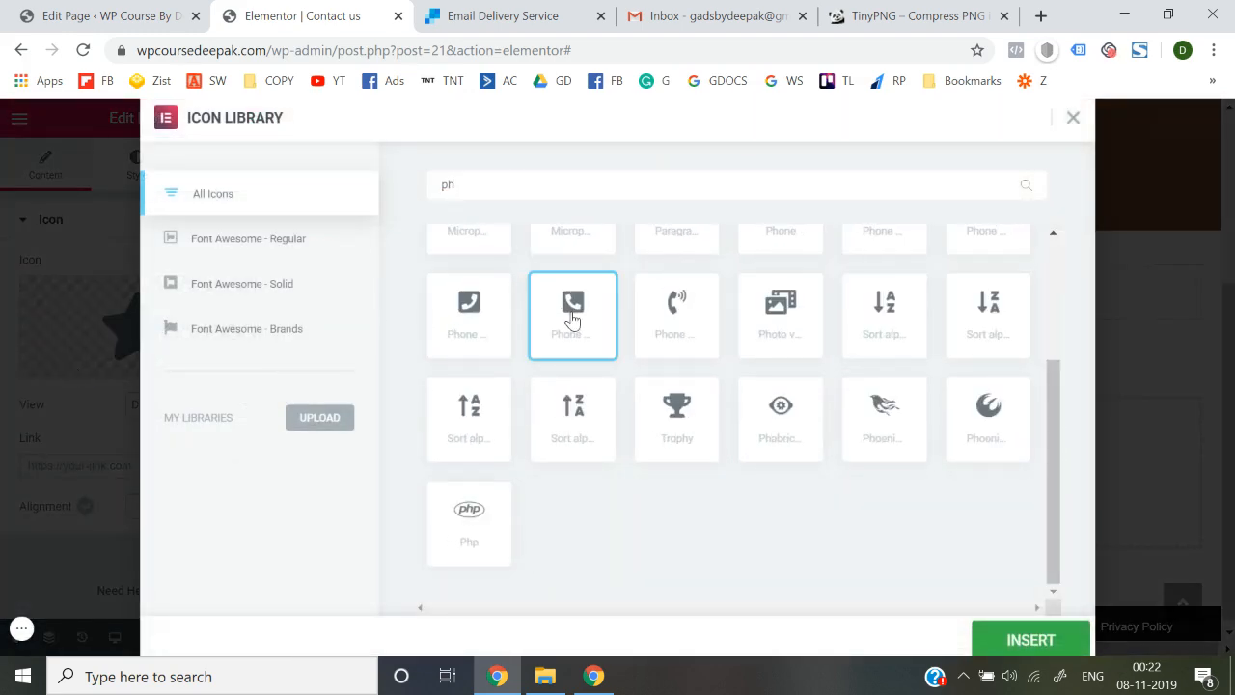
{"action": "left_click", "coordinate": [1024, 648]}
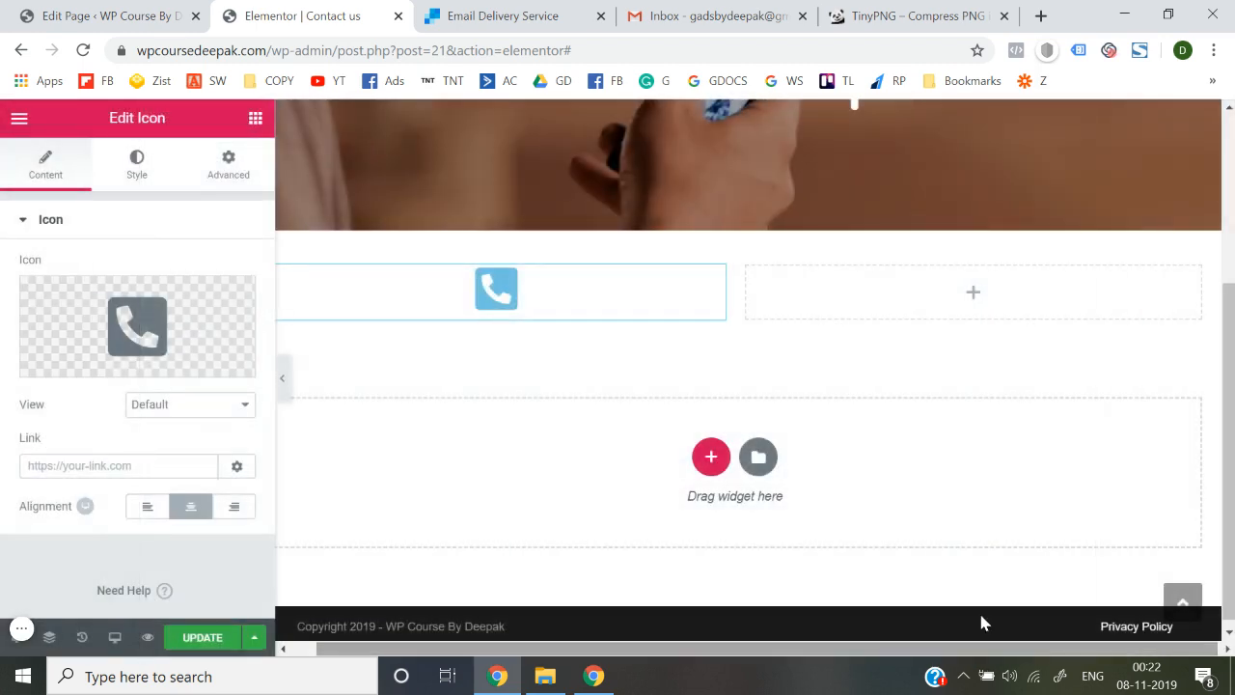
{"action": "left_click", "coordinate": [256, 120]}
{"action": "left_click_drag", "start_coordinate": [203, 324], "coordinate": [479, 314]}
{"action": "triple_click", "coordinate": [122, 284]}
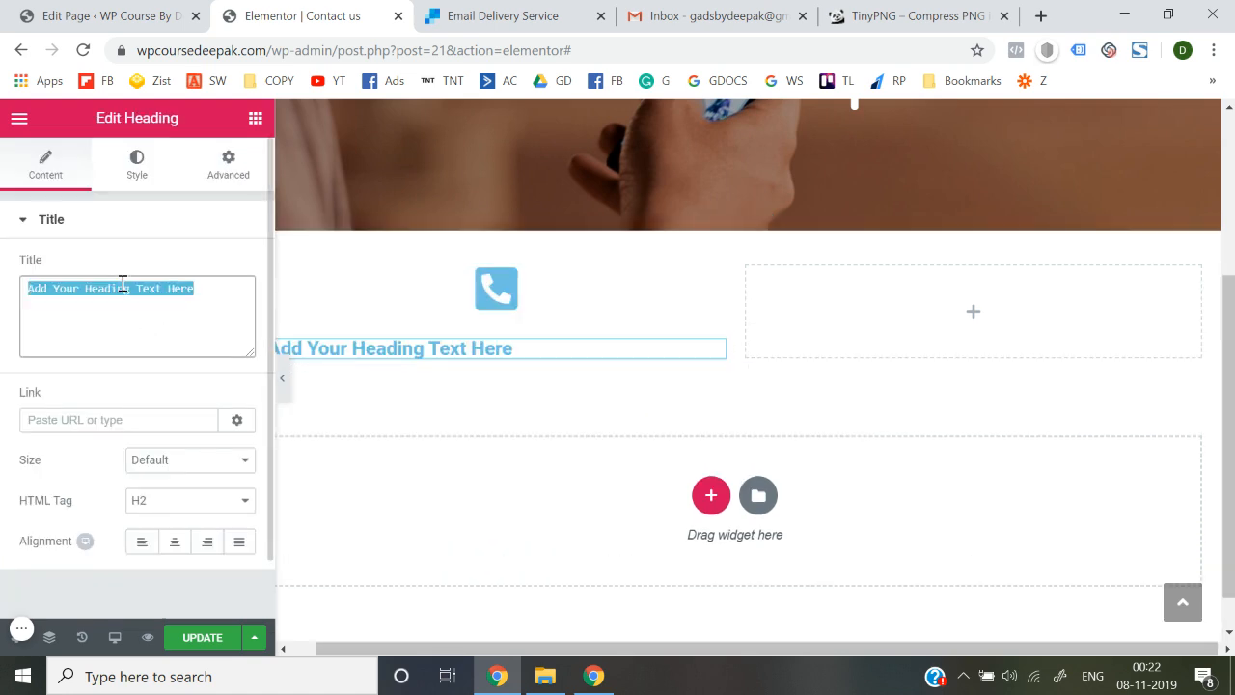
{"action": "type", "text": "Call"}
{"action": "key", "text": "BackSpace"}
{"action": "key", "text": "BackSpace"}
{"action": "key", "text": "BackSpace"}
{"action": "key", "text": "BackSpace"}
{"action": "key", "text": "BackSpace"}
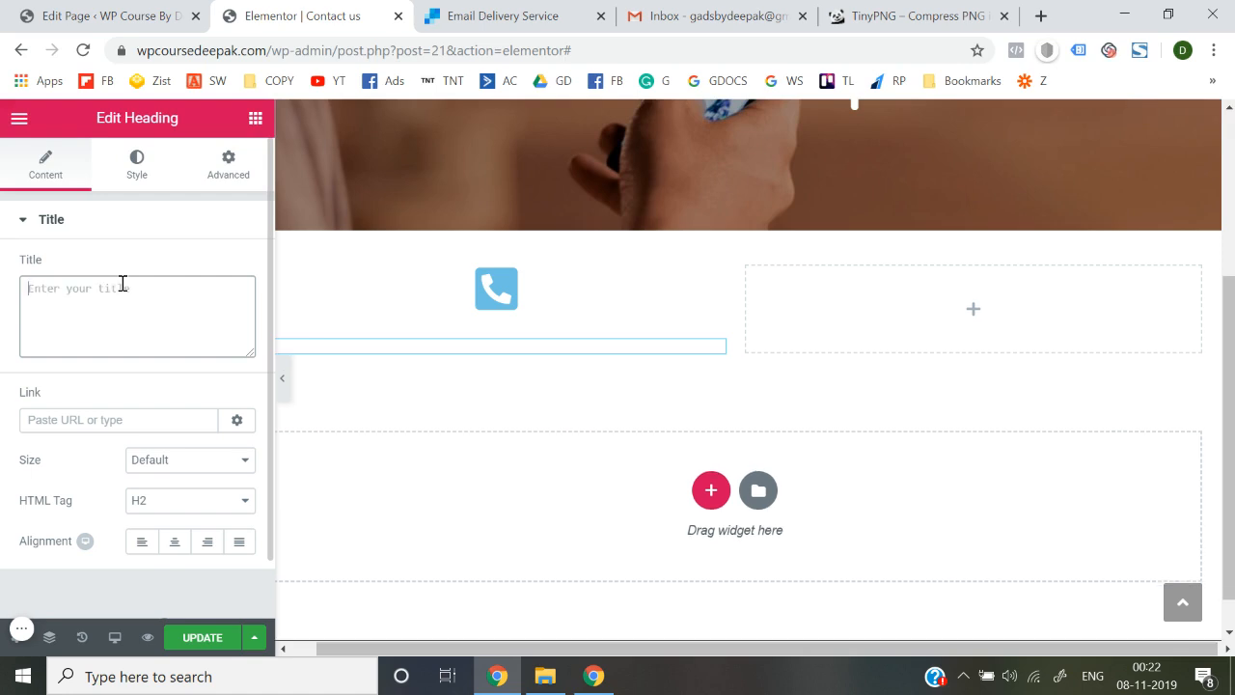
{"action": "type", "text": "1234"}
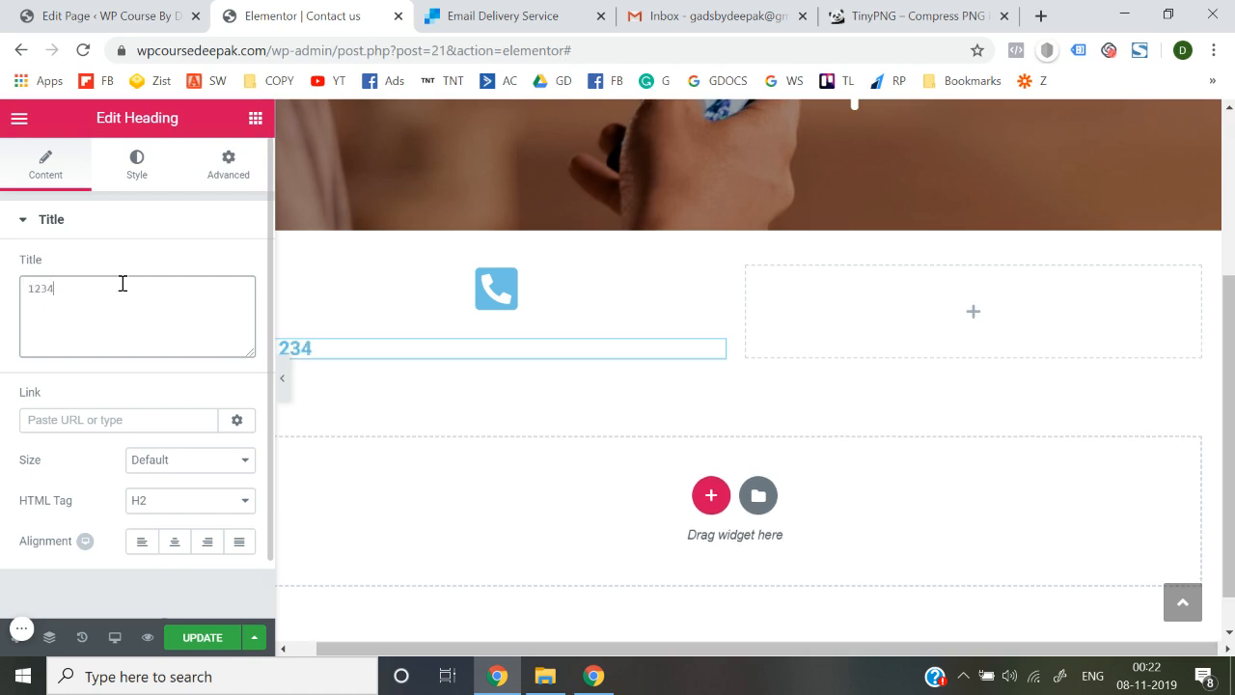
{"action": "type", "text": "567890"}
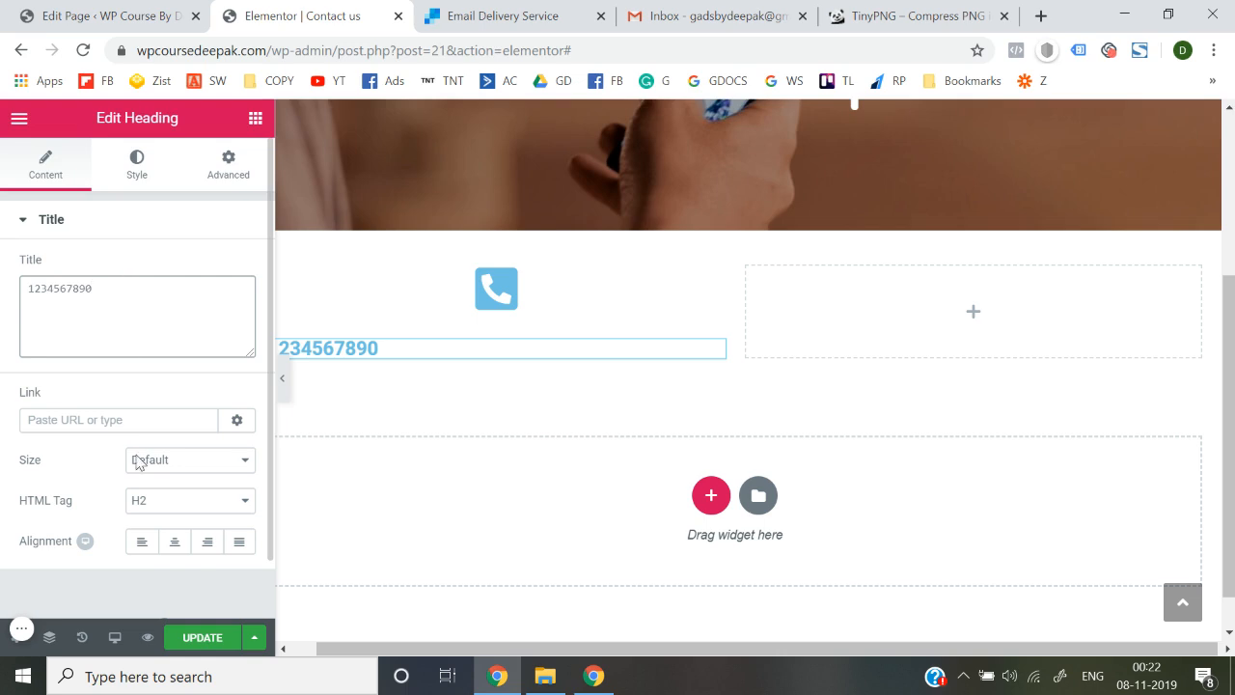
{"action": "left_click", "coordinate": [174, 541]}
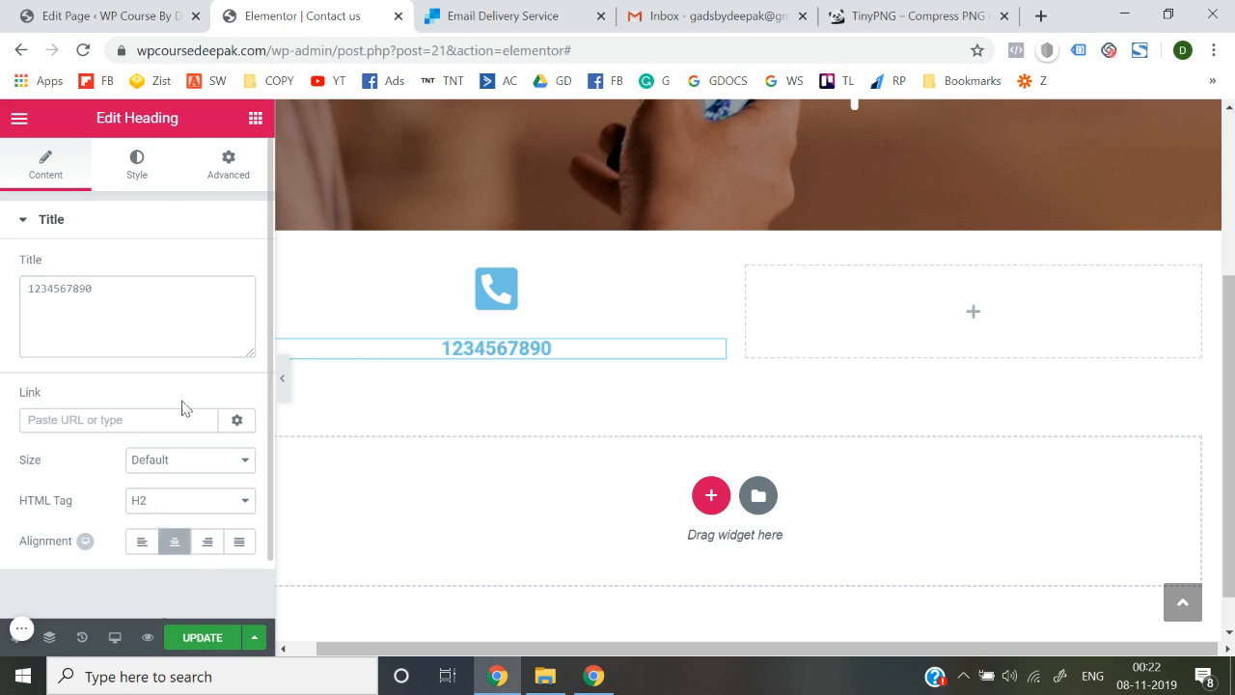
Set the phone number heading's text colour to black
{"action": "left_click", "coordinate": [137, 174]}
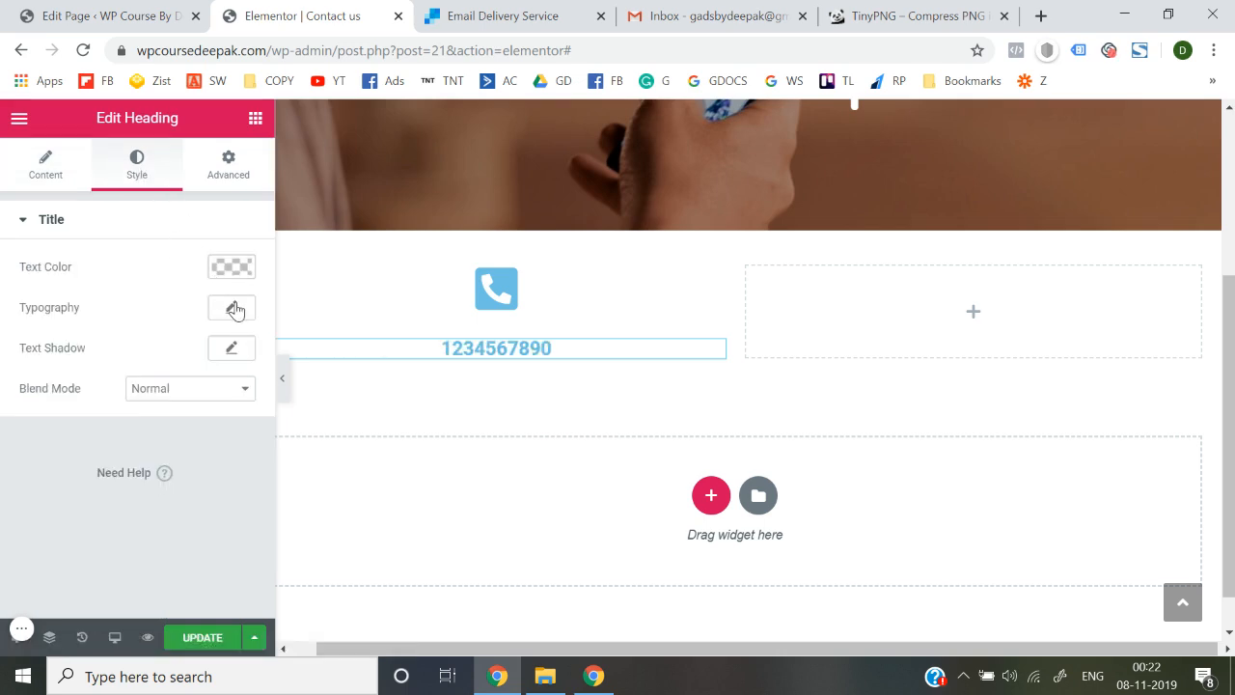
{"action": "left_click", "coordinate": [233, 308]}
{"action": "left_click", "coordinate": [242, 263]}
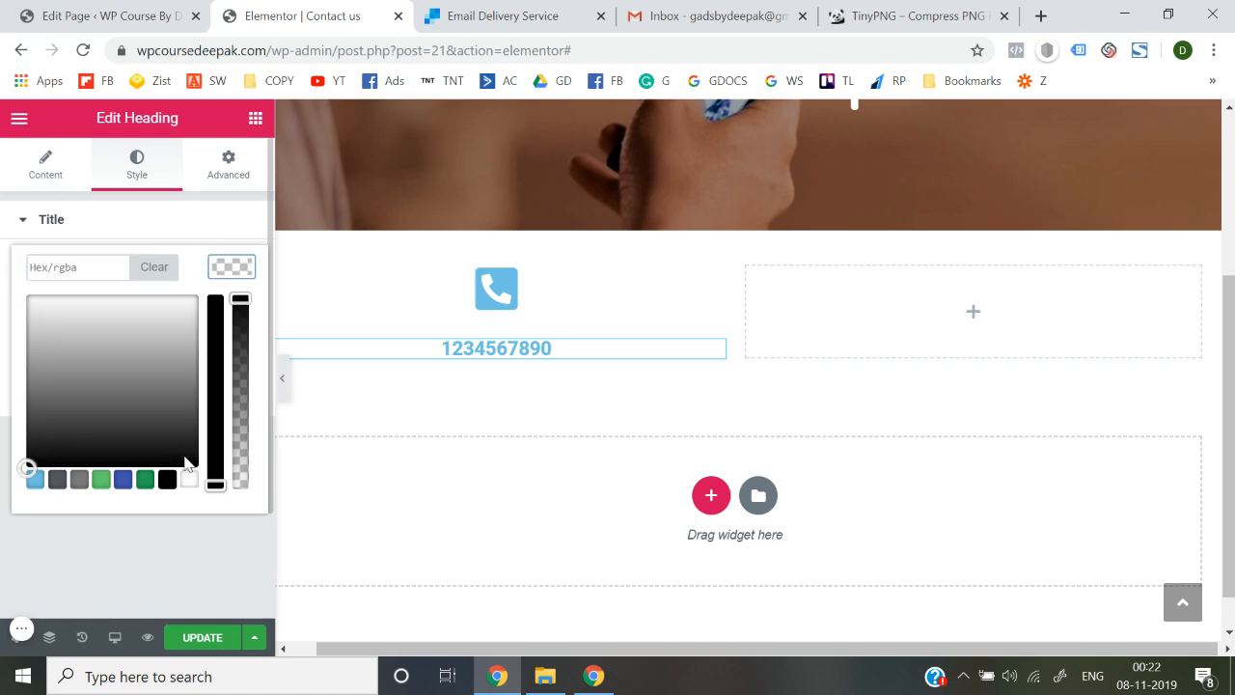
{"action": "left_click", "coordinate": [168, 480]}
{"action": "left_click", "coordinate": [176, 560]}
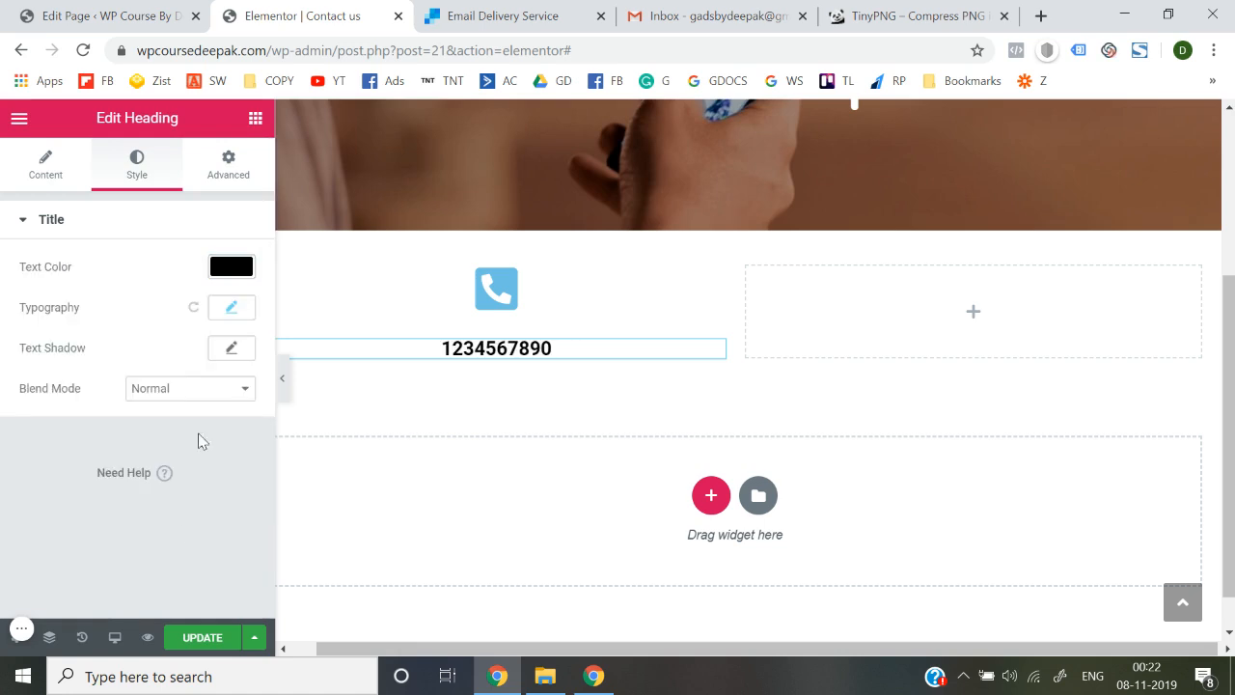
Change the heading's font family to Nunito and update the page
{"action": "left_click", "coordinate": [236, 311]}
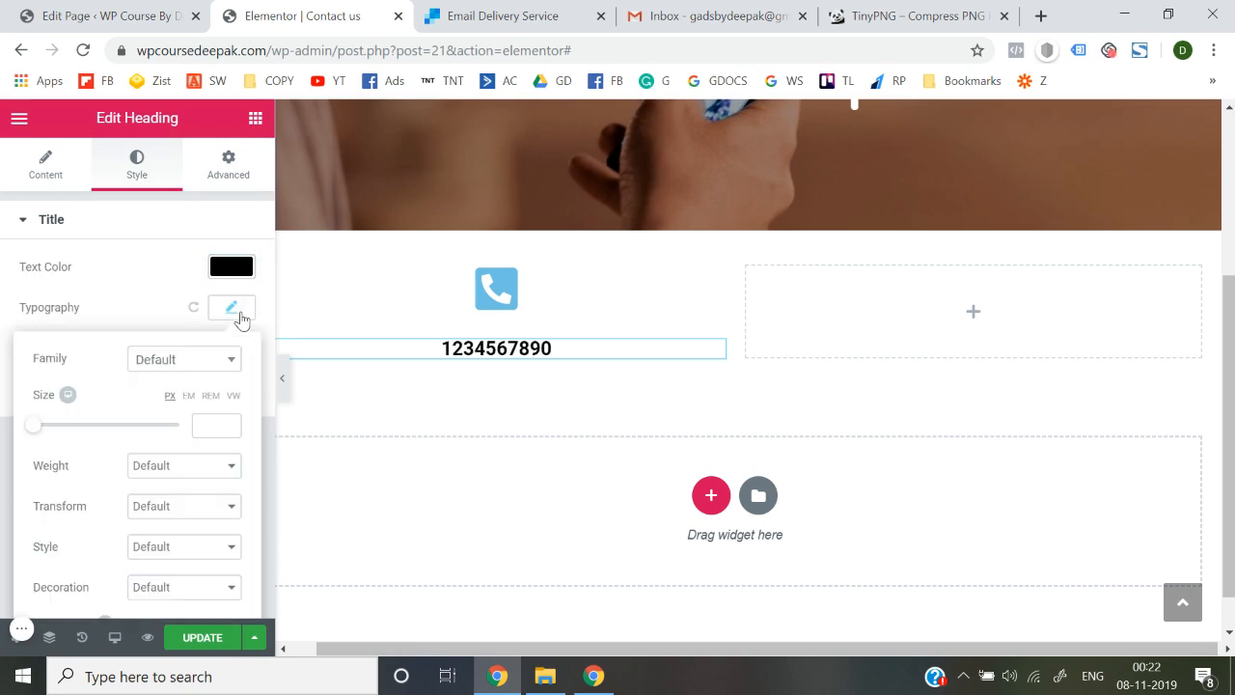
{"action": "left_click", "coordinate": [206, 369]}
{"action": "type", "text": "nuni"}
{"action": "key", "text": "Return"}
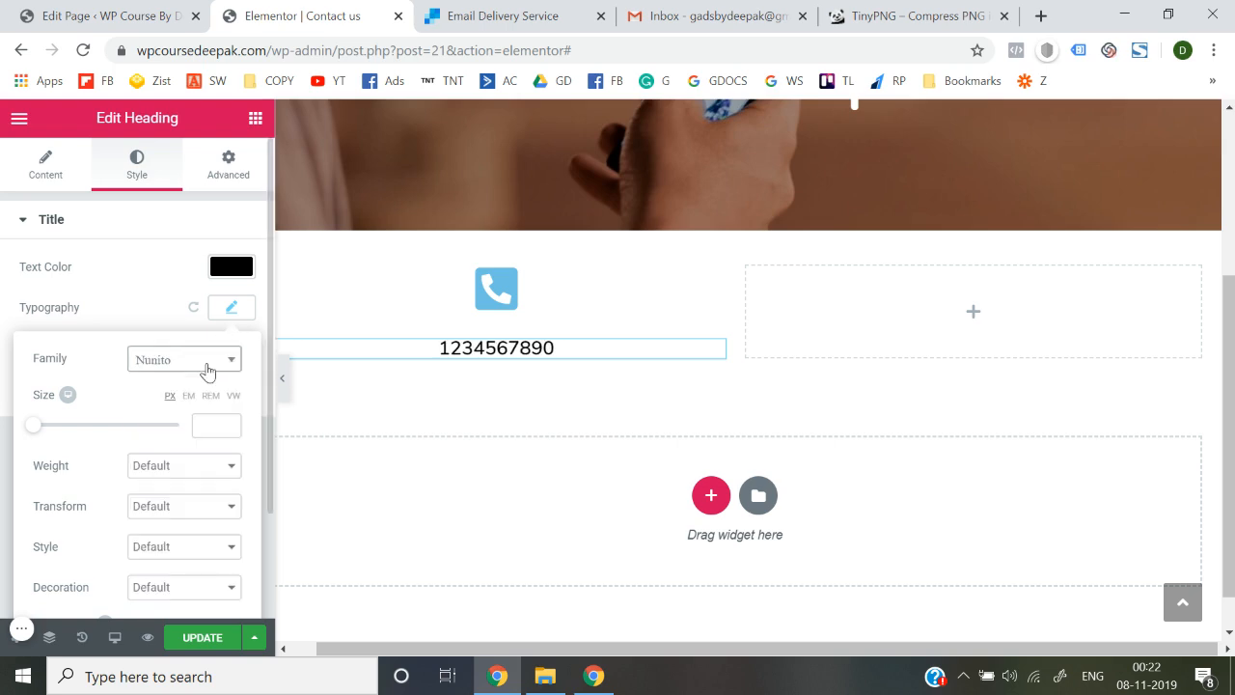
{"action": "left_click", "coordinate": [2, 346]}
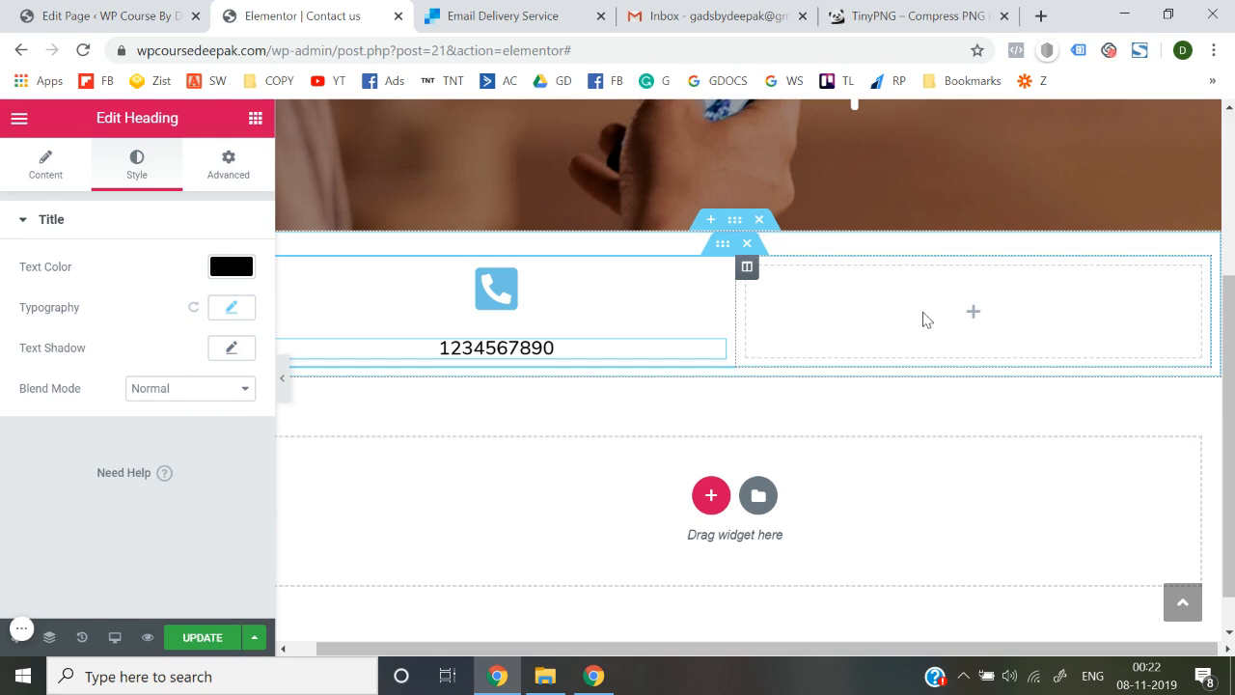
{"action": "left_click", "coordinate": [194, 636]}
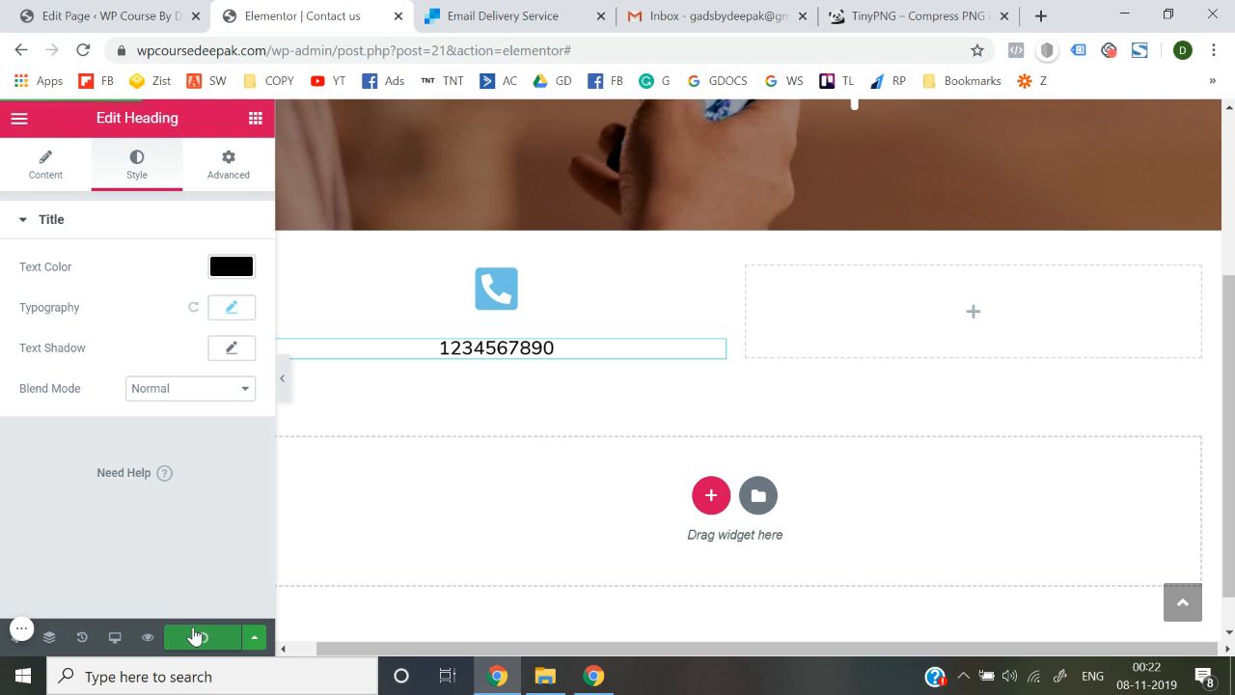
Exit Elementor to the Contact us dashboard editor and open Visit Site in a new tab
{"action": "left_click", "coordinate": [22, 119]}
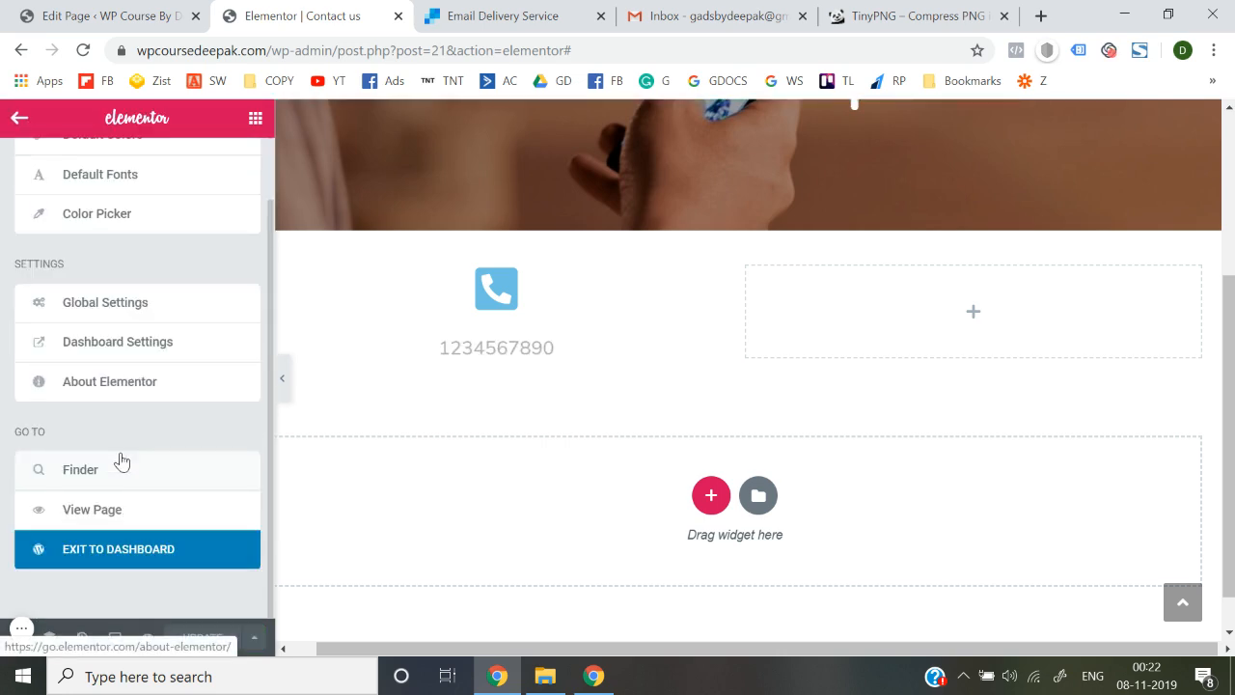
{"action": "left_click", "coordinate": [138, 553]}
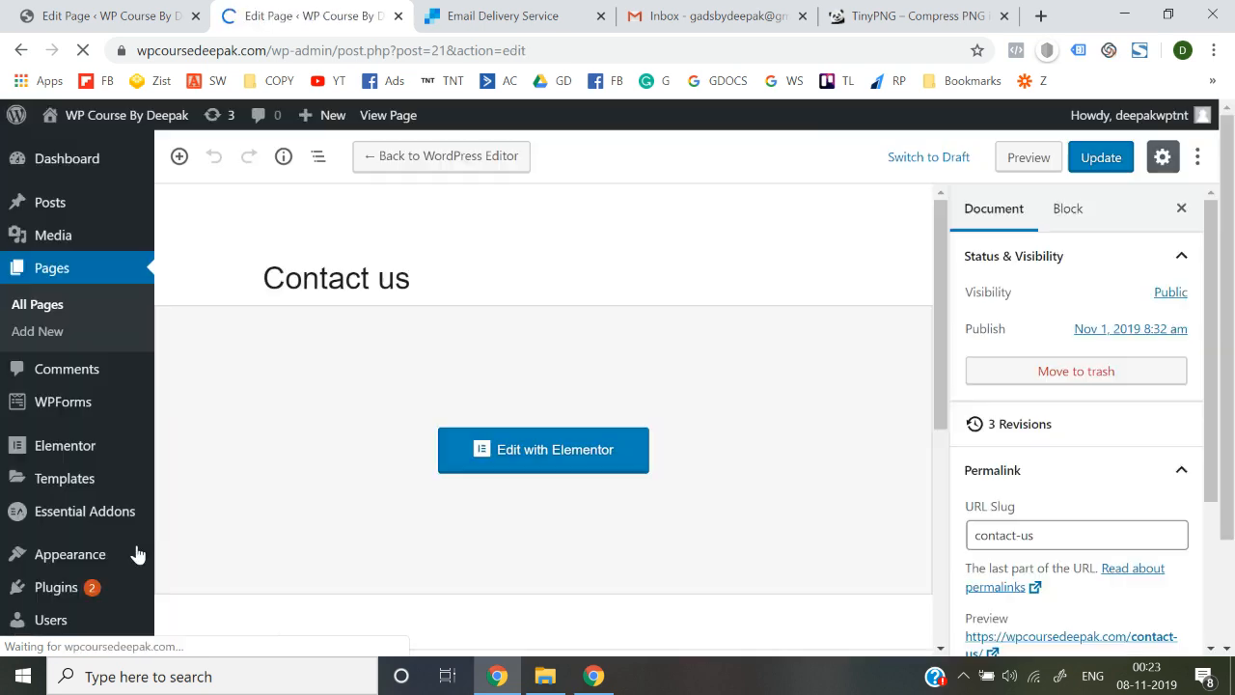
{"action": "mouse_move", "coordinate": [155, 123]}
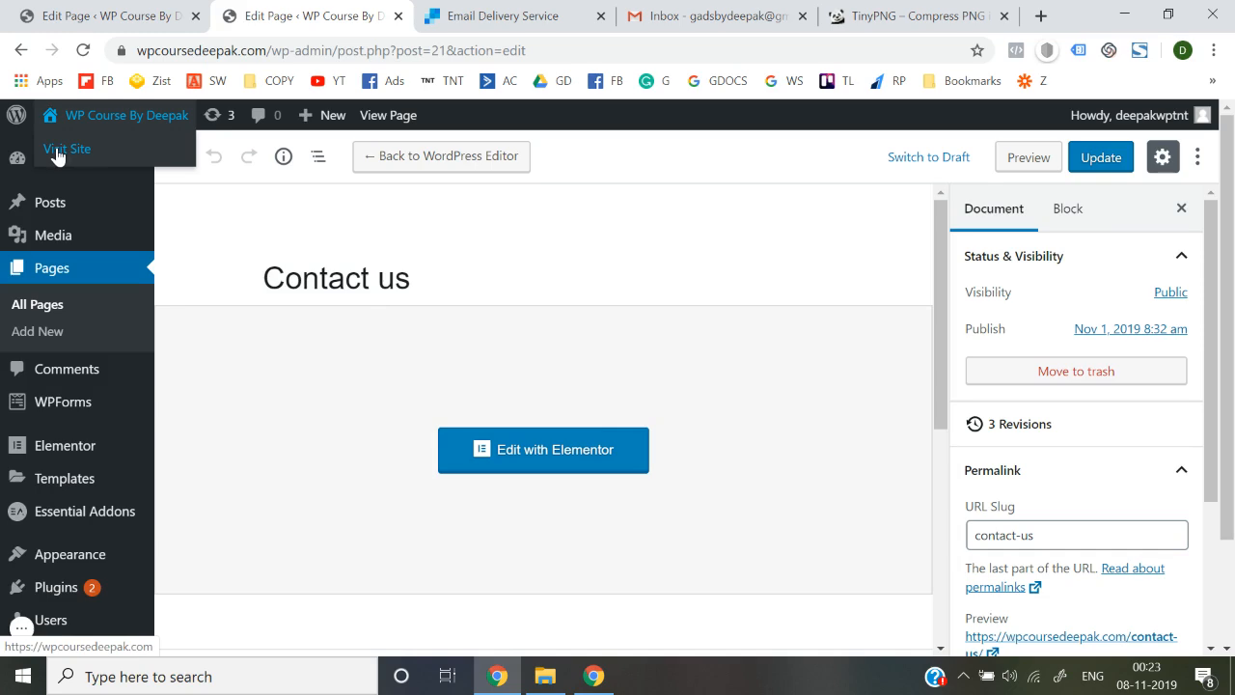
{"action": "right_click", "coordinate": [55, 150]}
{"action": "left_click", "coordinate": [83, 163]}
On the live site, open Contact us and check the Need Help? hero and phone number
{"action": "left_click", "coordinate": [362, 11]}
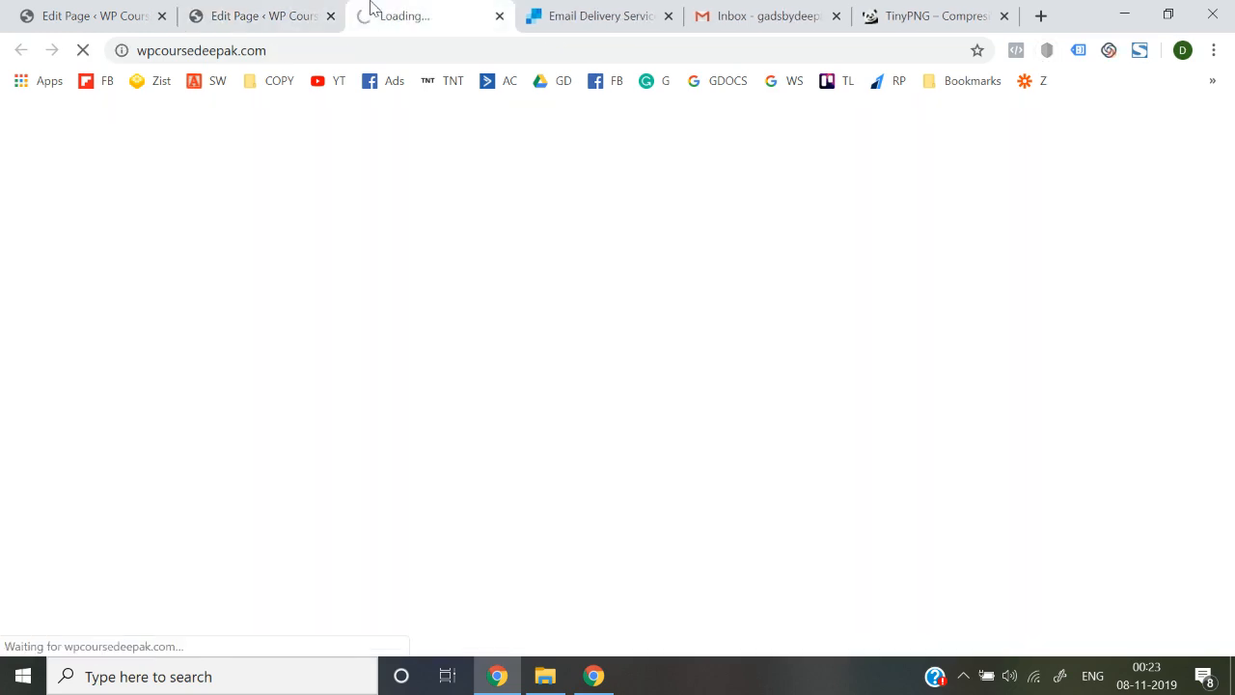
{"action": "scroll", "coordinate": [520, 482], "scroll_direction": "down", "scroll_amount": 5}
{"action": "scroll", "coordinate": [519, 482], "scroll_direction": "up", "scroll_amount": 5}
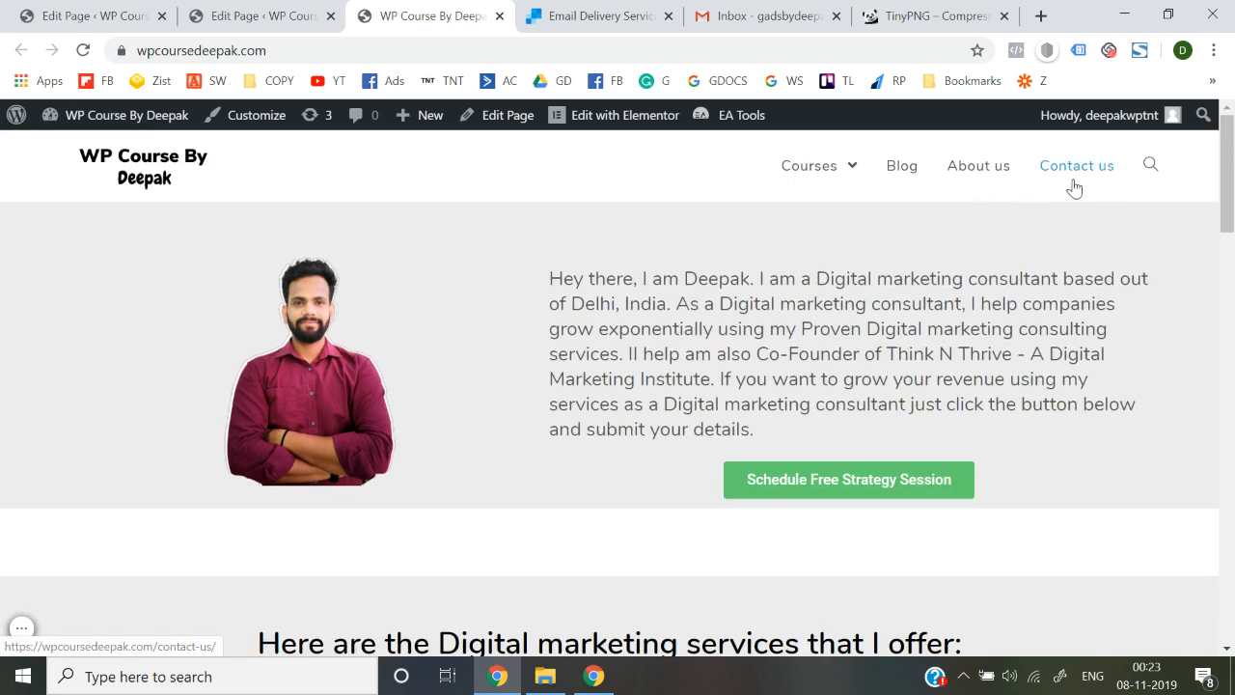
{"action": "left_click", "coordinate": [1073, 186]}
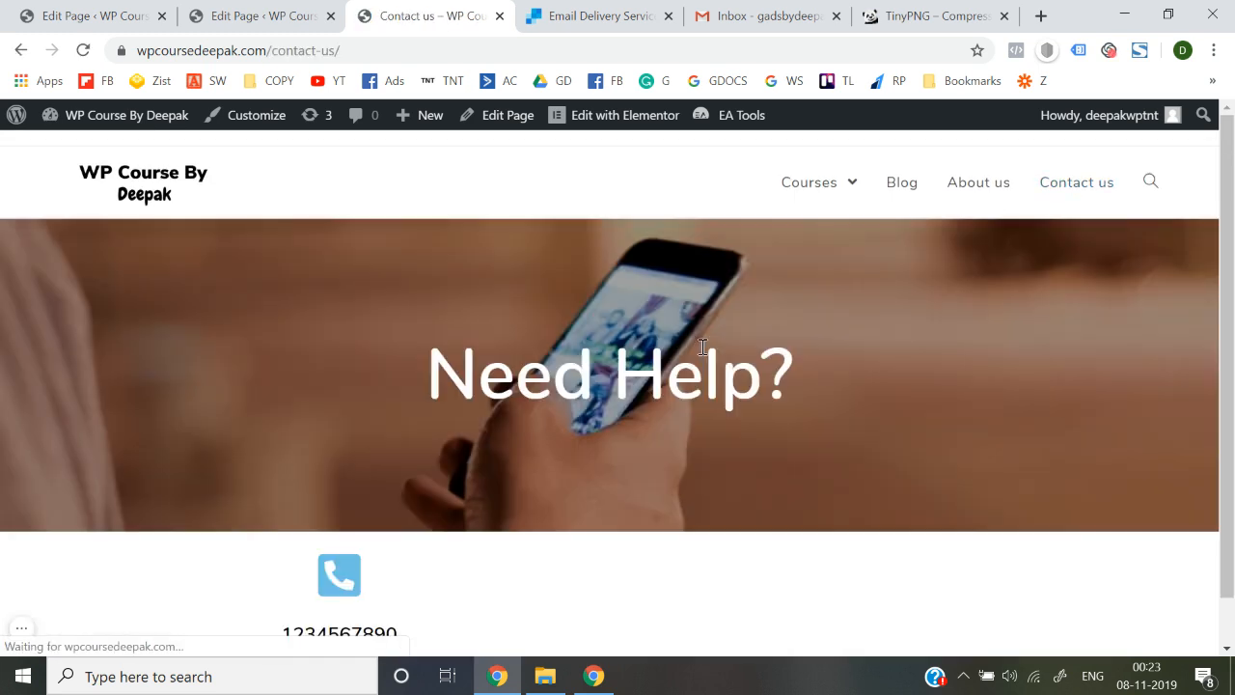
{"action": "scroll", "coordinate": [703, 348], "scroll_direction": "down", "scroll_amount": 1}
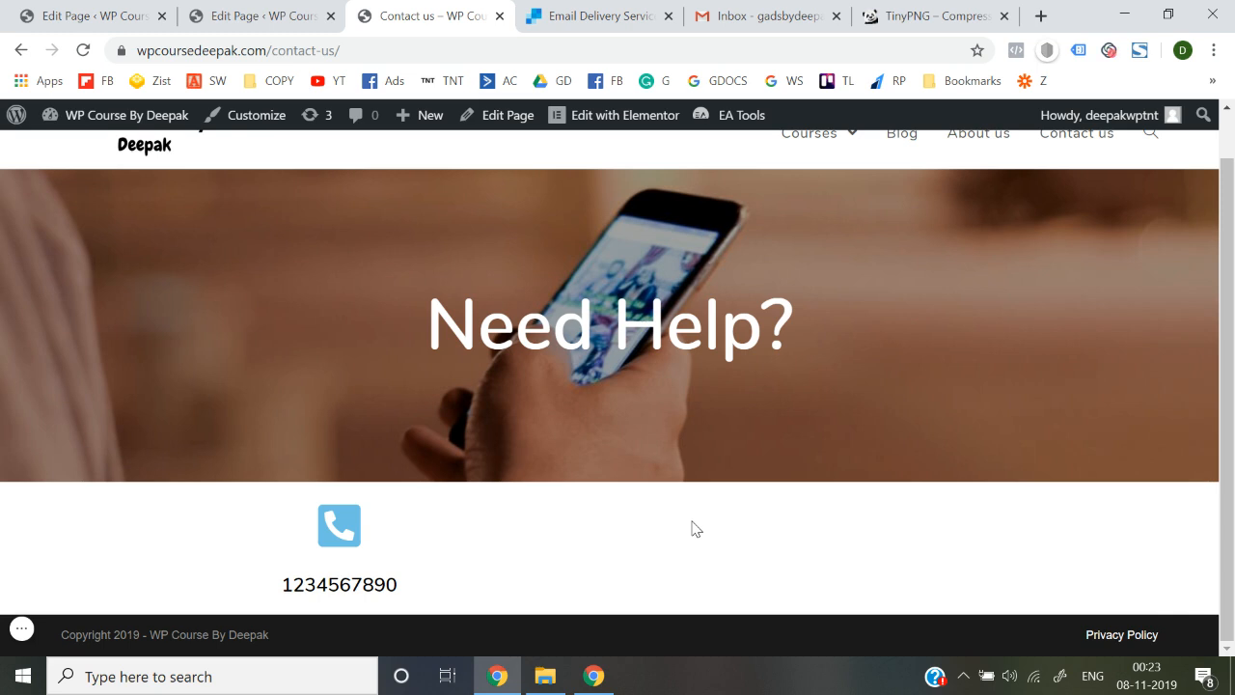
{"action": "scroll", "coordinate": [695, 528], "scroll_direction": "up", "scroll_amount": 1}
{"action": "scroll", "coordinate": [693, 528], "scroll_direction": "down", "scroll_amount": 1}
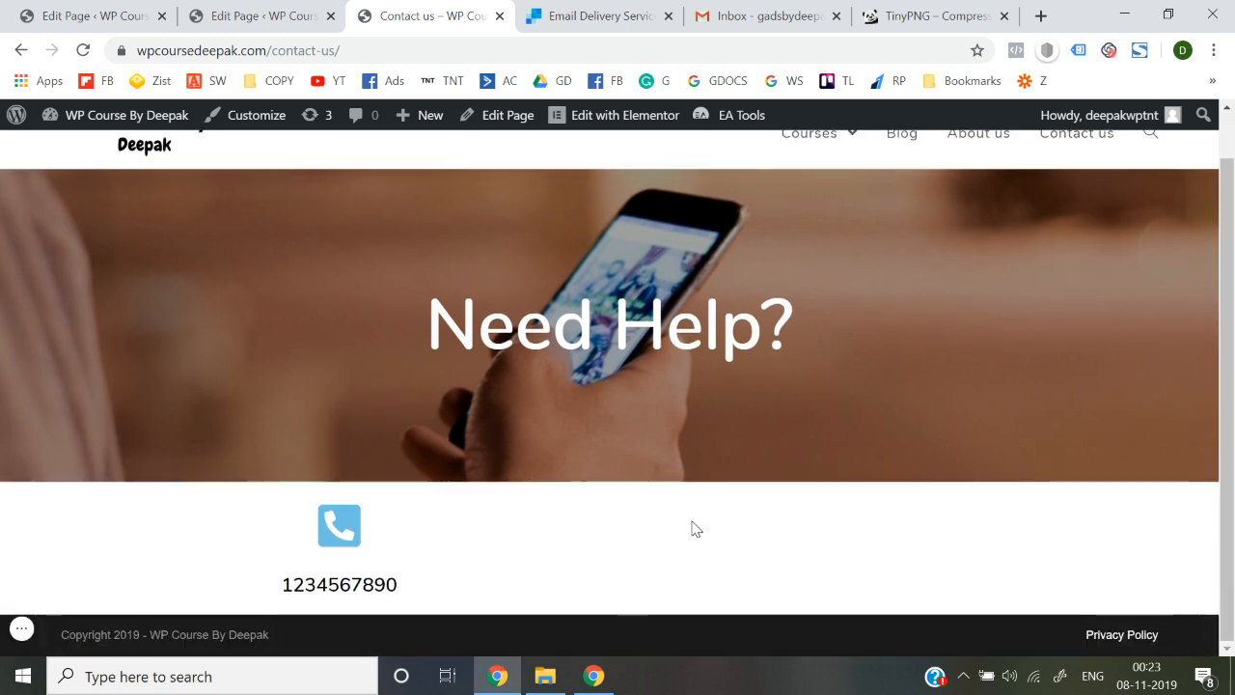
{"action": "scroll", "coordinate": [693, 528], "scroll_direction": "up", "scroll_amount": 1}
Go to the homepage via the logo and browse the consultant intro, latest posts and strategy-session form
{"action": "left_click", "coordinate": [140, 184]}
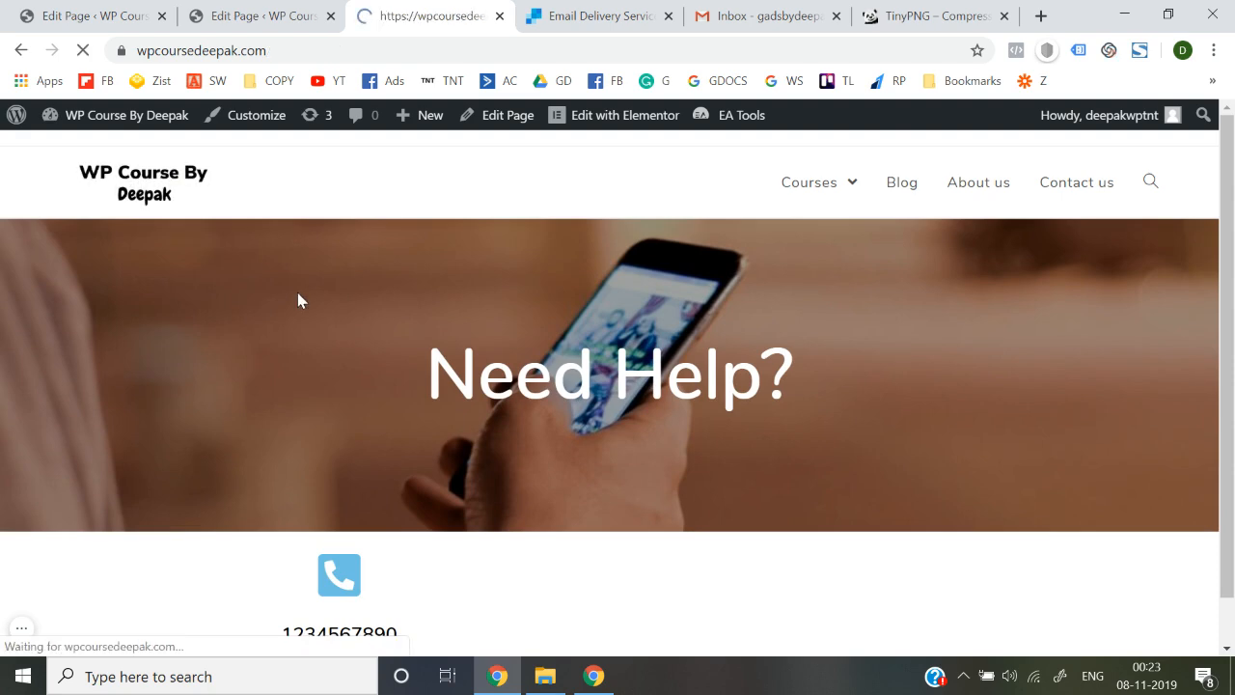
{"action": "scroll", "coordinate": [298, 299], "scroll_direction": "down", "scroll_amount": 10}
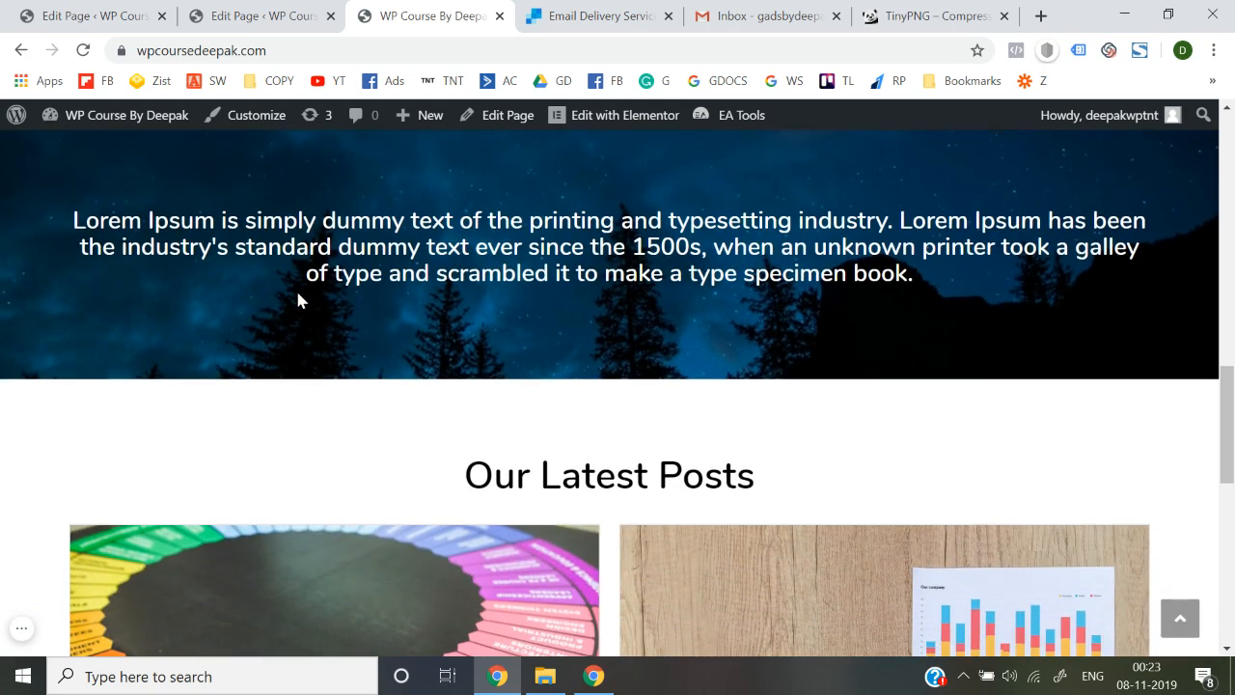
{"action": "scroll", "coordinate": [296, 290], "scroll_direction": "down", "scroll_amount": 6}
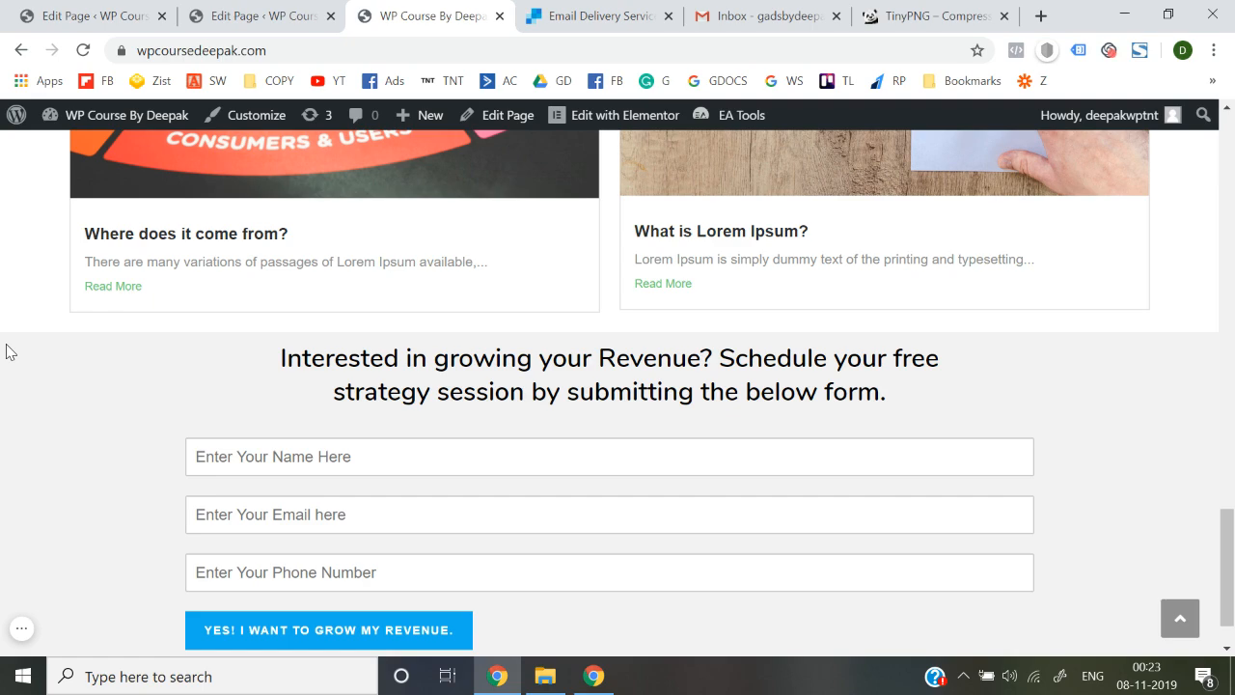
{"action": "scroll", "coordinate": [6, 352], "scroll_direction": "up", "scroll_amount": 15}
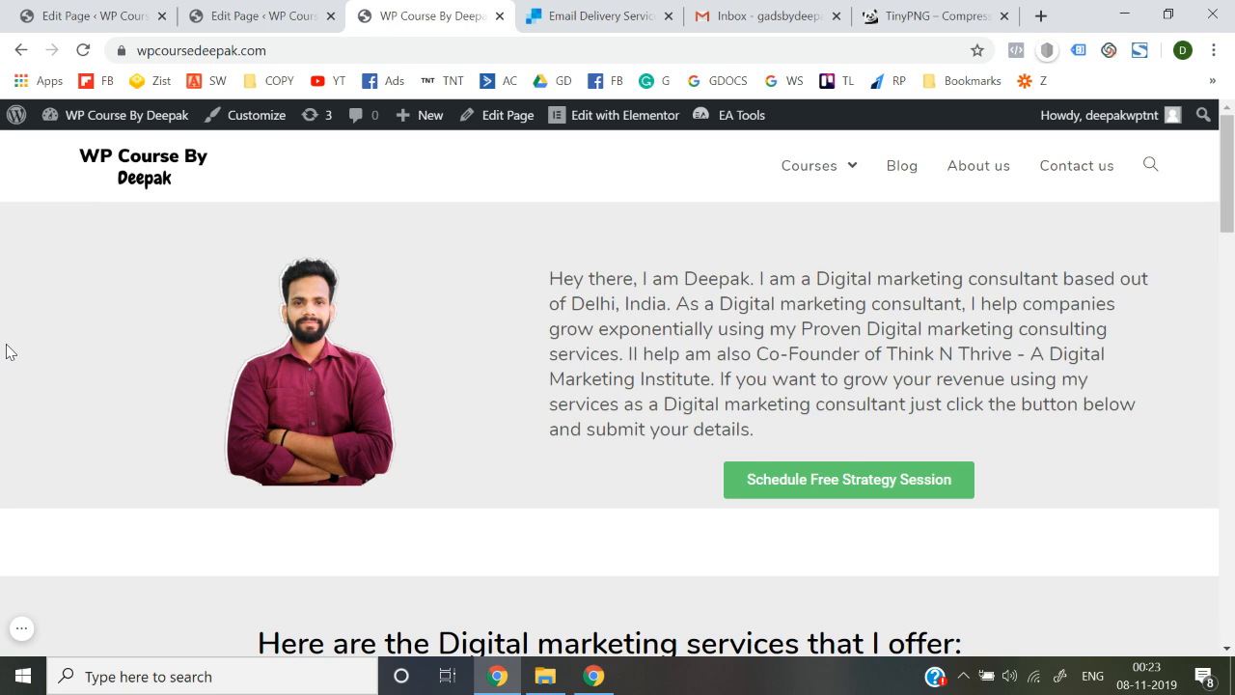
{"action": "scroll", "coordinate": [7, 351], "scroll_direction": "down", "scroll_amount": 20}
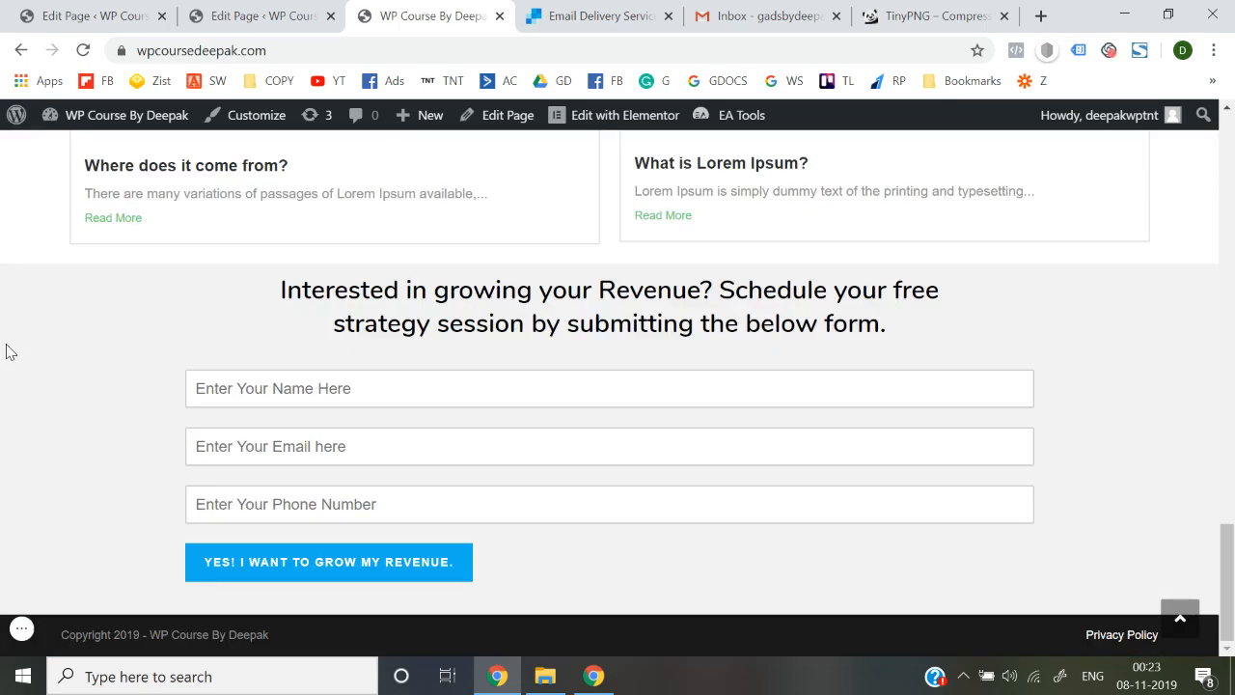
{"action": "scroll", "coordinate": [8, 352], "scroll_direction": "up", "scroll_amount": 20}
{"action": "mouse_move", "coordinate": [821, 159]}
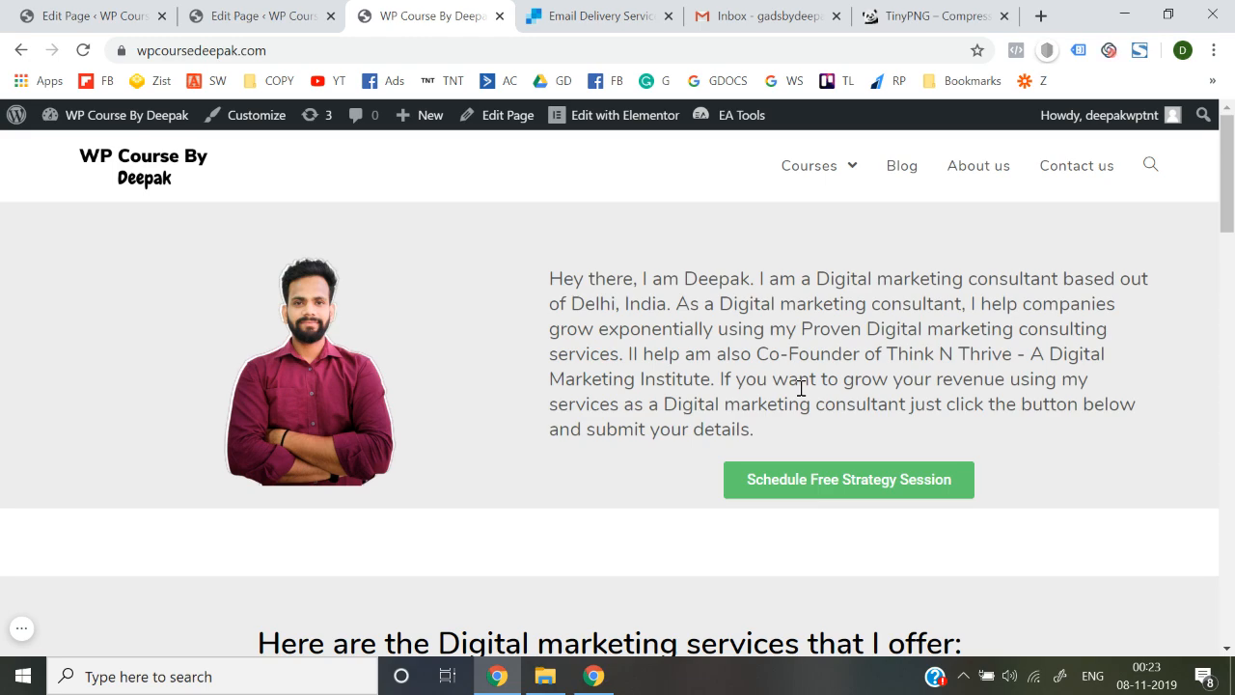
{"action": "scroll", "coordinate": [801, 388], "scroll_direction": "down", "scroll_amount": 15}
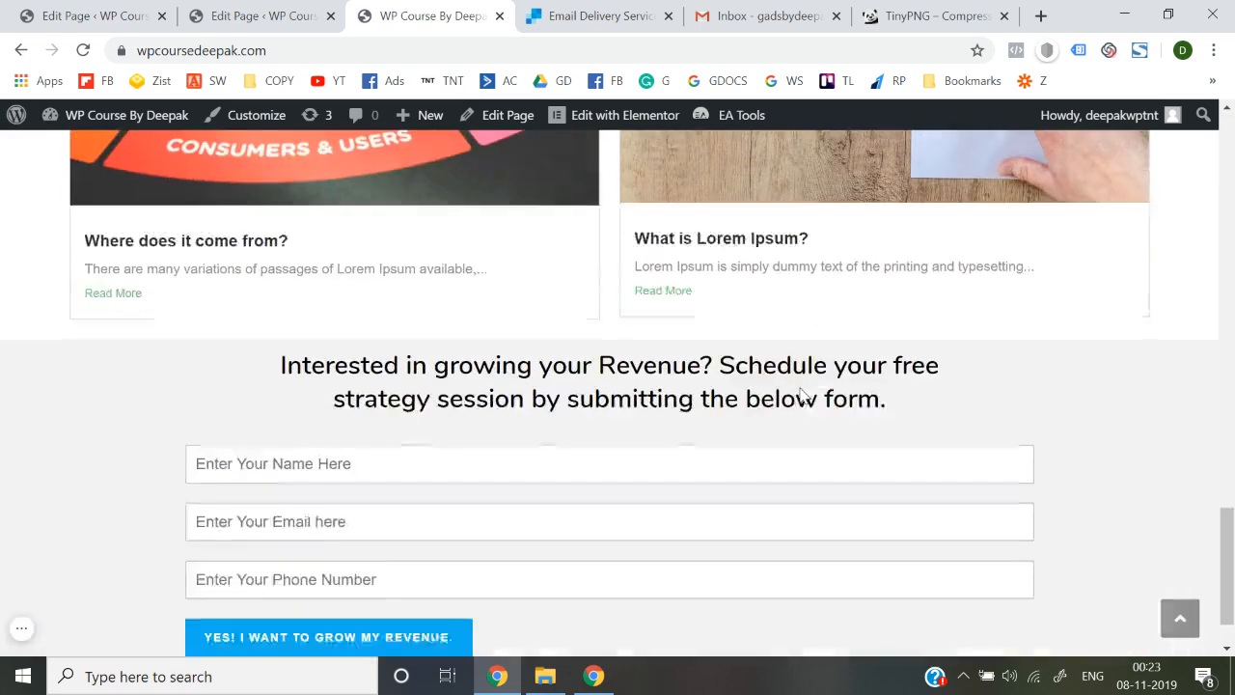
{"action": "scroll", "coordinate": [801, 391], "scroll_direction": "down", "scroll_amount": 1}
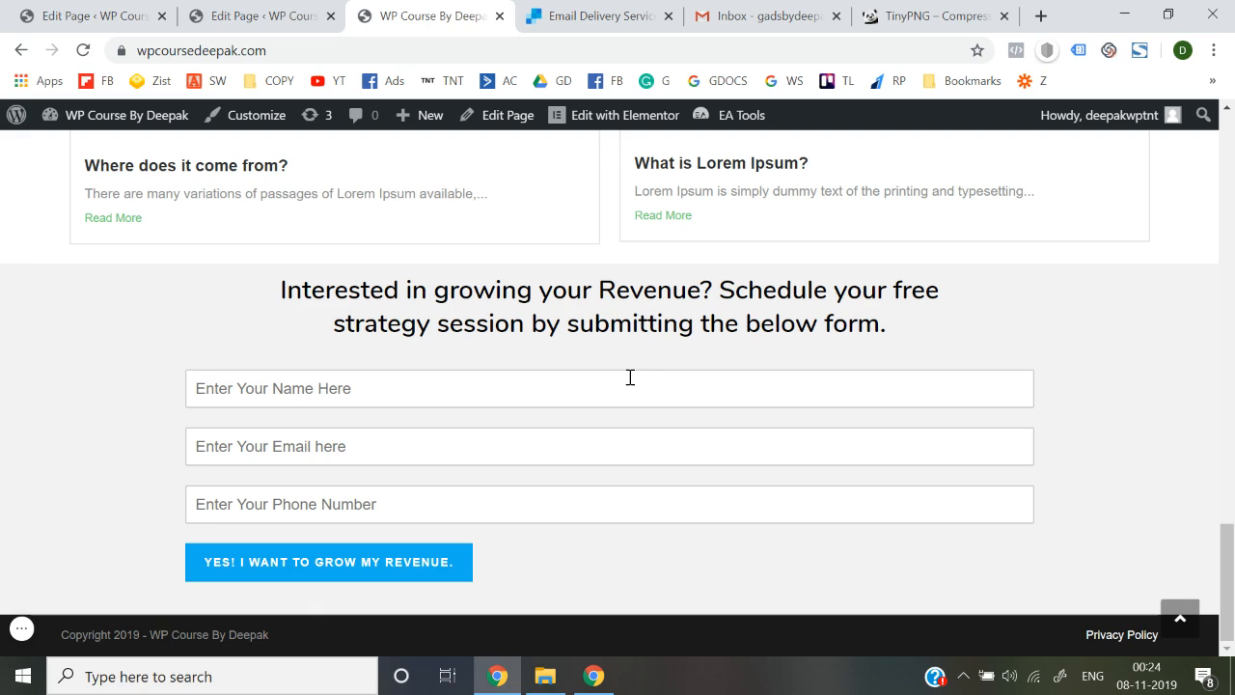
{"action": "scroll", "coordinate": [630, 378], "scroll_direction": "up", "scroll_amount": 4}
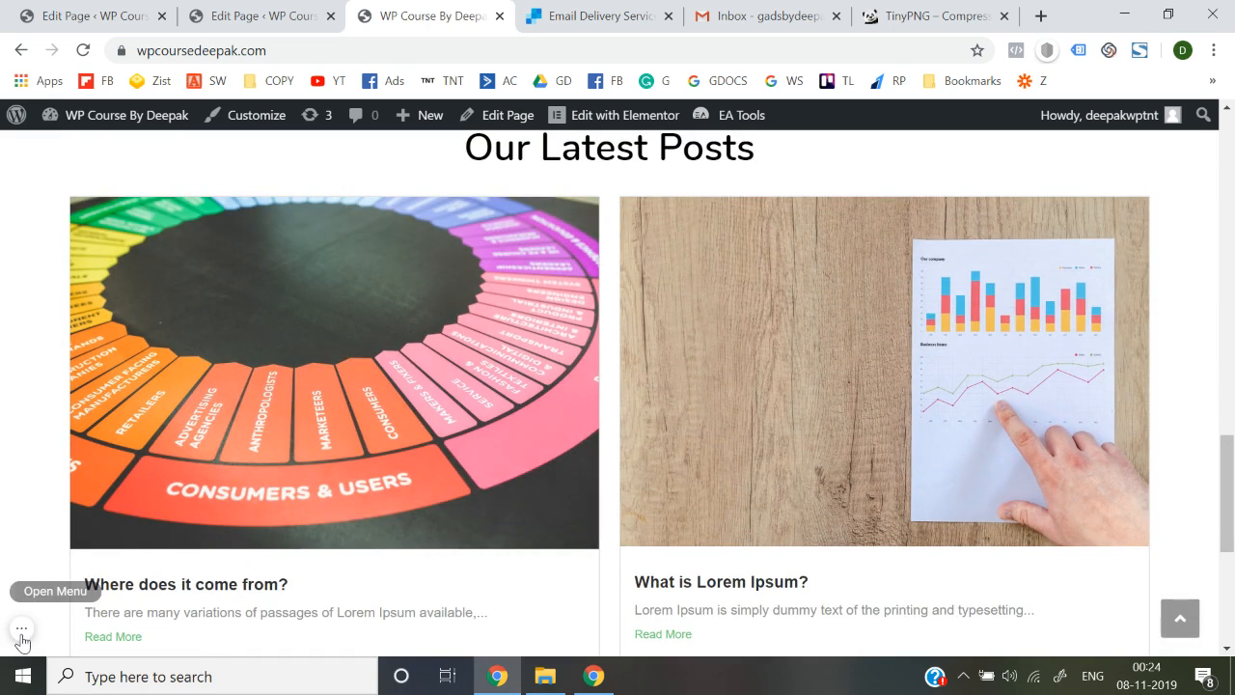